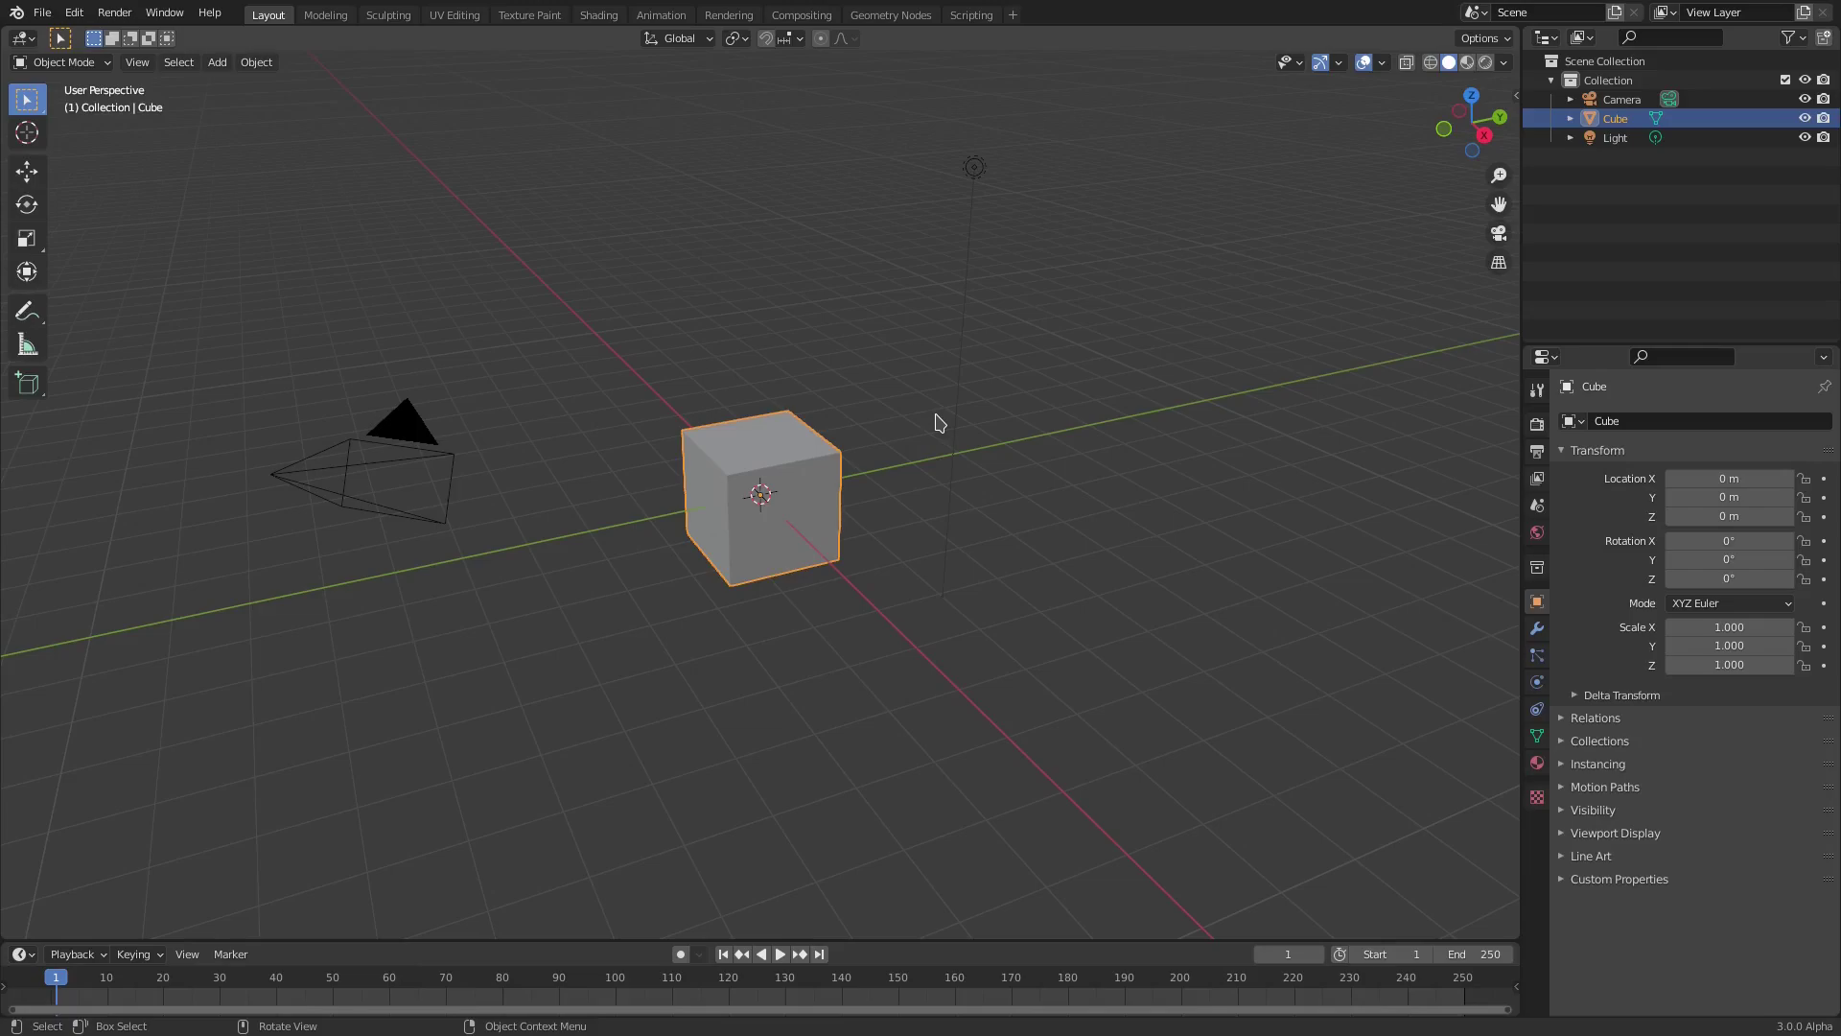
Delete the default cube, and clear the camera's location and rotation
key("Delete")
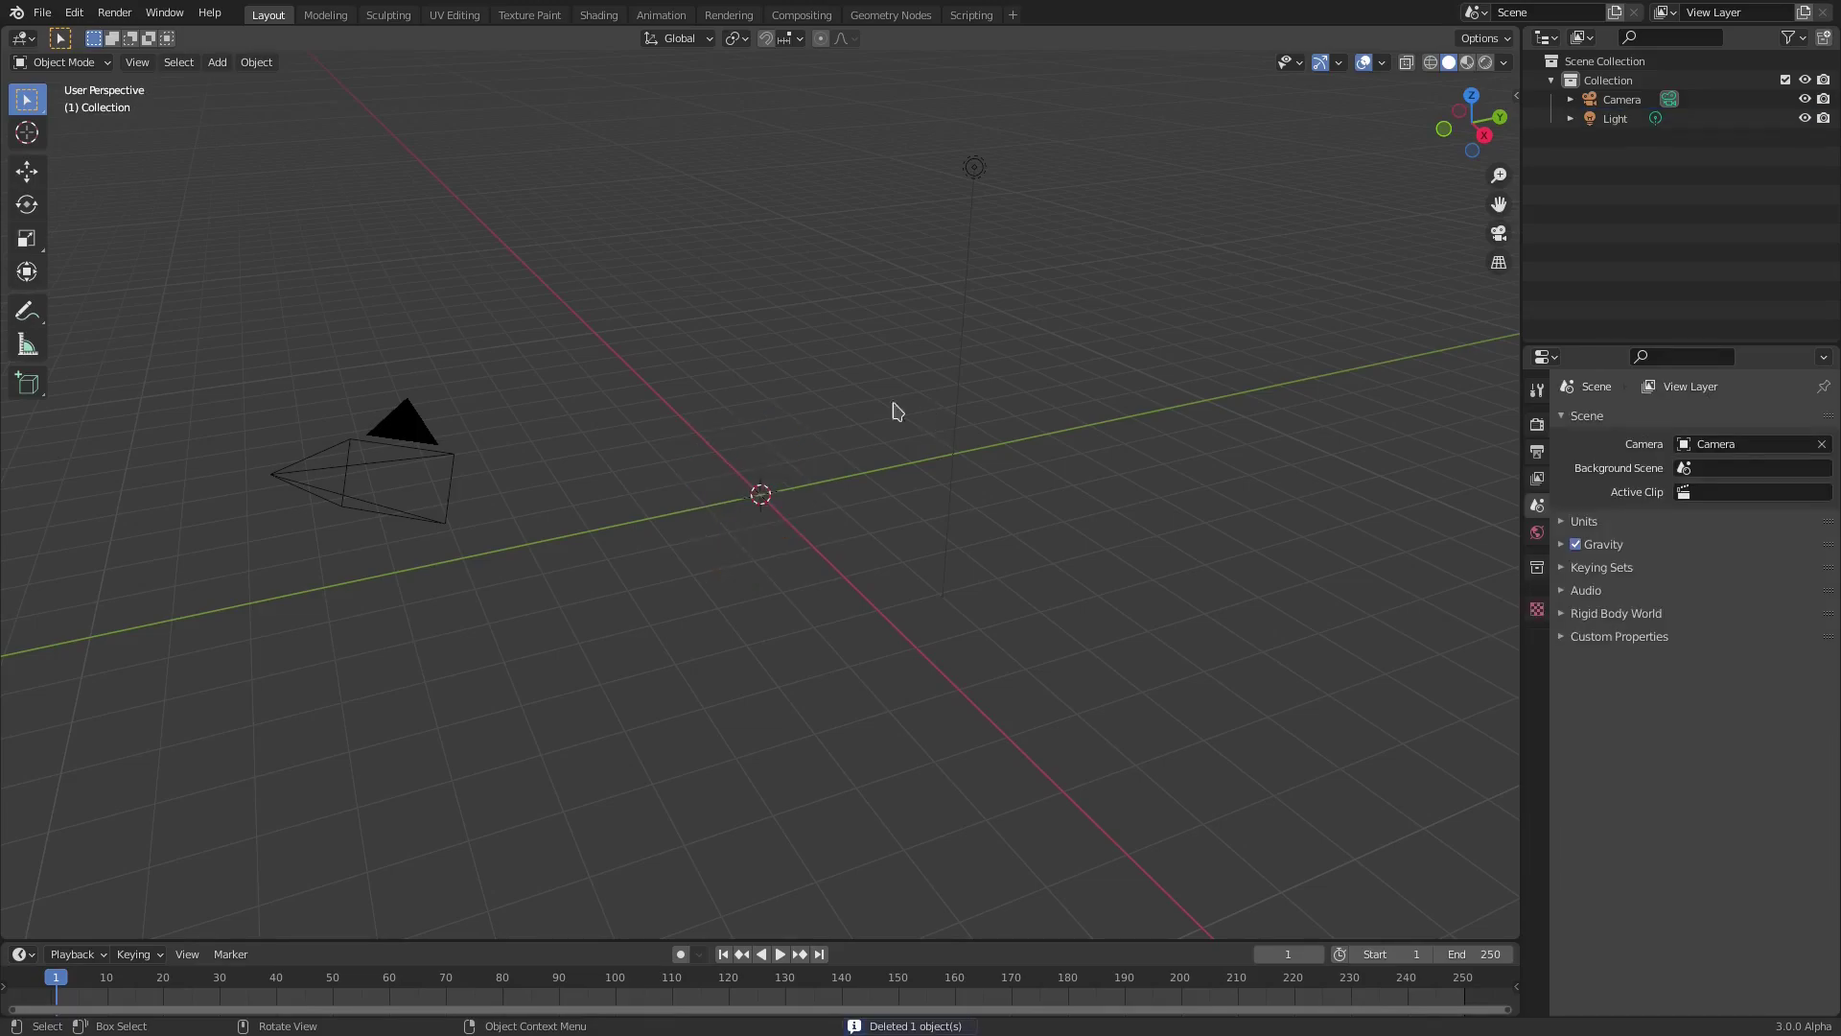
left_click(429, 456)
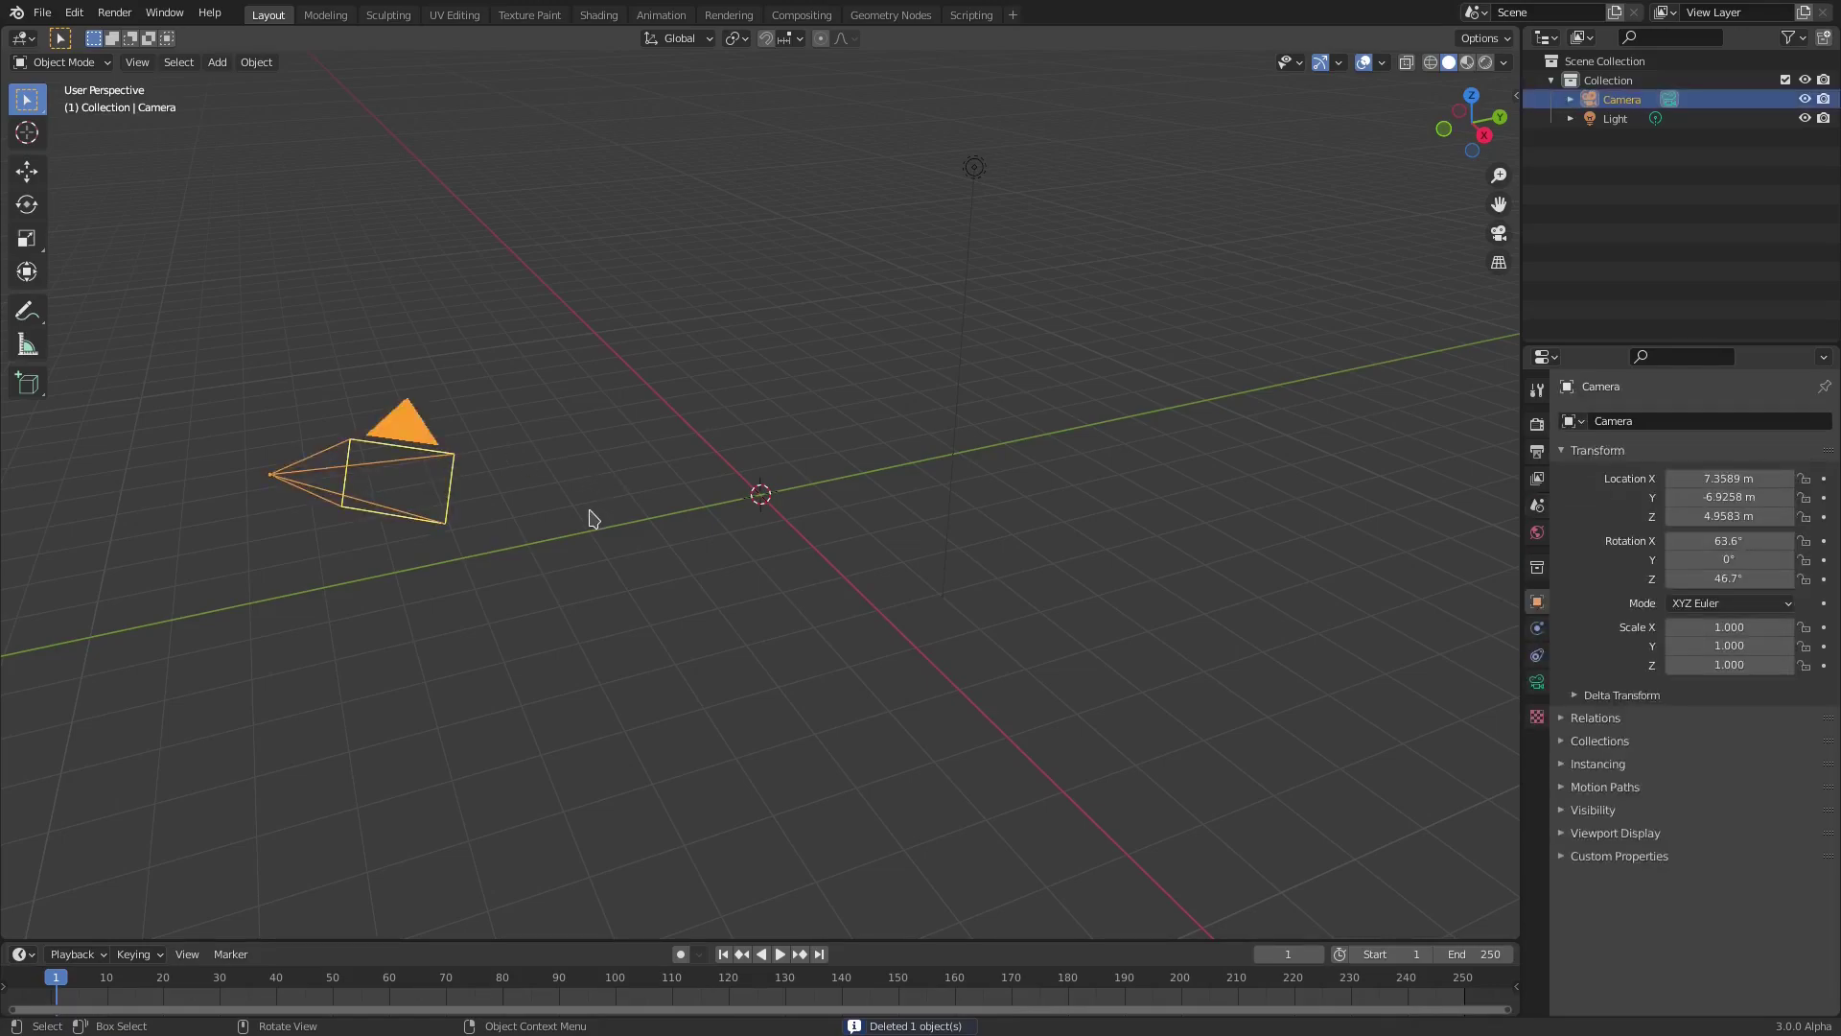
key("alt+g")
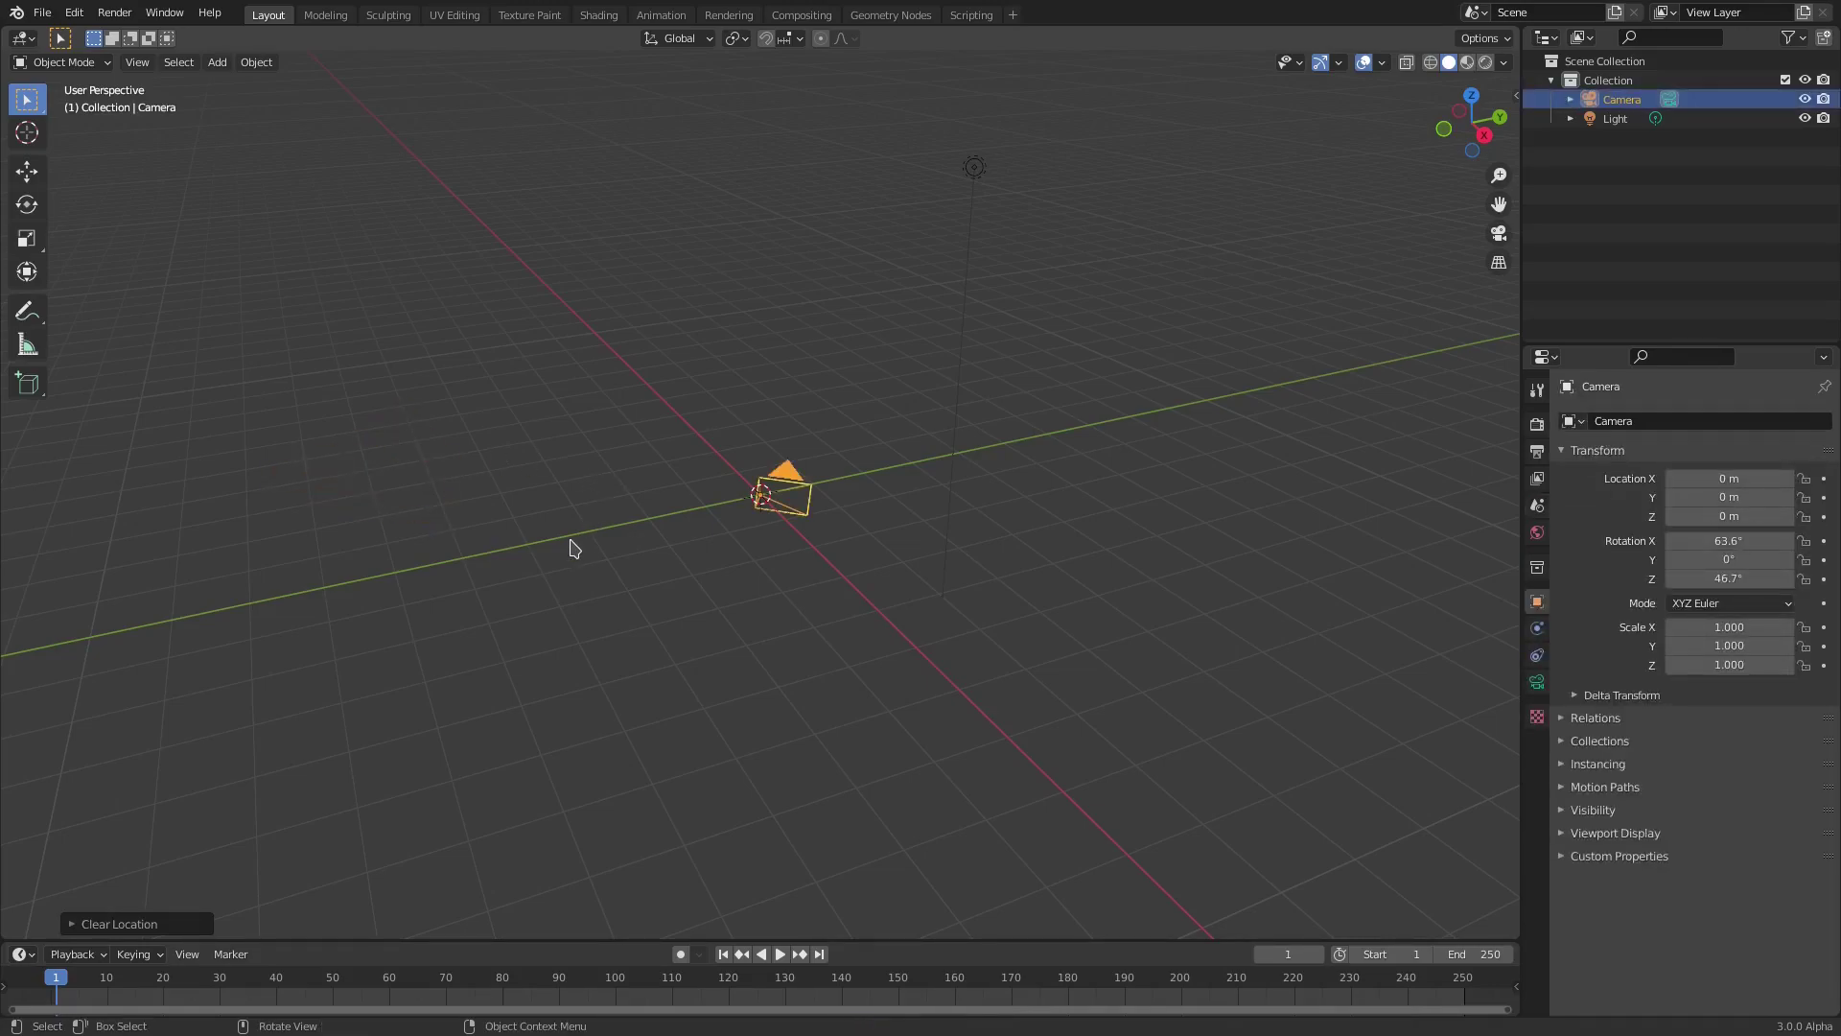
key("alt+r")
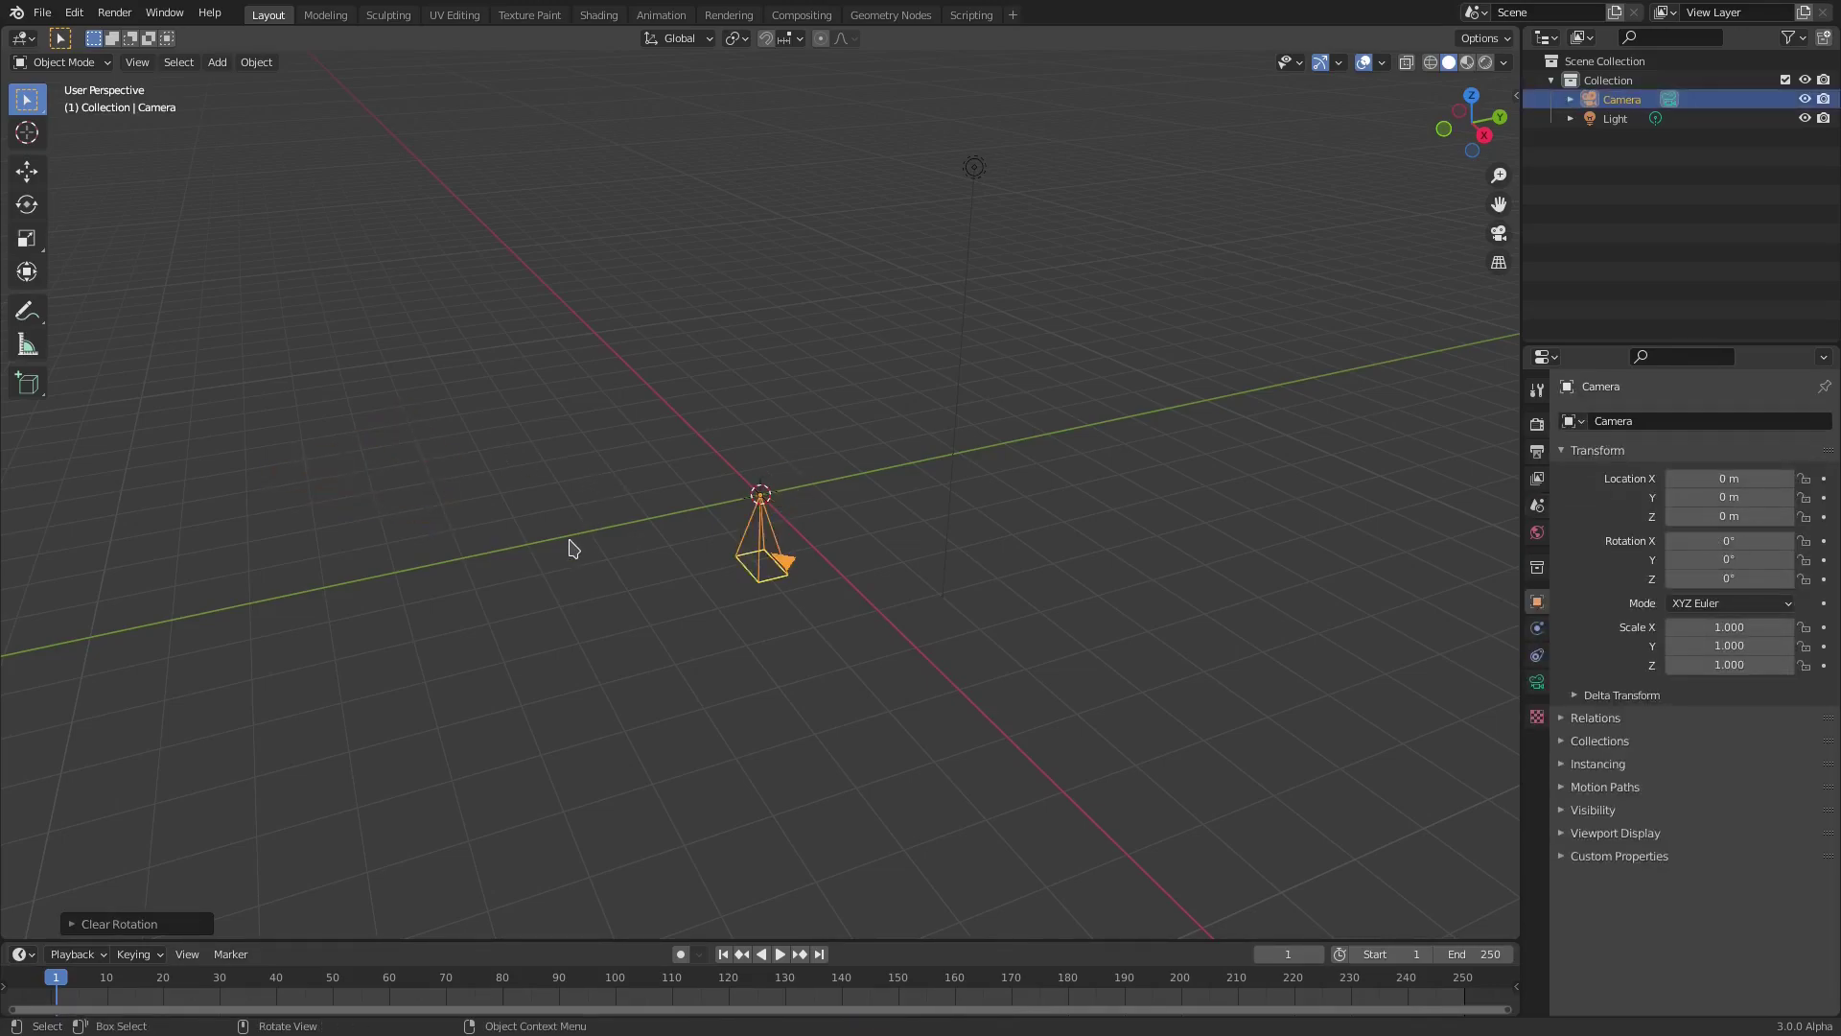
Rotate the camera 90° about the global X axis
key("r")
key("x")
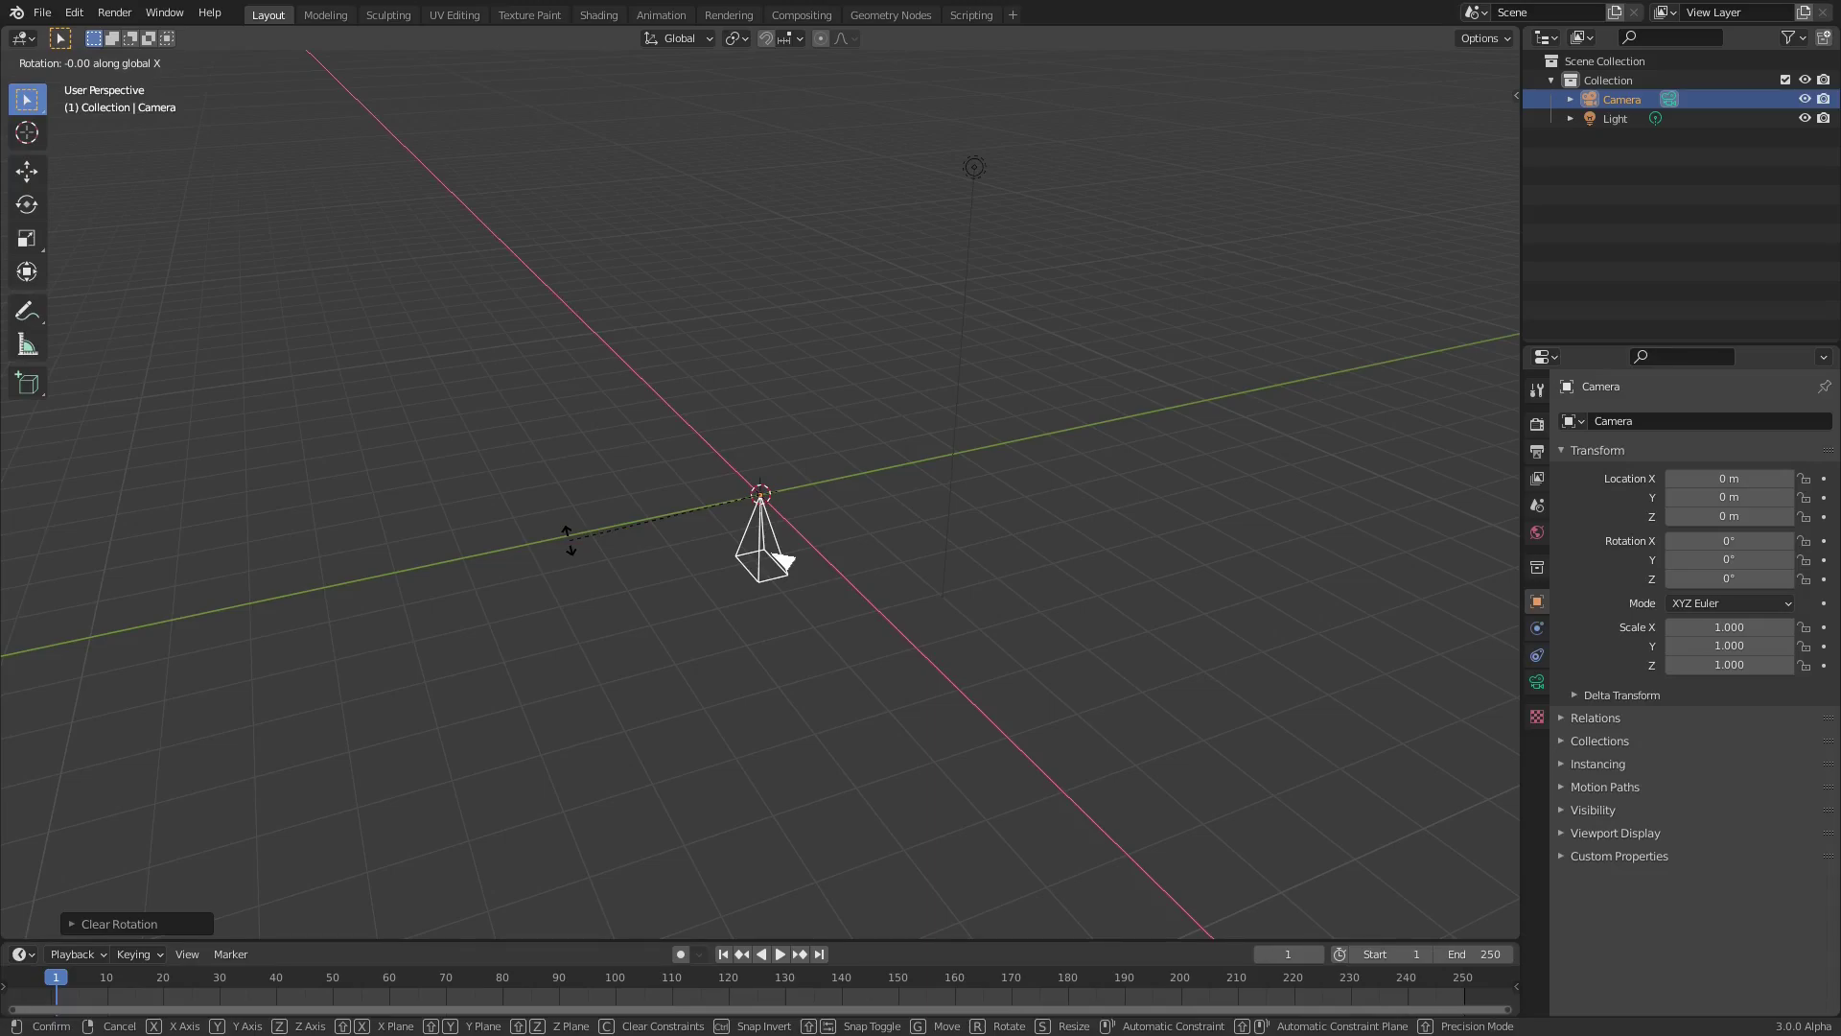
type("90")
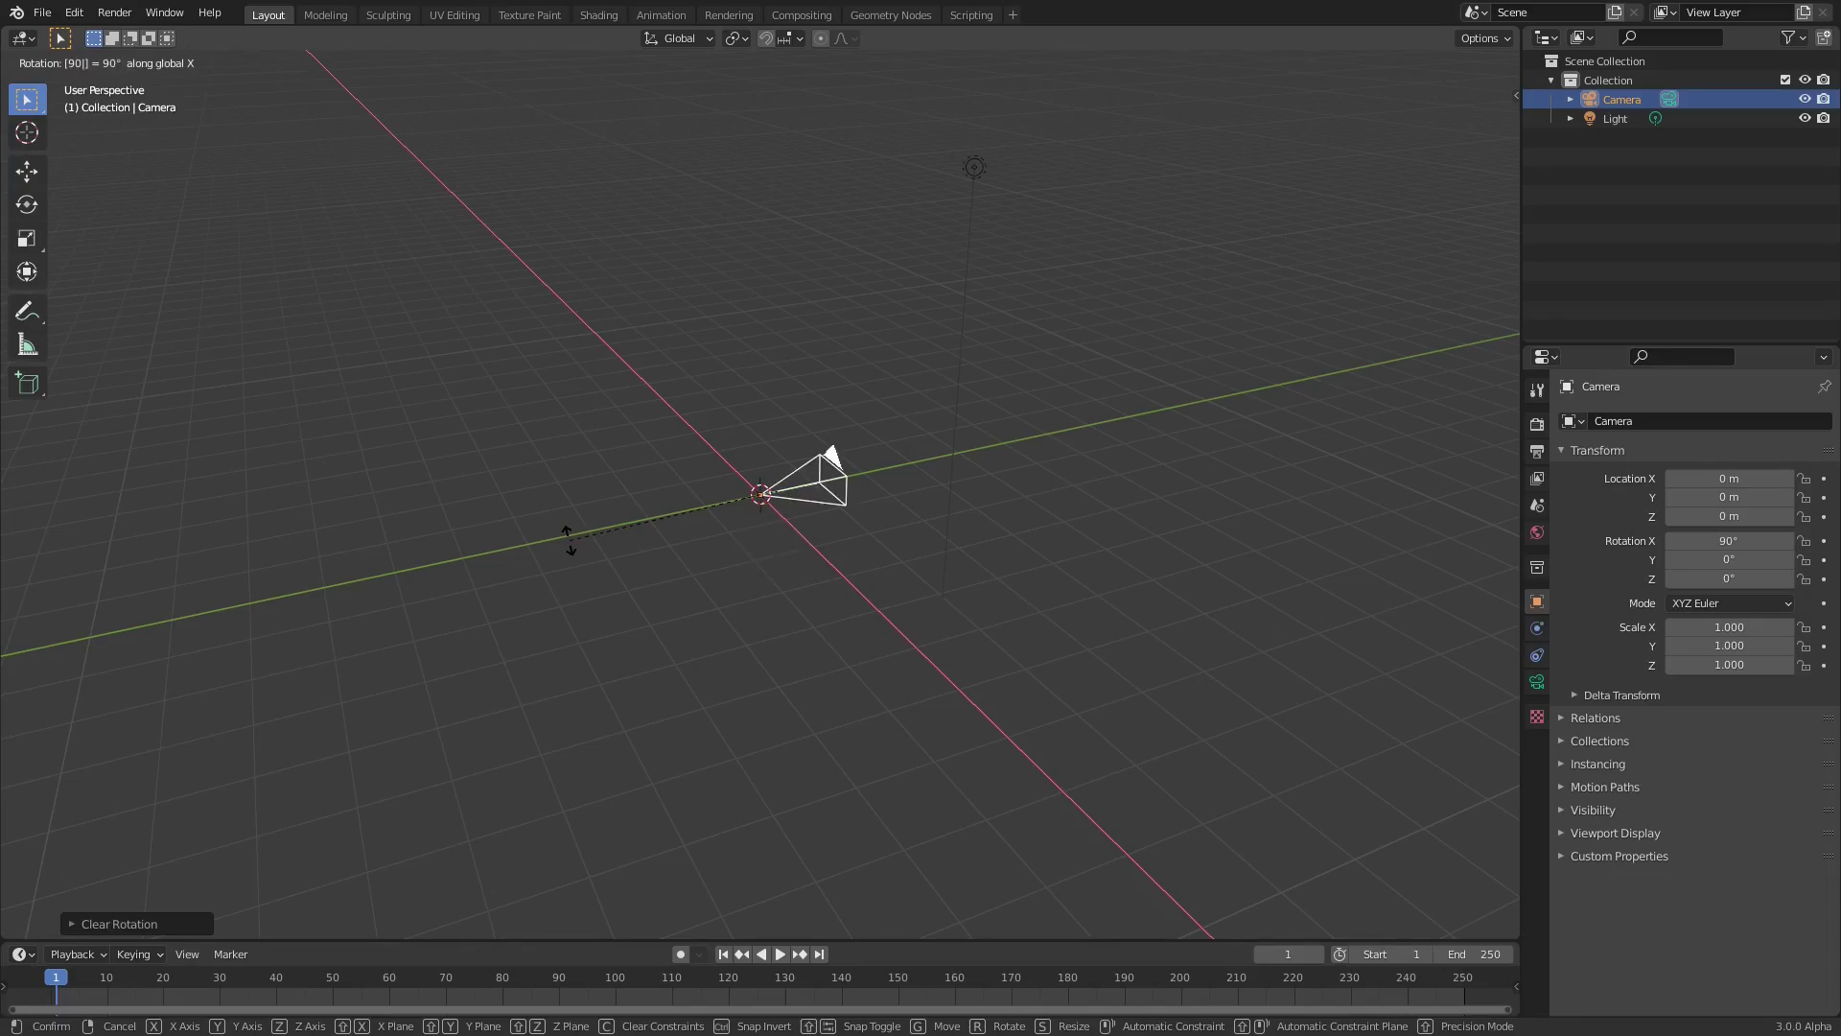
key("Return")
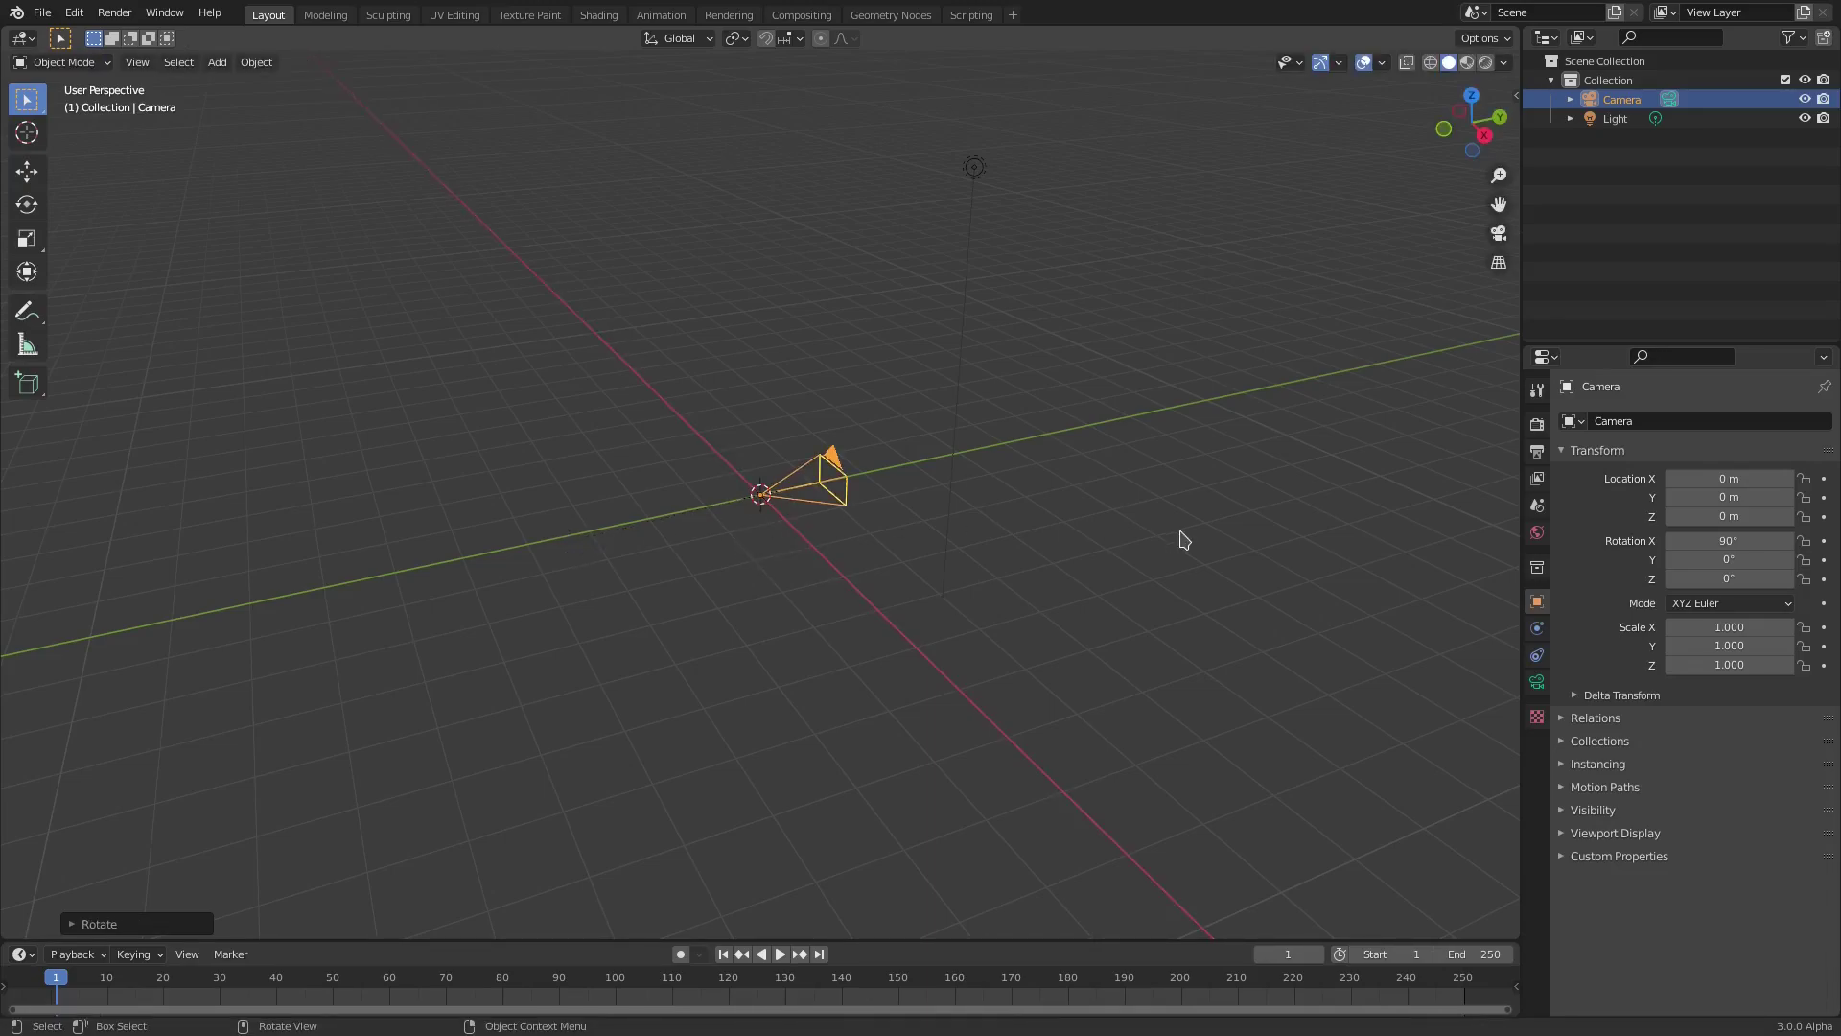
Move the camera back along the global Y axis to about -9.93 m and look through it
key("g")
key("y")
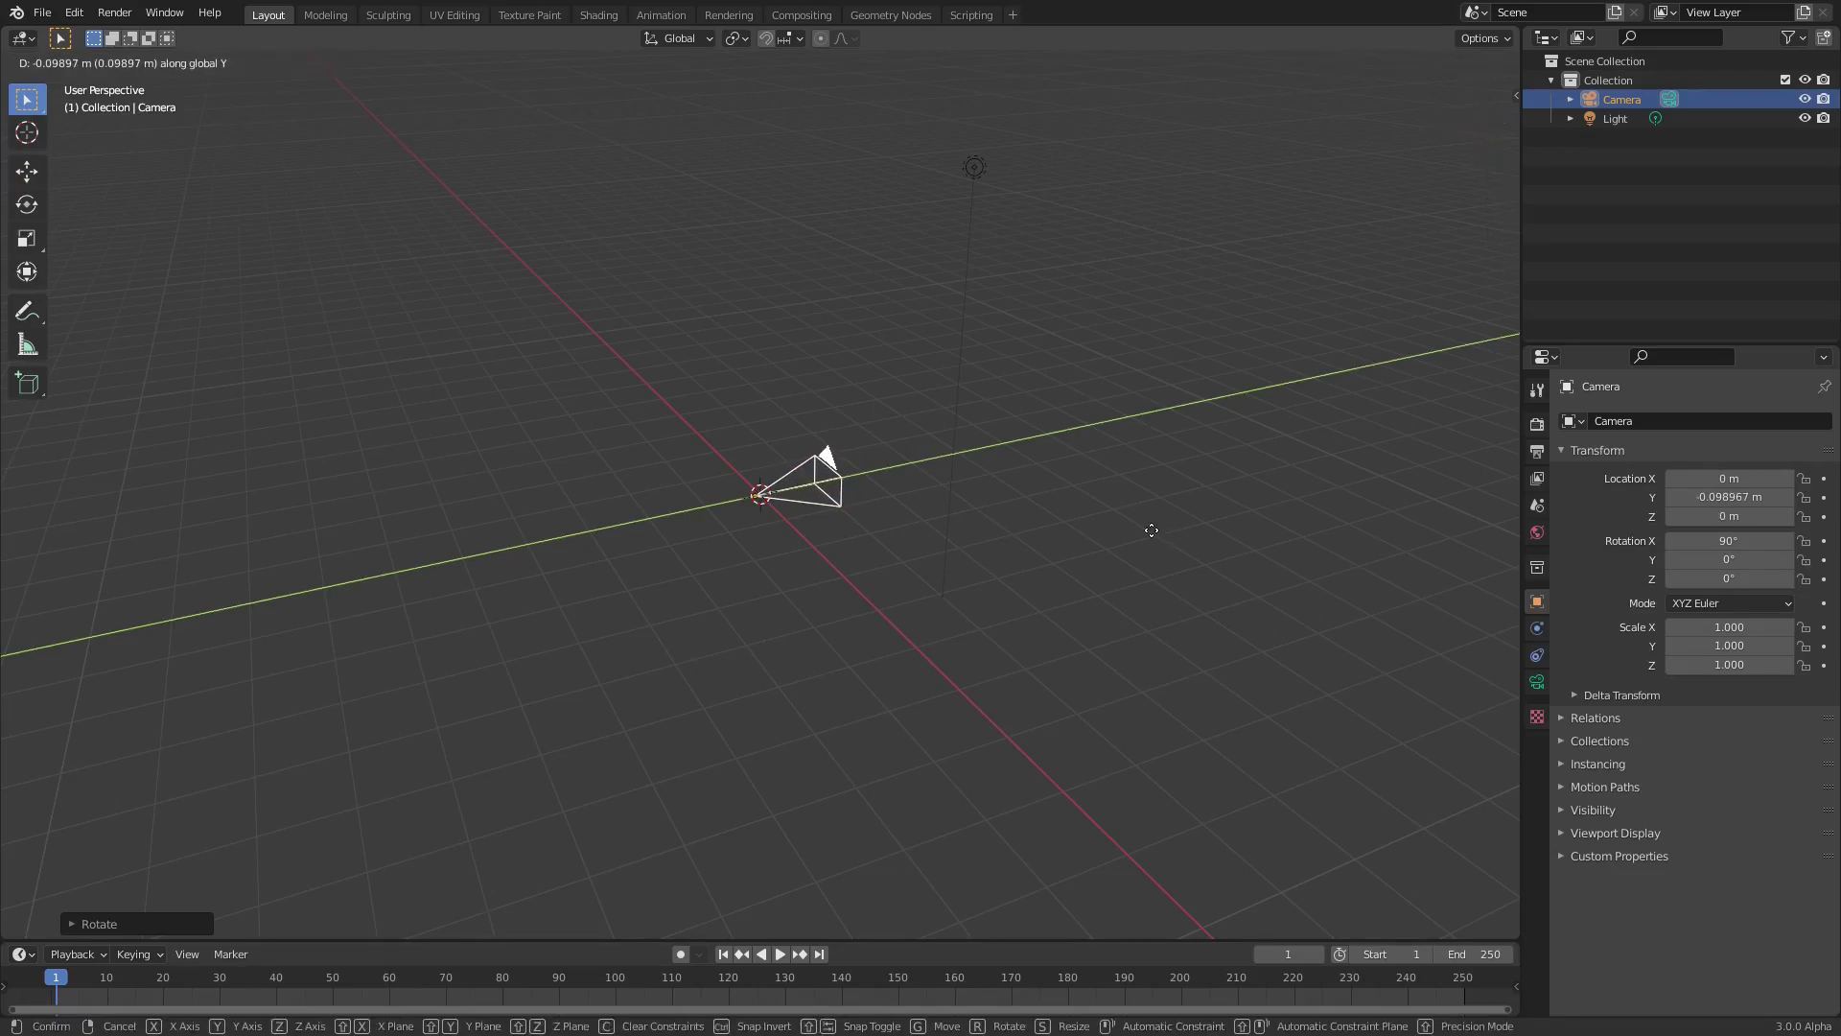
left_click(477, 599)
key("KP_0")
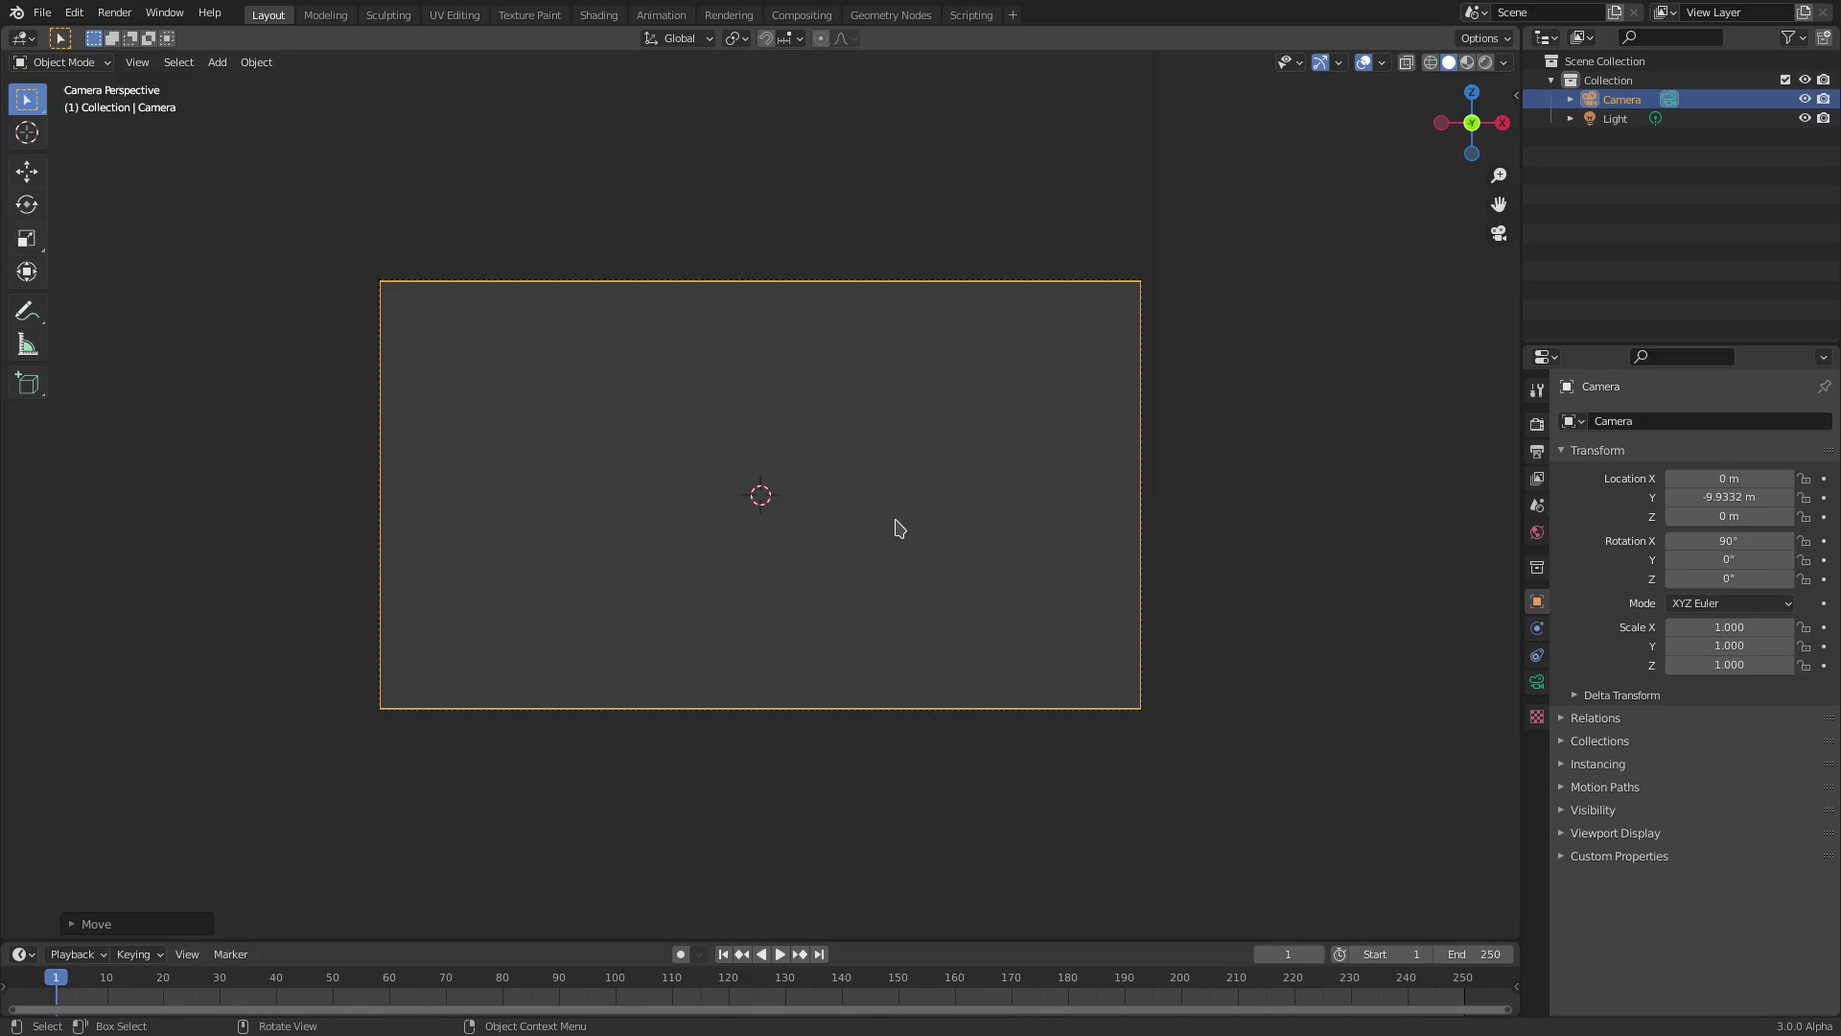
Add a mesh plane at the origin and rotate it 90° about the global X axis to face the camera
key("shift+a")
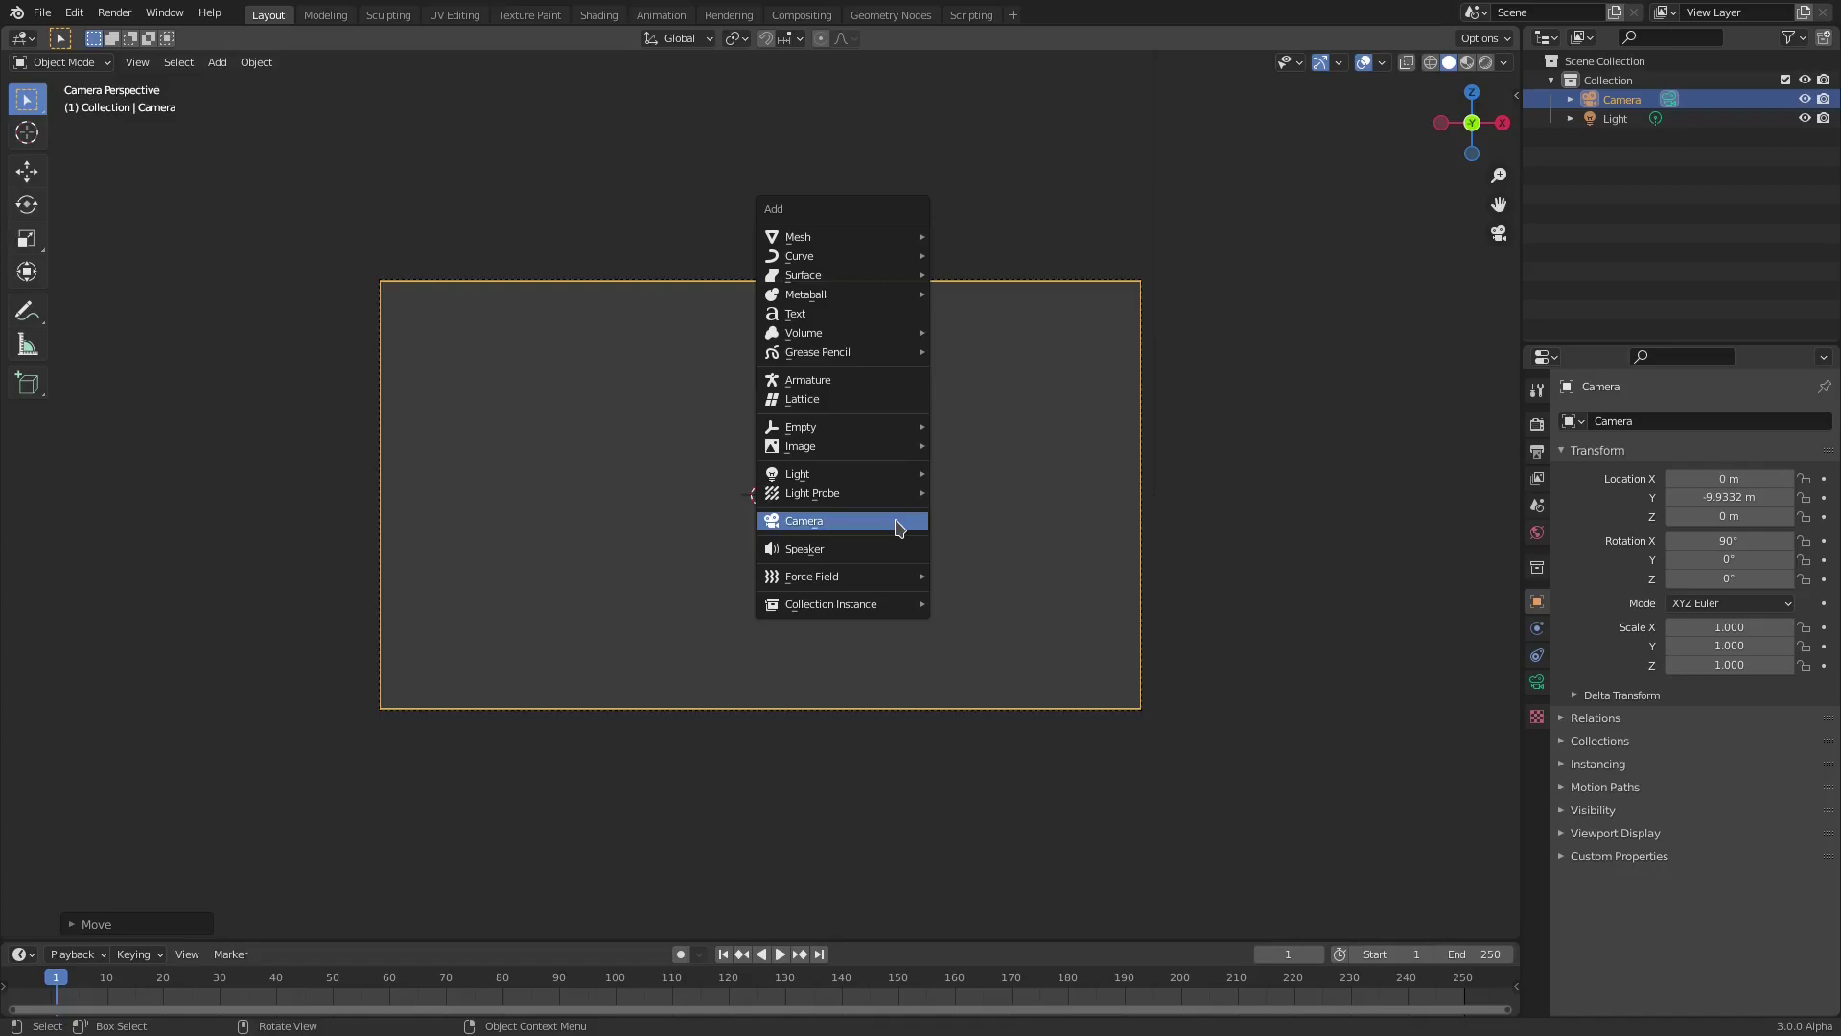
mouse_move(838, 240)
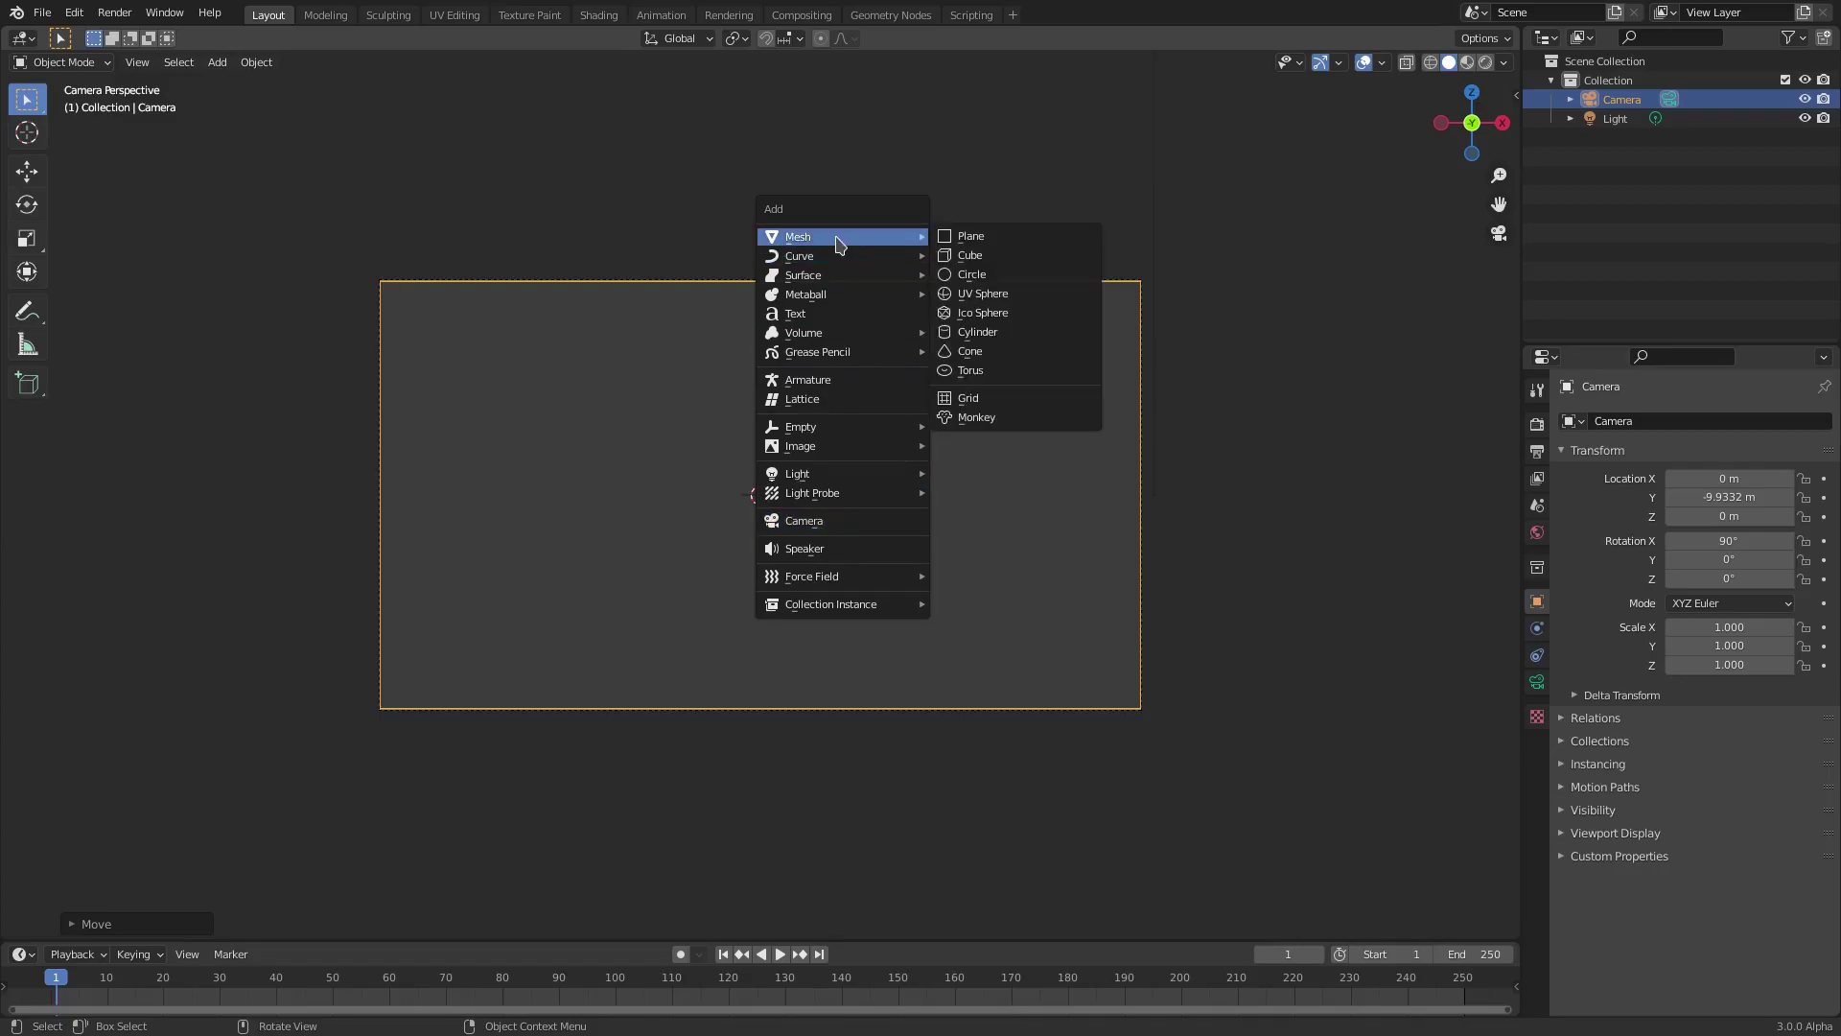
left_click(1019, 239)
type("rx")
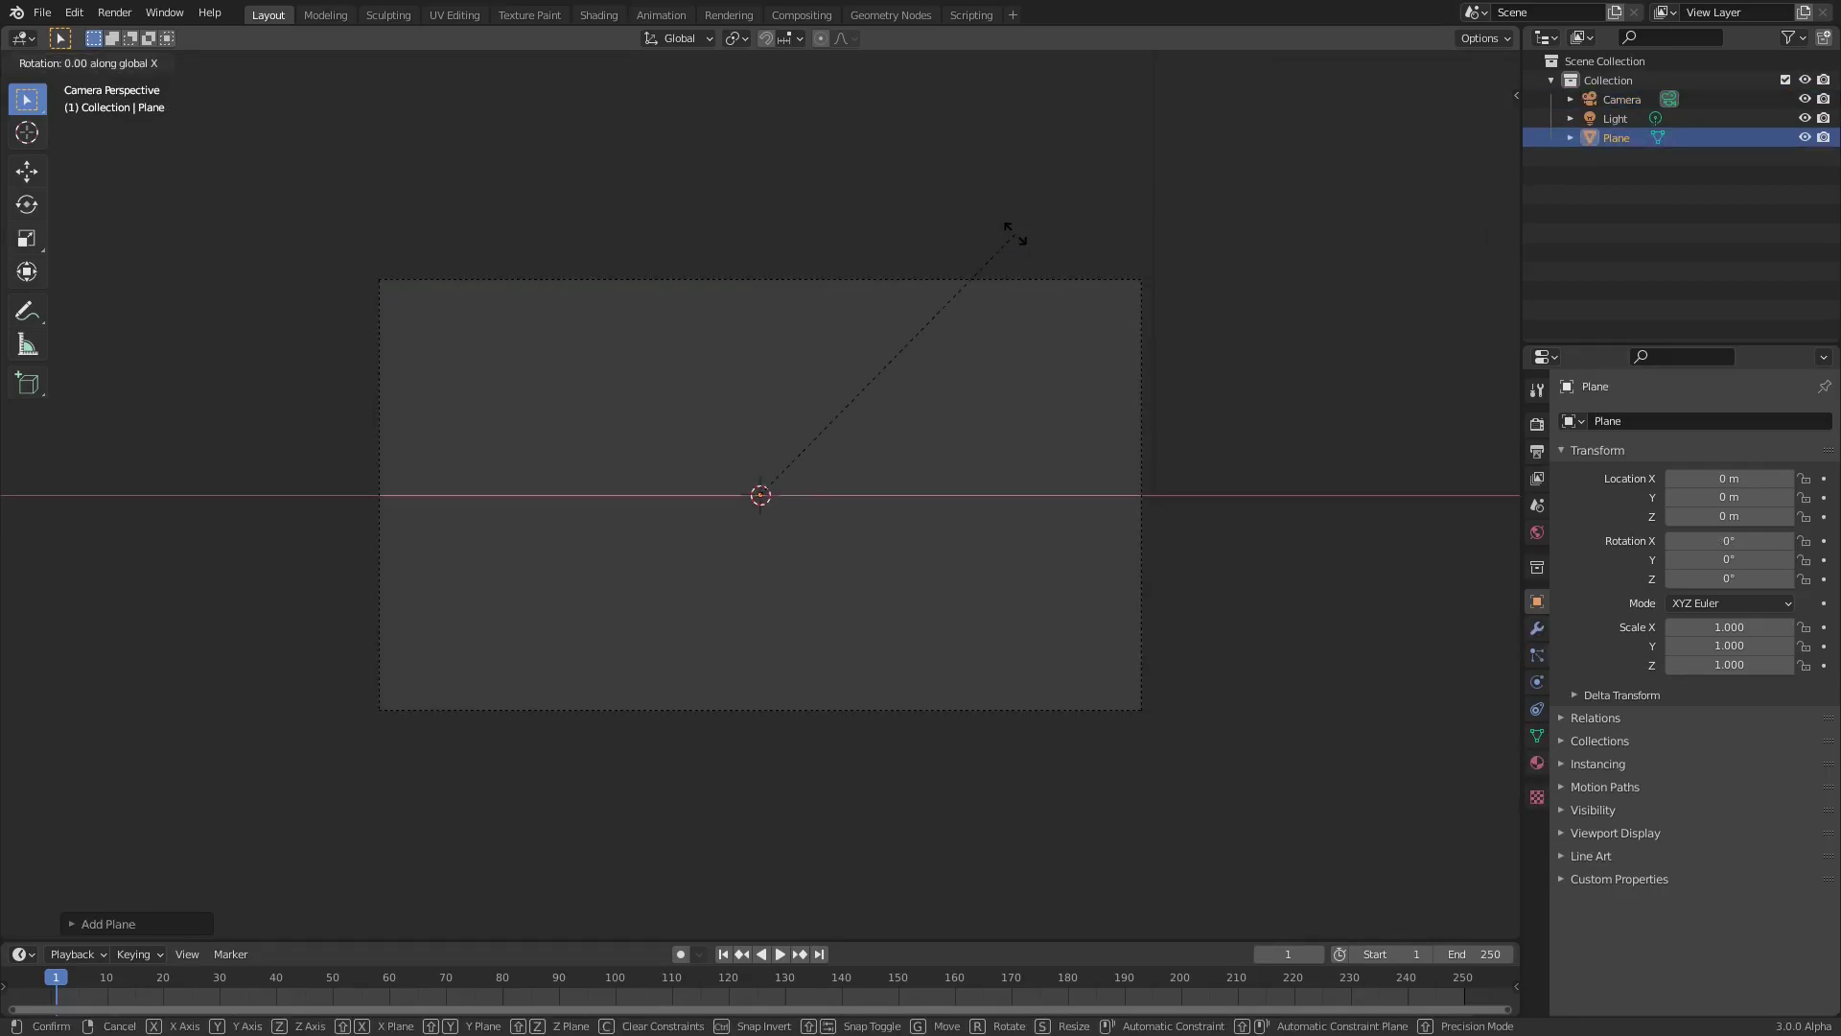
type("90")
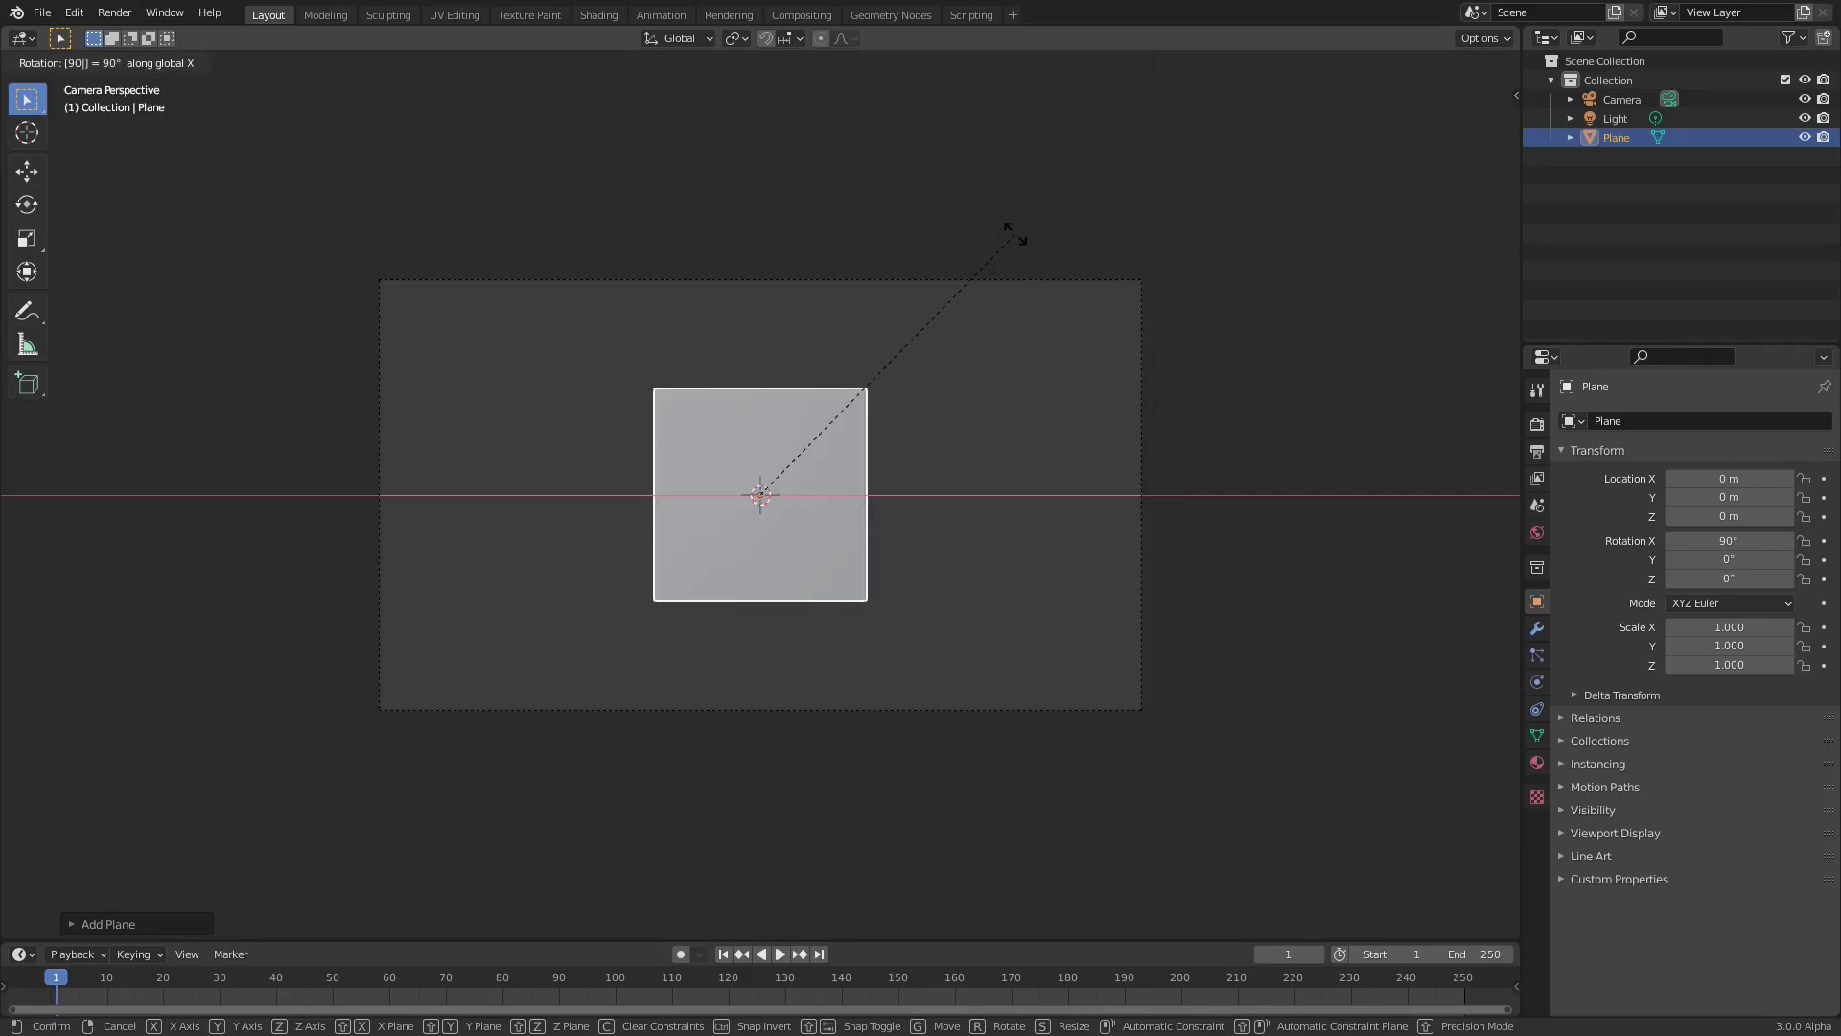
key("Return")
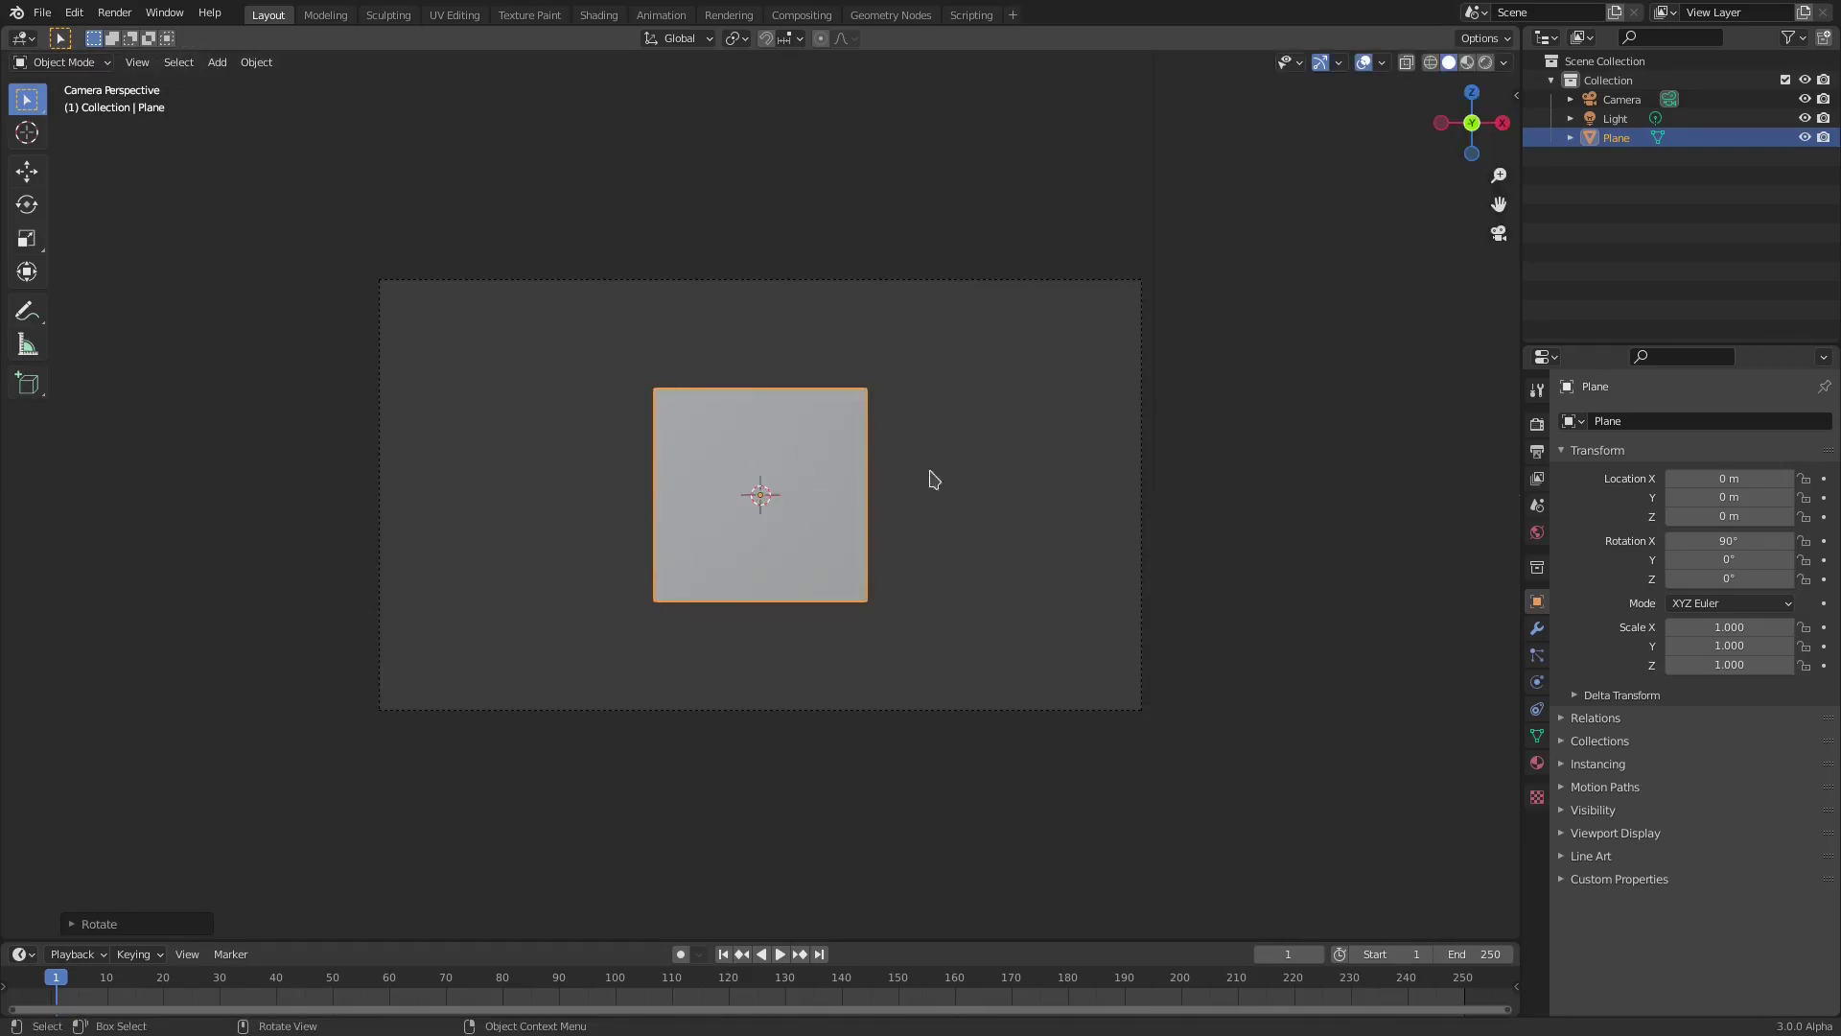
Scale the plane uniformly to about 3.8 so it covers the whole camera frame
key("Home")
key("s")
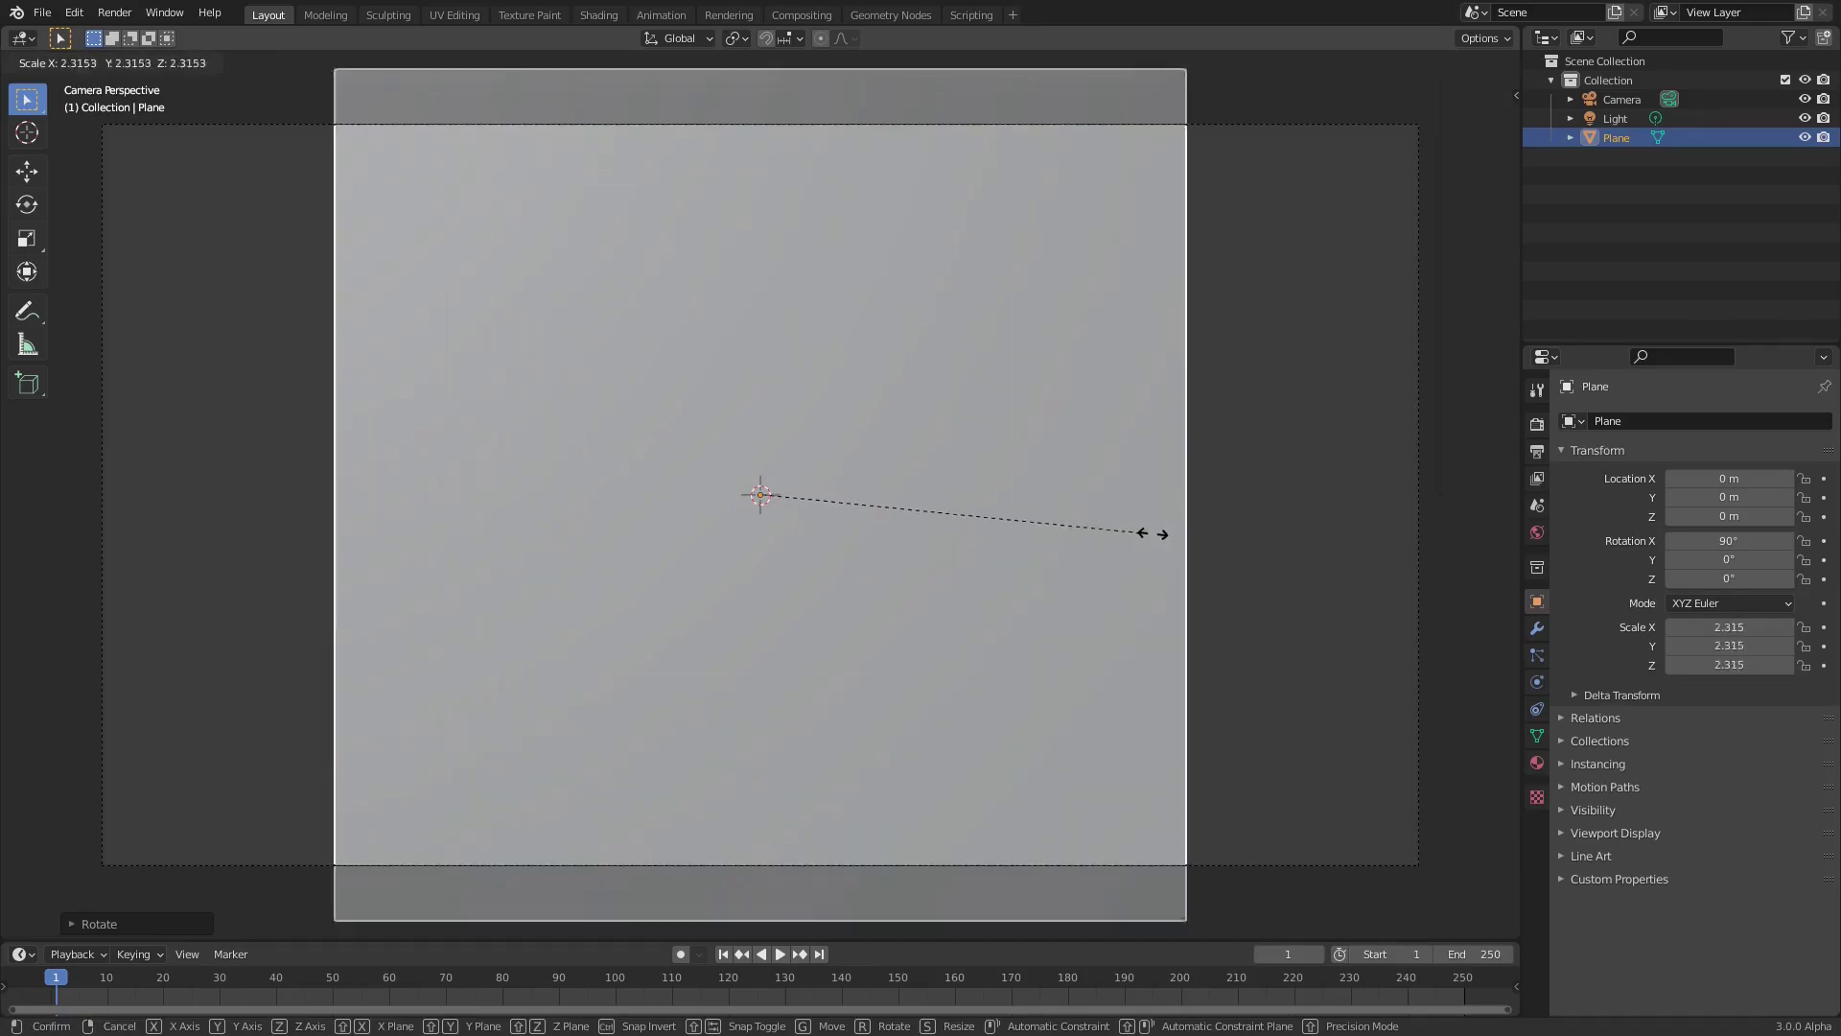
left_click(1398, 502)
scroll(1225, 509, "down", 3)
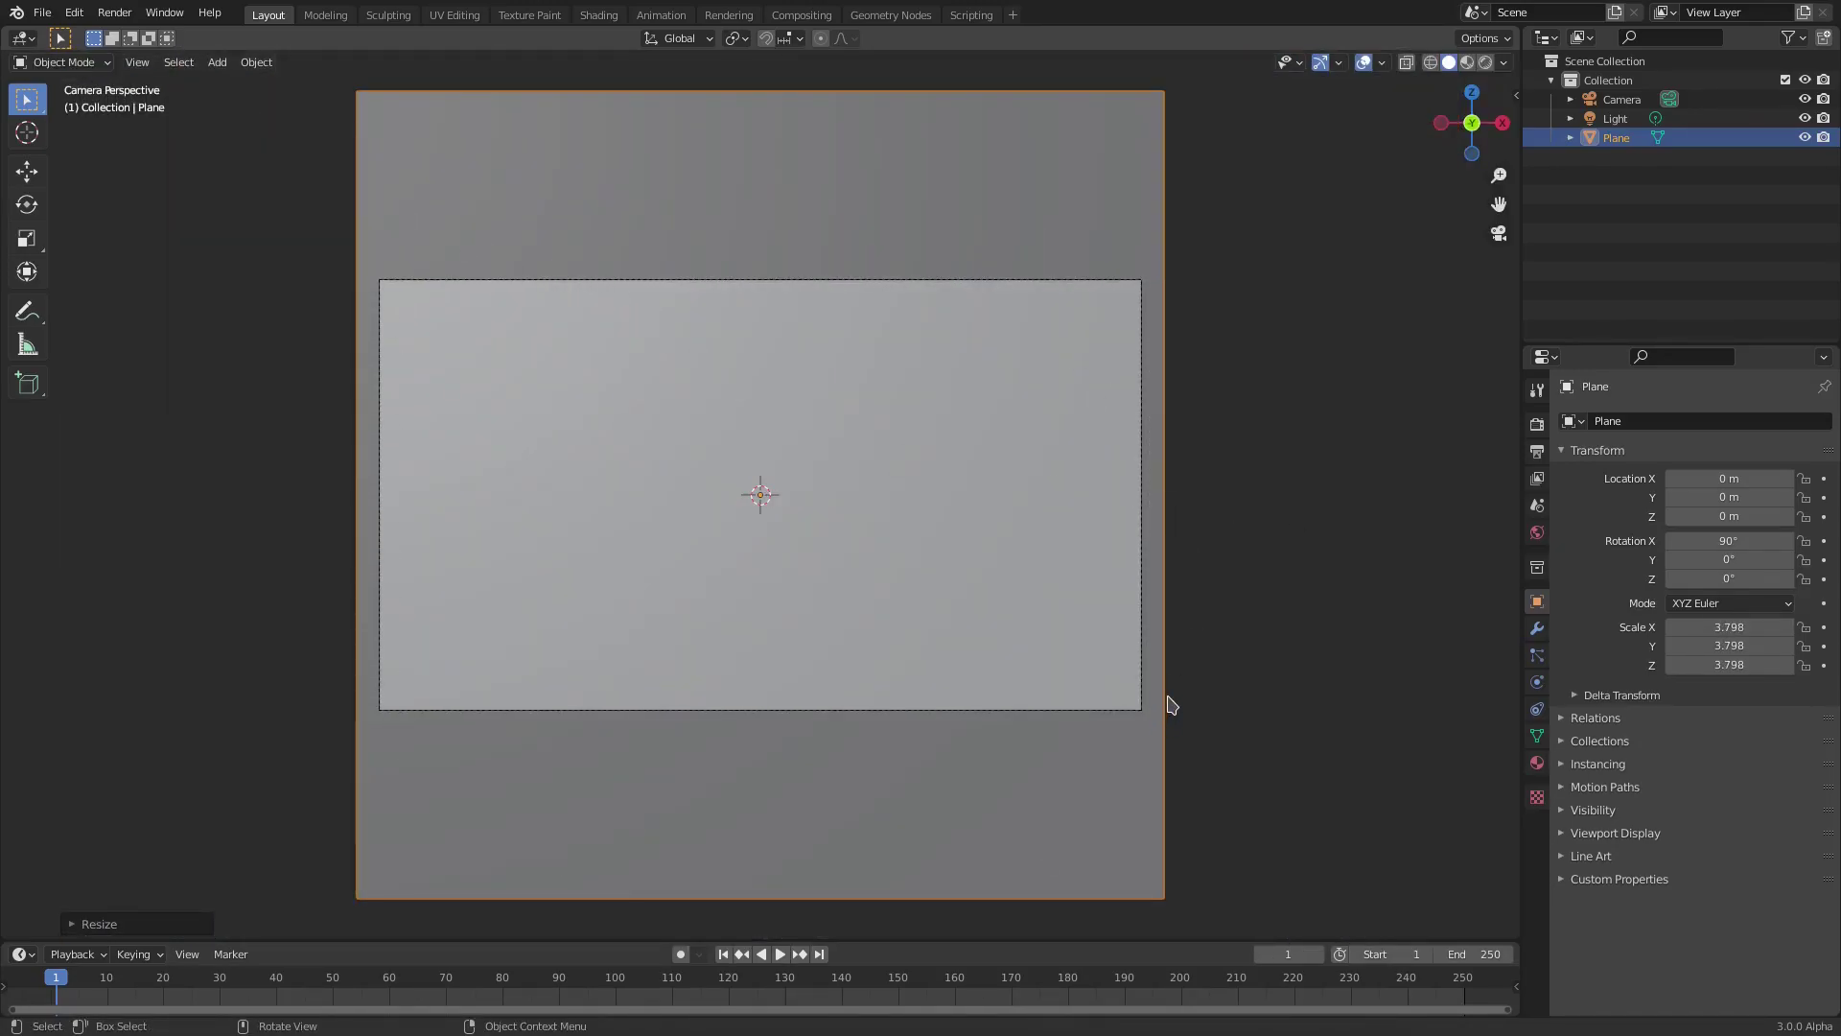
key("r")
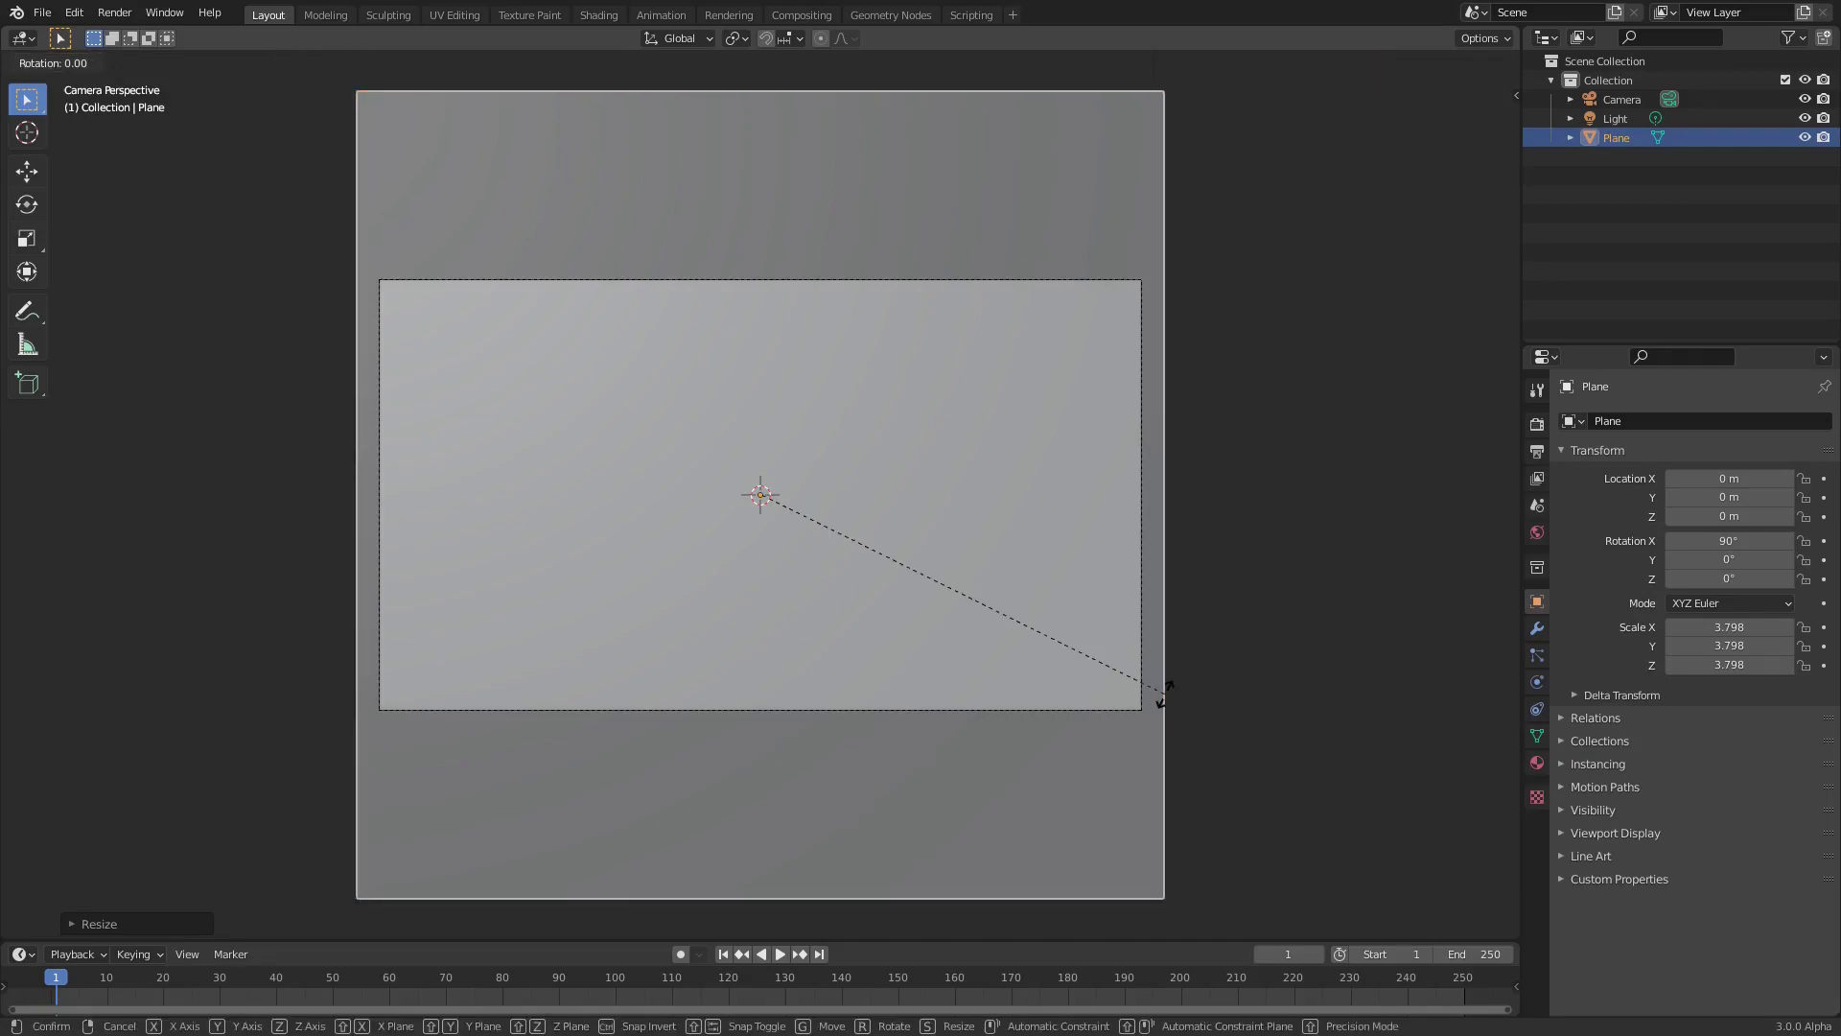
key("y")
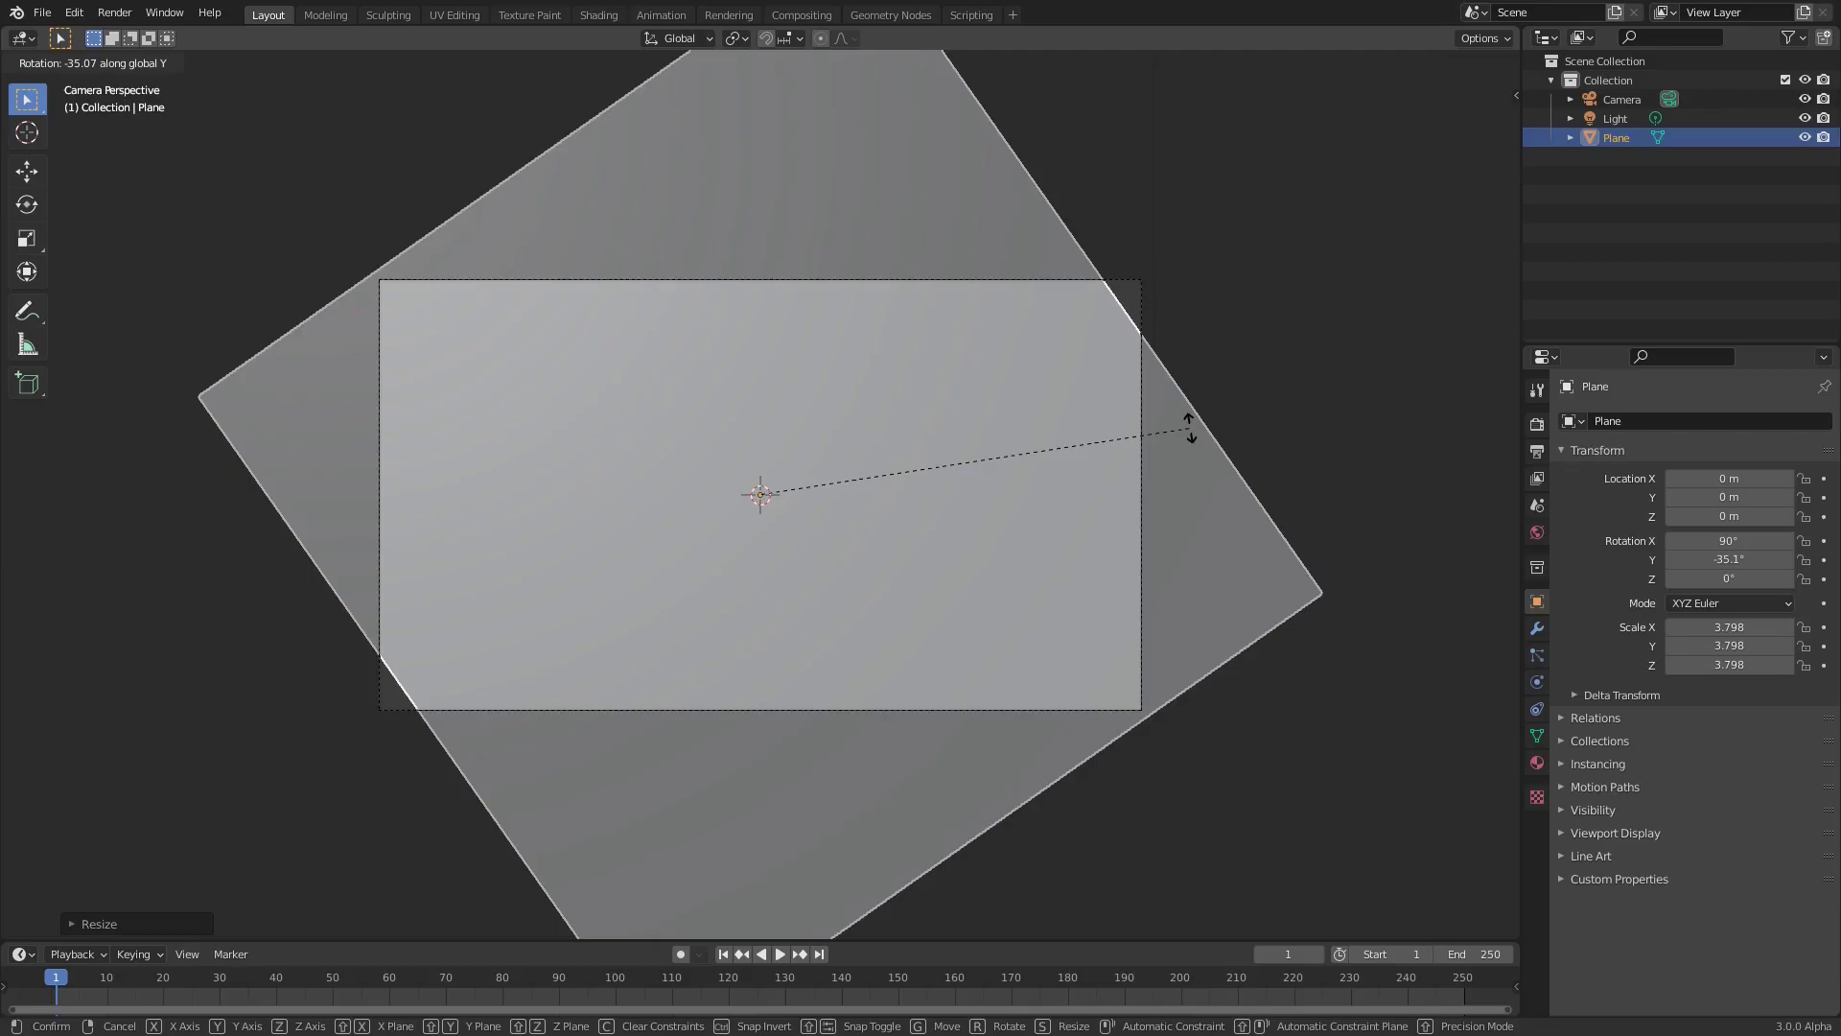
type("415")
key("Escape")
key("r")
key("x")
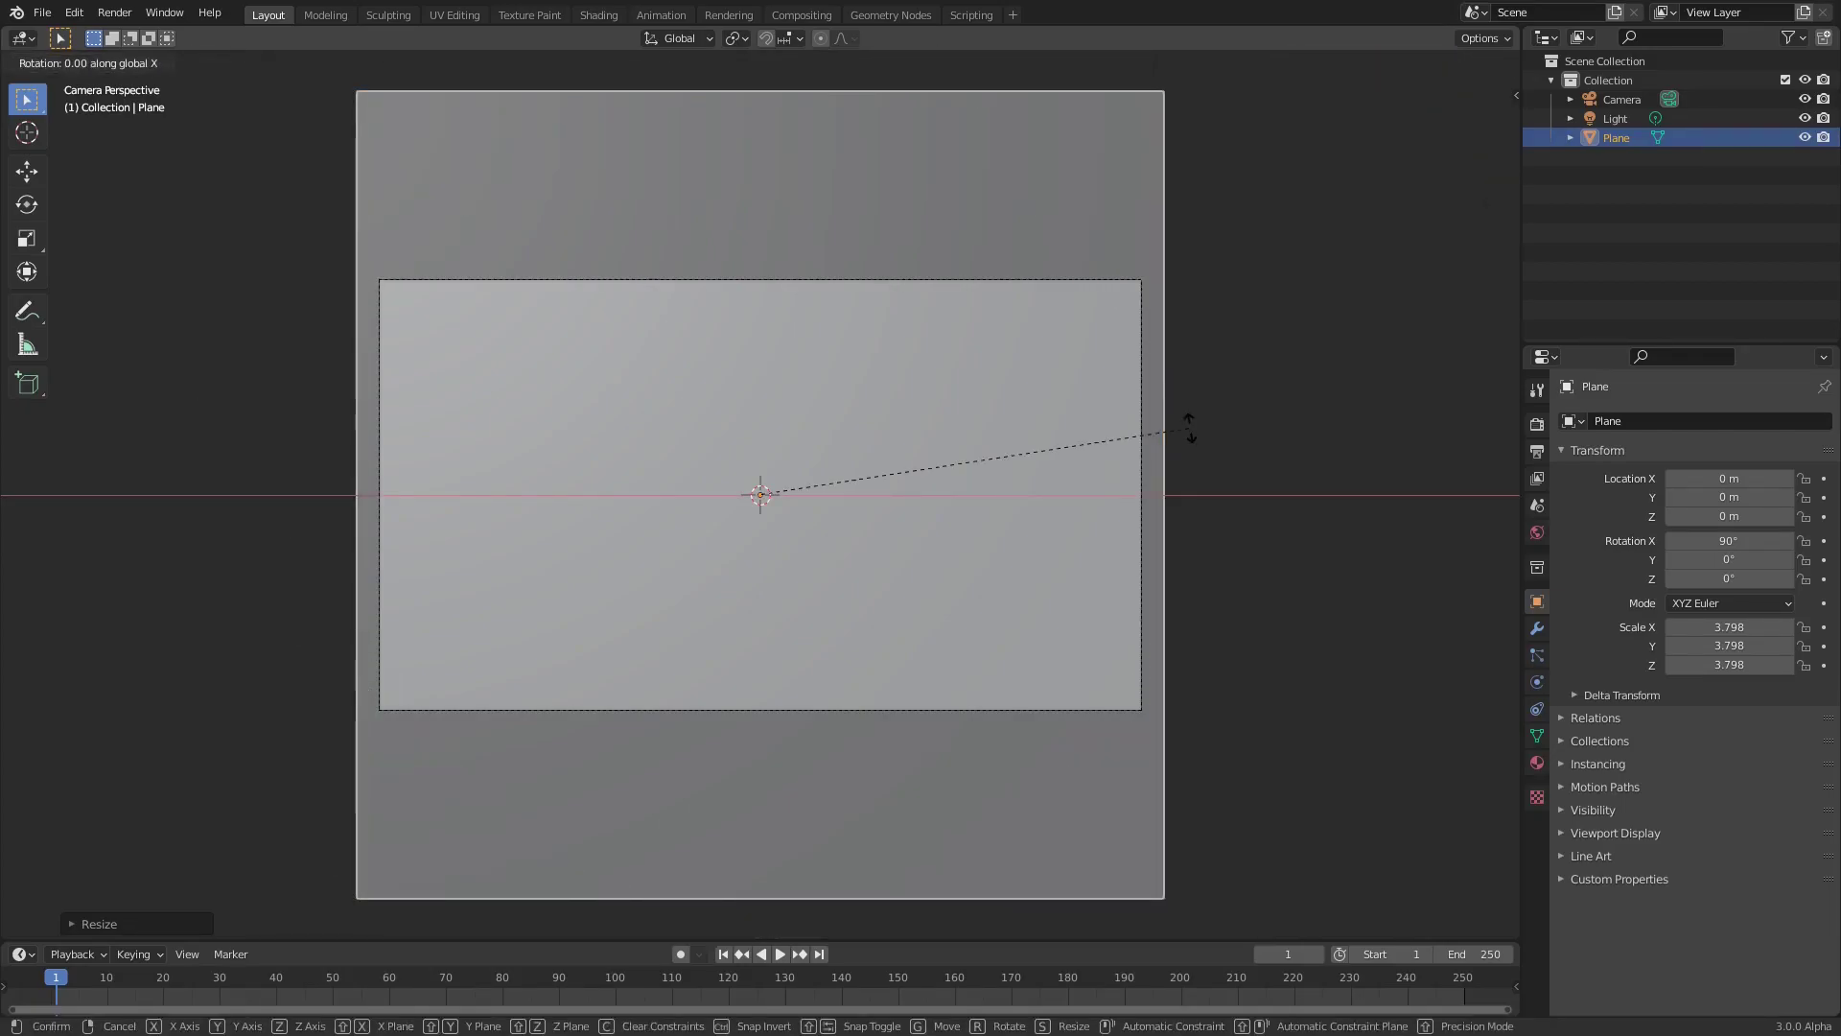
key("Escape")
Rotate the plane 45° about the global Y axis
key("r")
key("y")
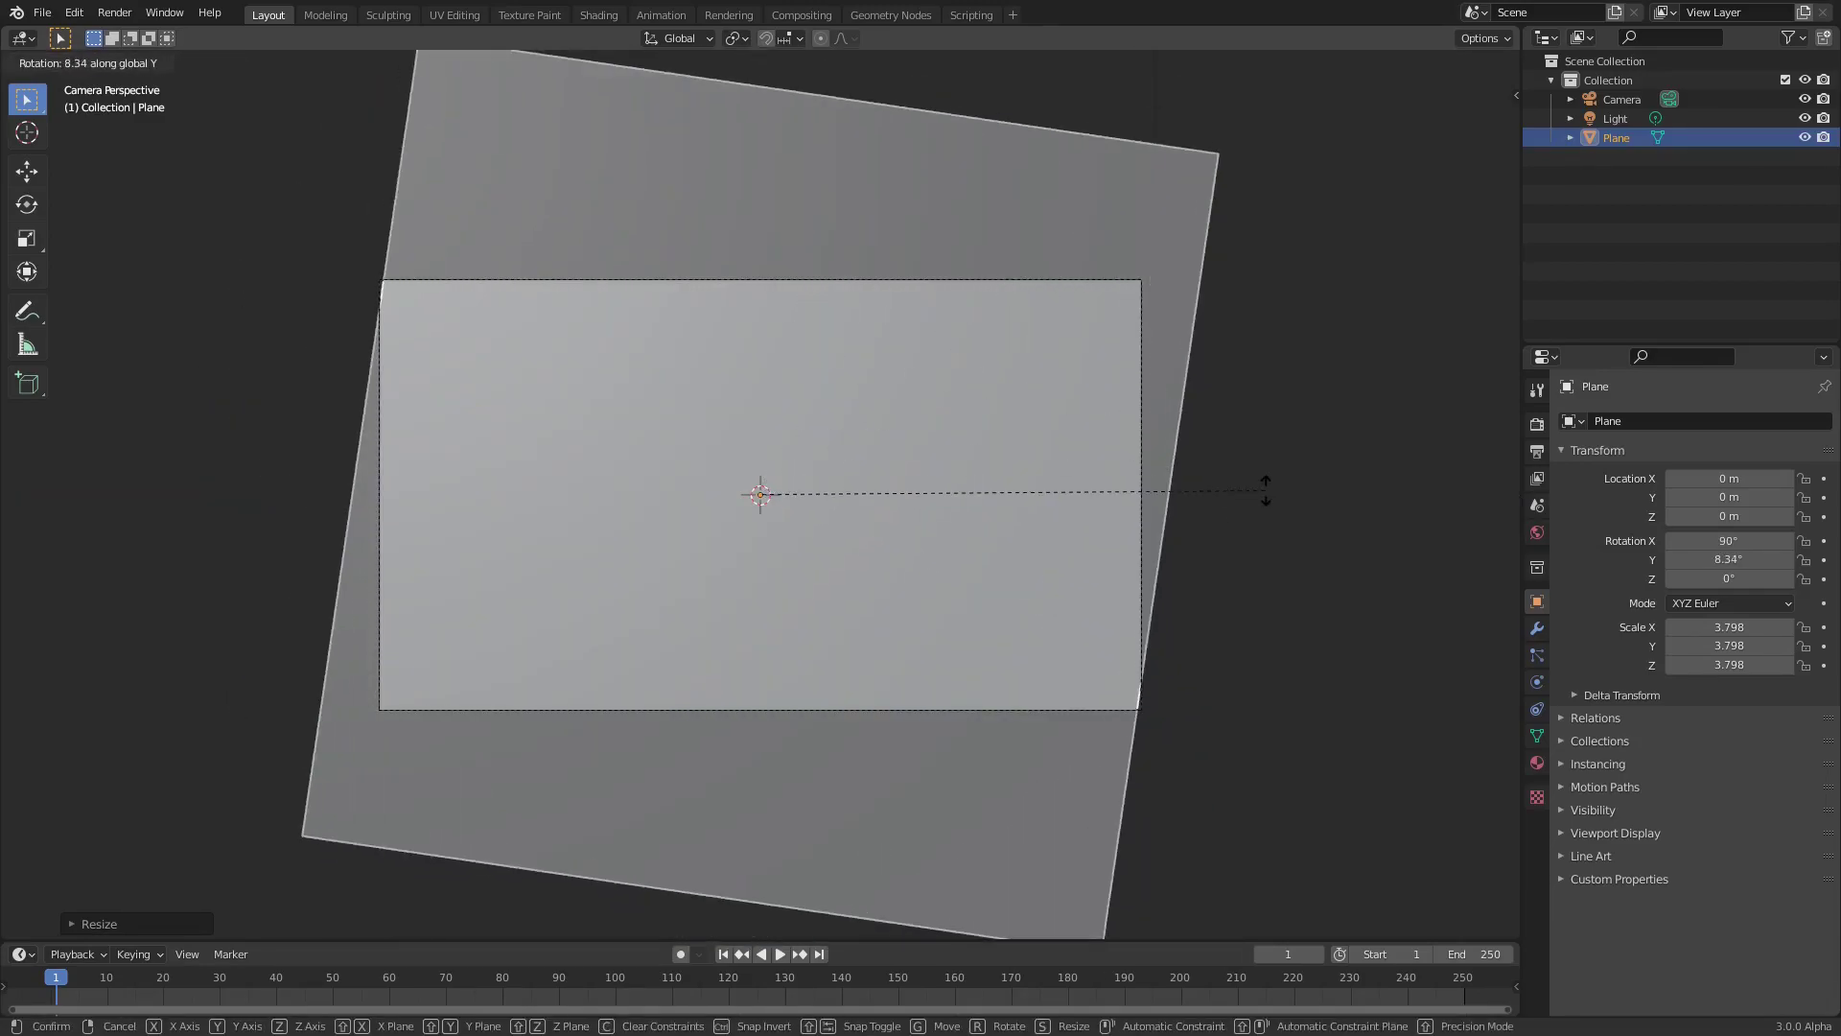
type("45")
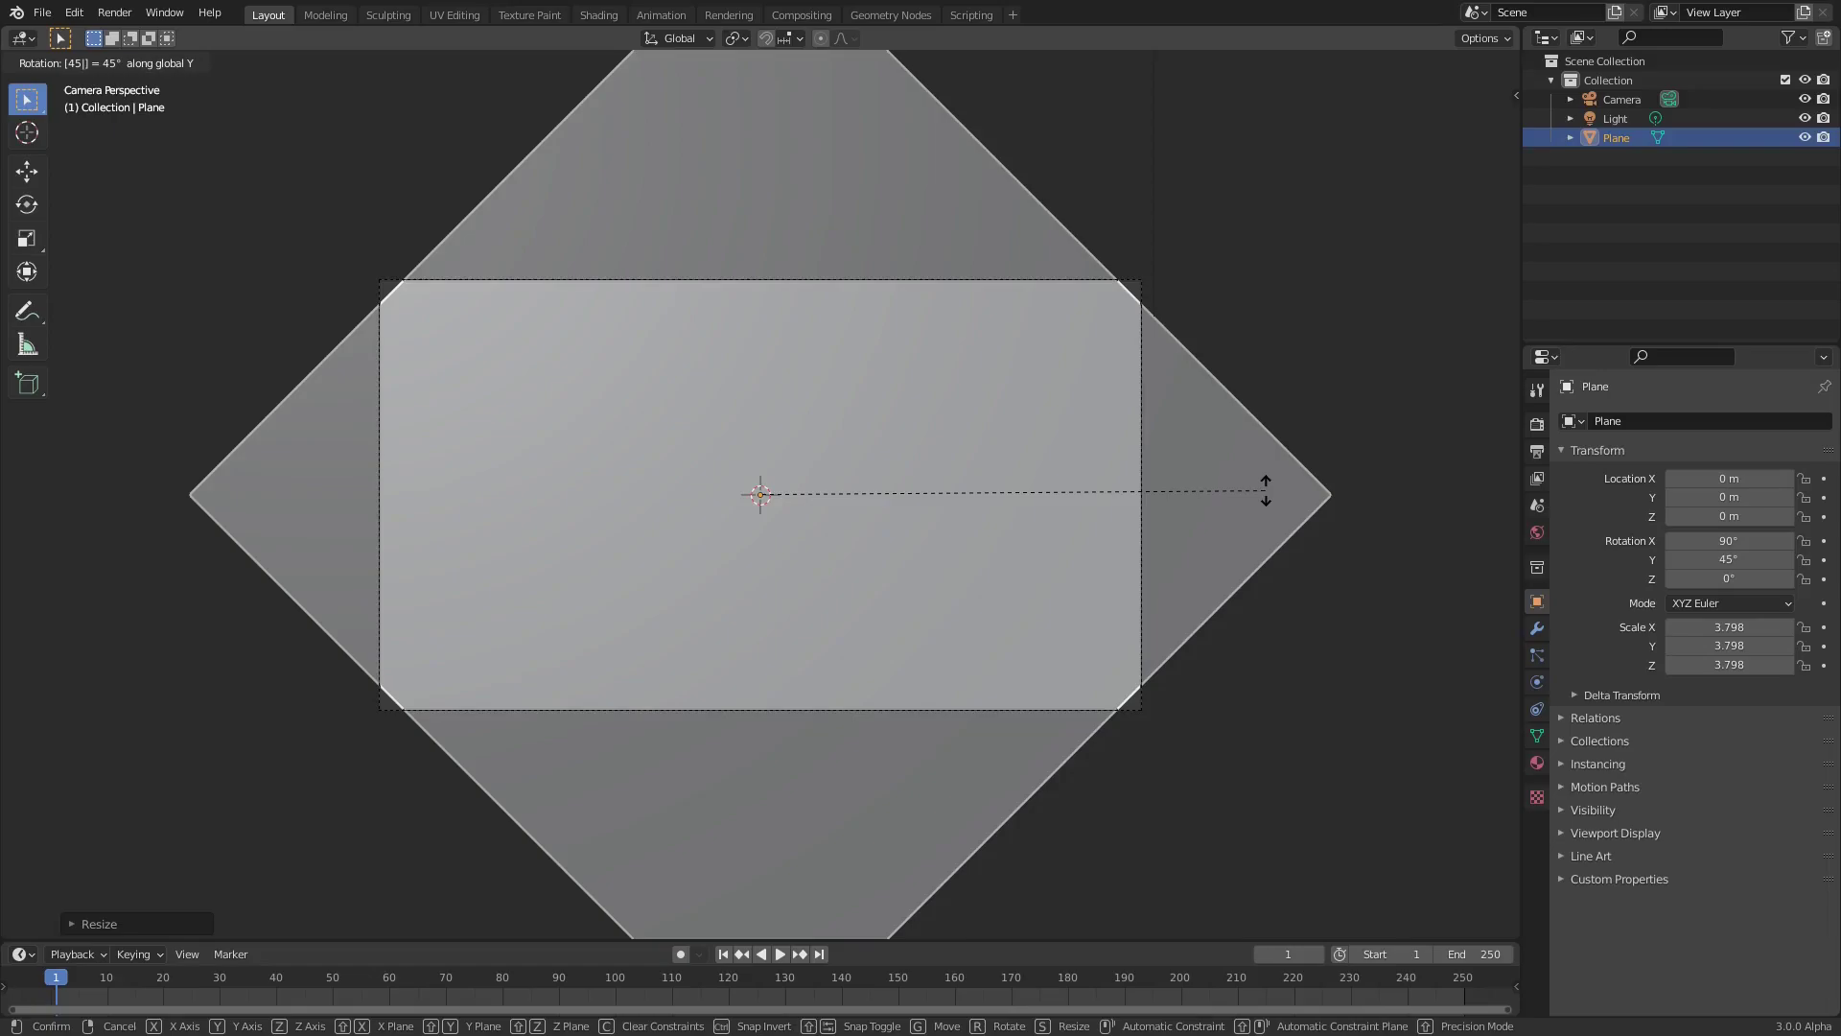
key("Return")
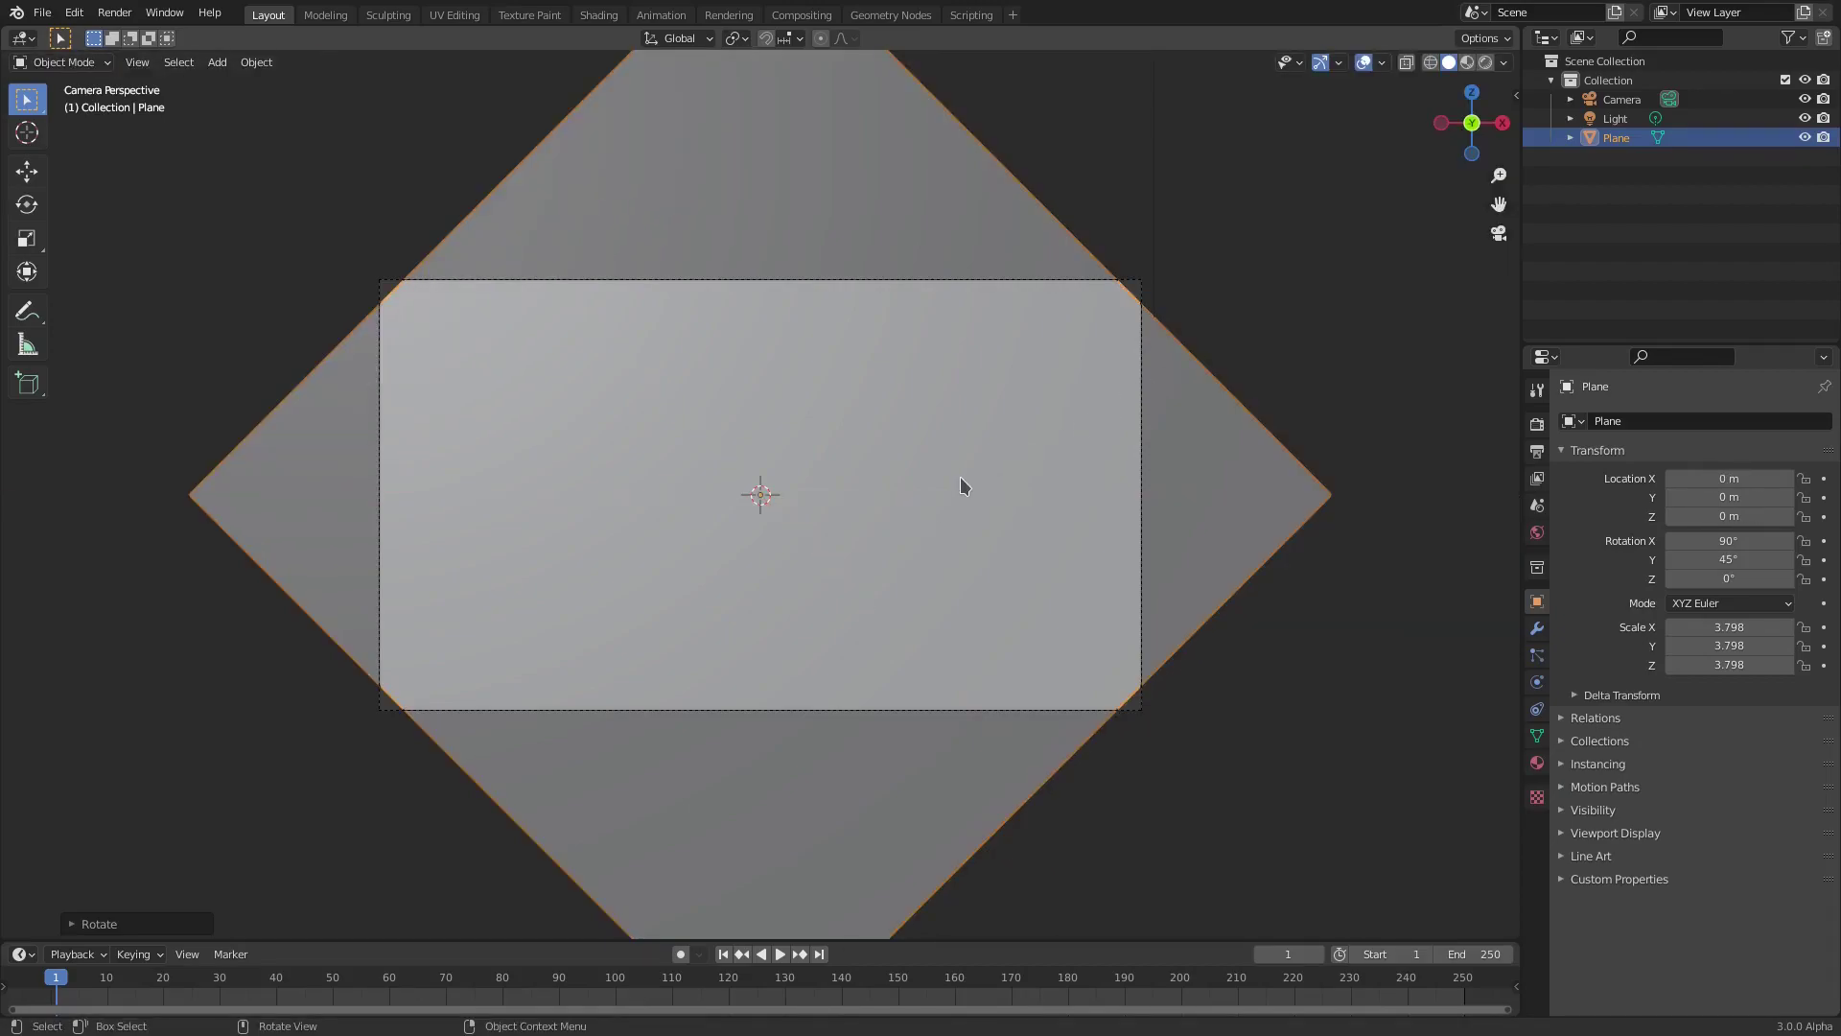
Move the plane about 0.68 m diagonally along its local Y axis
key("g")
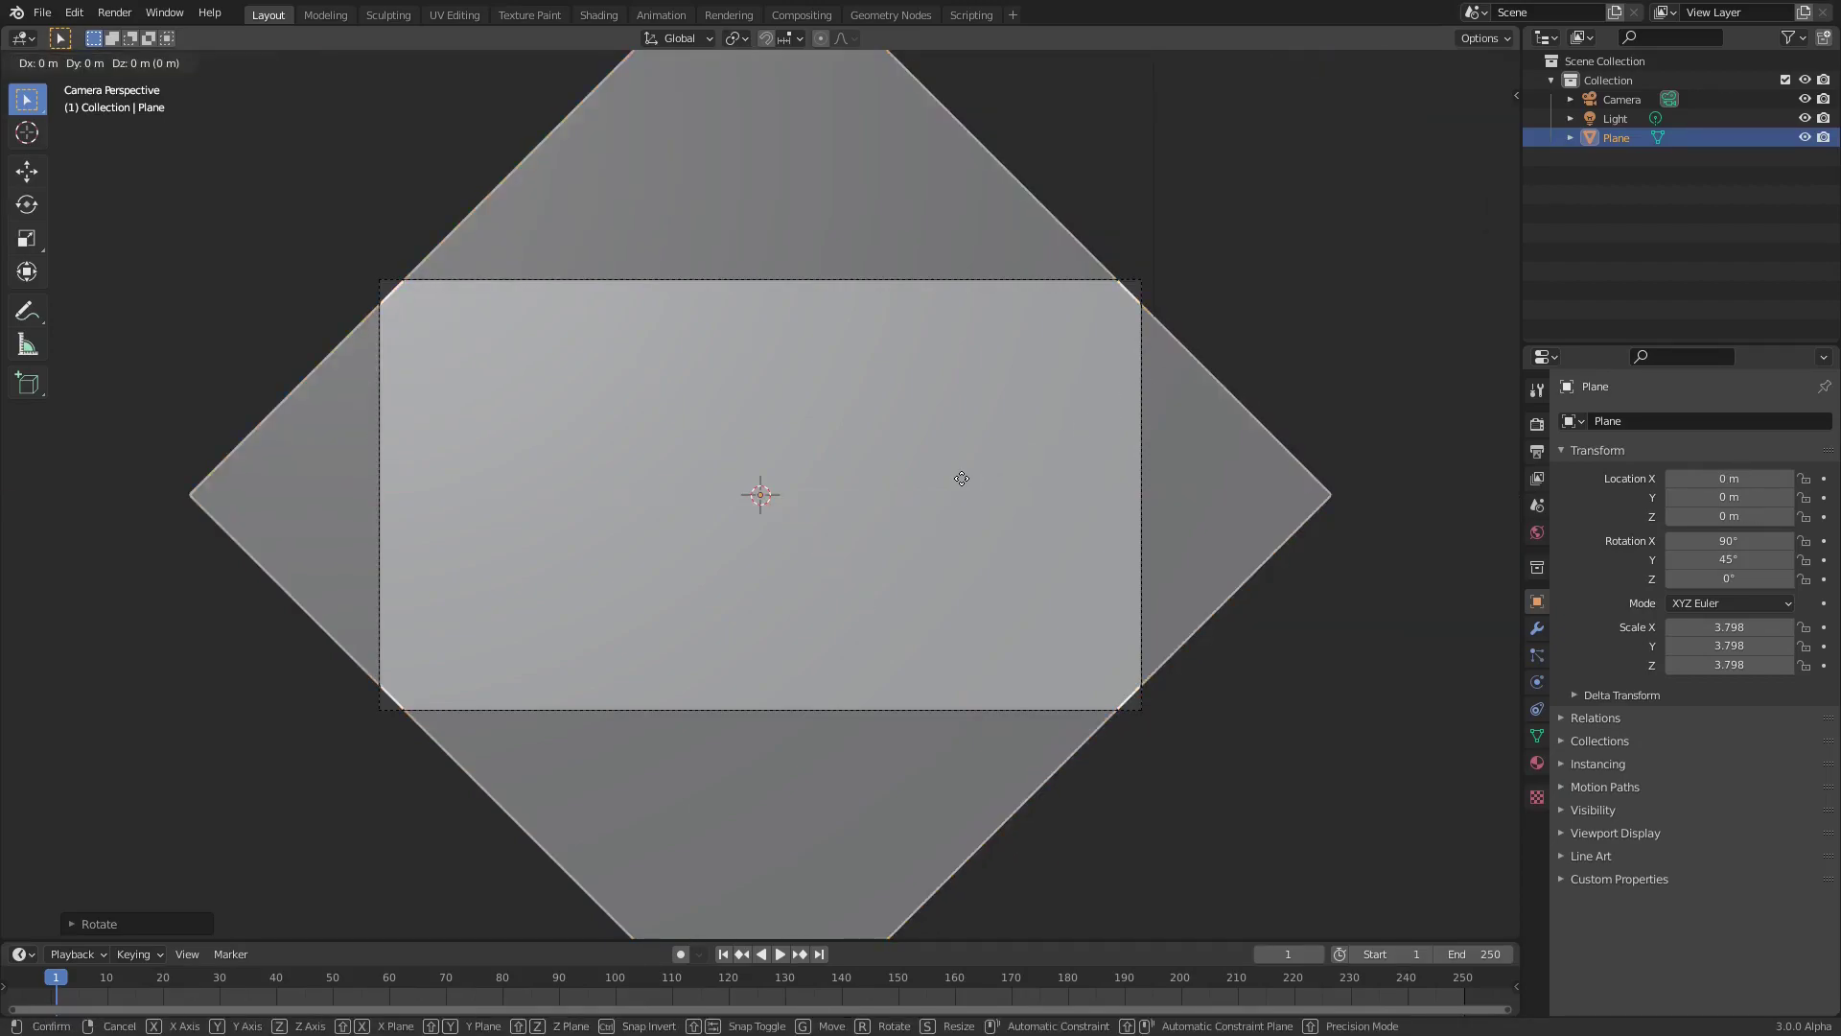
key("y")
key("y")
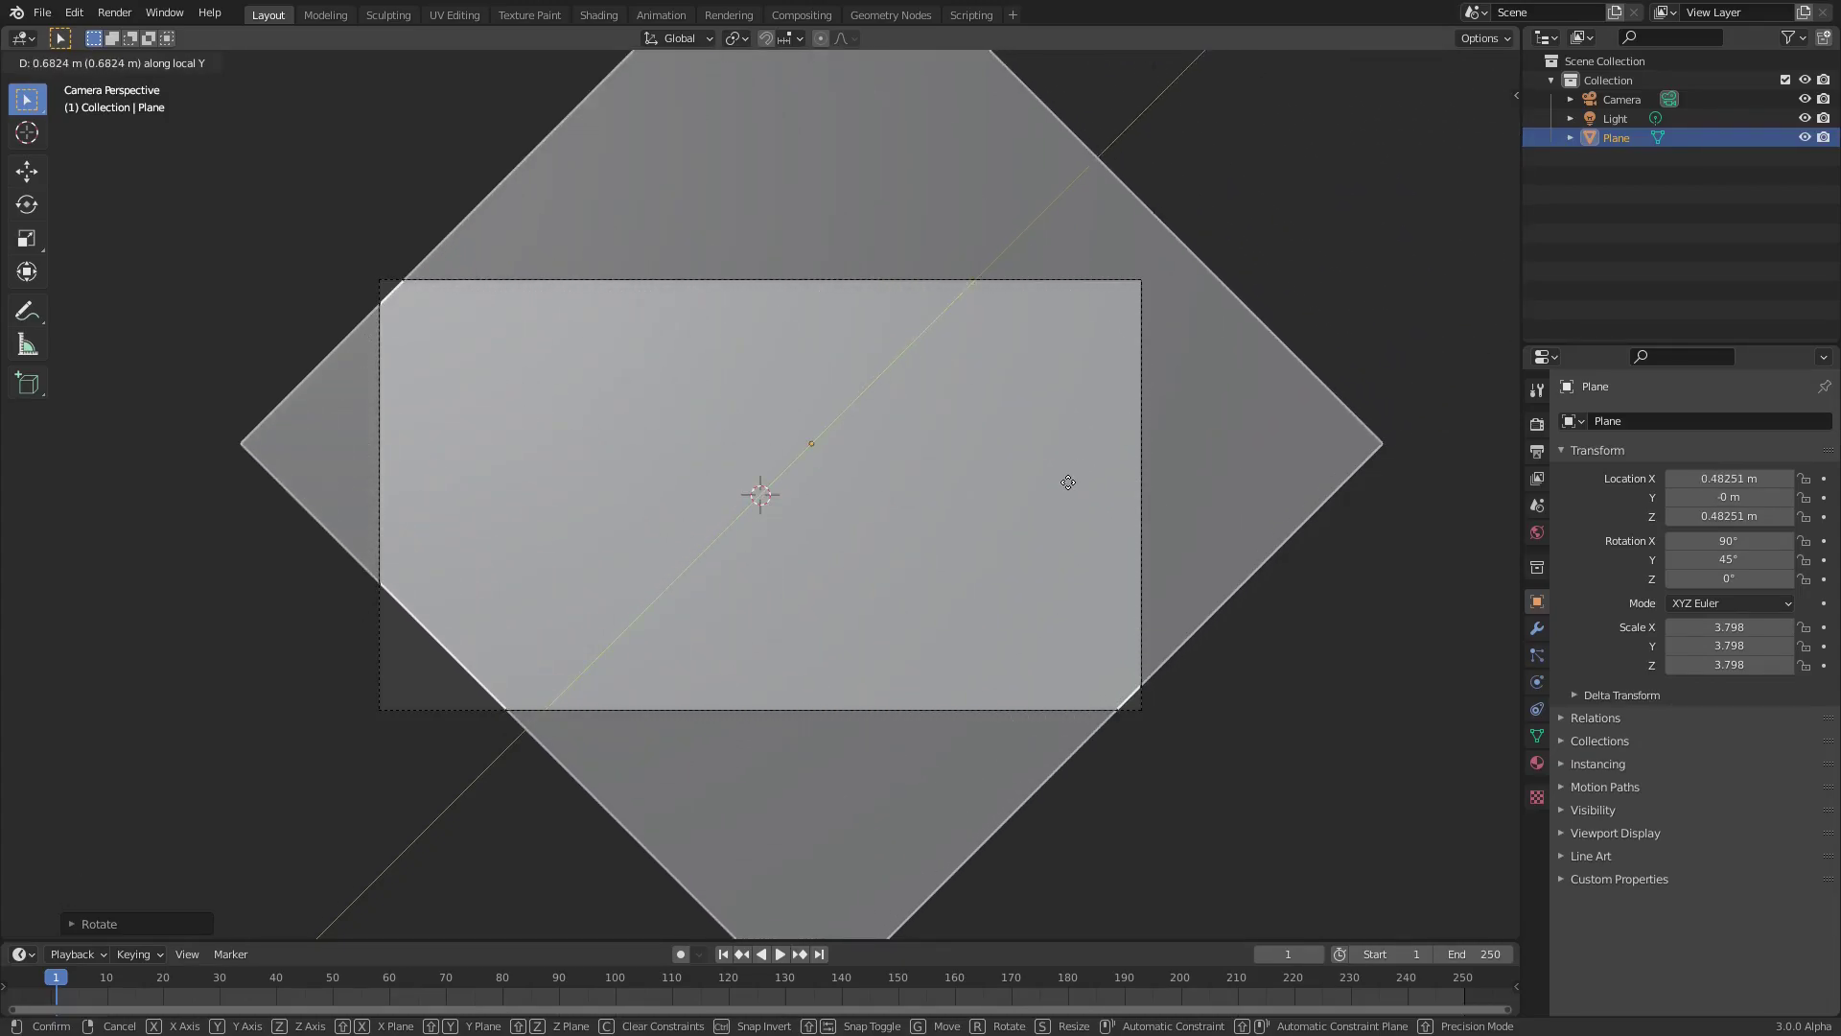
left_click(1079, 483)
Scale the plane uniformly to about 4.68 so it covers every corner of the camera frame
scroll(1228, 782, "up", 5)
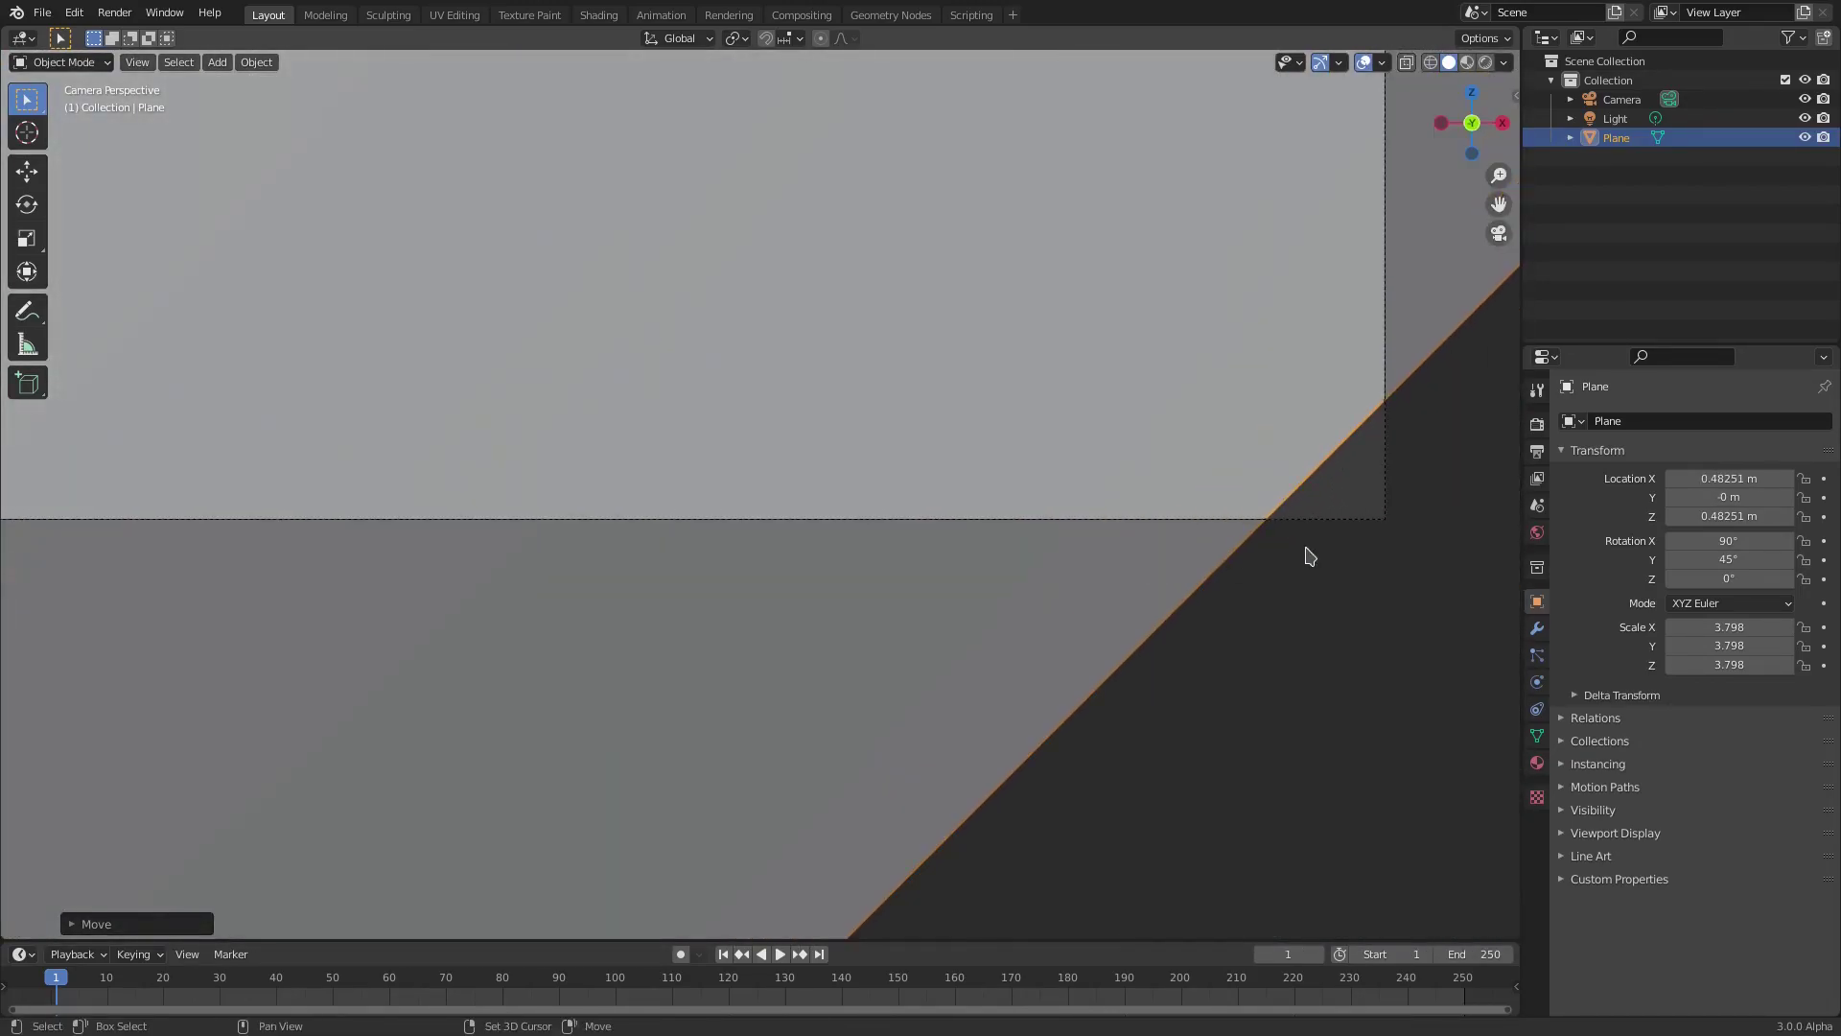
middle_click_drag(1291, 551, 1137, 417, "shift")
scroll(920, 476, "down", 5)
middle_click_drag(916, 444, 1049, 539, "shift")
key("s")
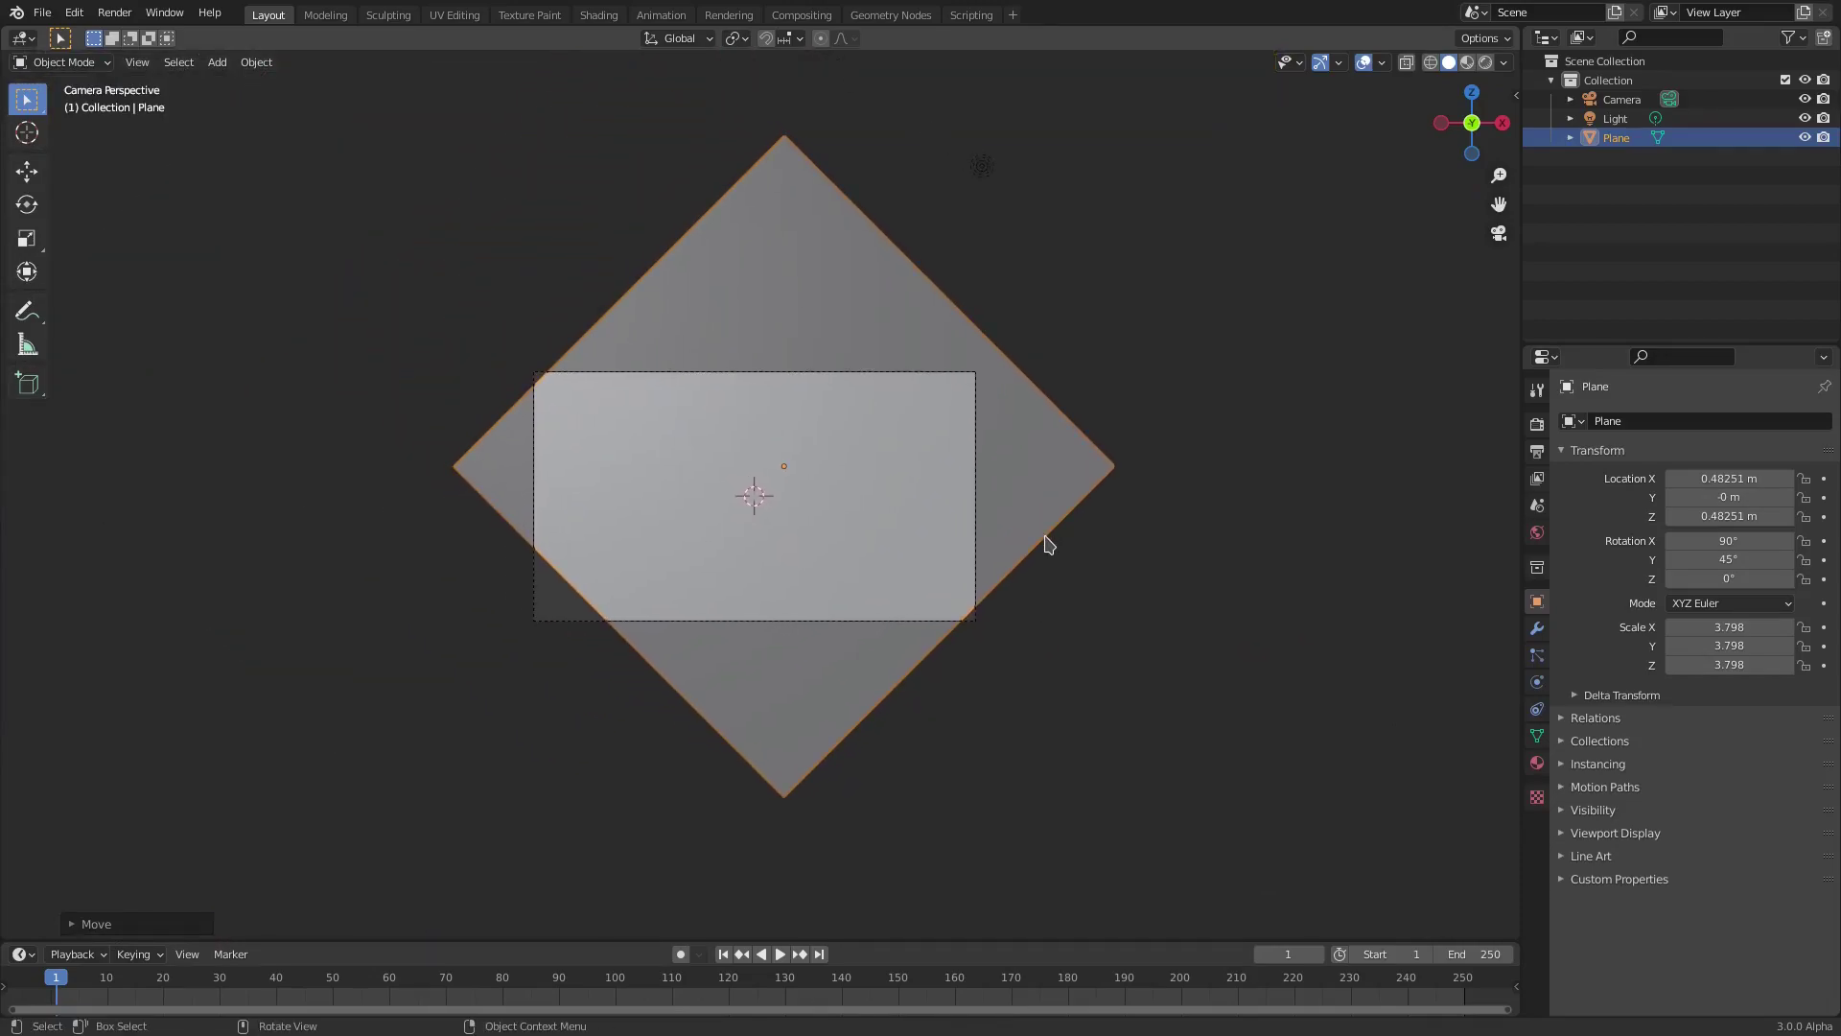
left_click(1103, 564)
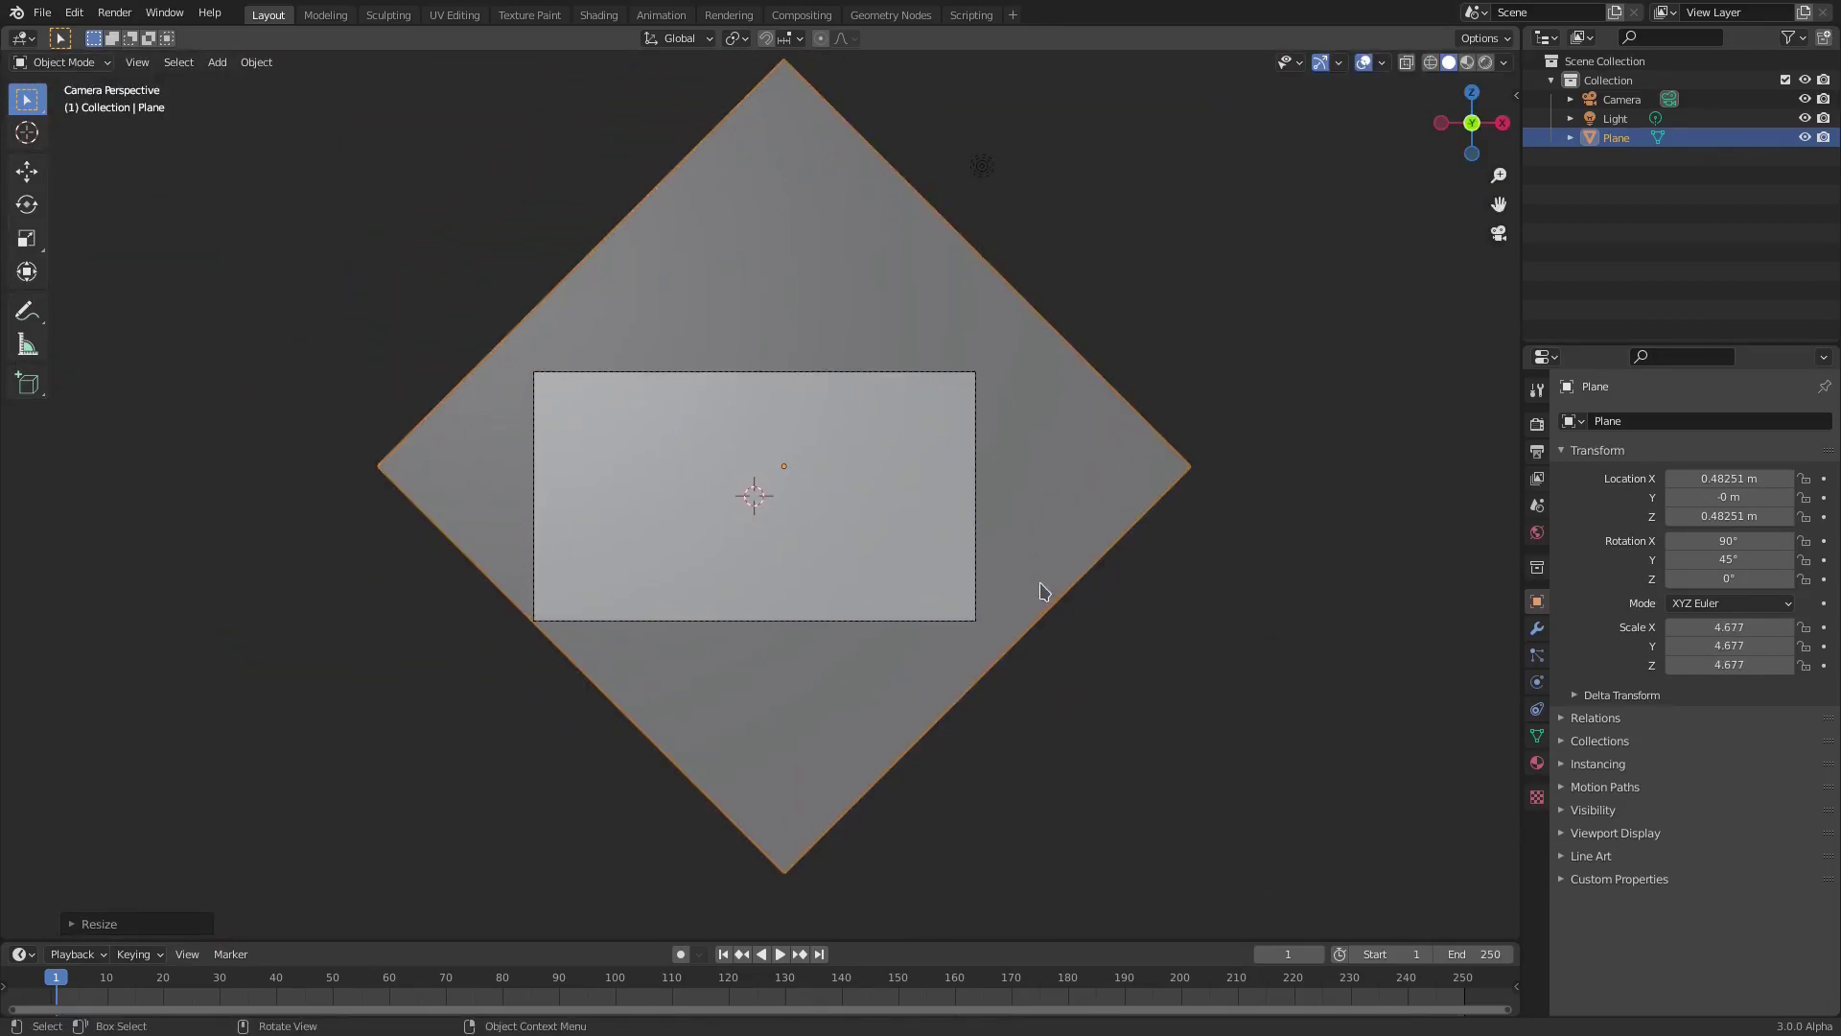
Move the plane diagonally along its local Y axis, out of the camera frame, to about 6.25 m in X and Z
scroll(1021, 562, "up", 4)
scroll(1021, 562, "down", 1)
key("g")
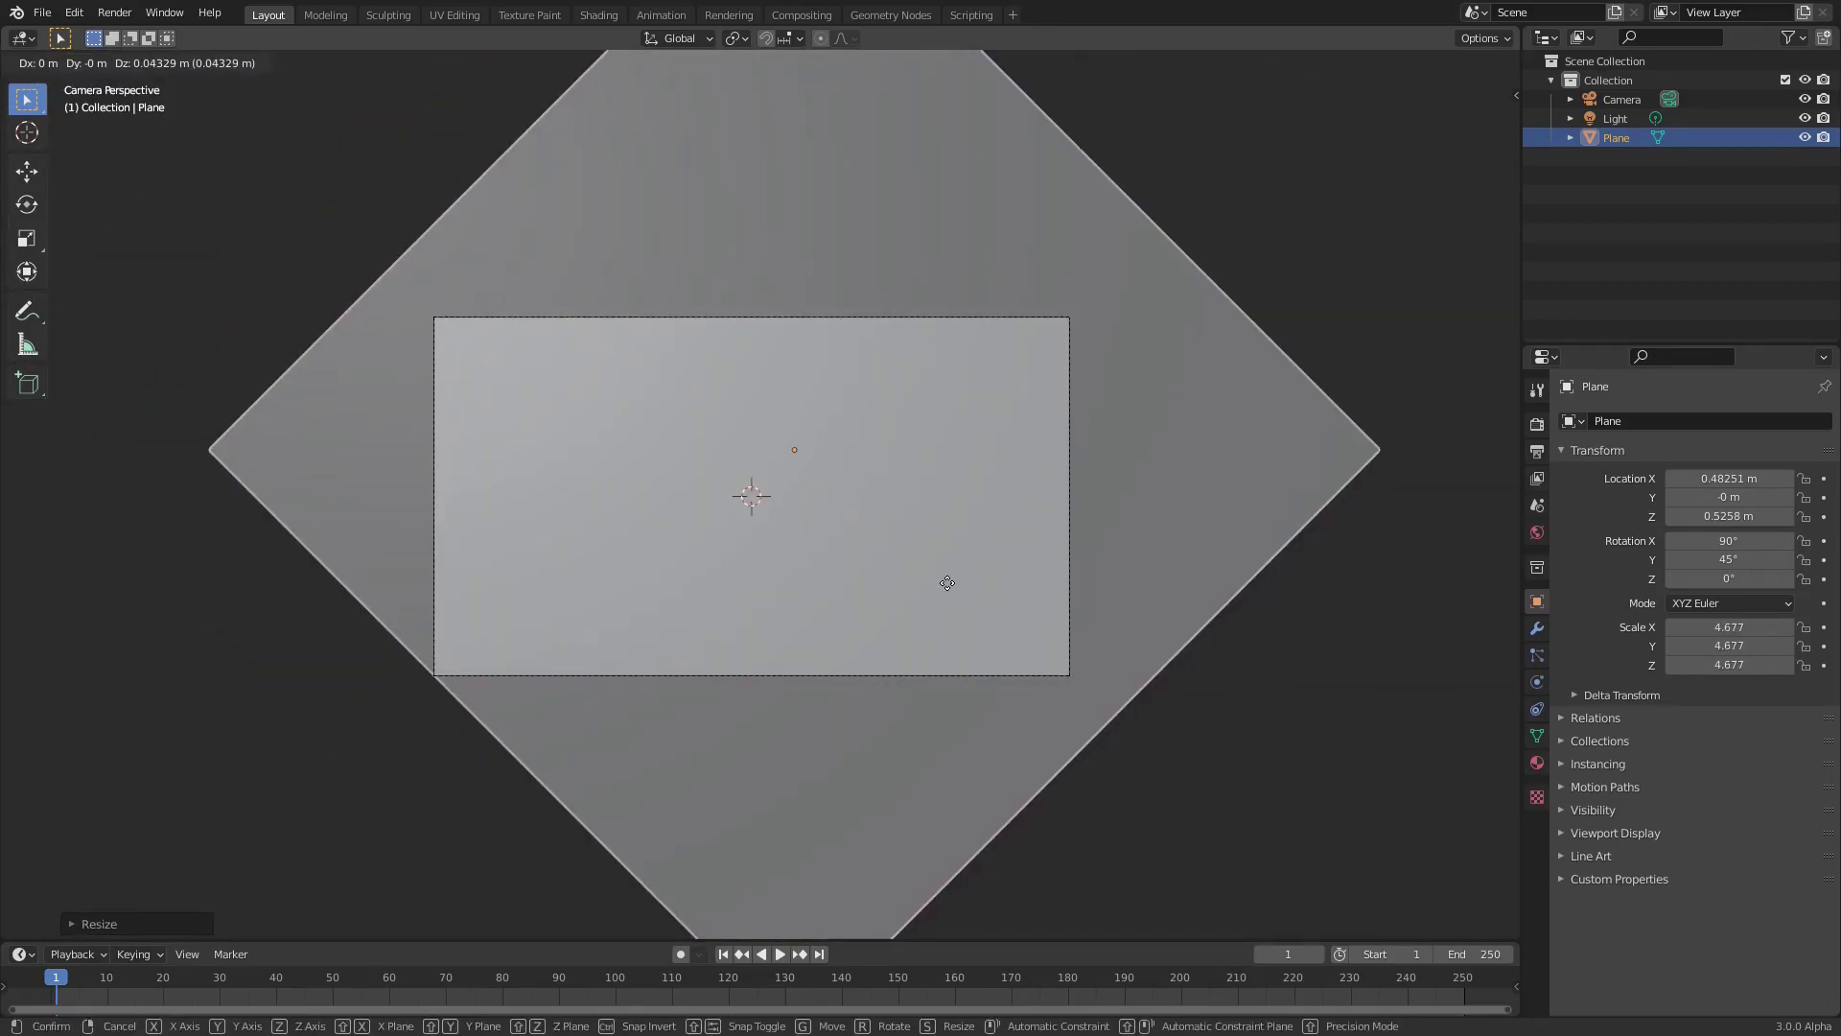
key("y")
key("y")
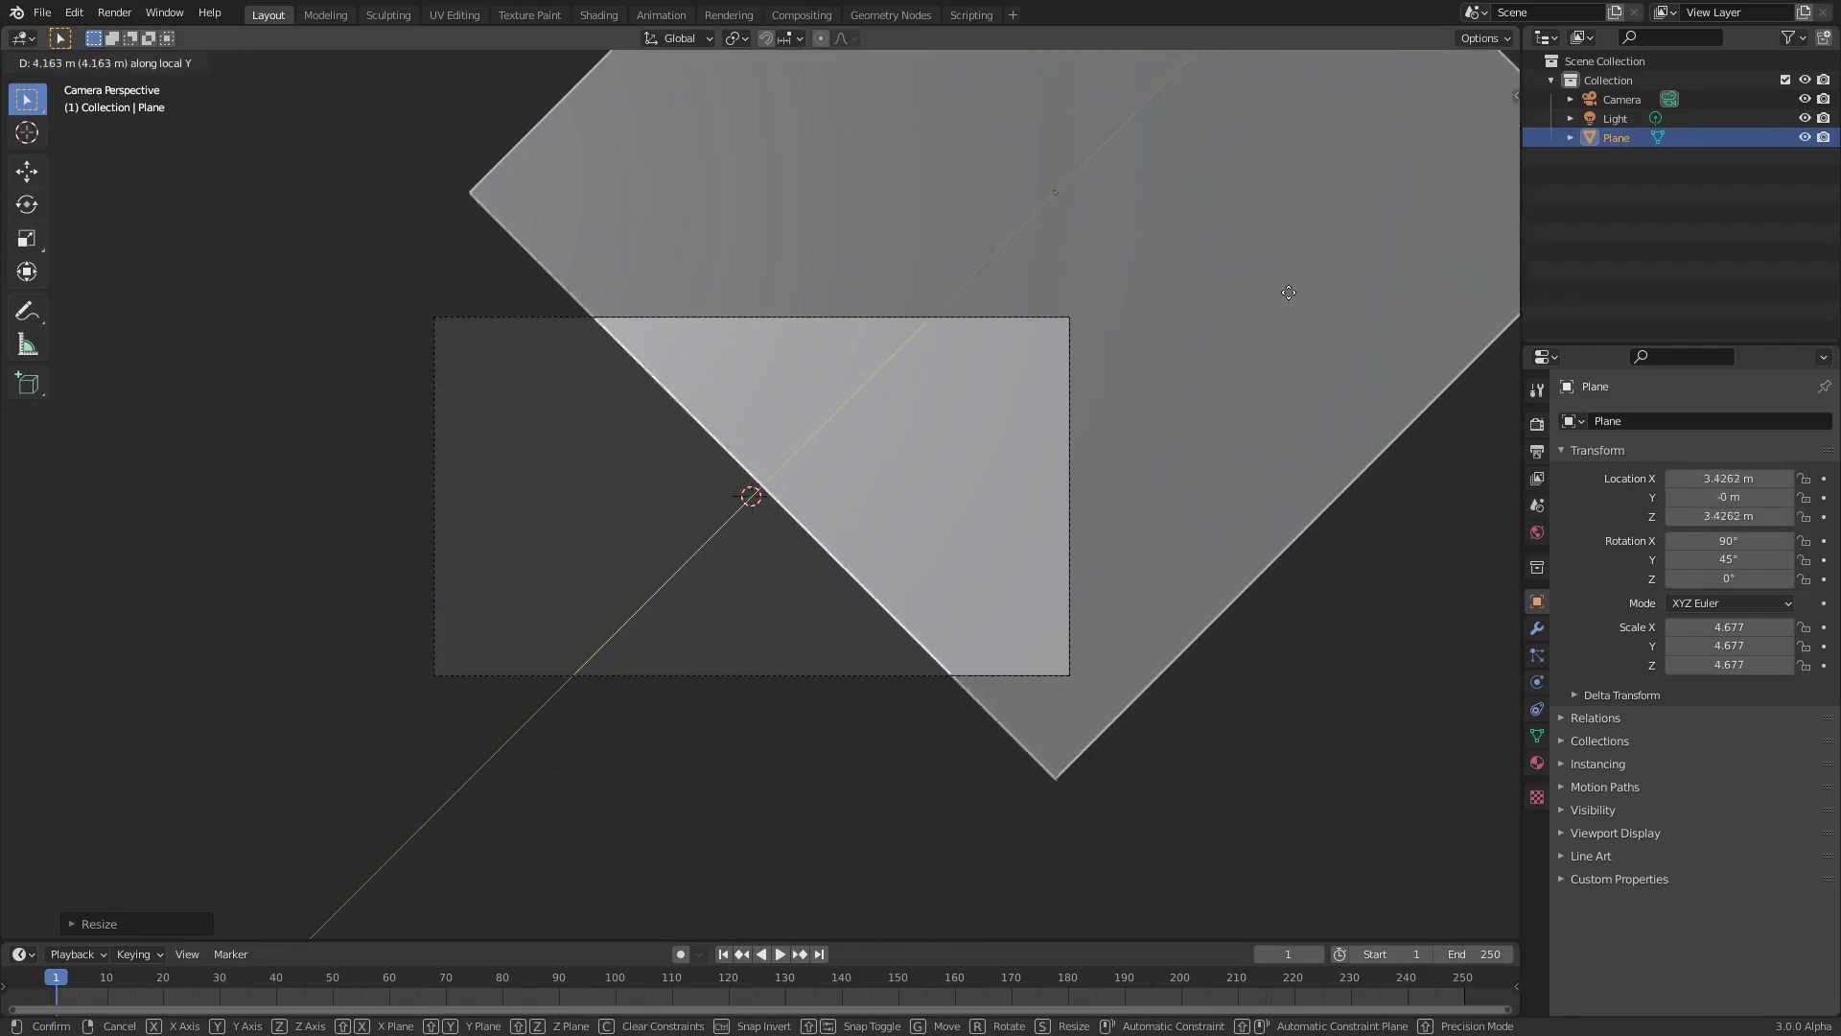
left_click(1101, 339)
Enlarge the timeline area below the 3D view while keeping the camera frame in sight
scroll(863, 423, "up", 1)
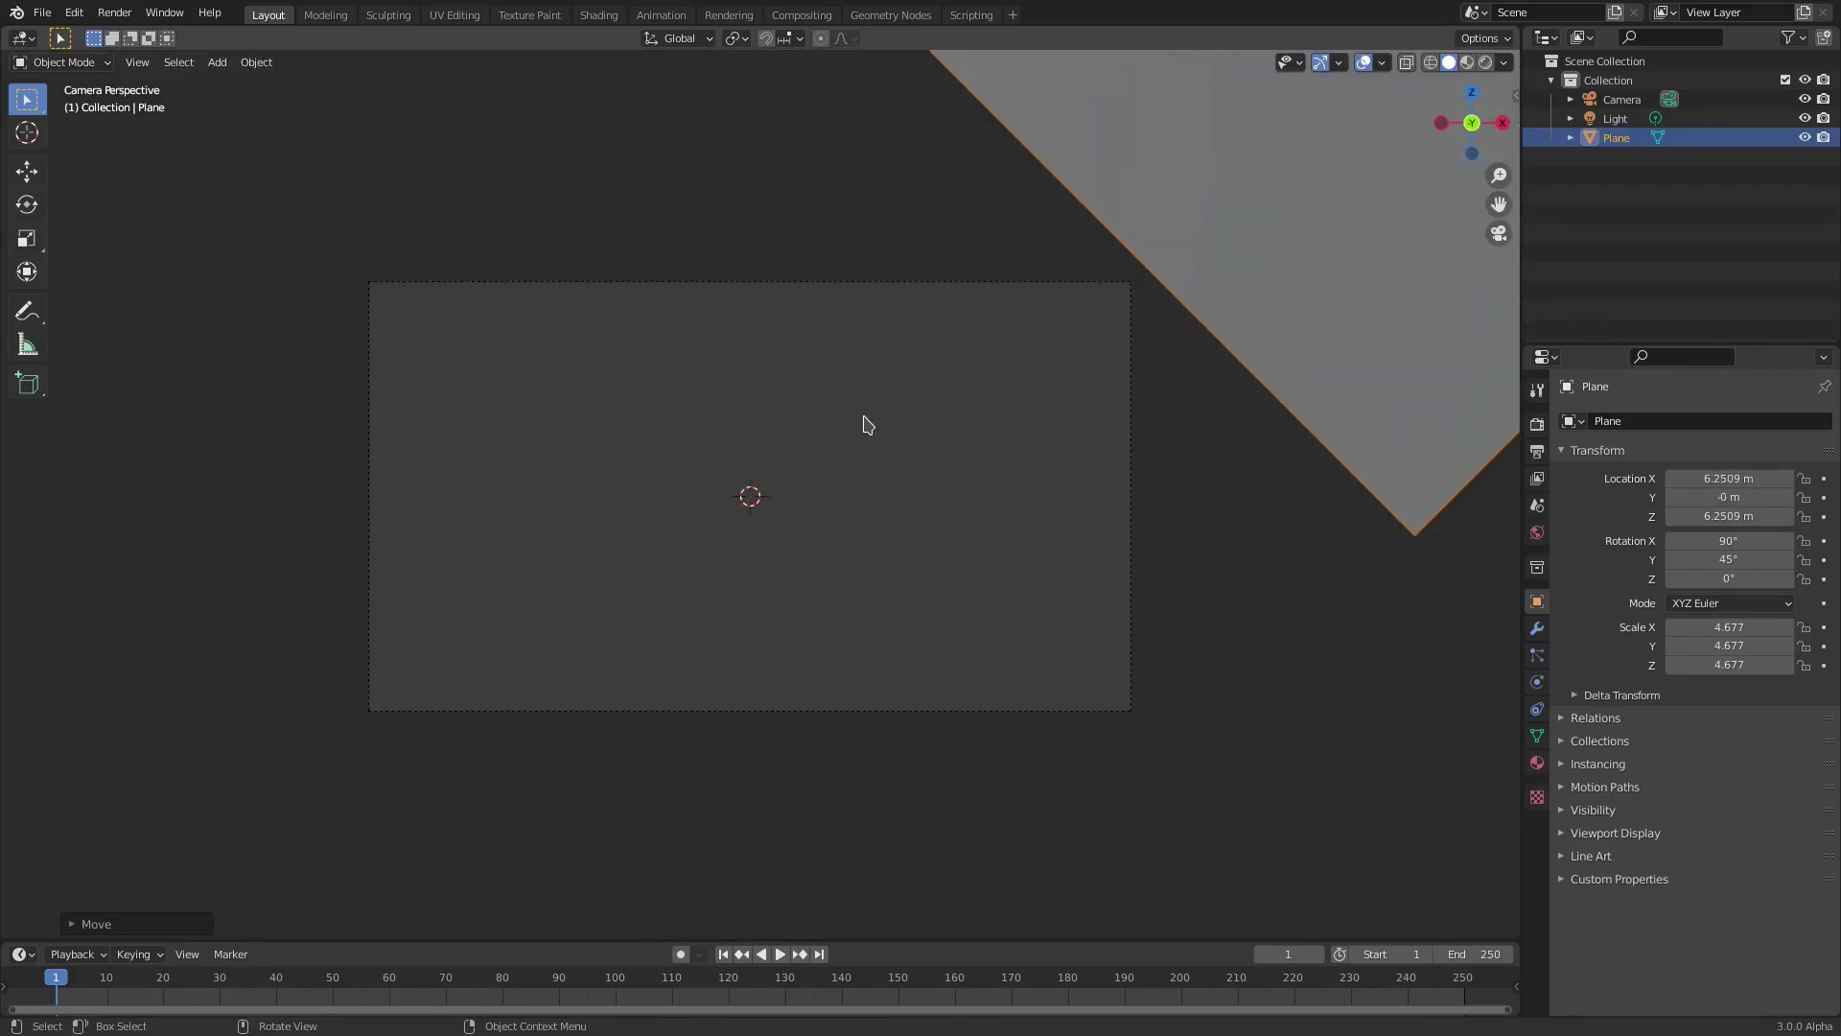
middle_click_drag(863, 423, 863, 448, "shift")
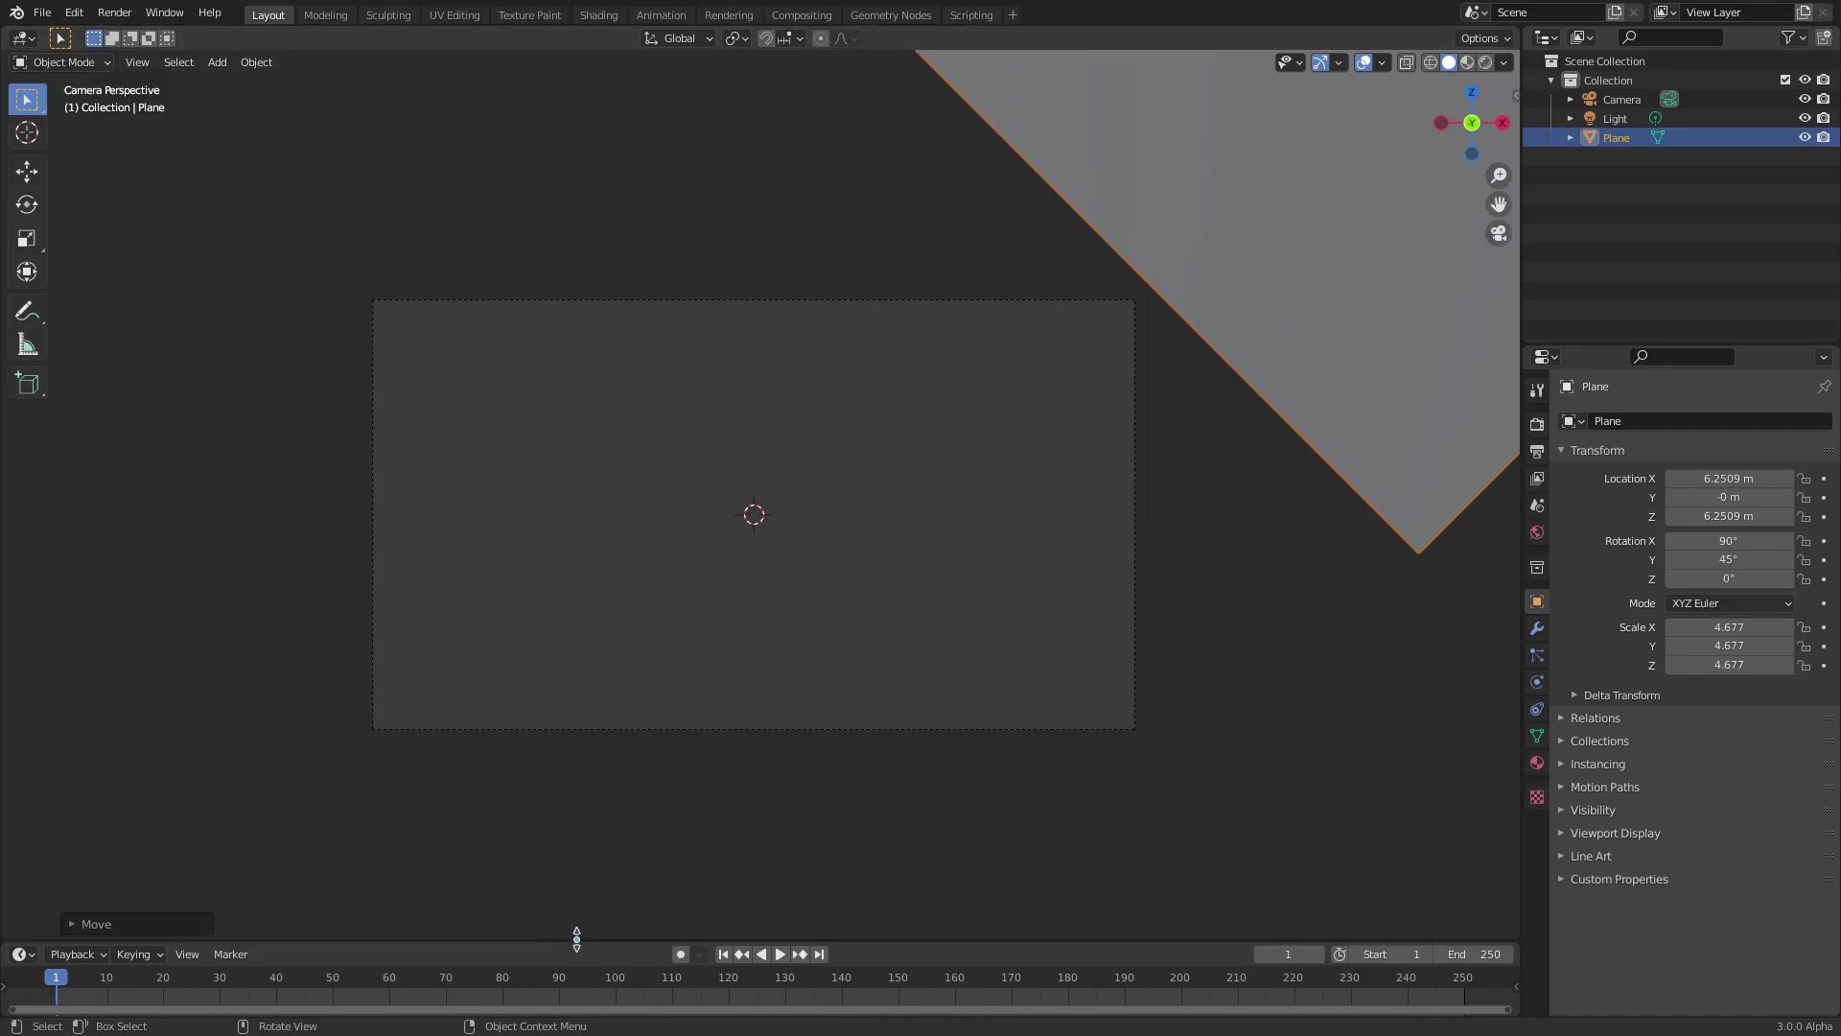
left_click_drag(576, 938, 608, 854)
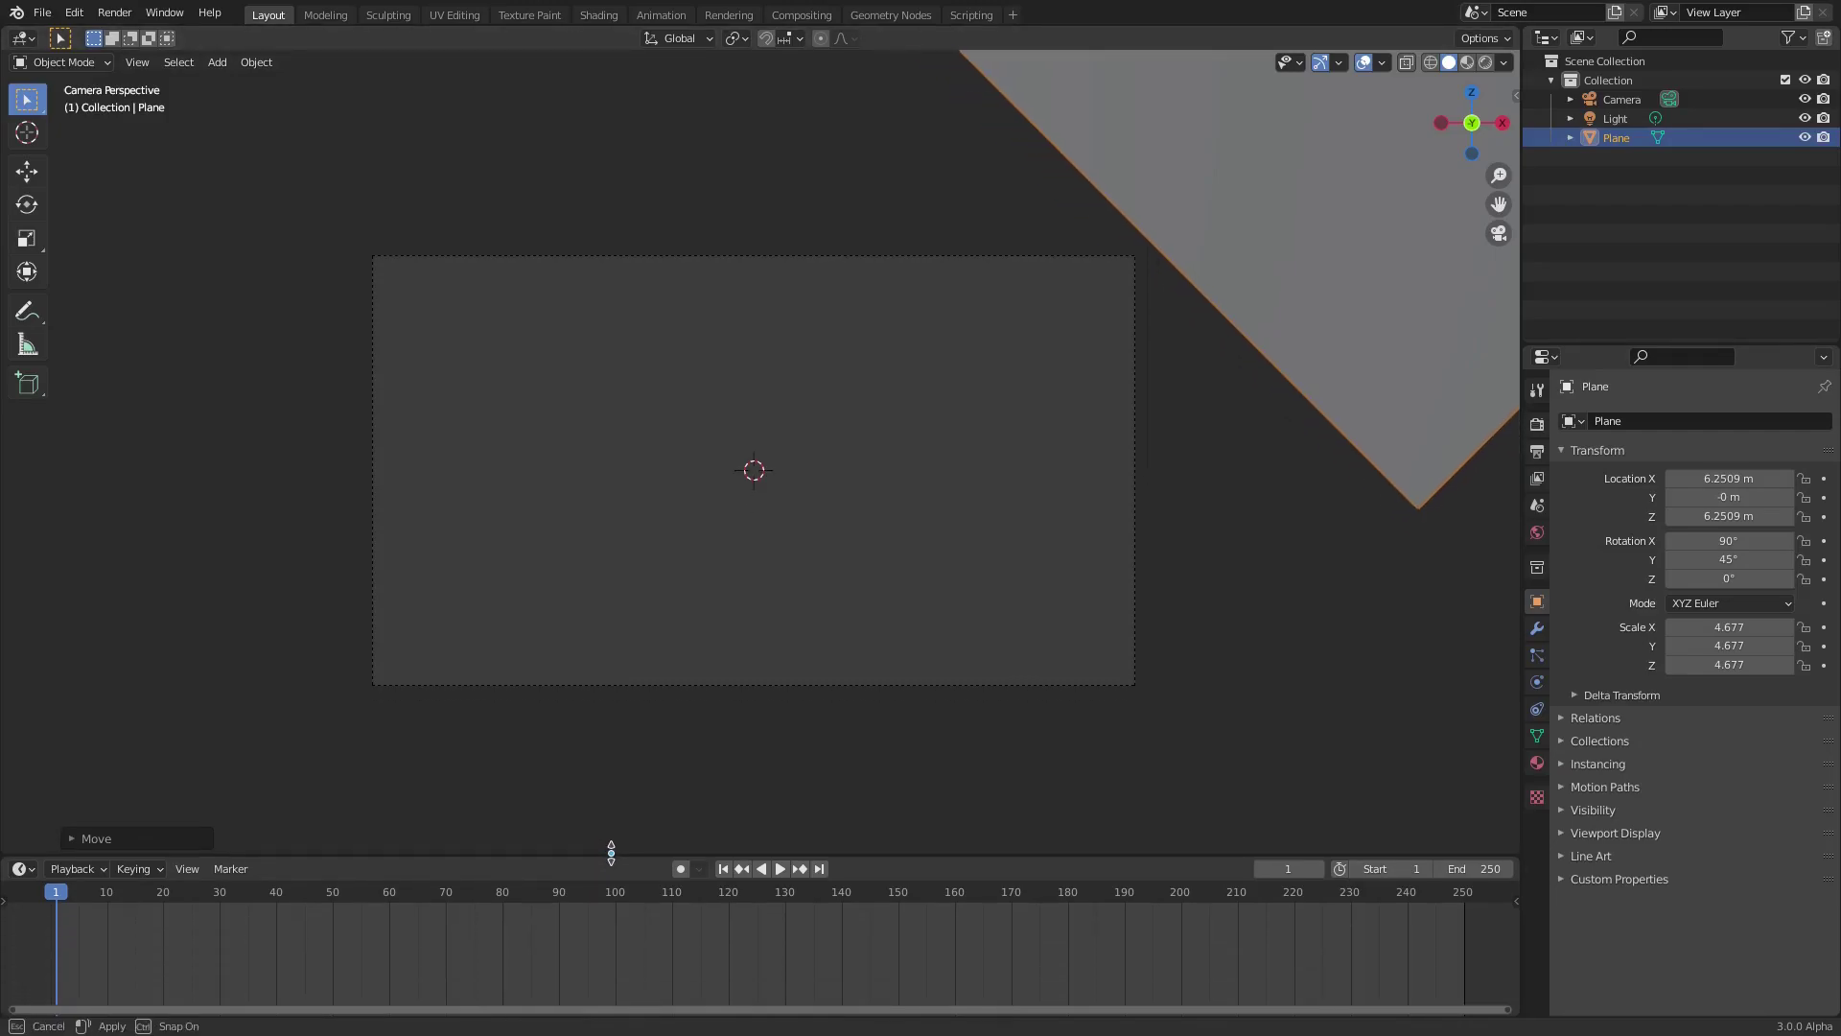
Set the scene's output frame rate to 60 fps
left_click(1537, 454)
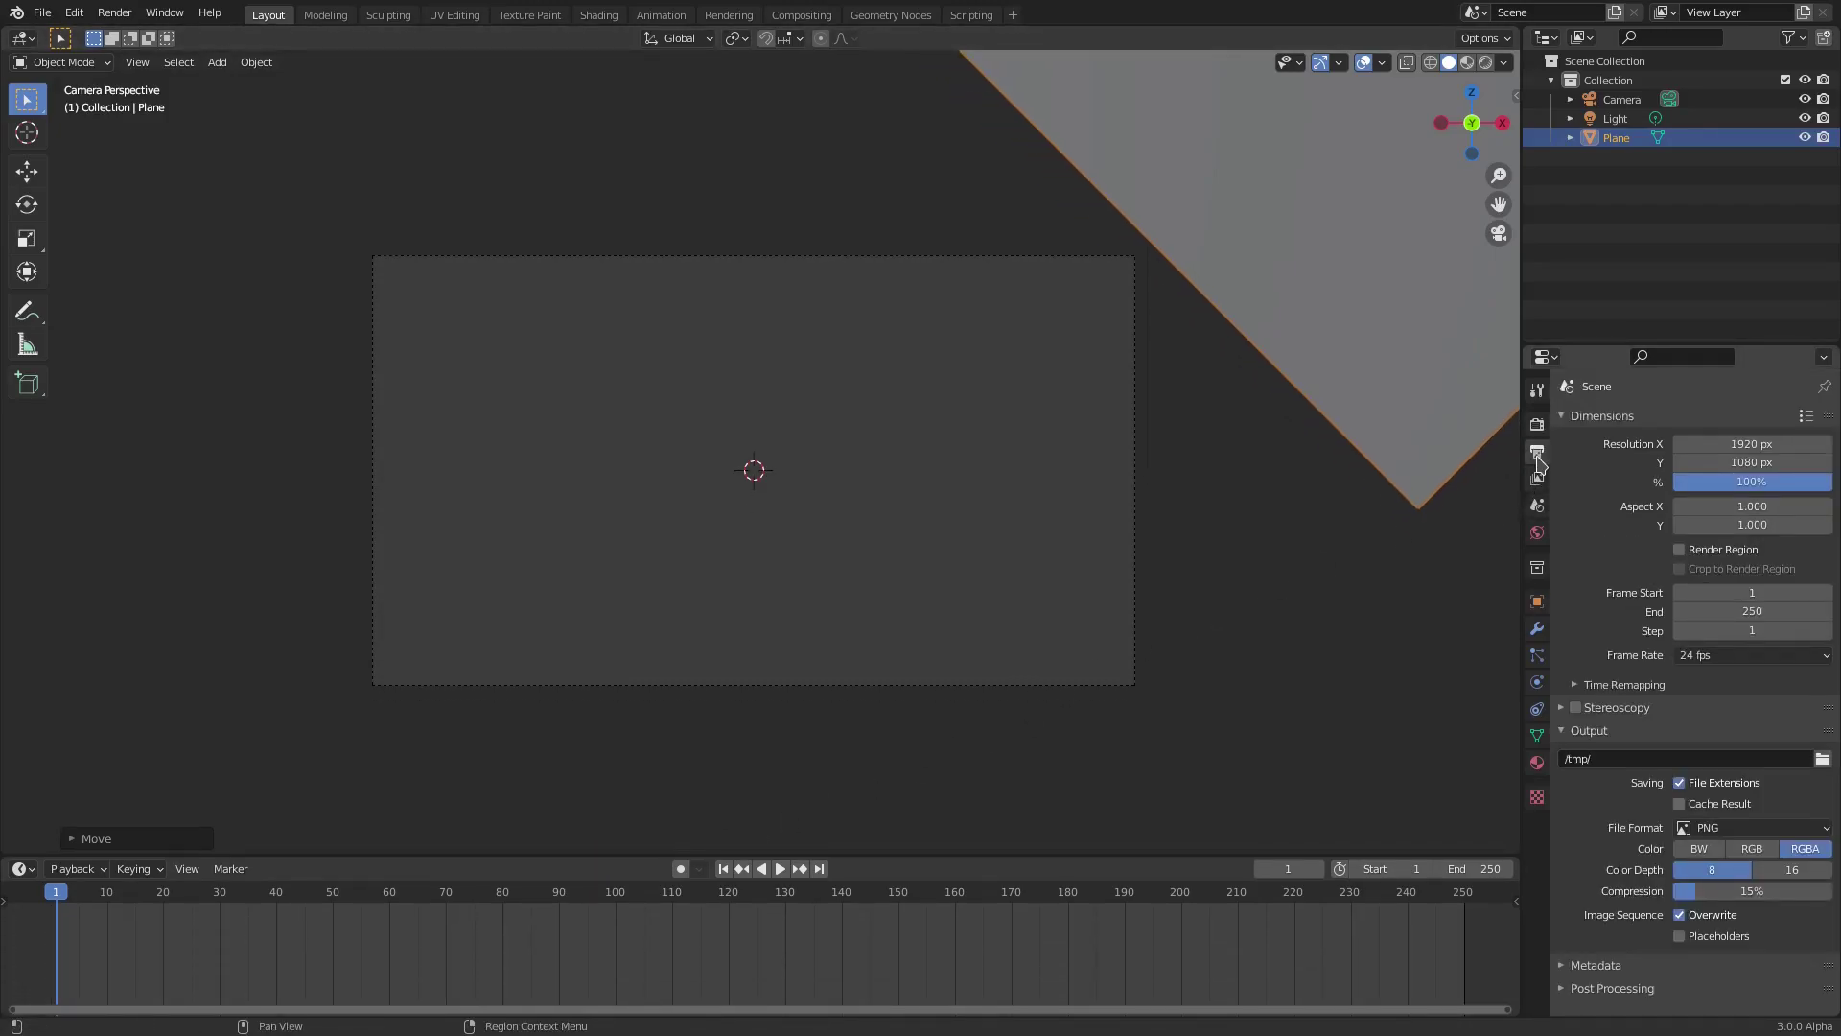
left_click(1697, 657)
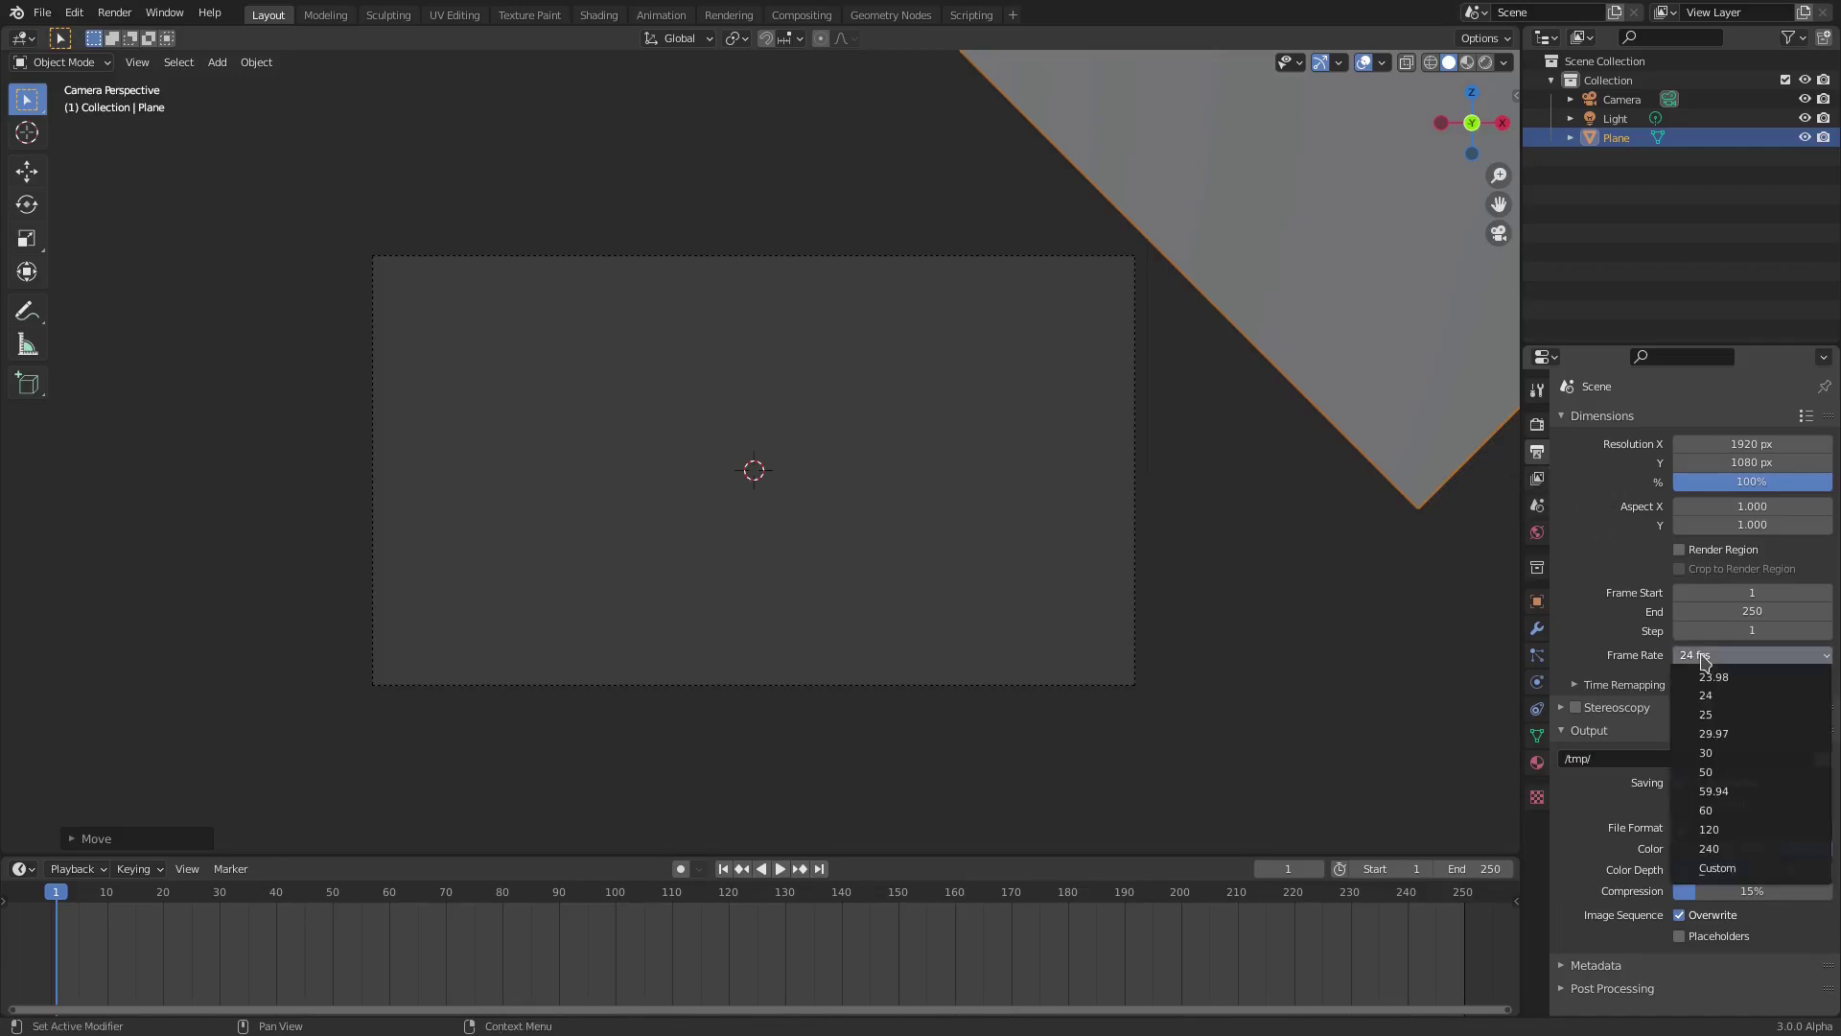
left_click(1729, 815)
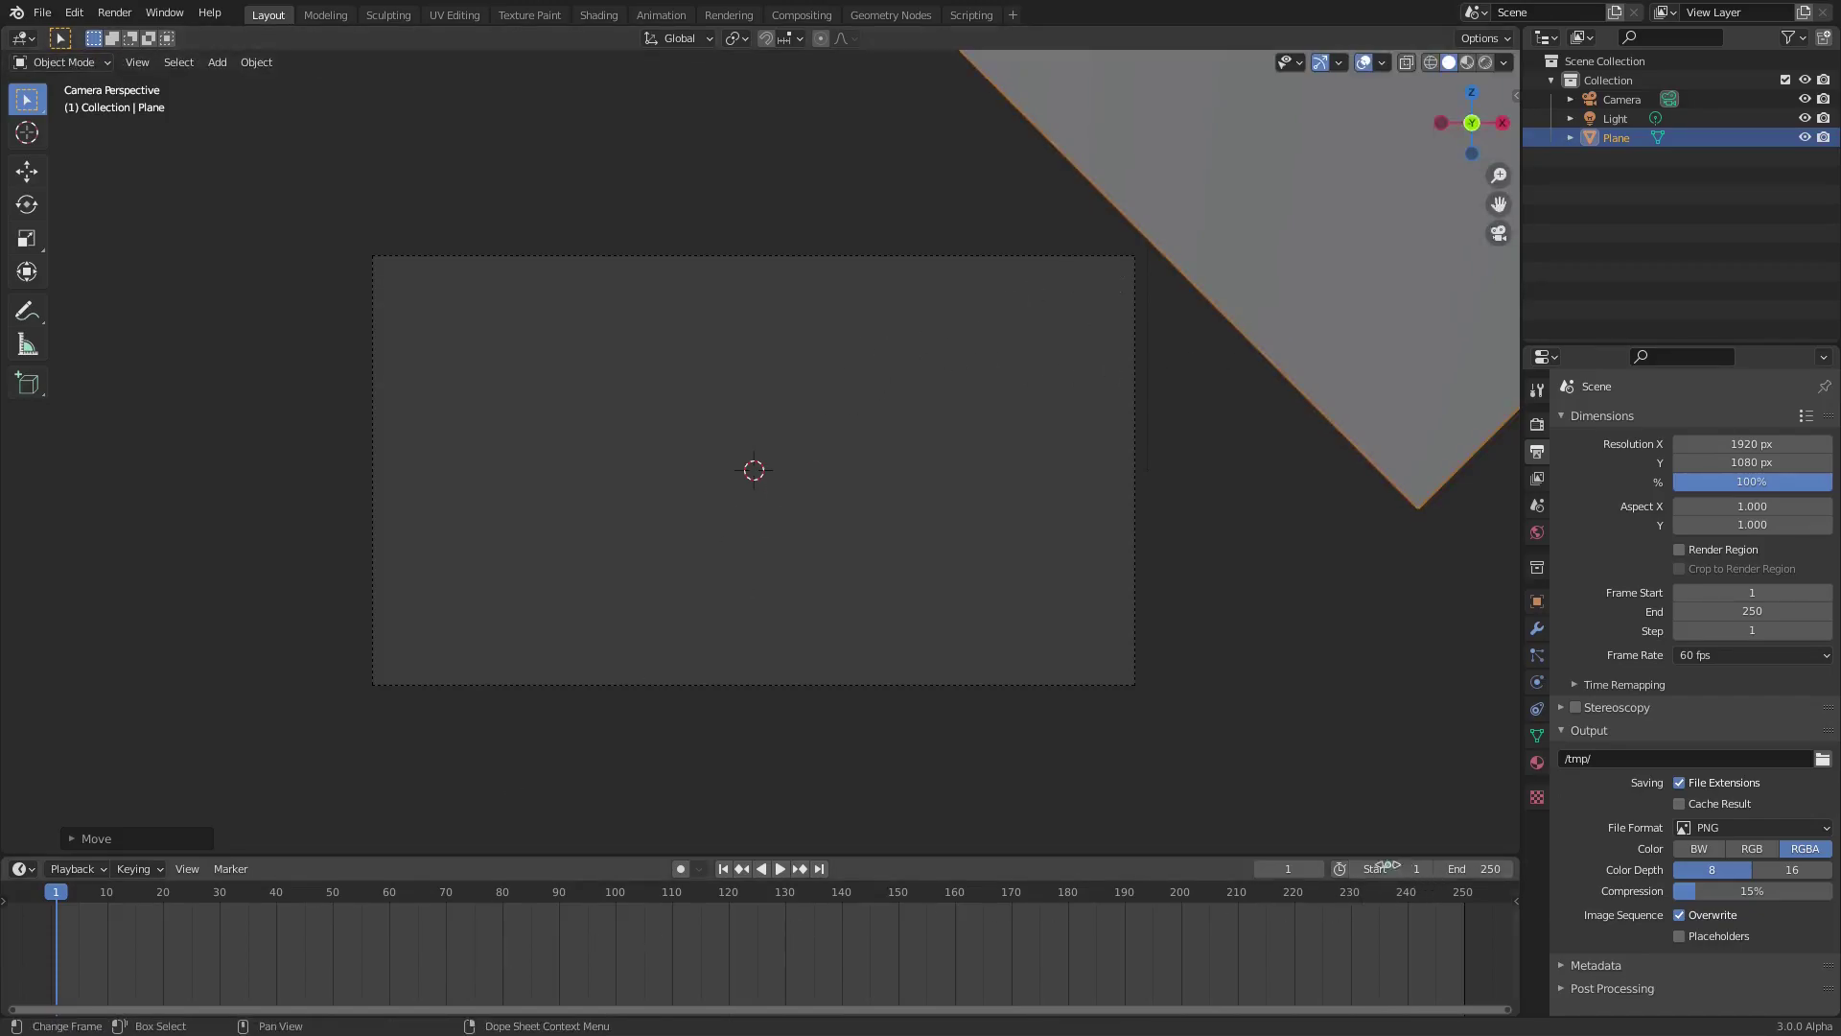
Set the scene's start frame to 0 and insert a location keyframe for the plane at frame 0
scroll(1378, 865, "down", 1, "ctrl")
left_click(53, 895)
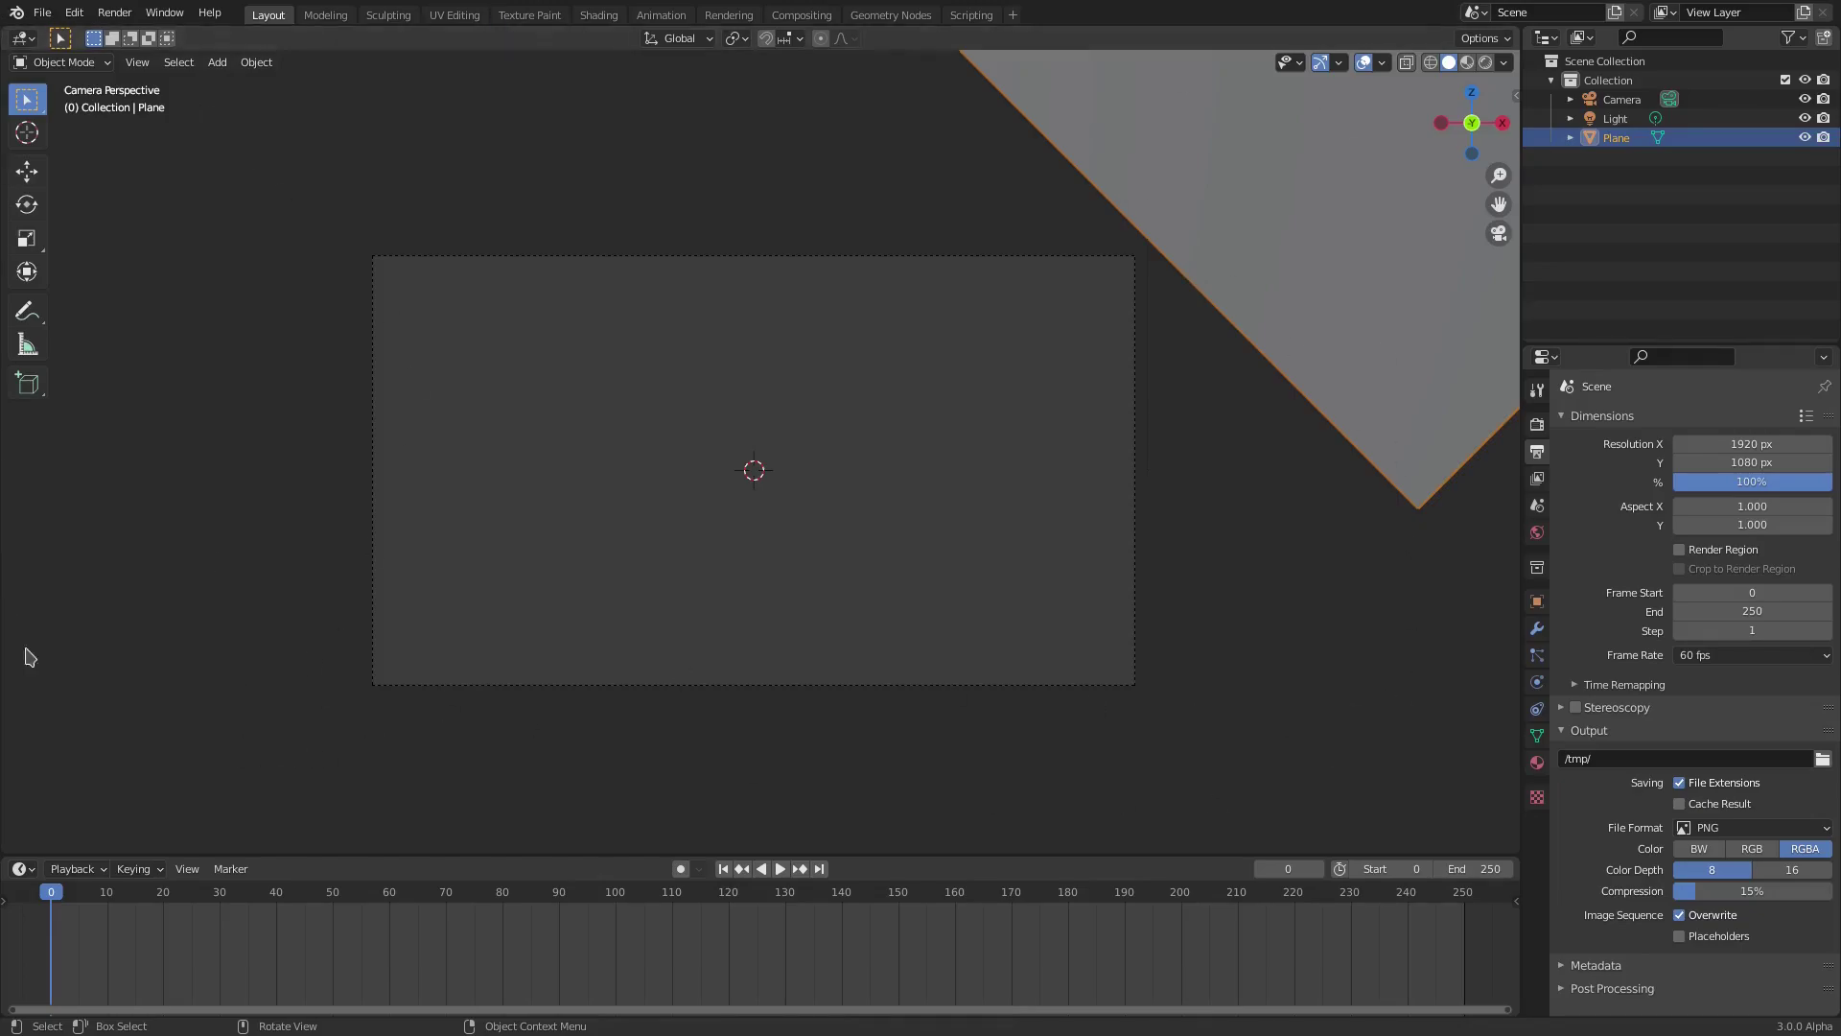
scroll(115, 518, "down", 5)
scroll(1013, 356, "up", 5)
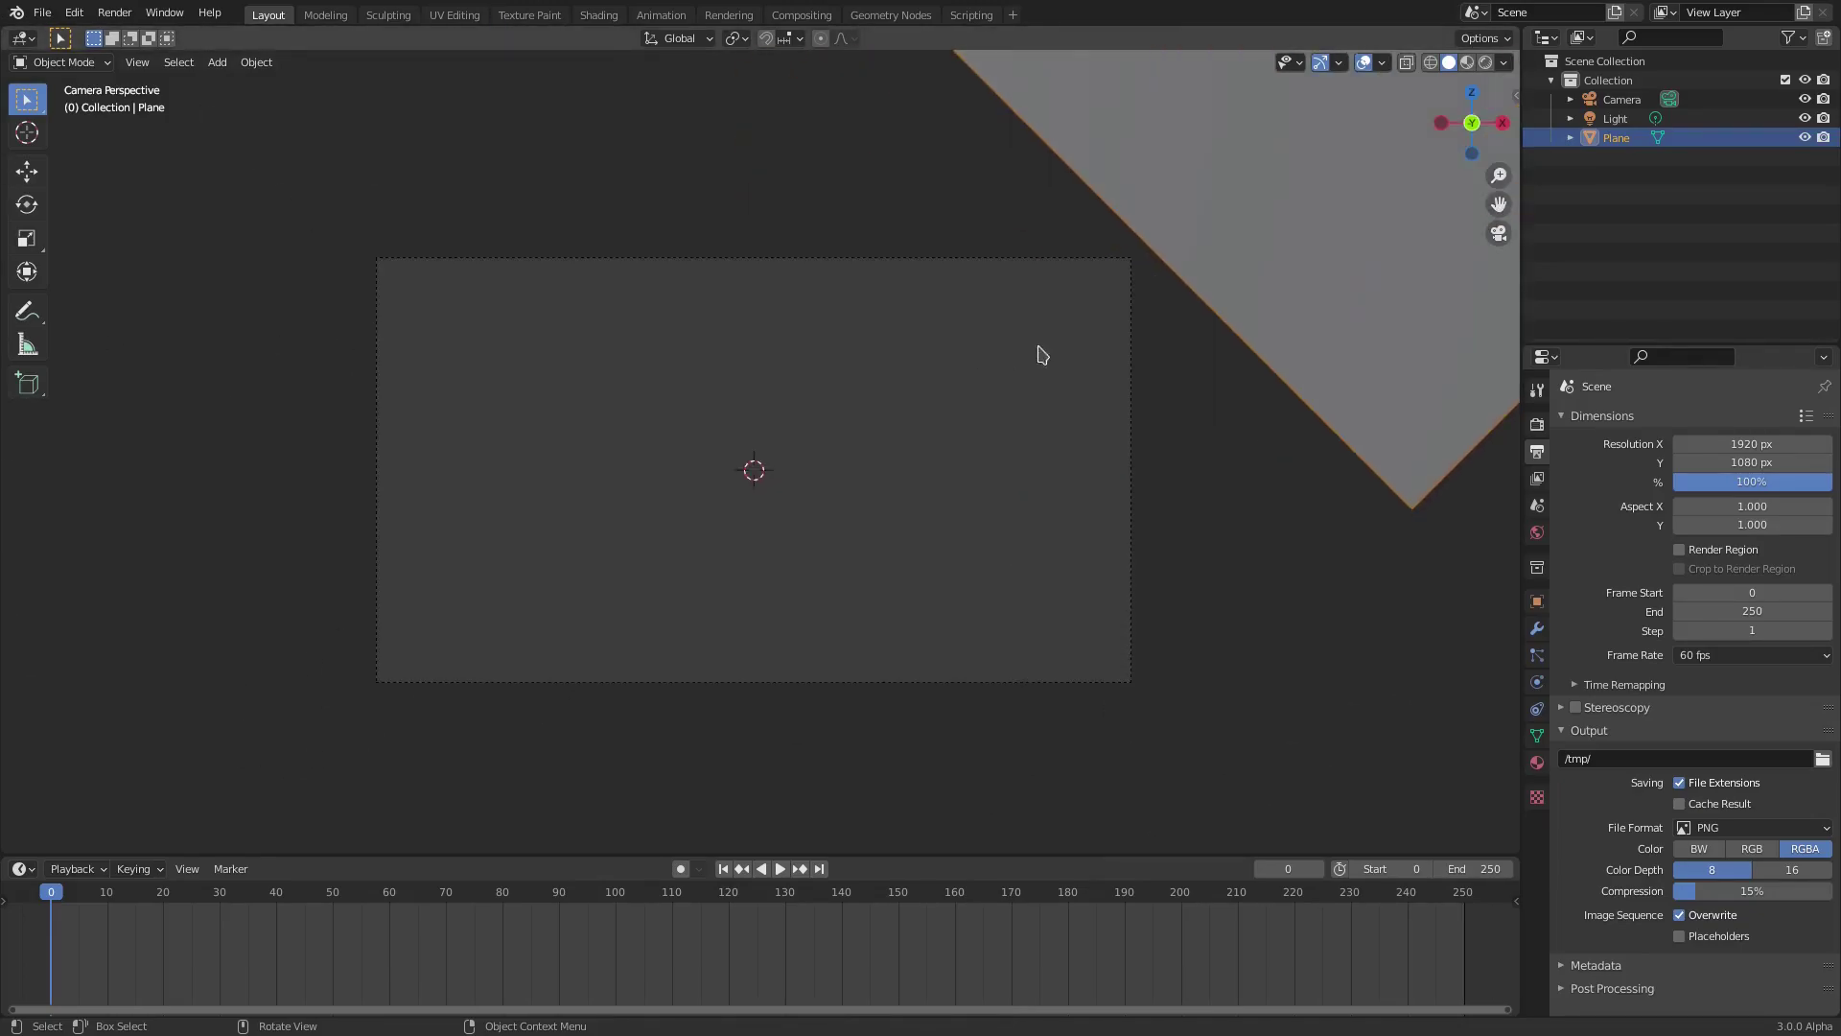
key("i")
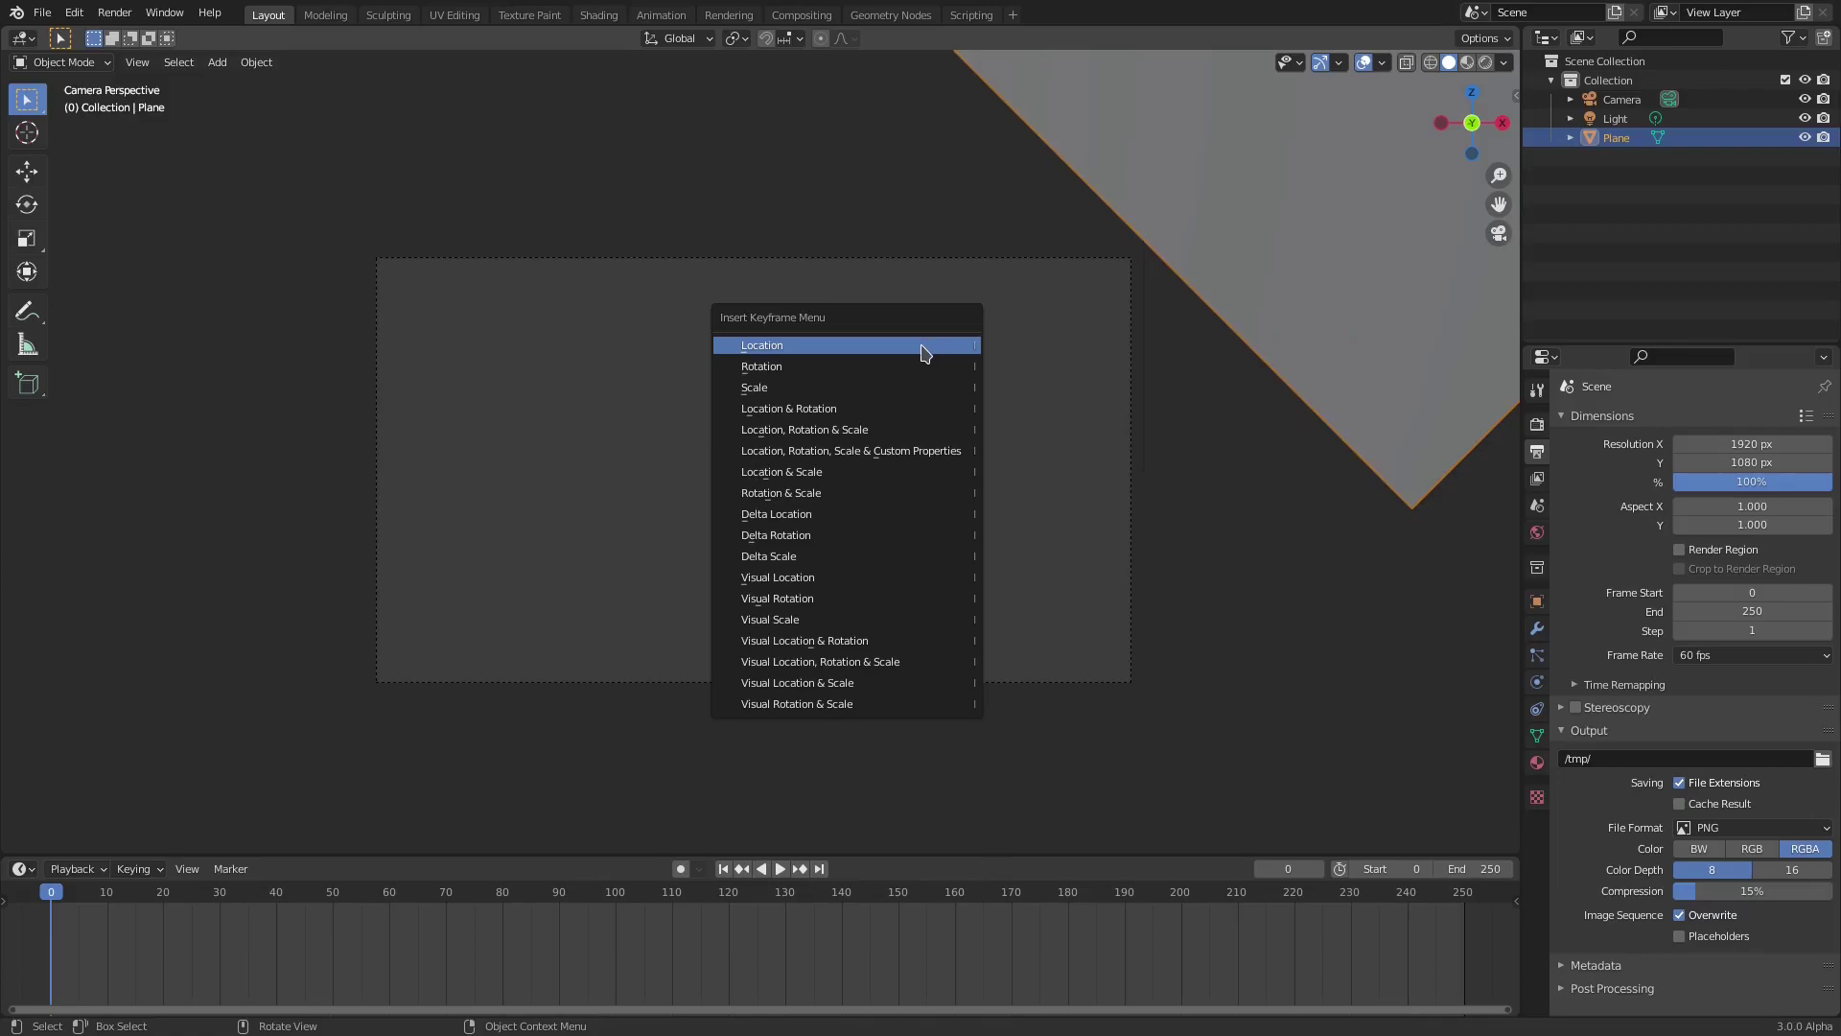
left_click(864, 347)
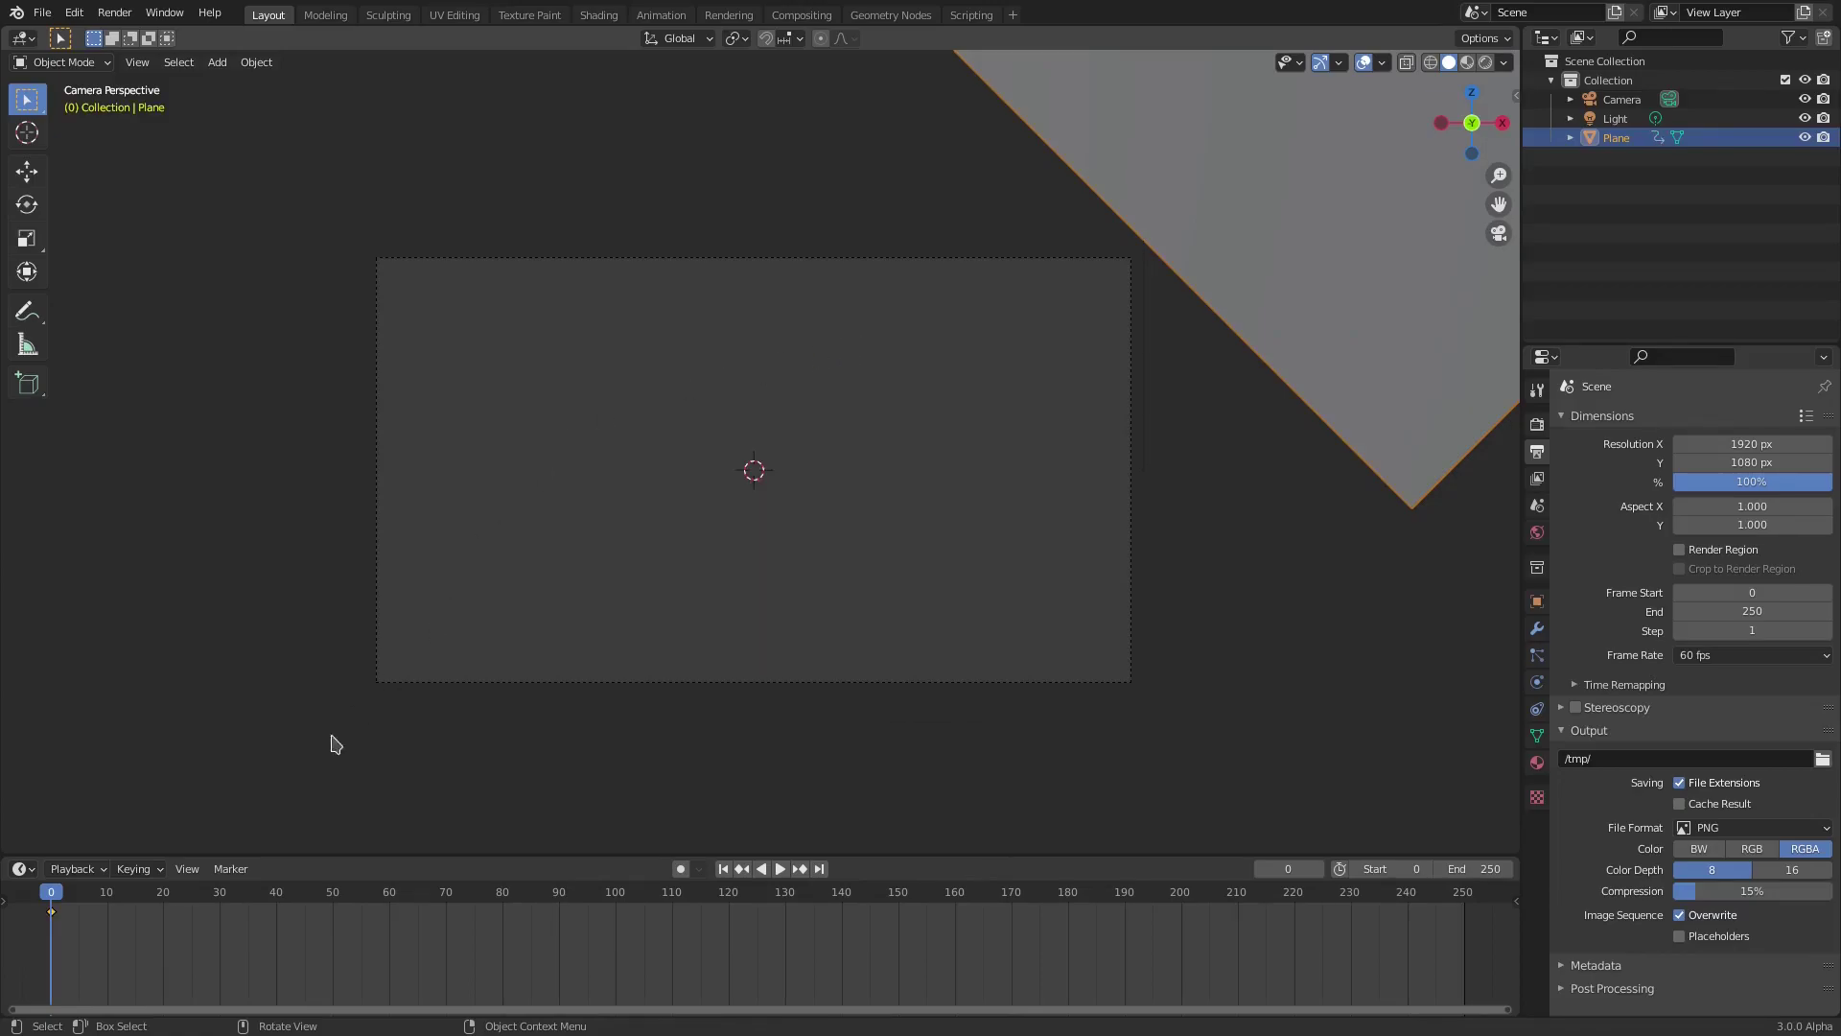
At frame 20, move the plane about 7 m along its local Y axis into the camera frame and keyframe its location
left_click(165, 907)
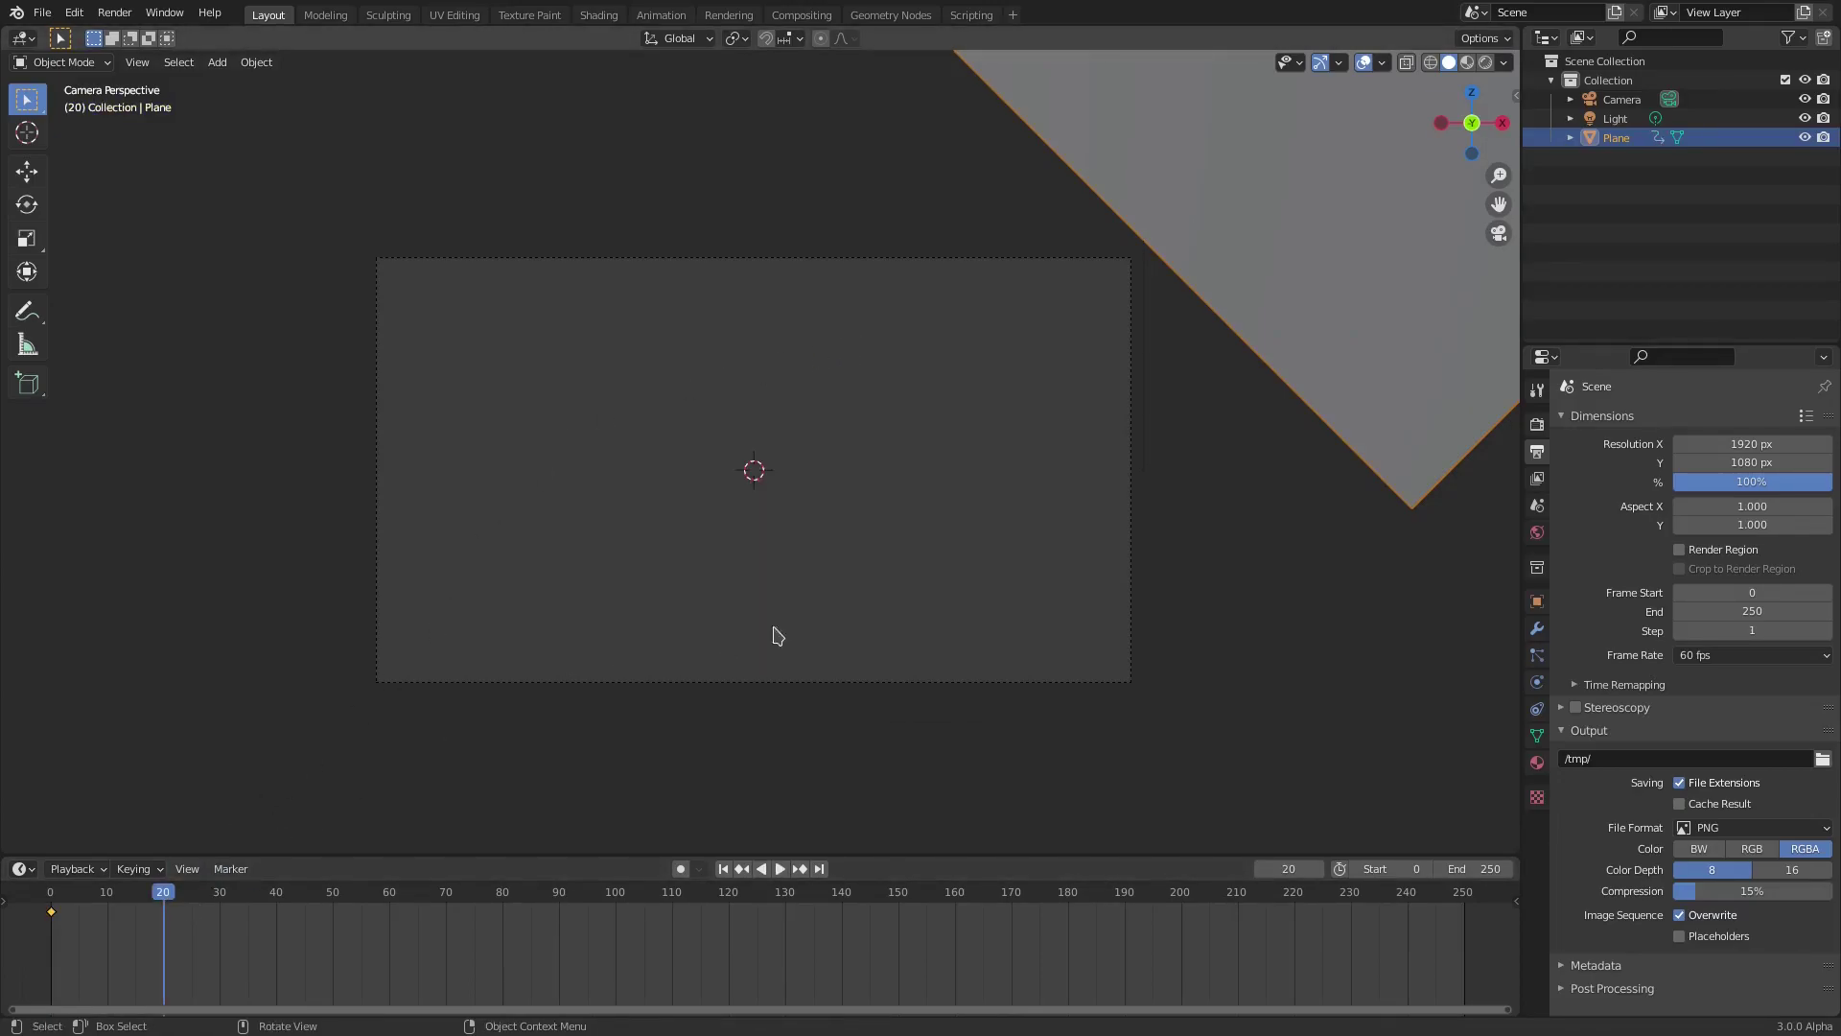
key("g")
key("y")
key("y")
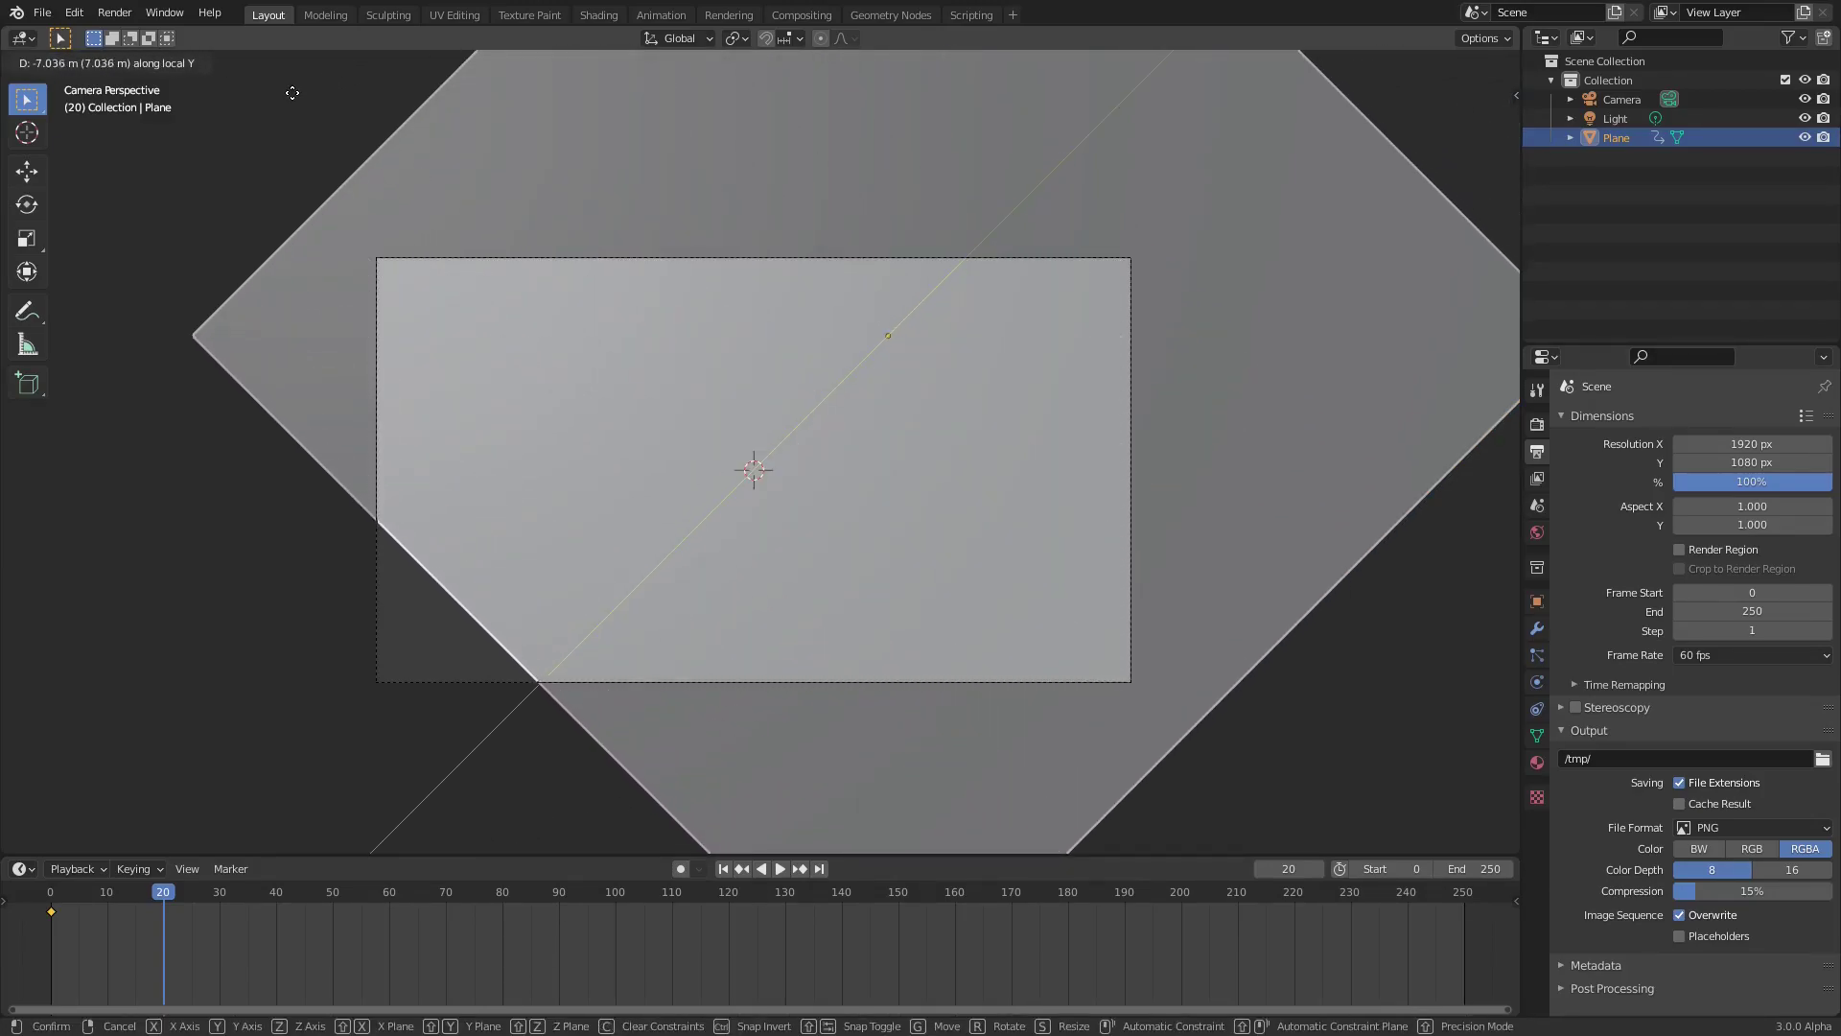
left_click(291, 122)
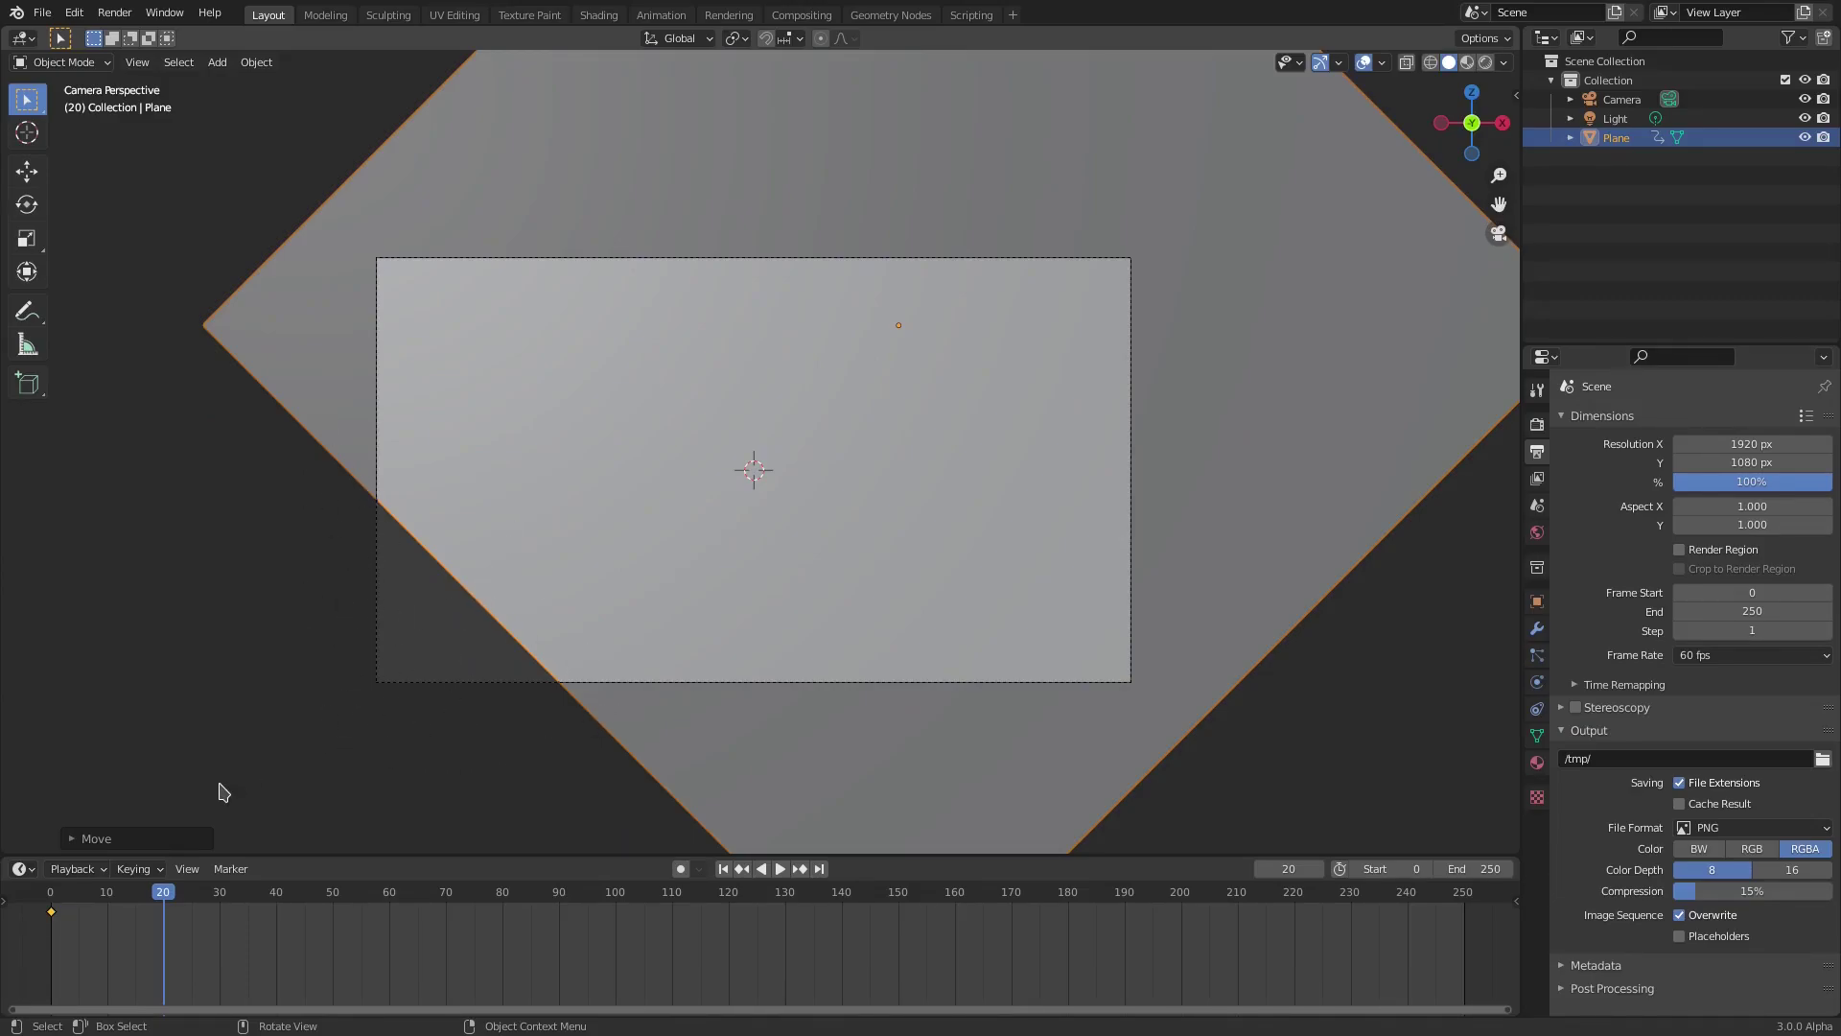
key("i")
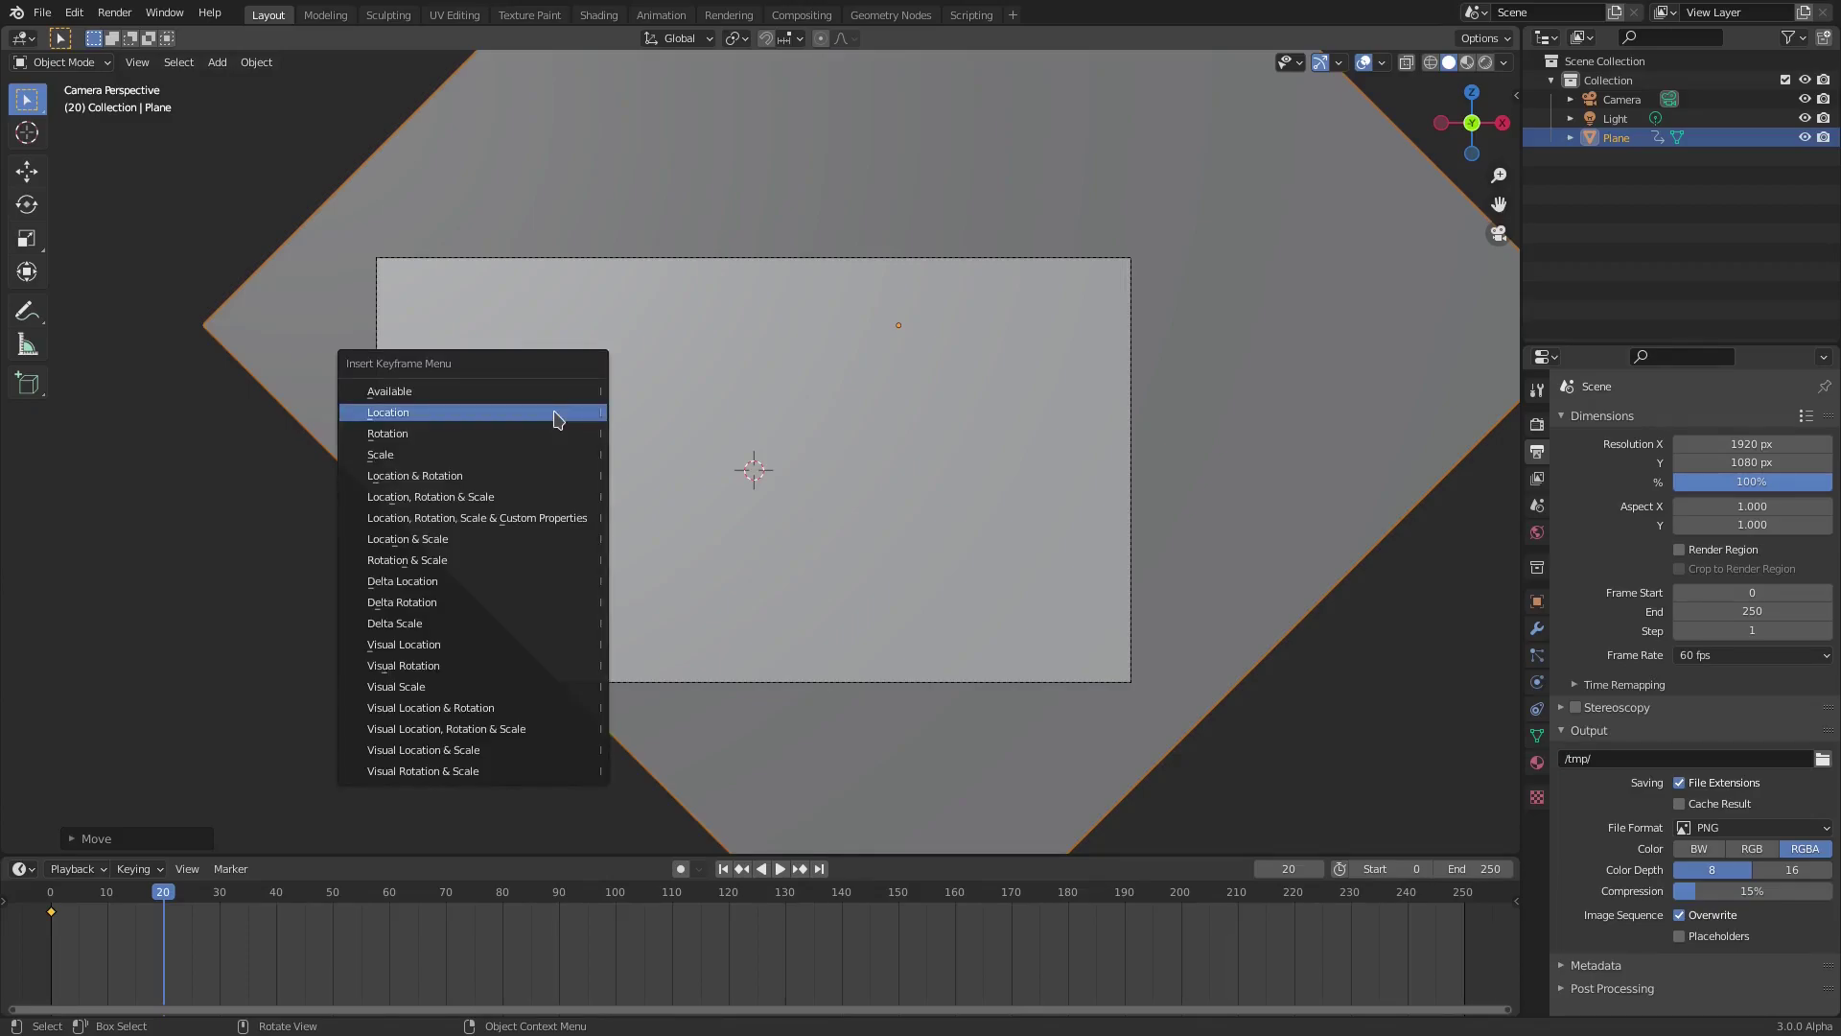
left_click(557, 420)
At frame 60, move the plane further along its local Y axis until it fills the camera frame, and keyframe its location
left_click(390, 894)
key("g")
key("y")
key("y")
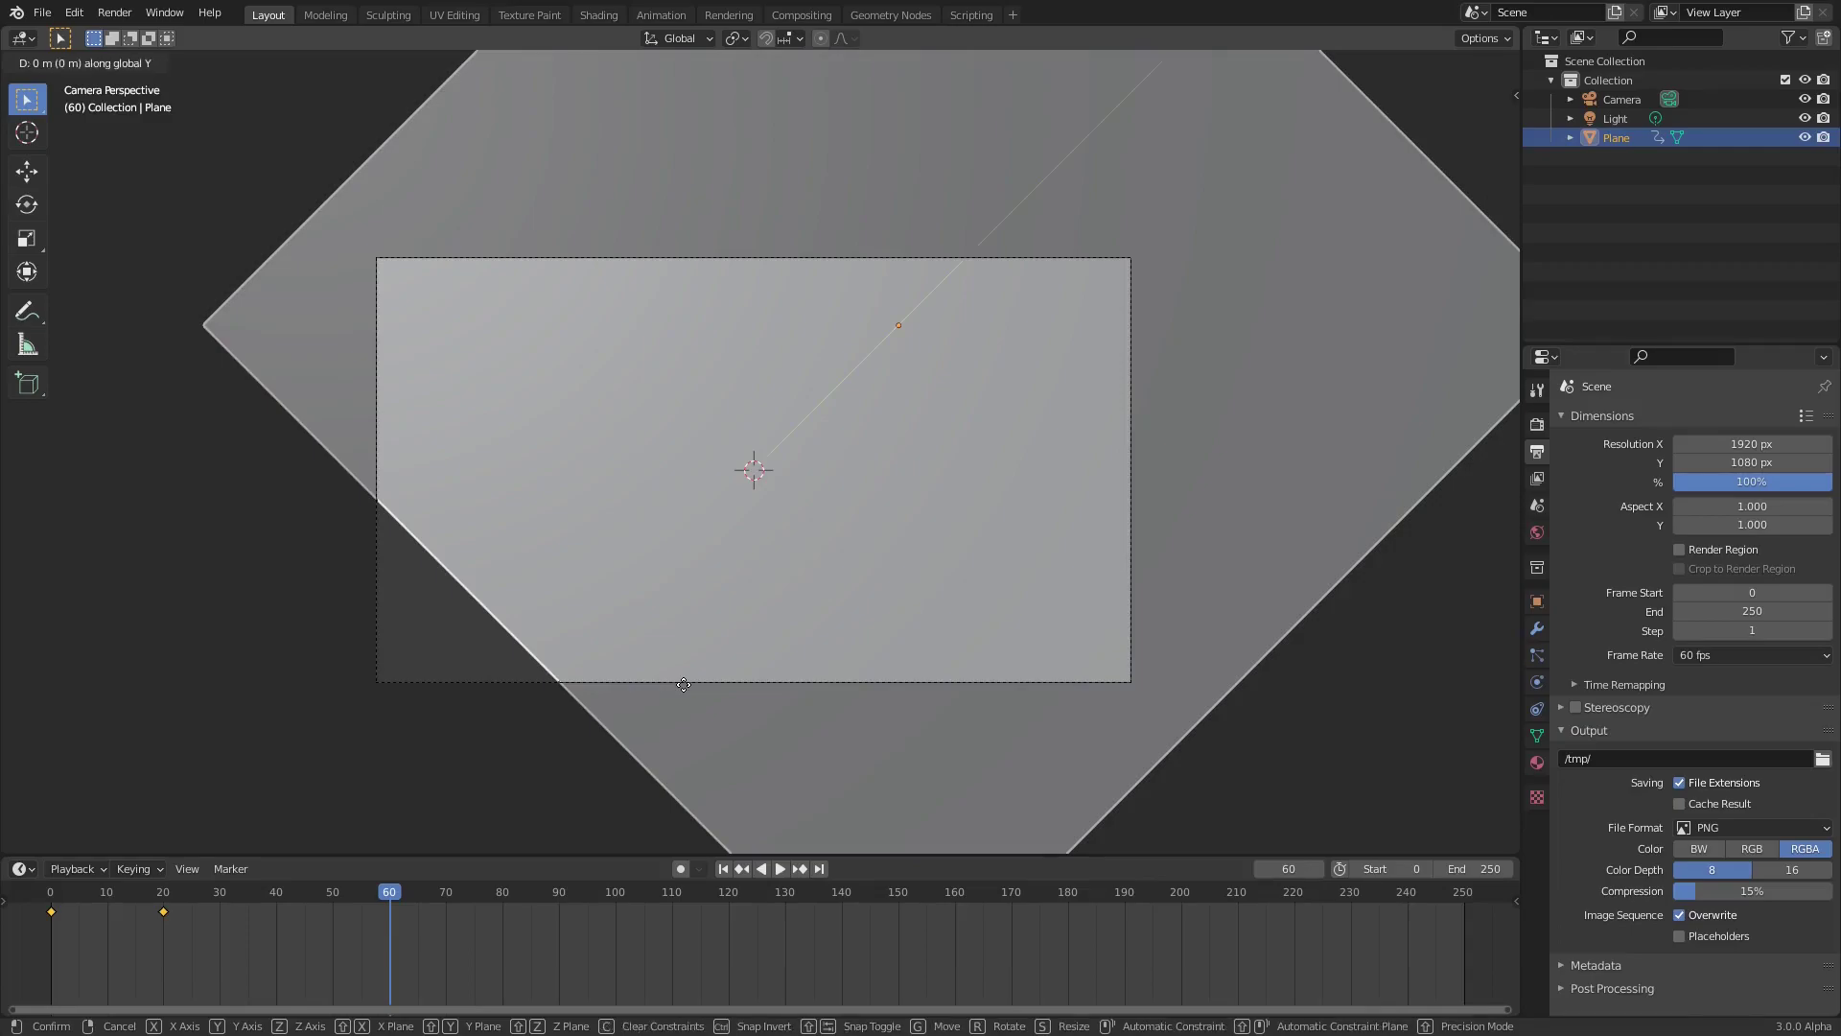
left_click(316, 744)
scroll(316, 744, "up", 3)
scroll(218, 760, "down", 2)
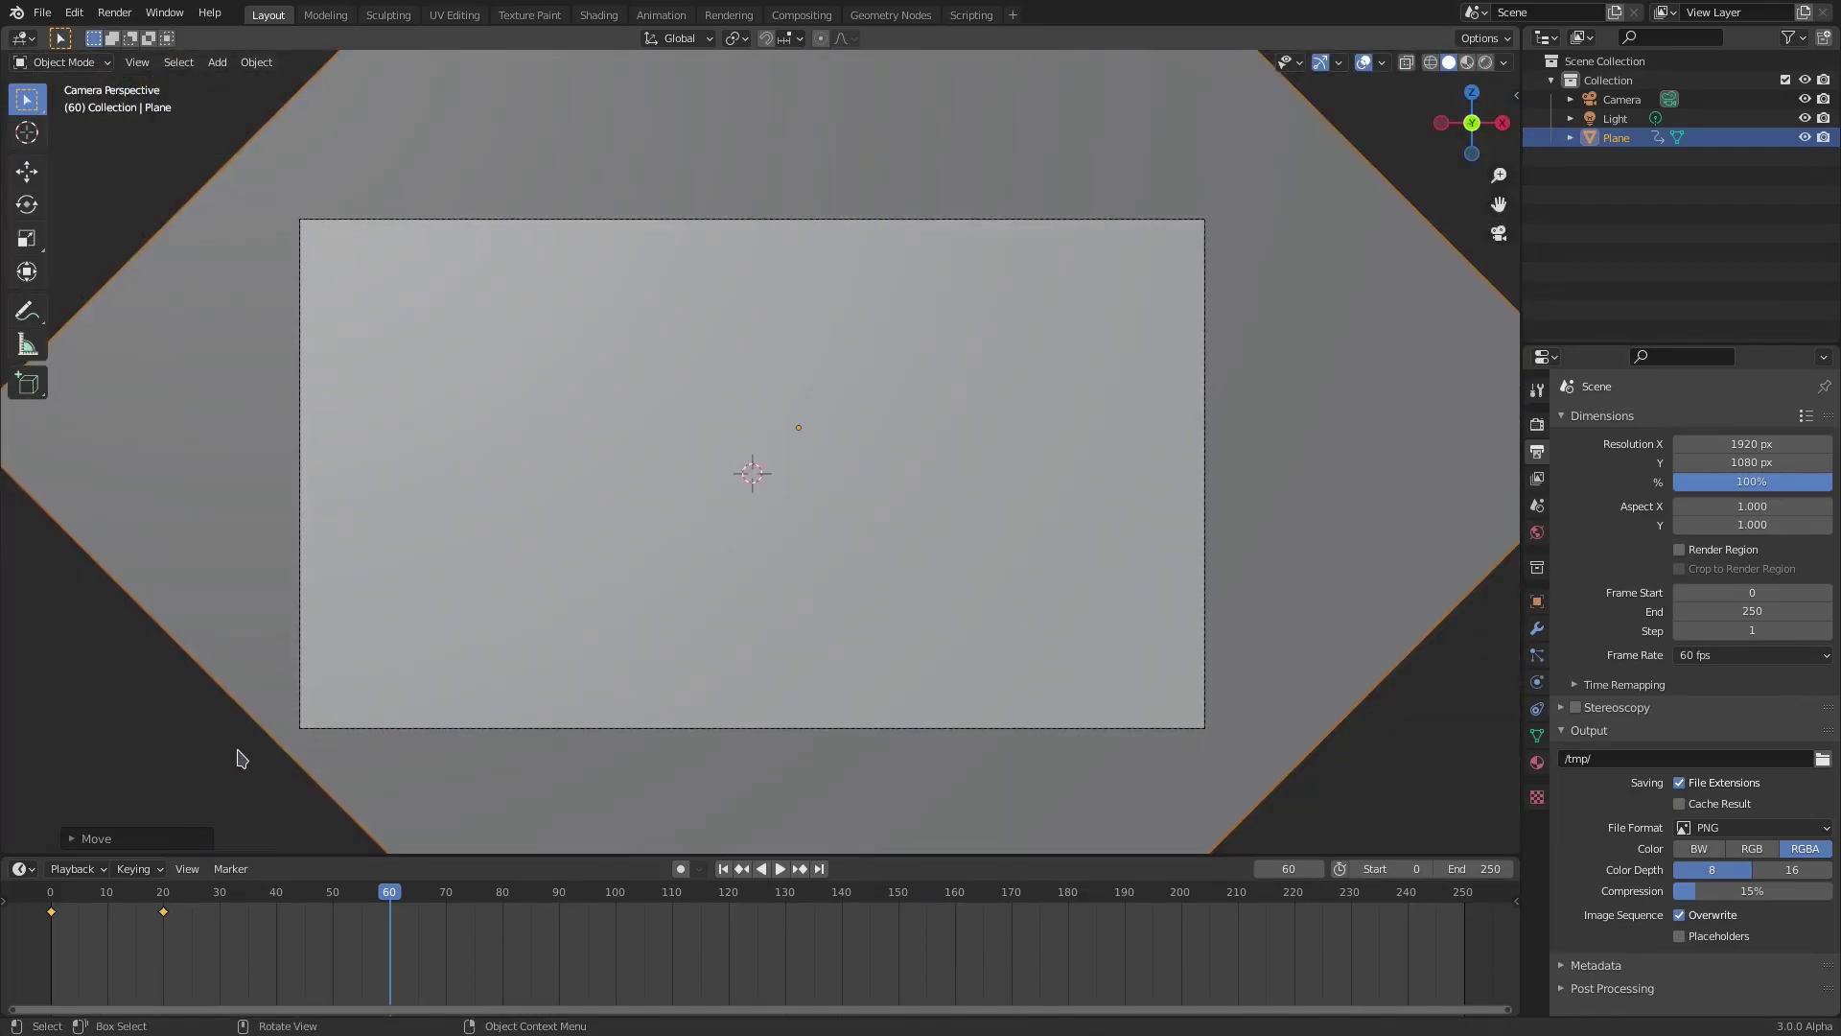
key("i")
left_click(435, 574)
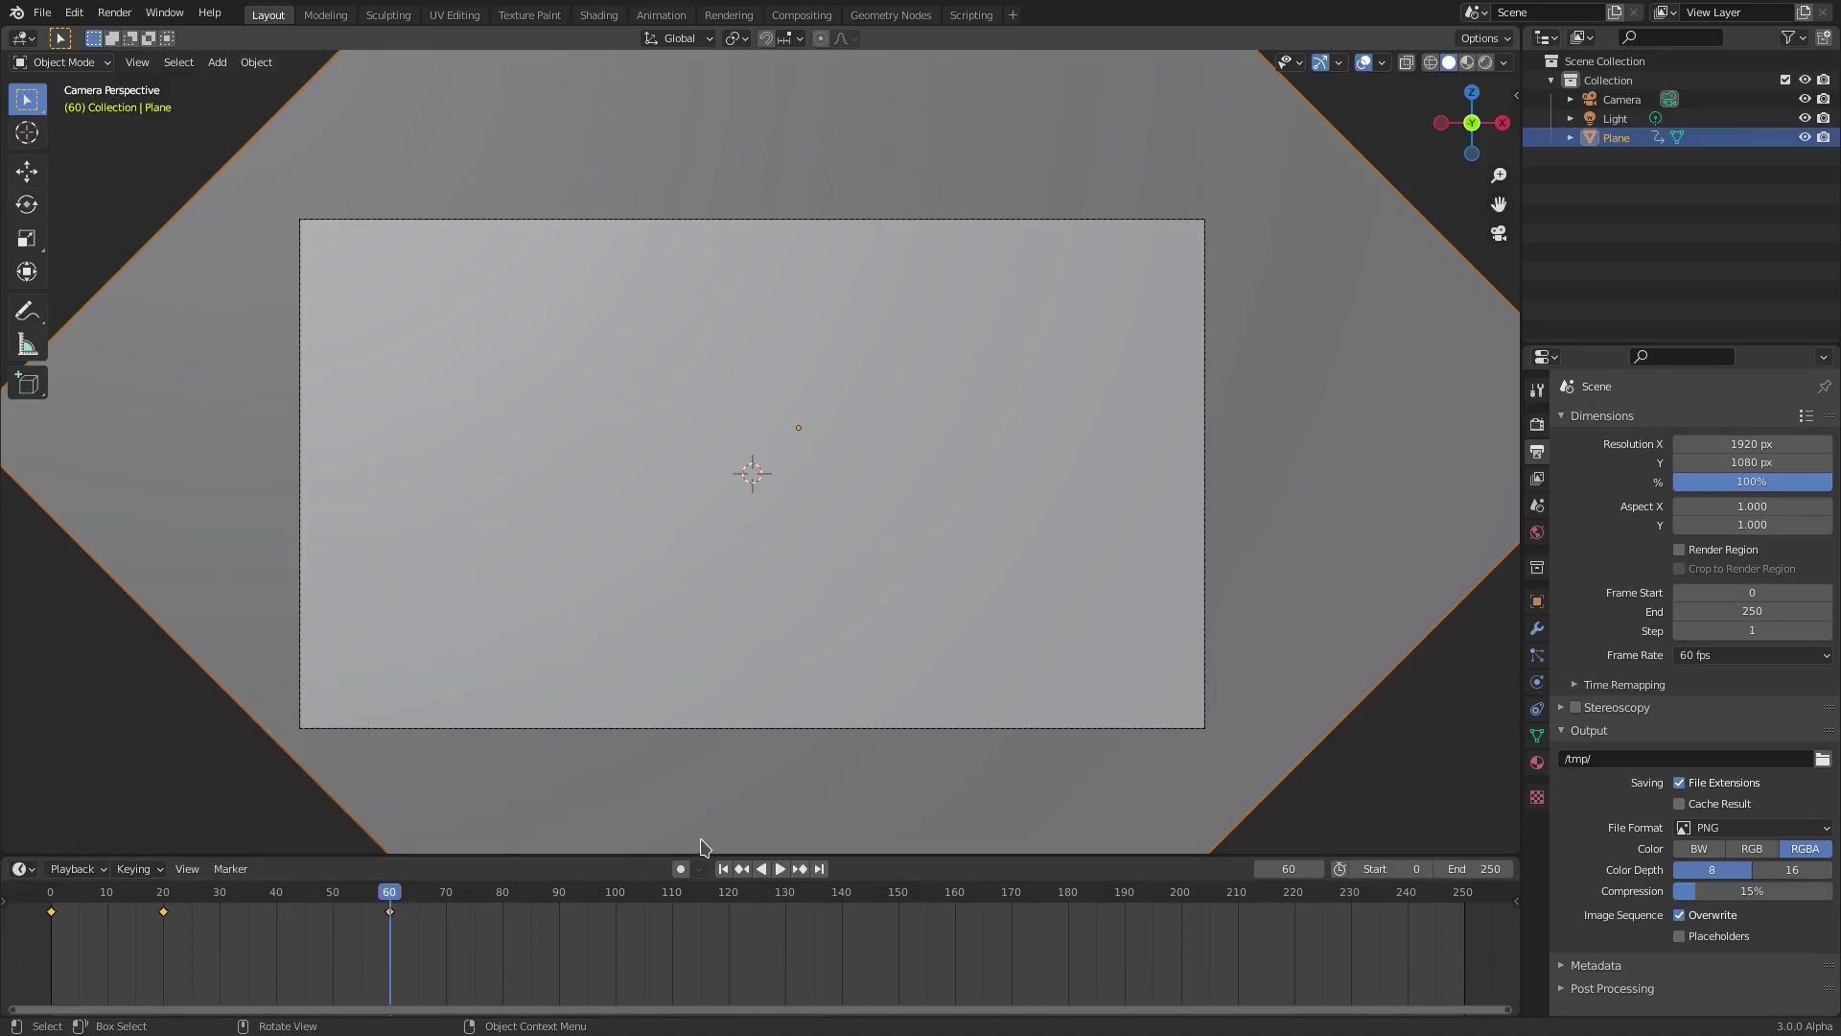
Play the plane's slide-in animation from the start, and scrub back to frame 29
left_click(723, 868)
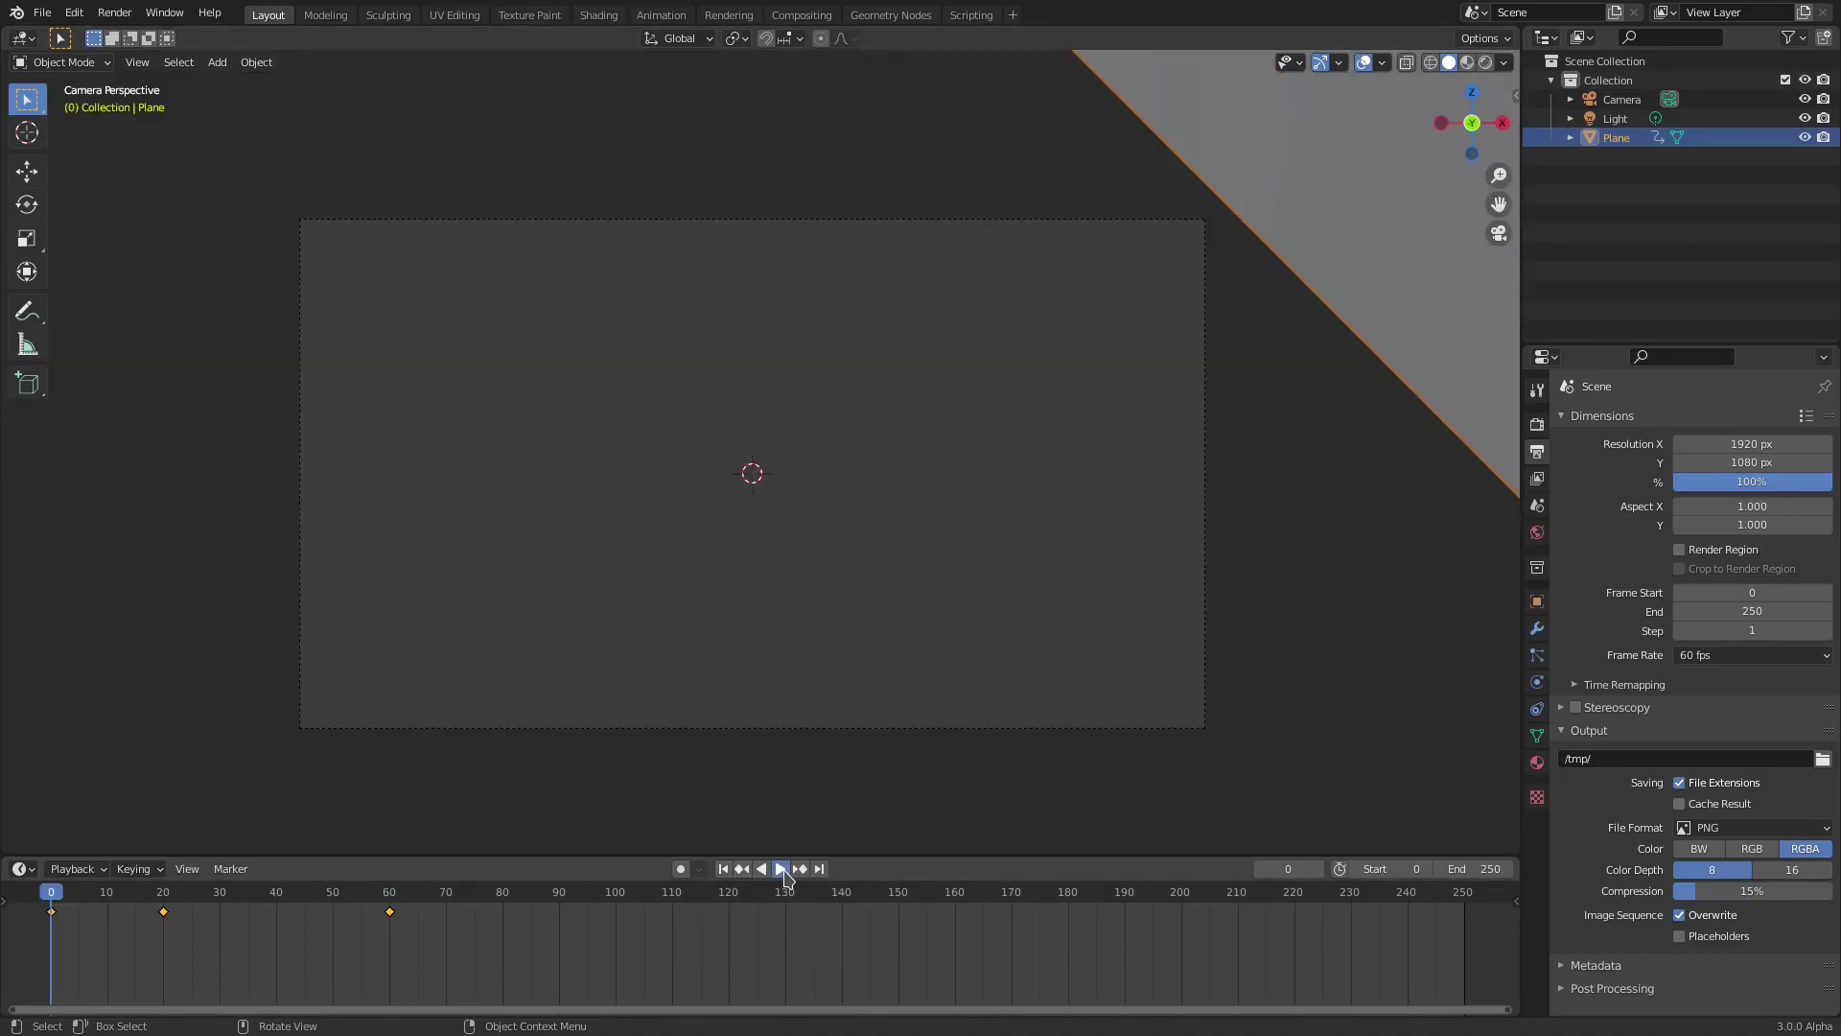
left_click(777, 871)
left_click(723, 868)
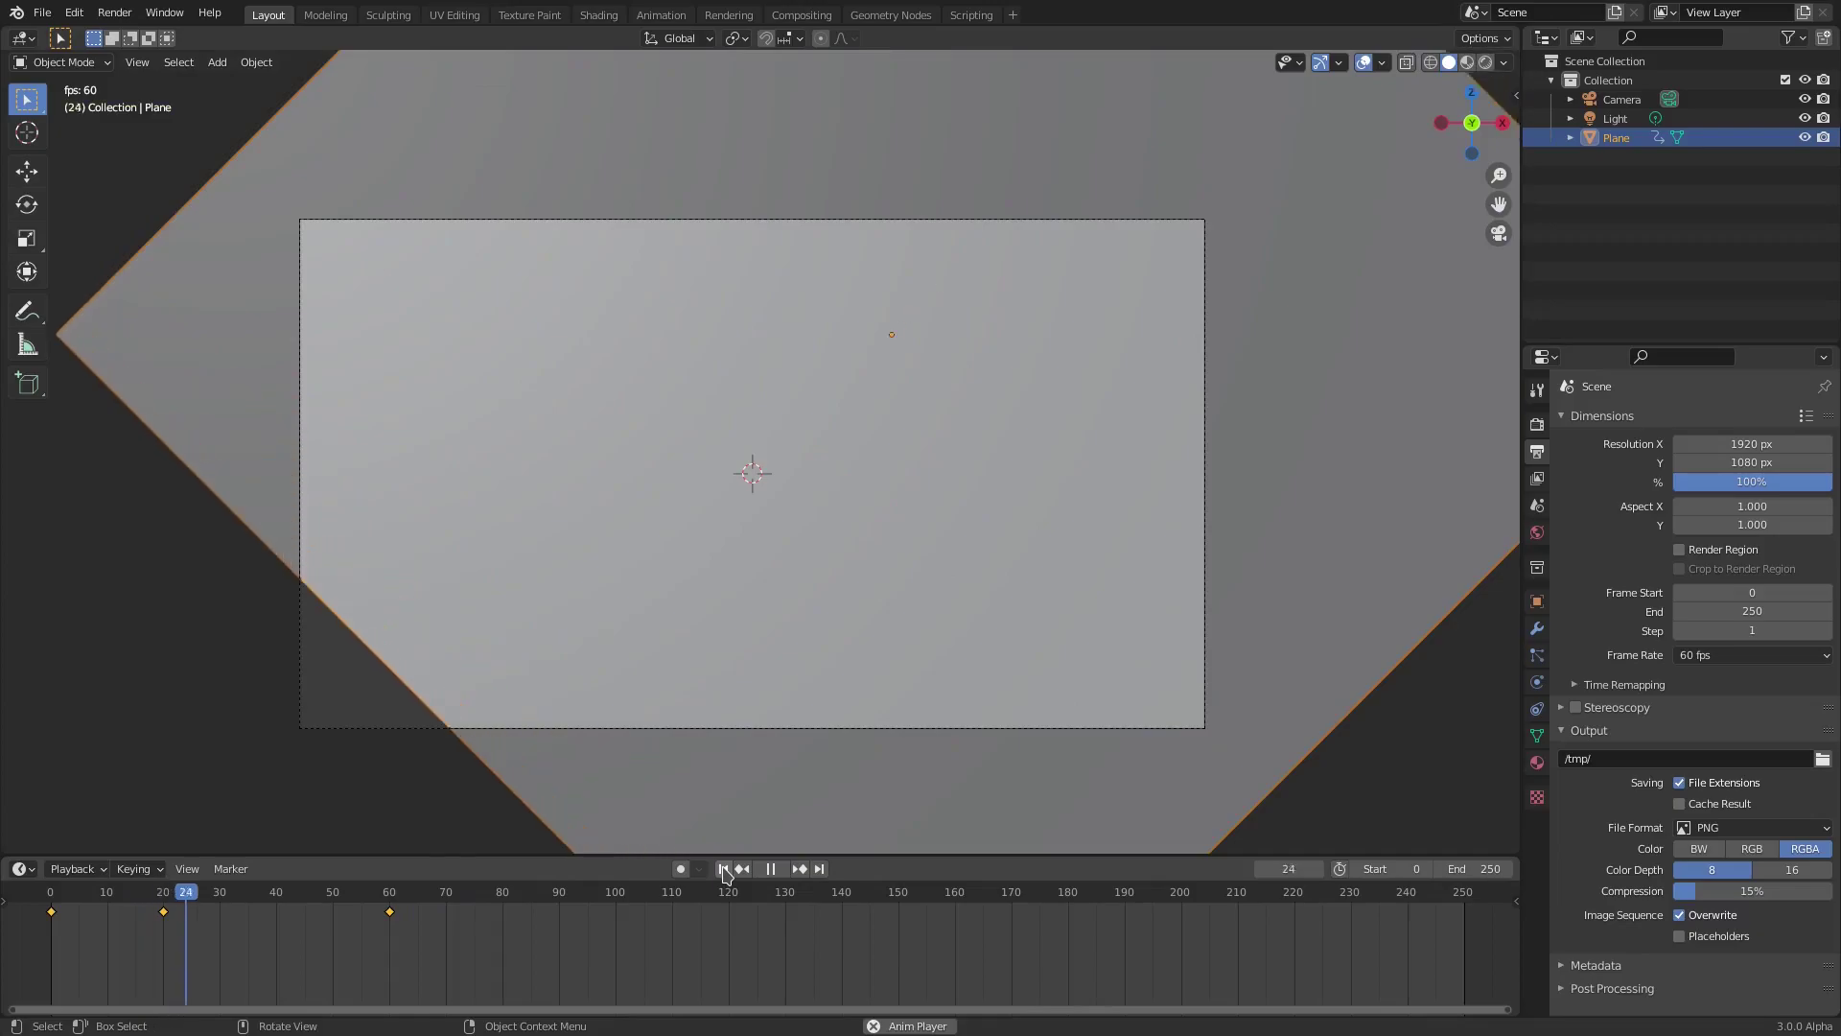
left_click(723, 868)
left_click(723, 868)
left_click(775, 869)
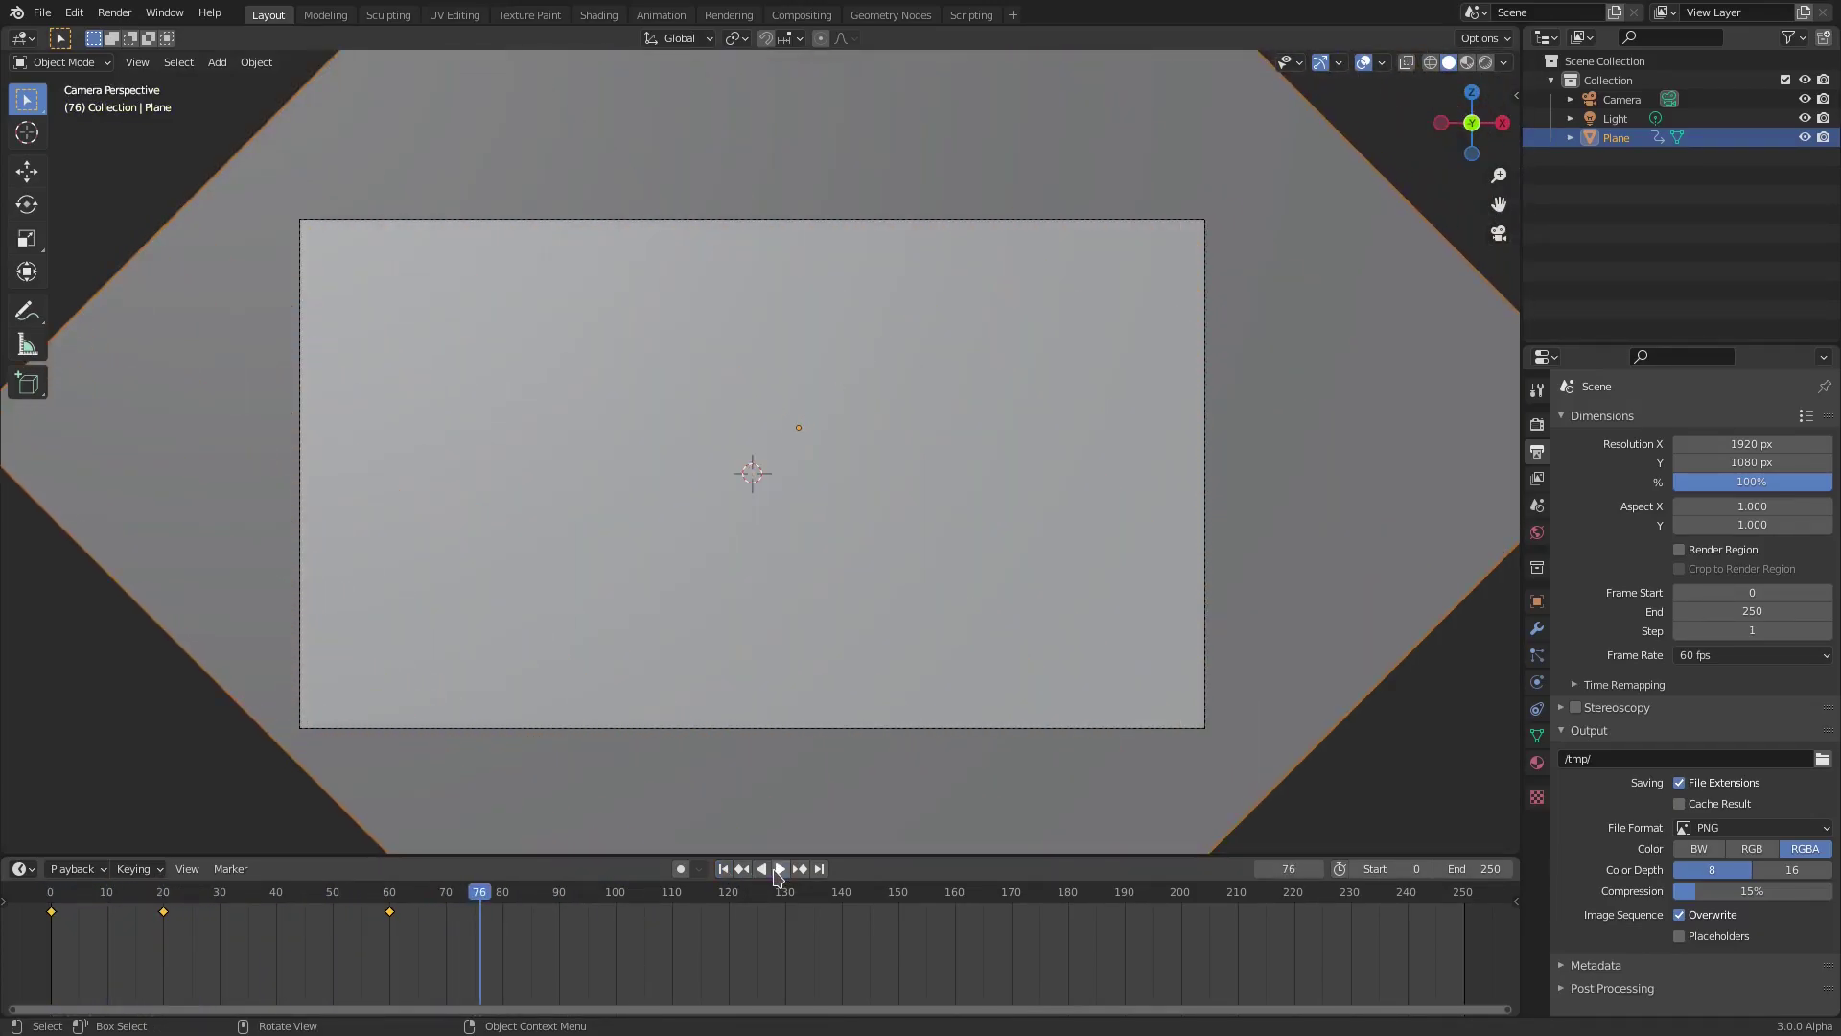
left_click_drag(347, 910, 214, 901)
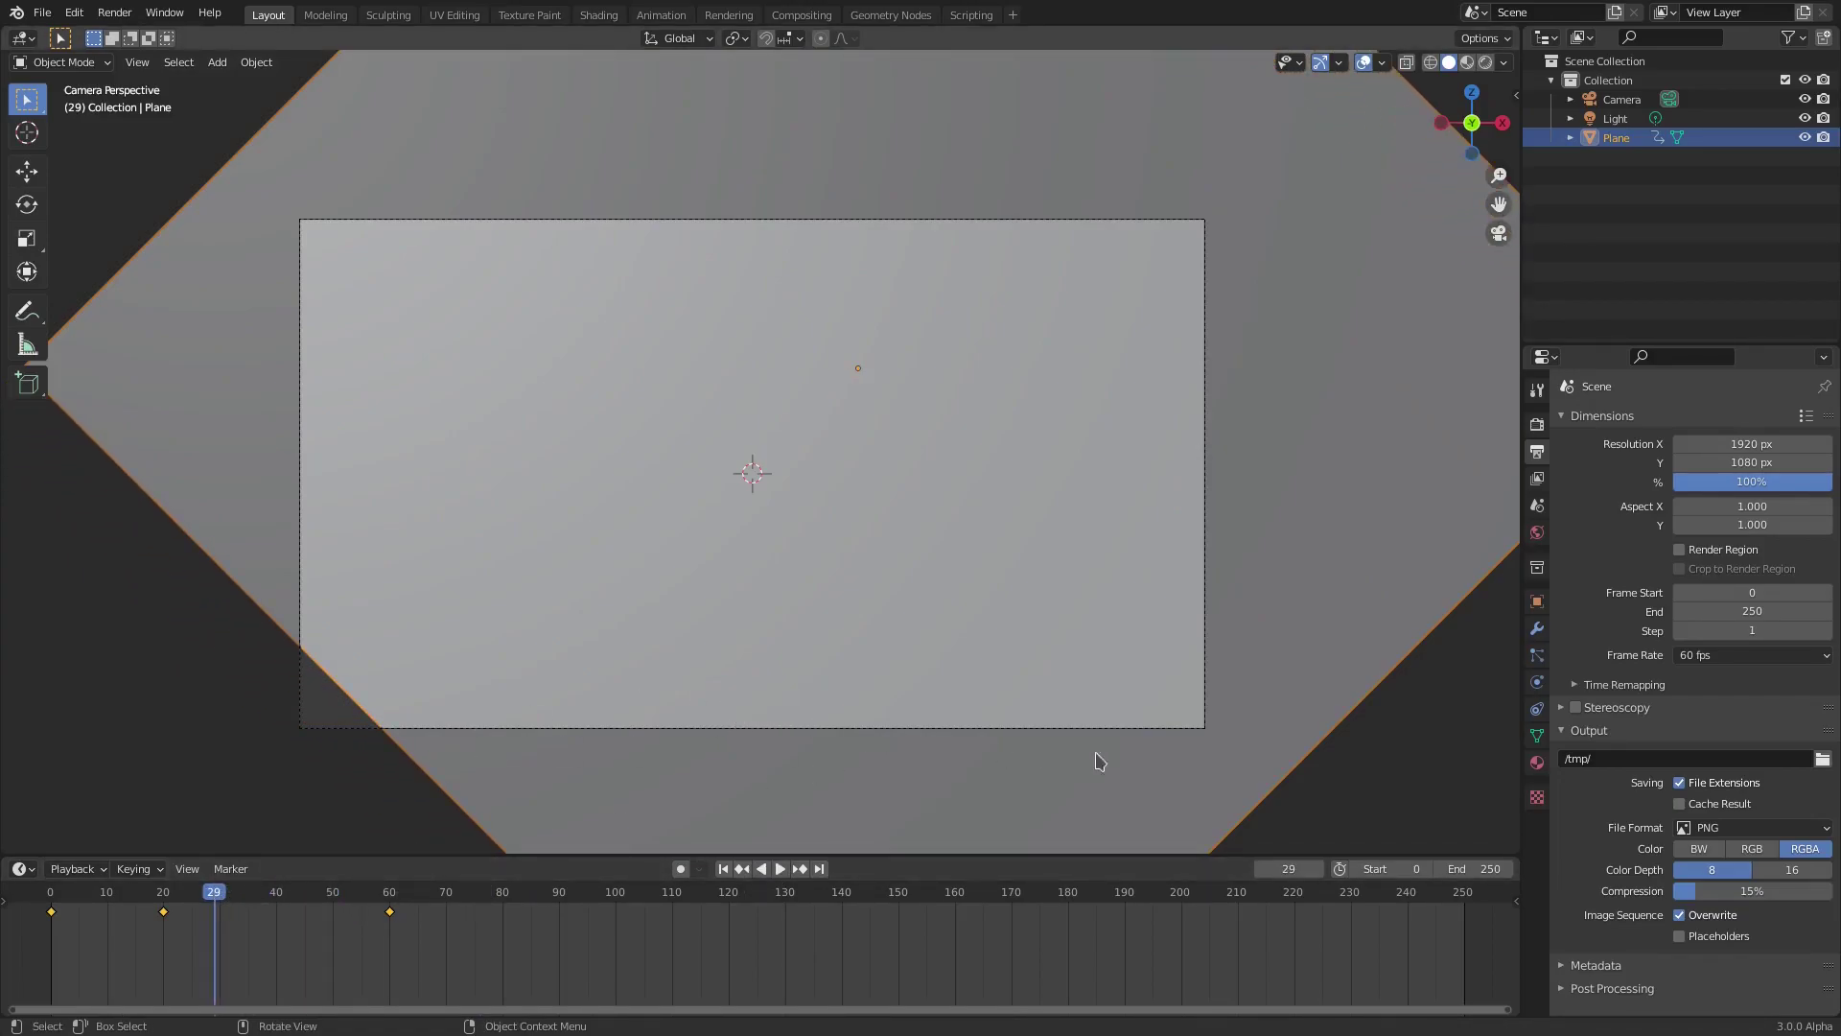
Assign the existing material named Material to the plane and change its surface shader to Emission
left_click(1538, 763)
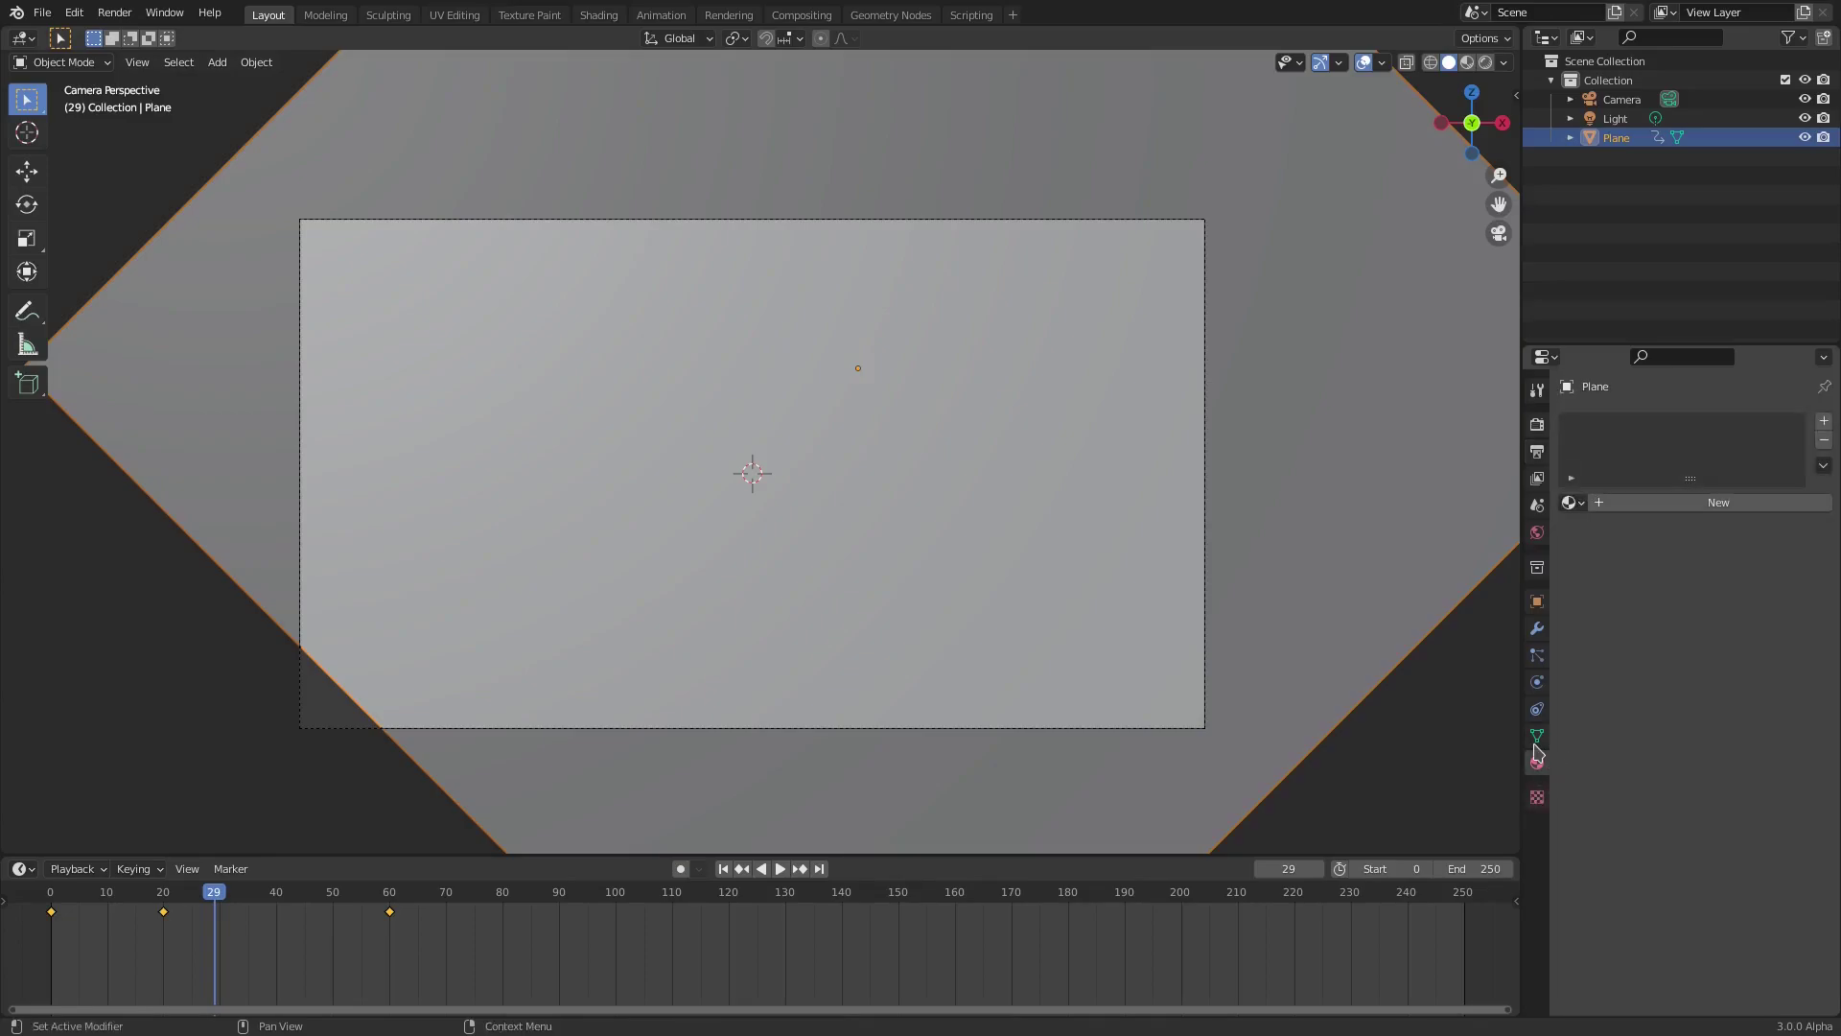
left_click(1573, 503)
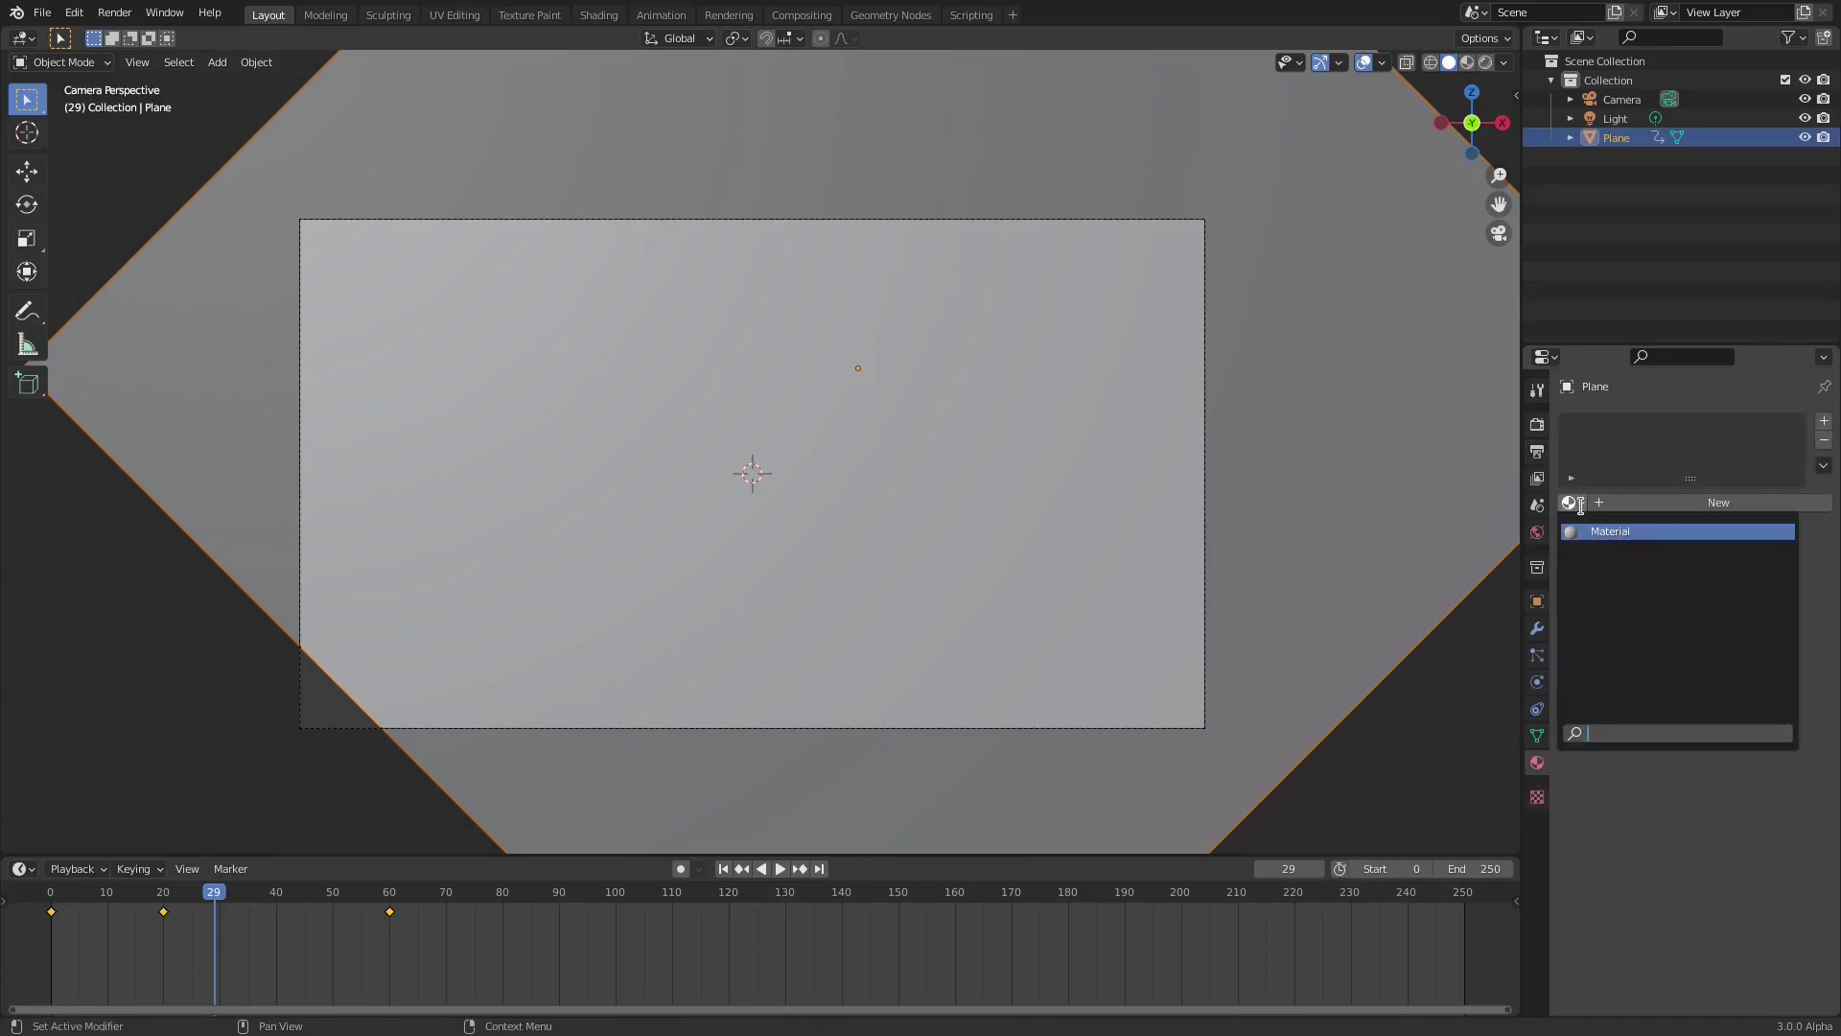
left_click(1590, 533)
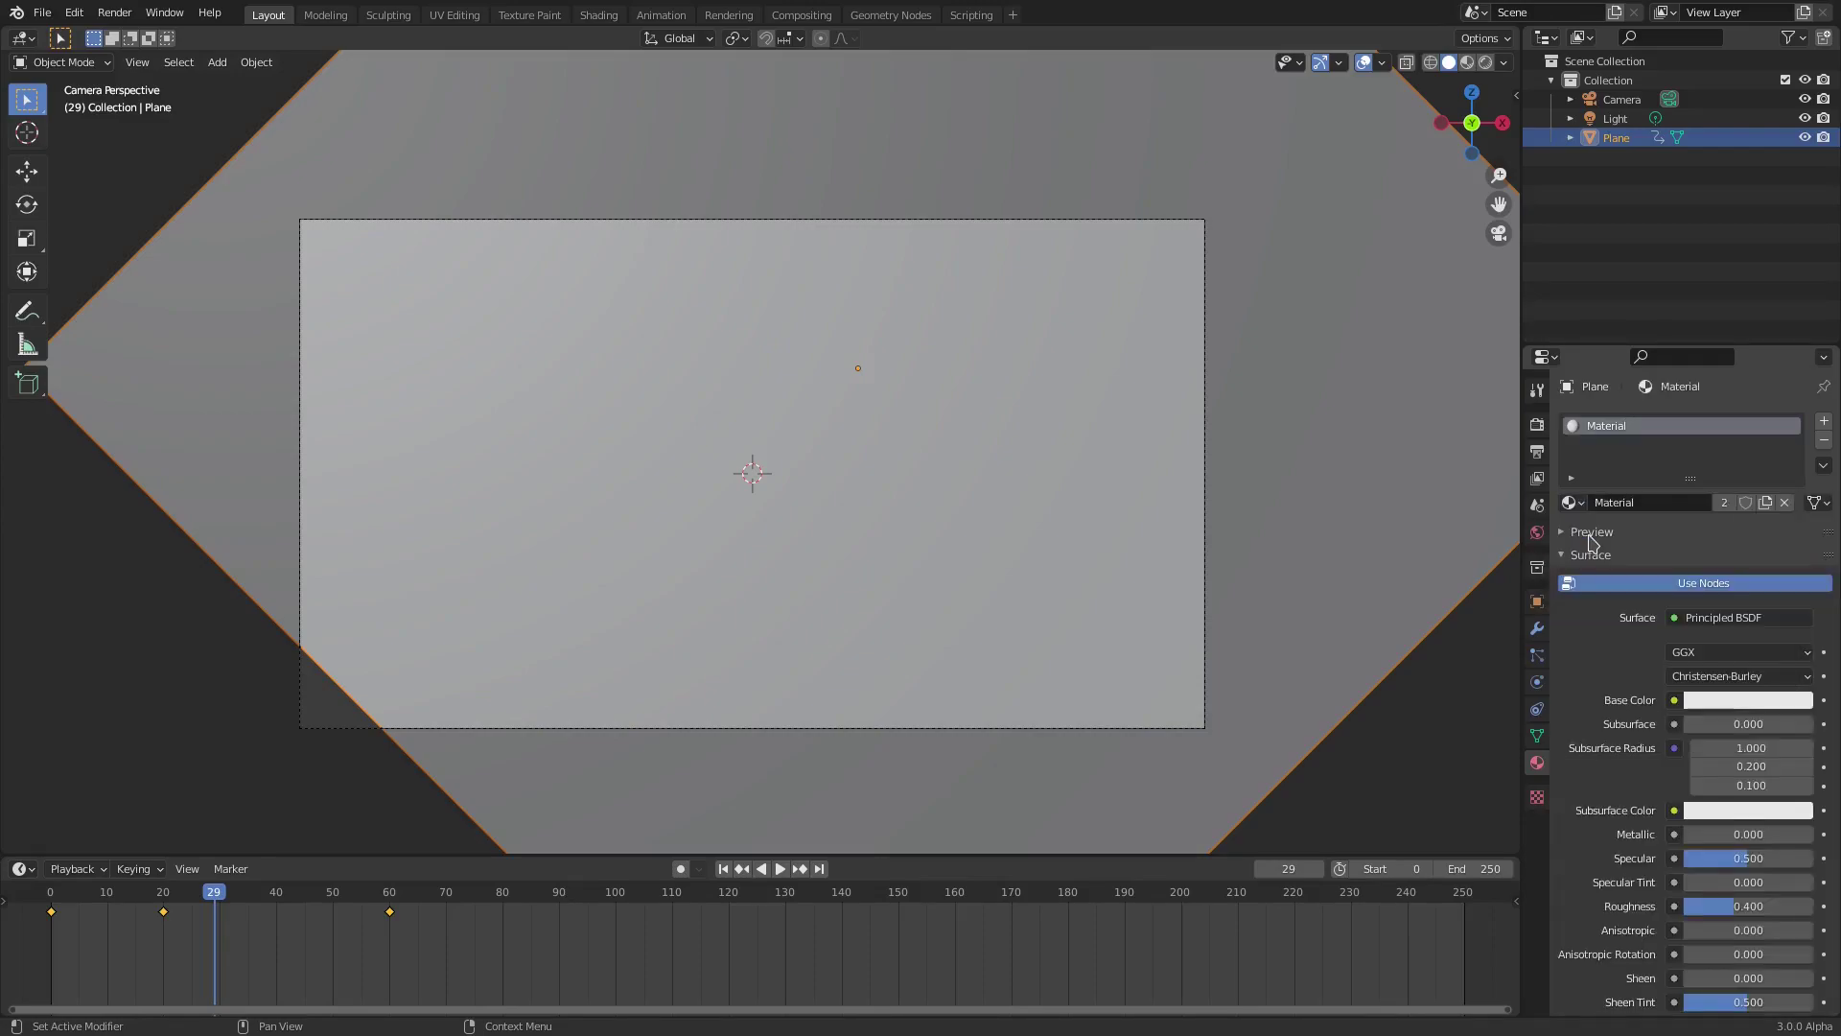
left_click(1710, 620)
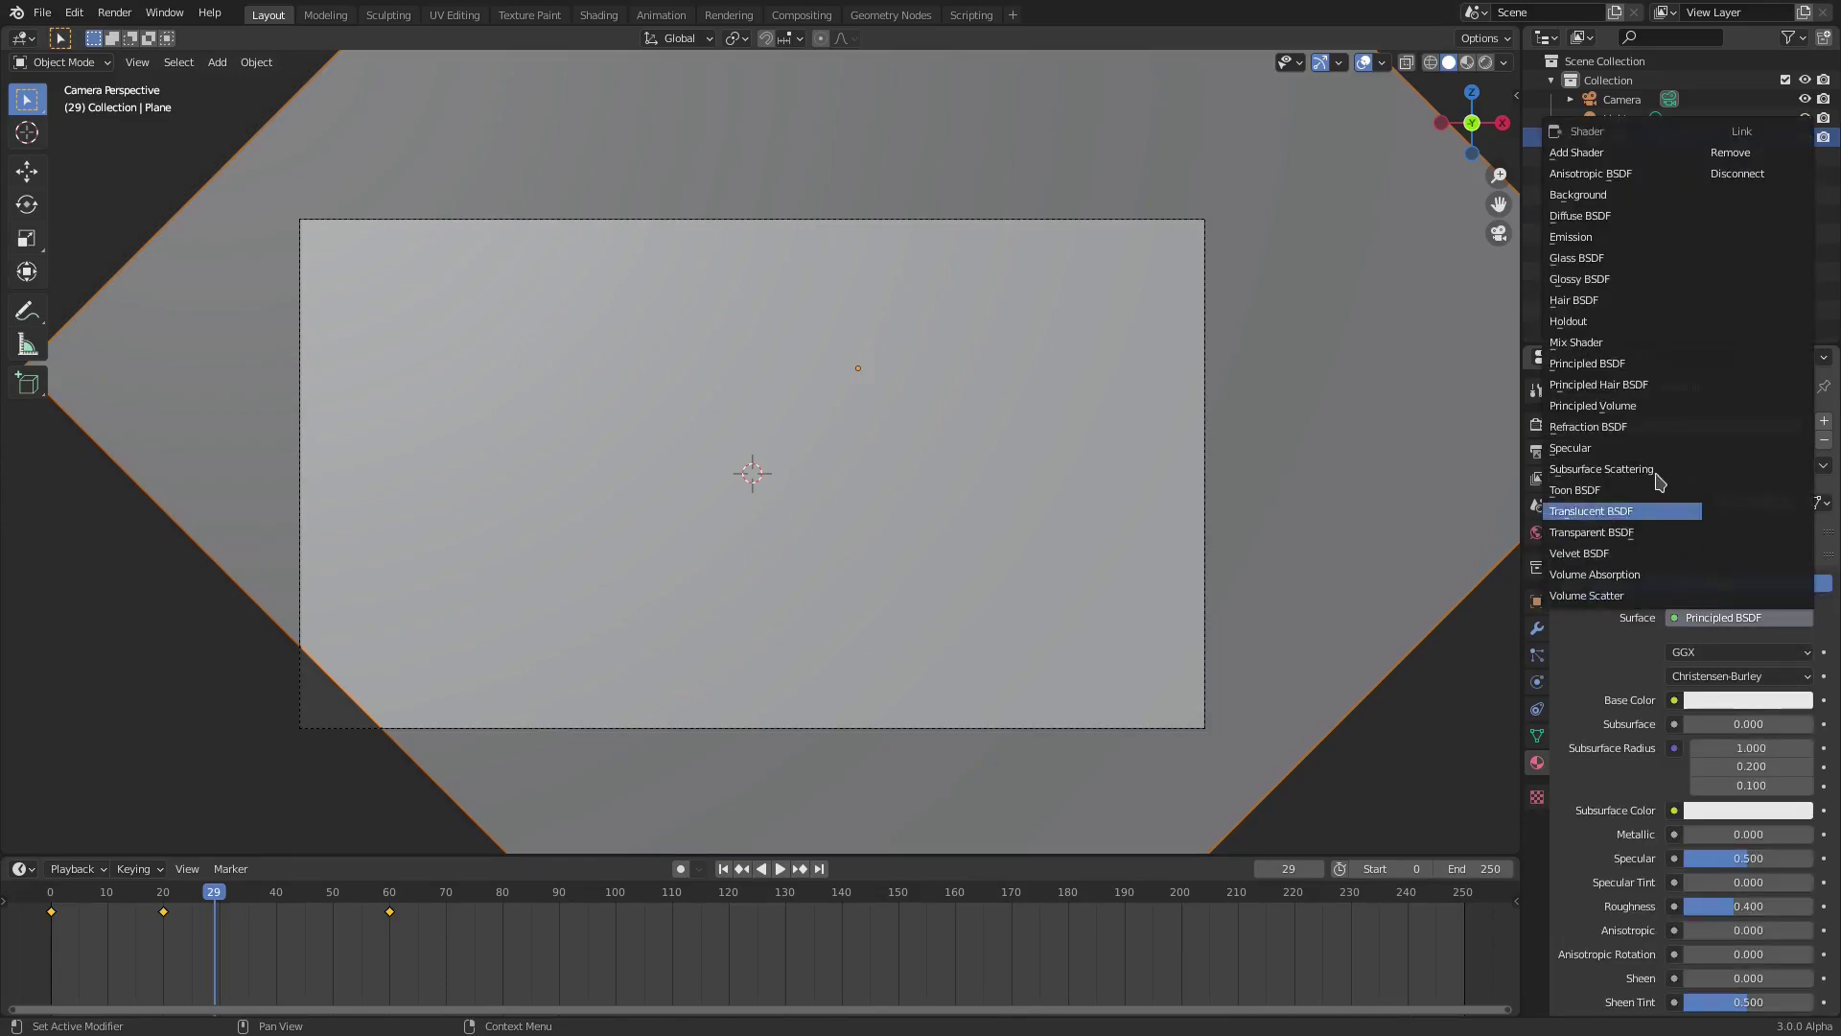
left_click(1624, 241)
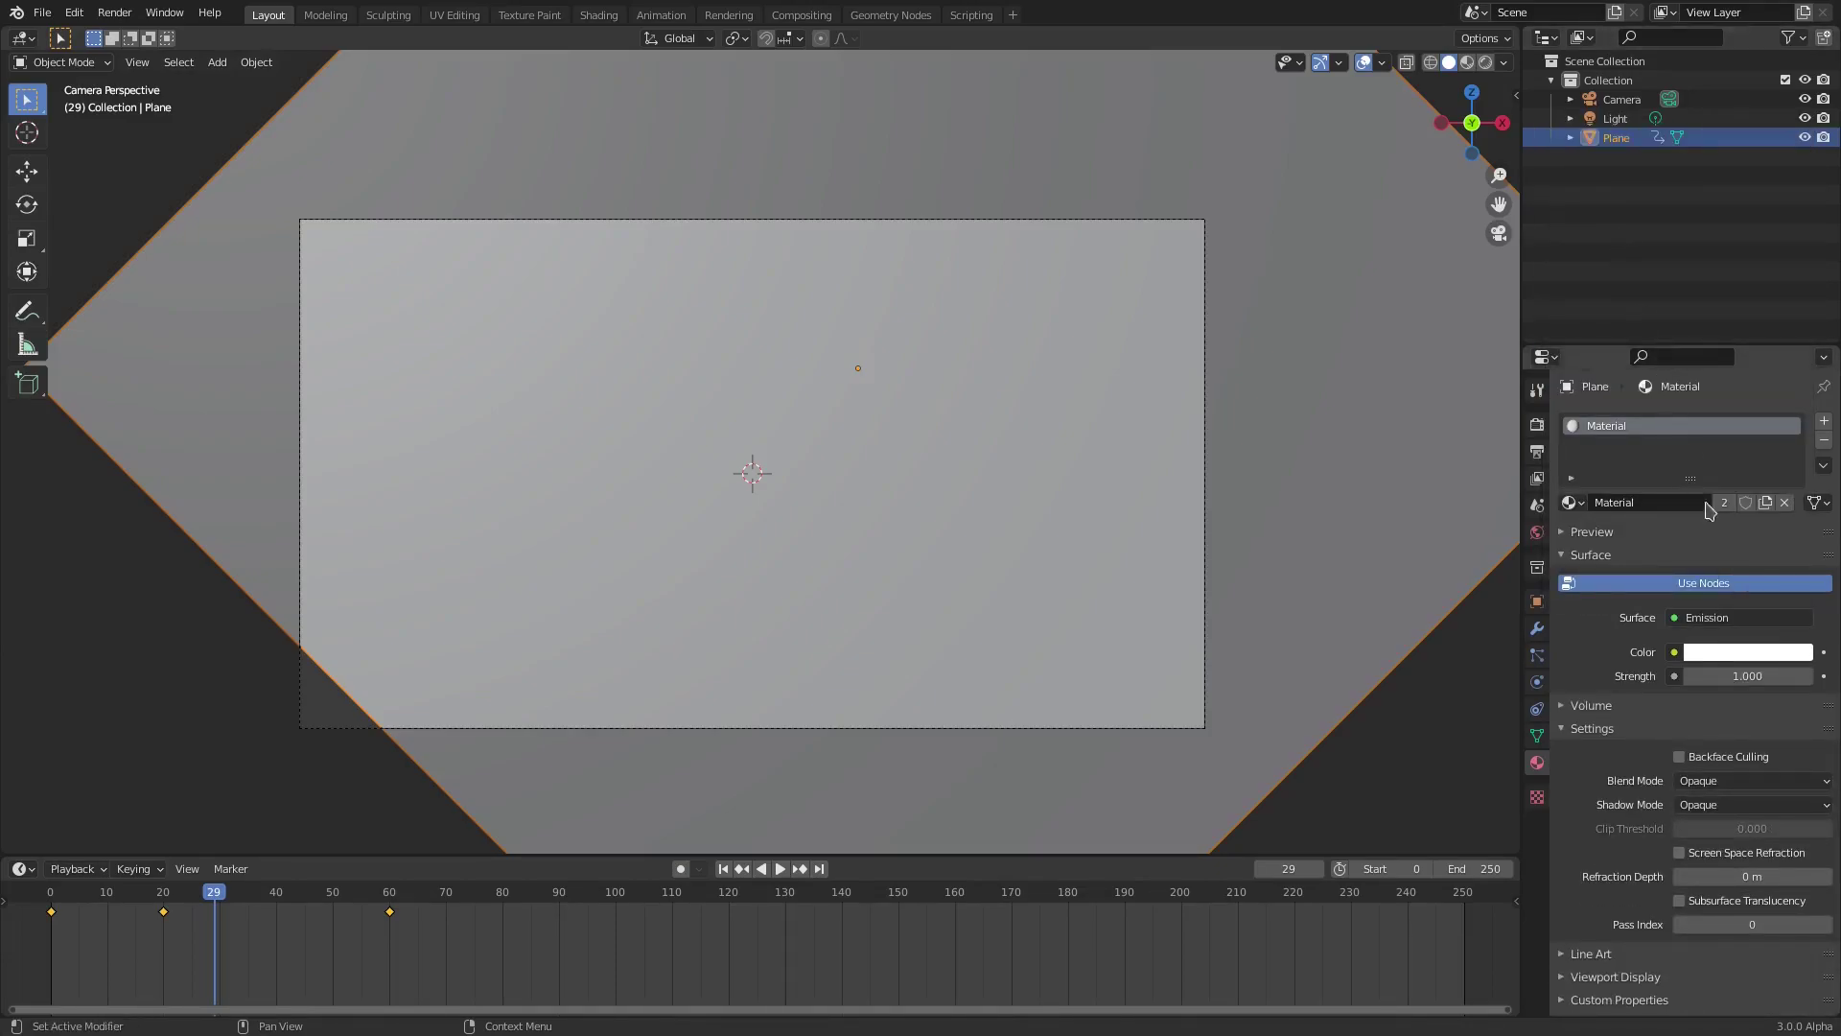
Show the 3D view in rendered shading and set the scene's color management view transform to Standard
left_click(1485, 67)
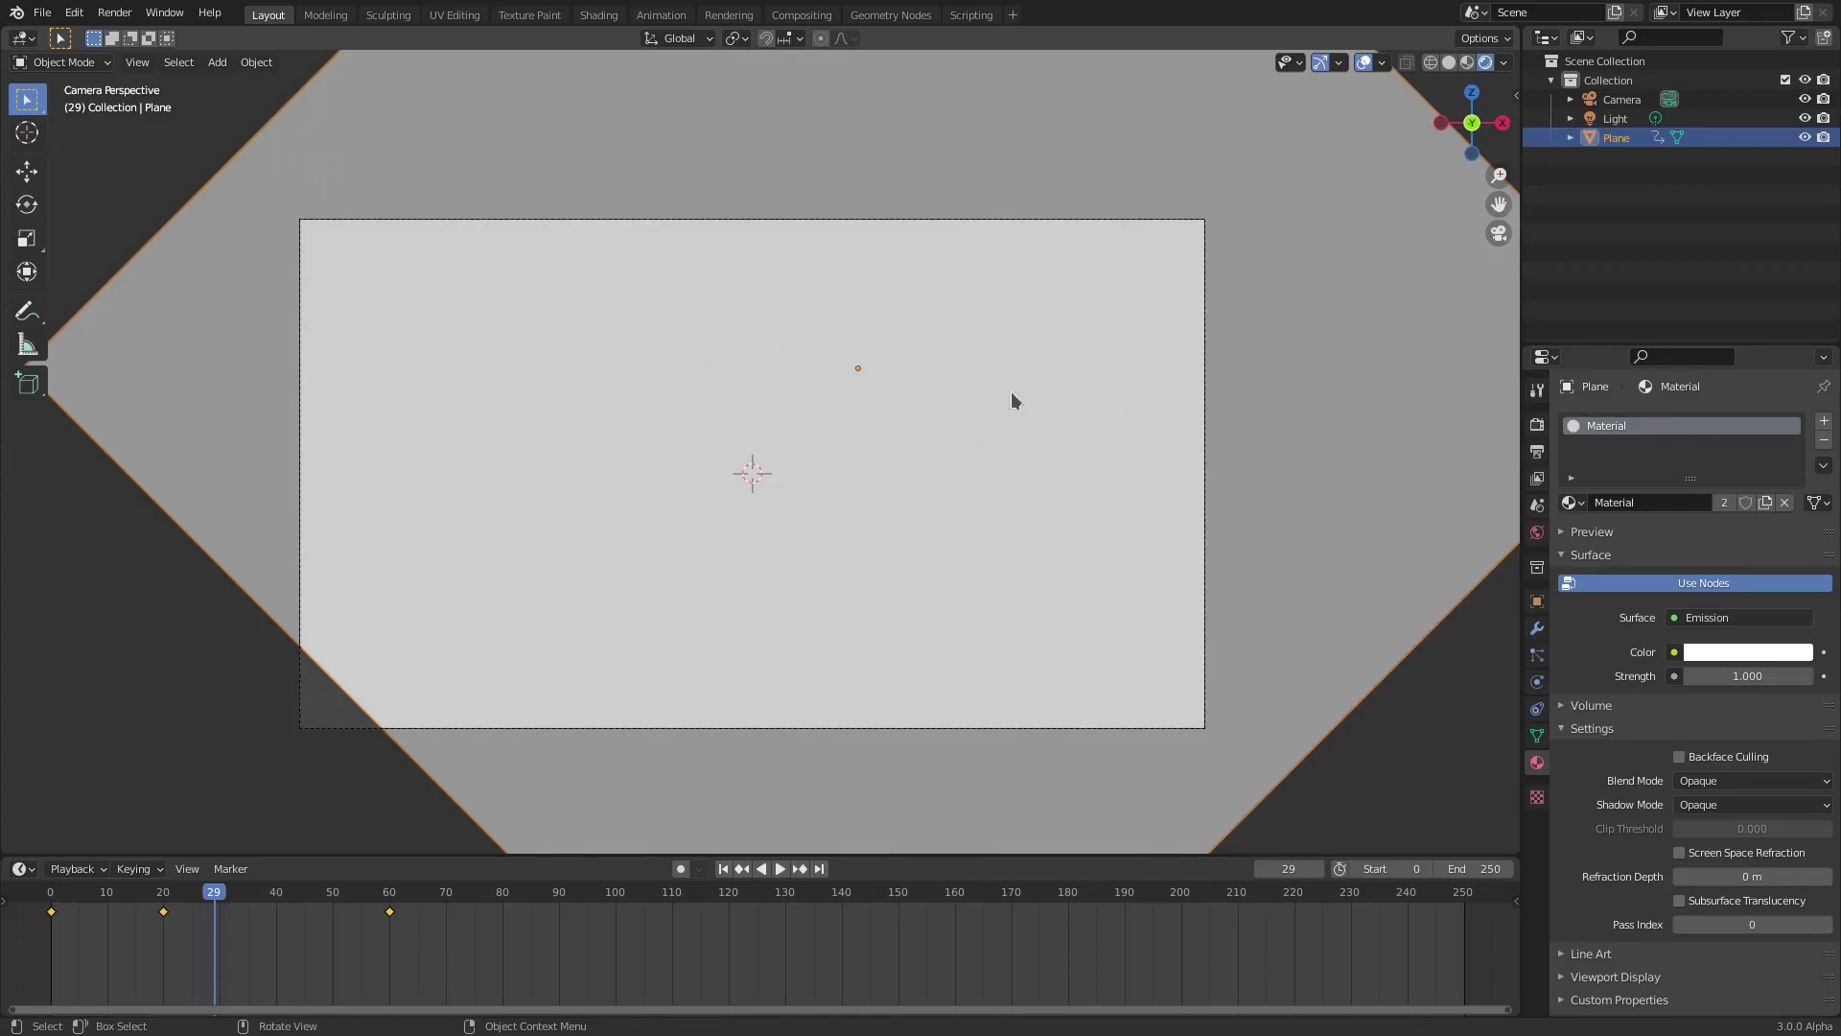
left_click(1540, 429)
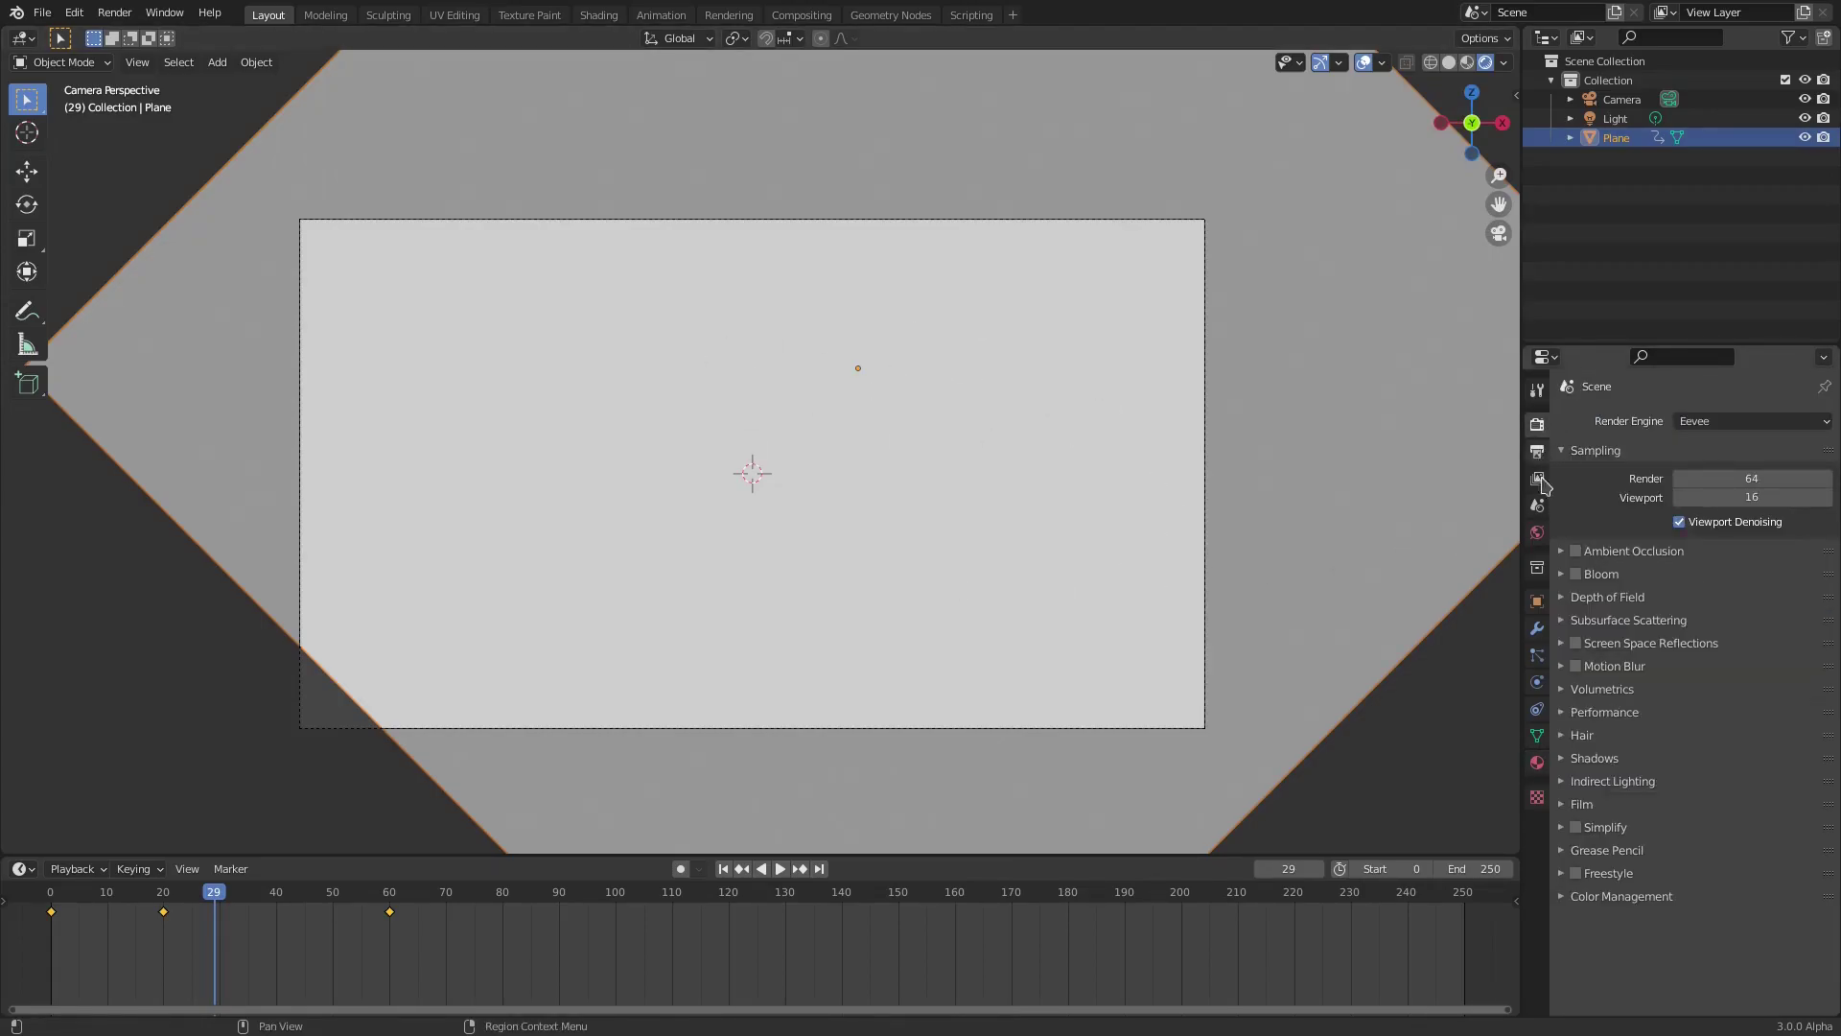
left_click(1651, 898)
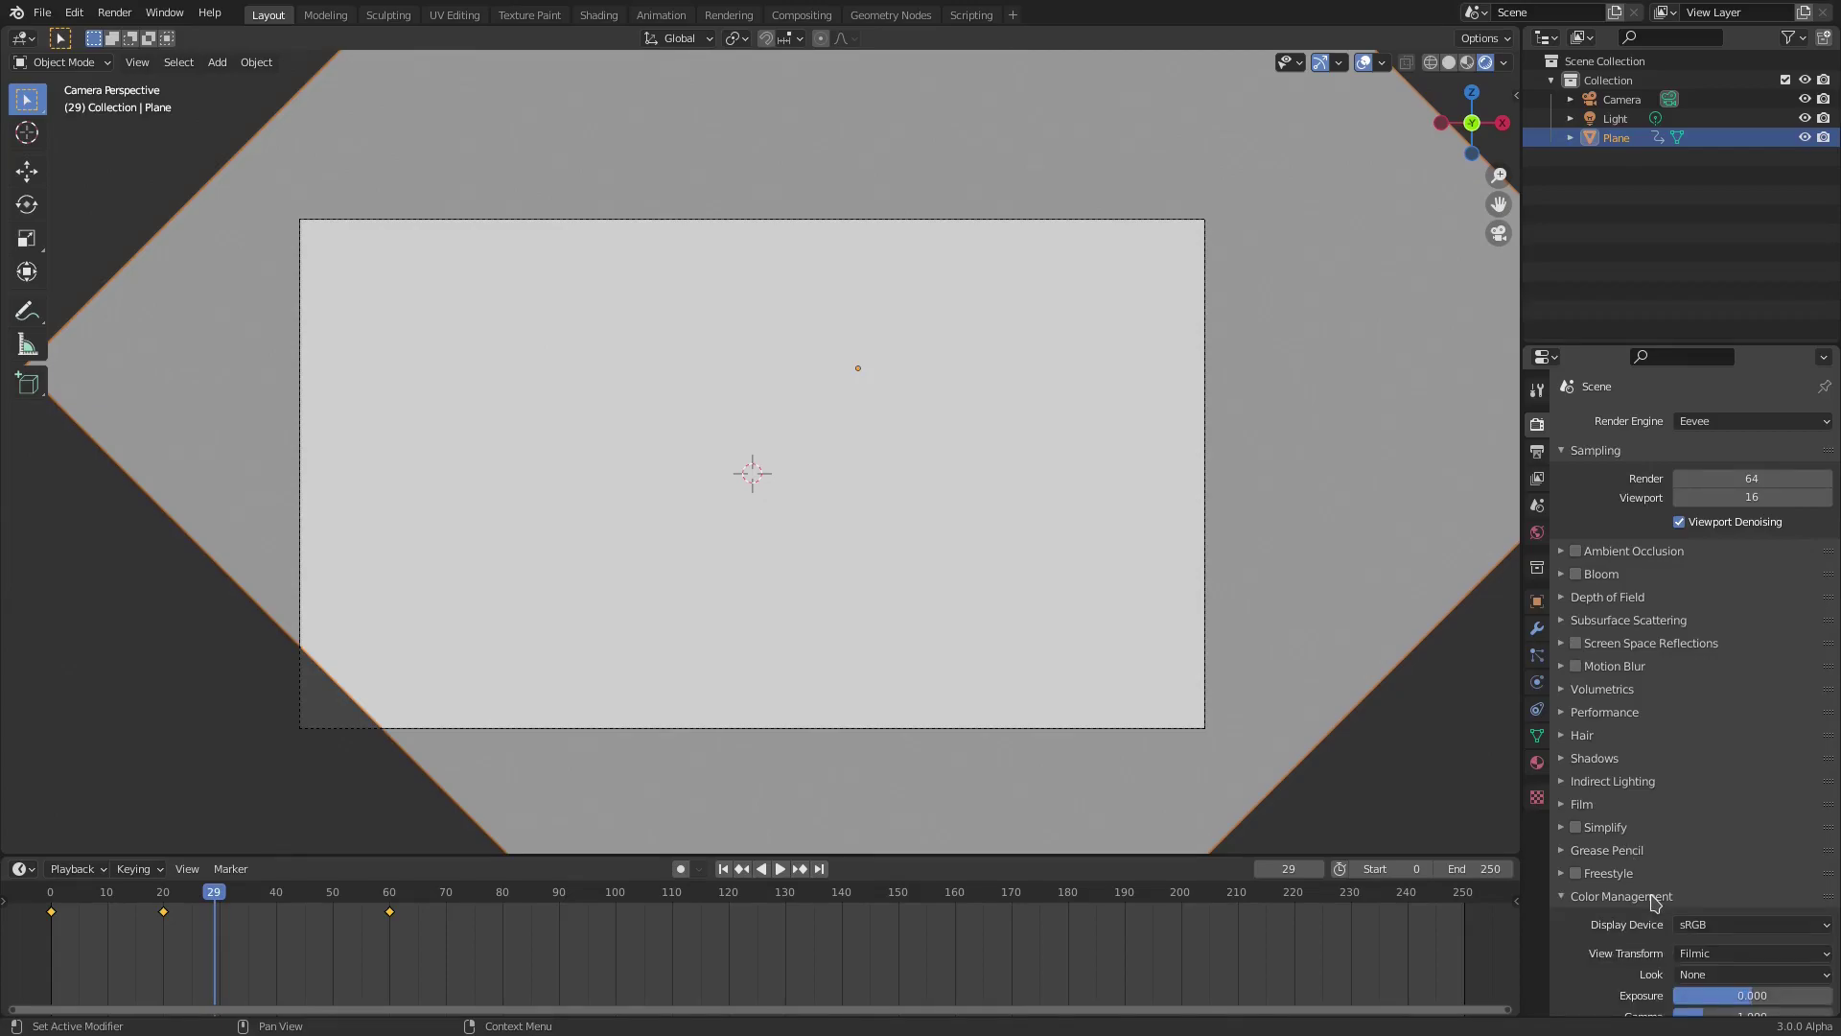
left_click(1703, 959)
left_click(1706, 935)
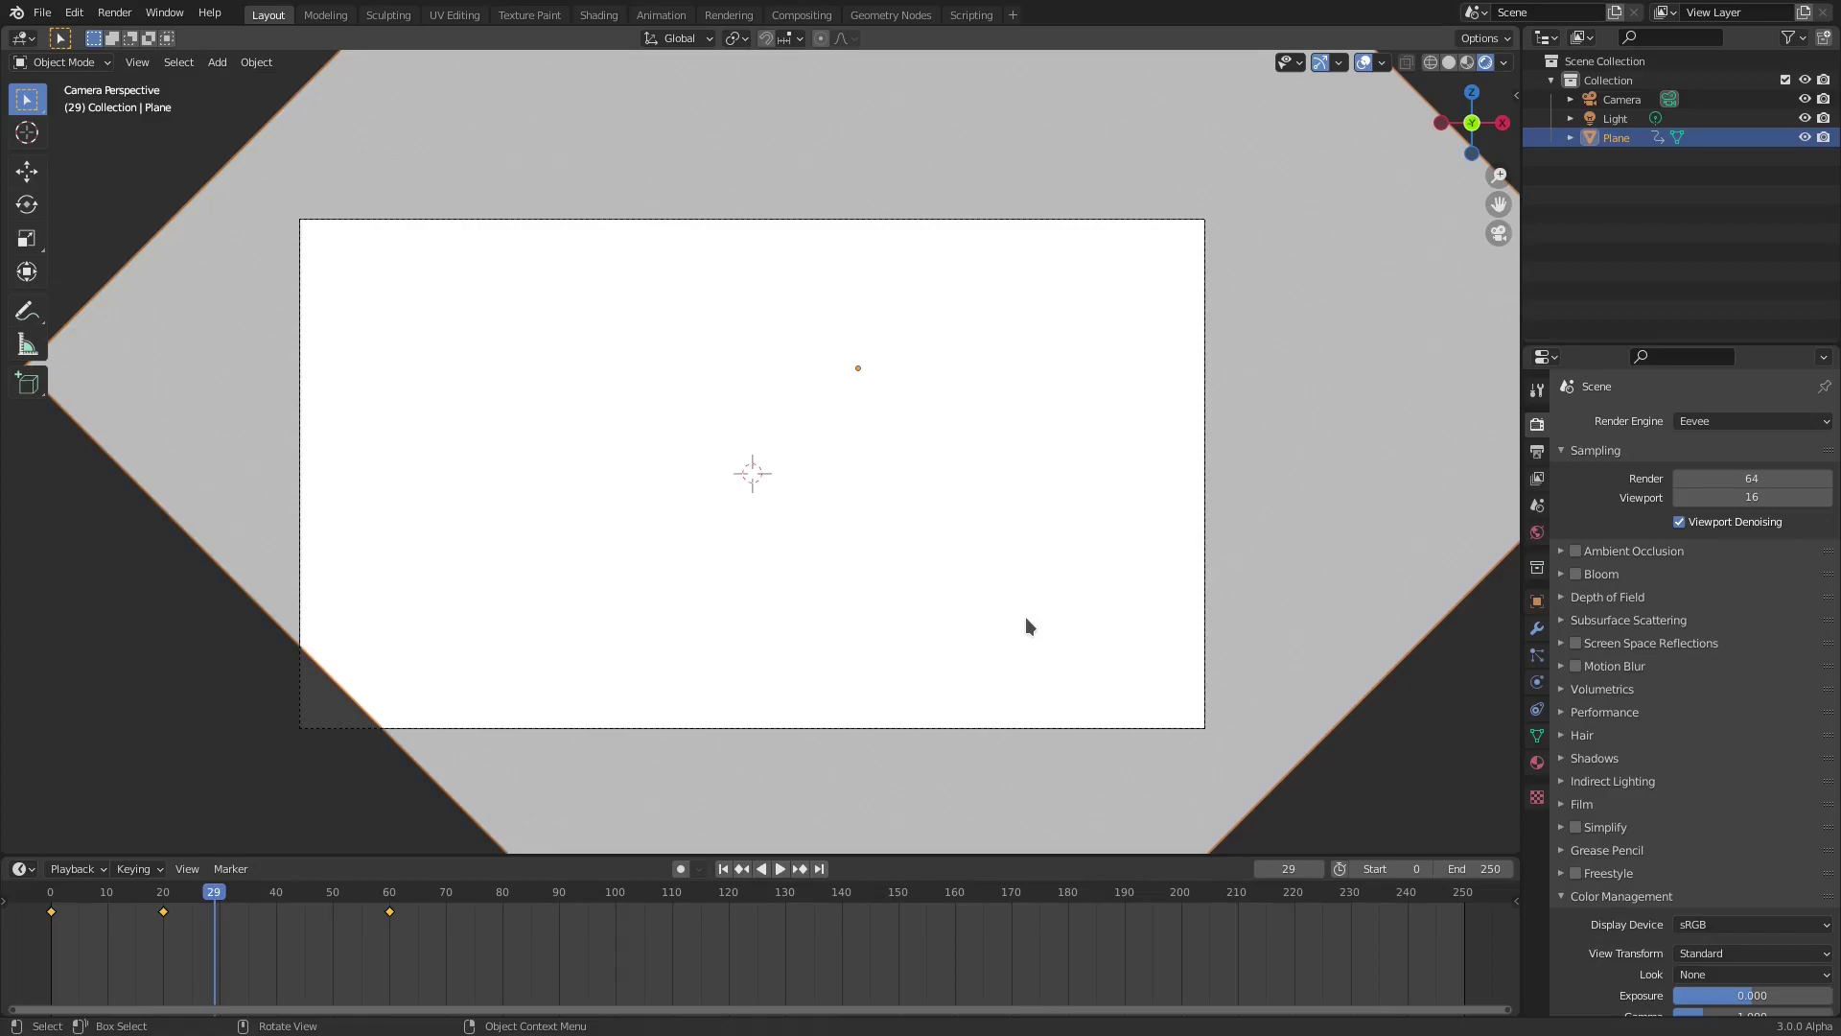
Compare the plane's white under the Filmic and Standard view transforms, ending on Standard
left_click(1727, 953)
left_click(1729, 917)
left_click(1727, 953)
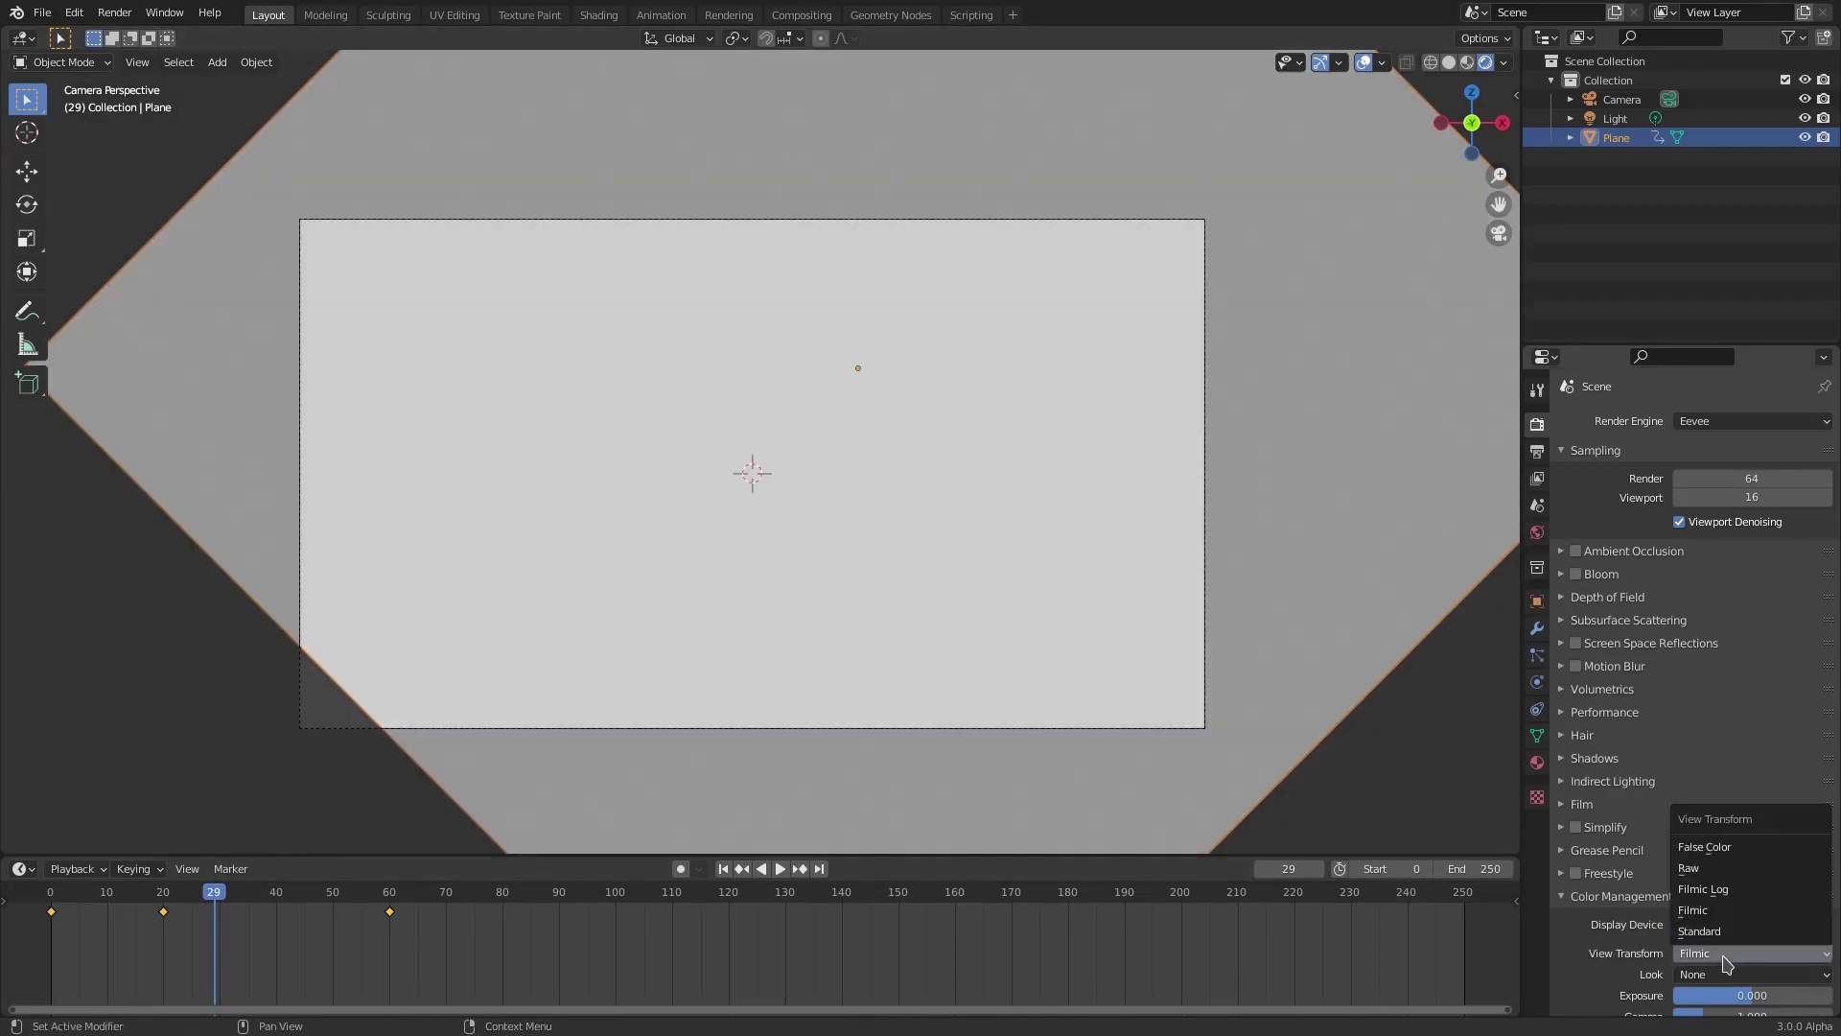
left_click(1726, 938)
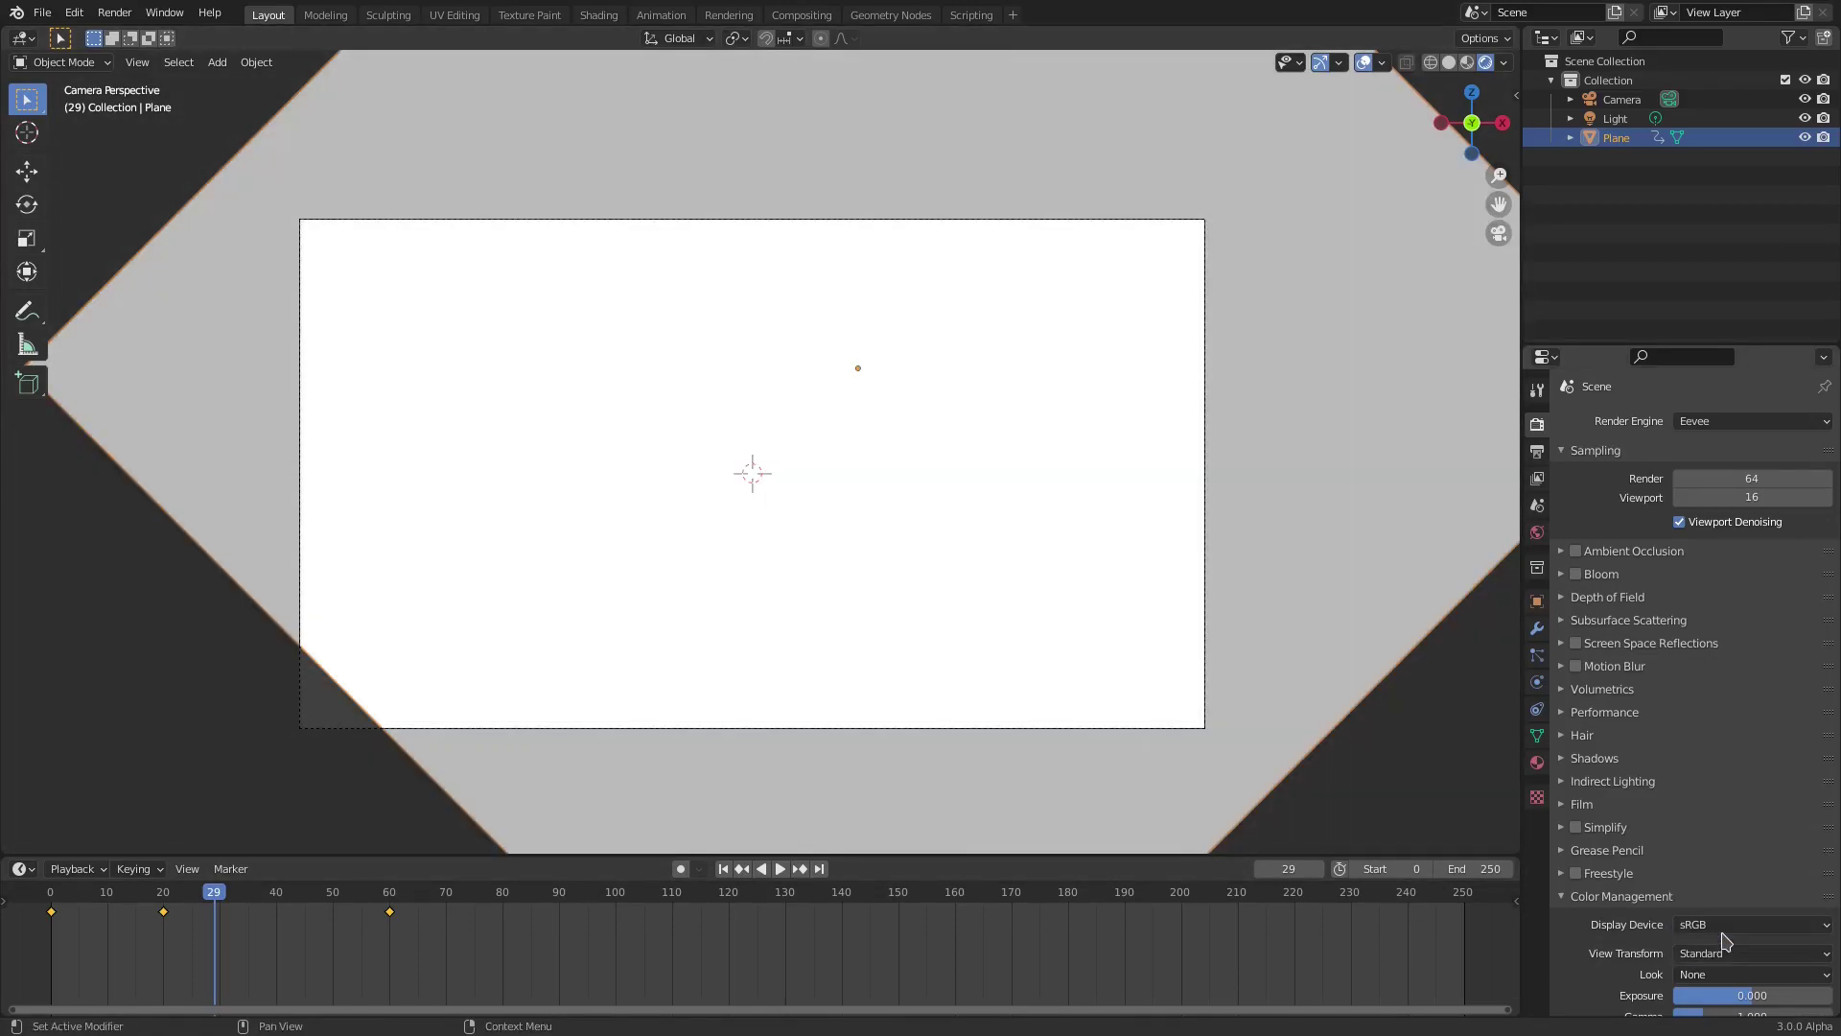
Set the camera's passepartout opacity to 1.000 so everything outside its frame is blacked out
left_click(1538, 764)
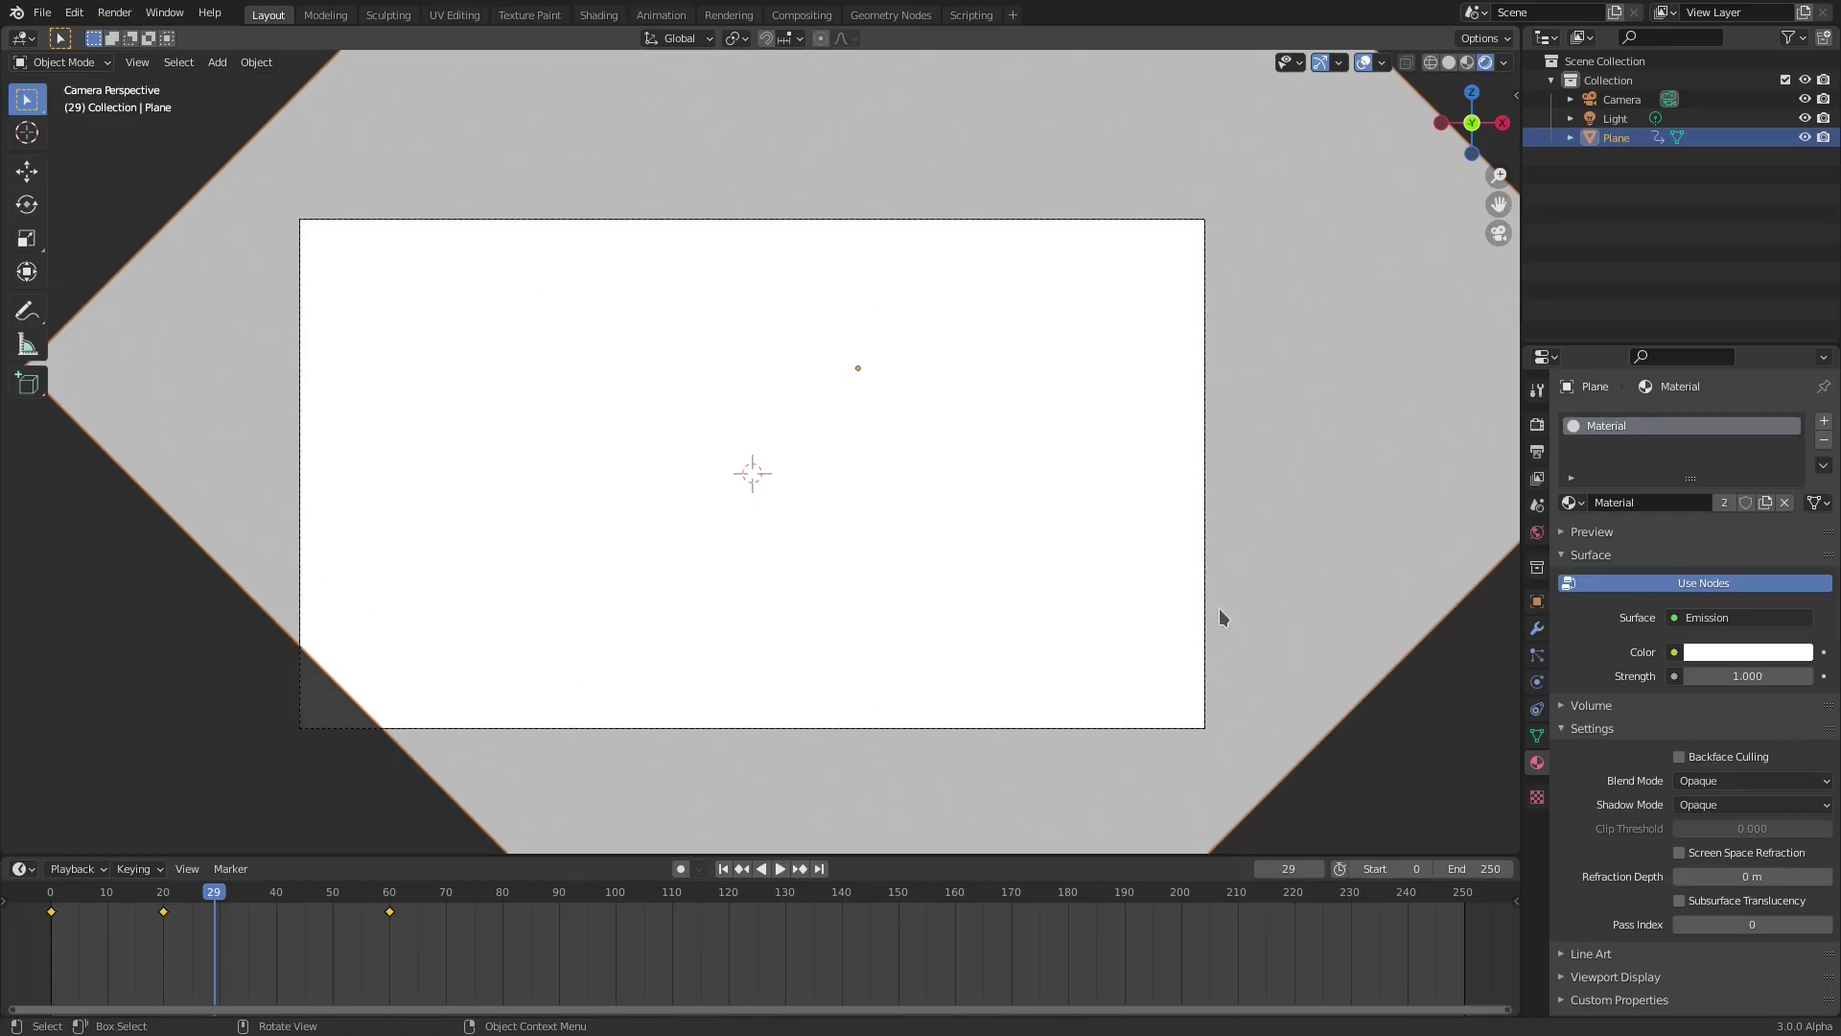
left_click(1207, 566)
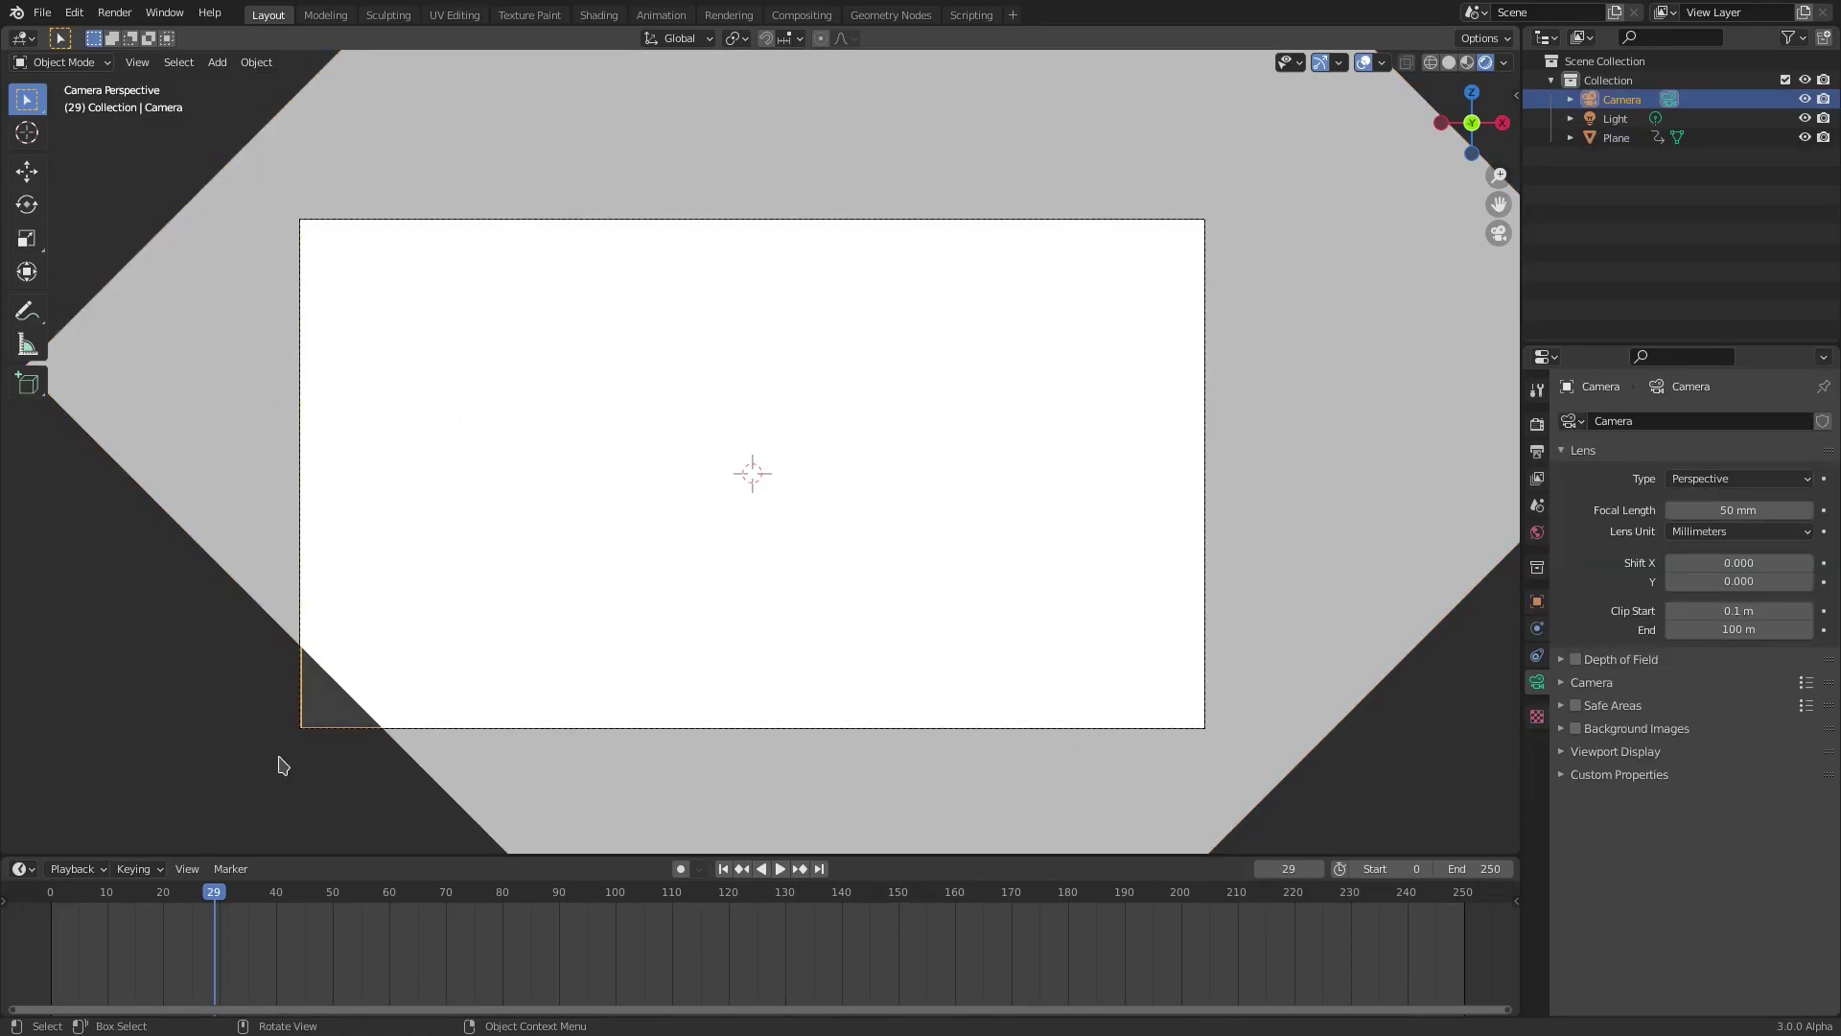
left_click(1569, 754)
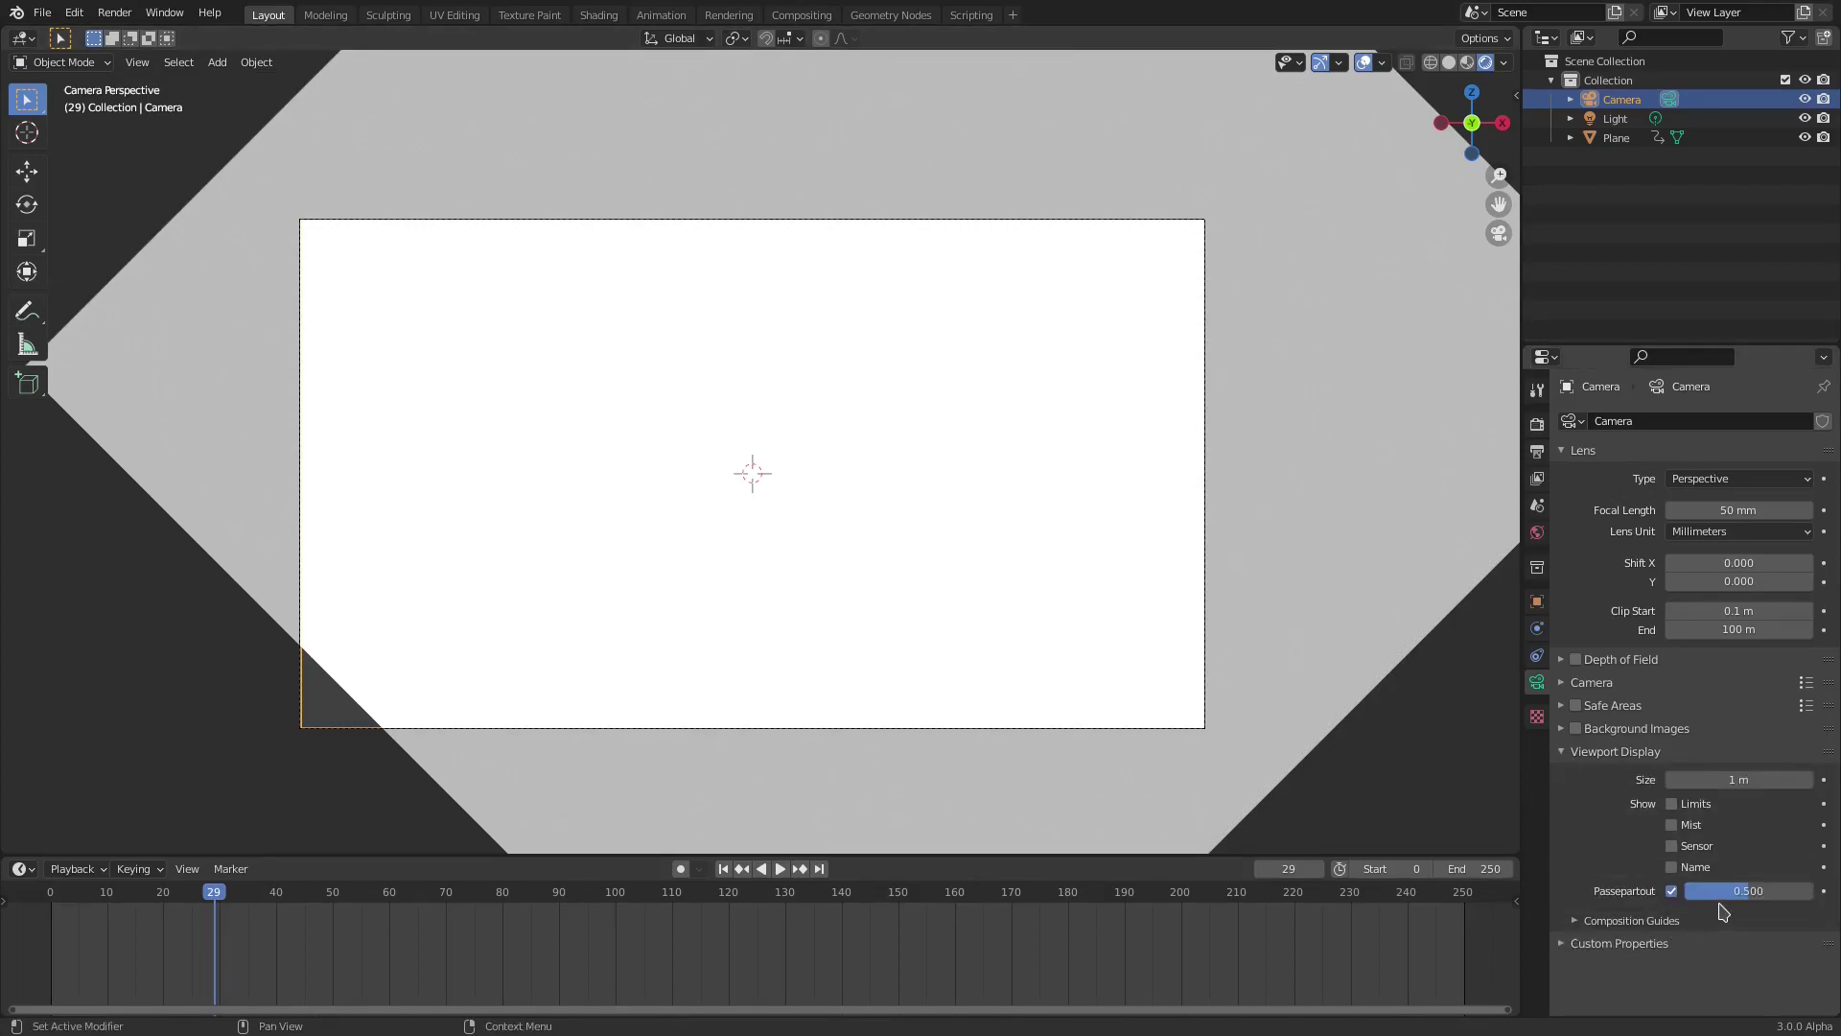
left_click_drag(1748, 901, 1816, 901)
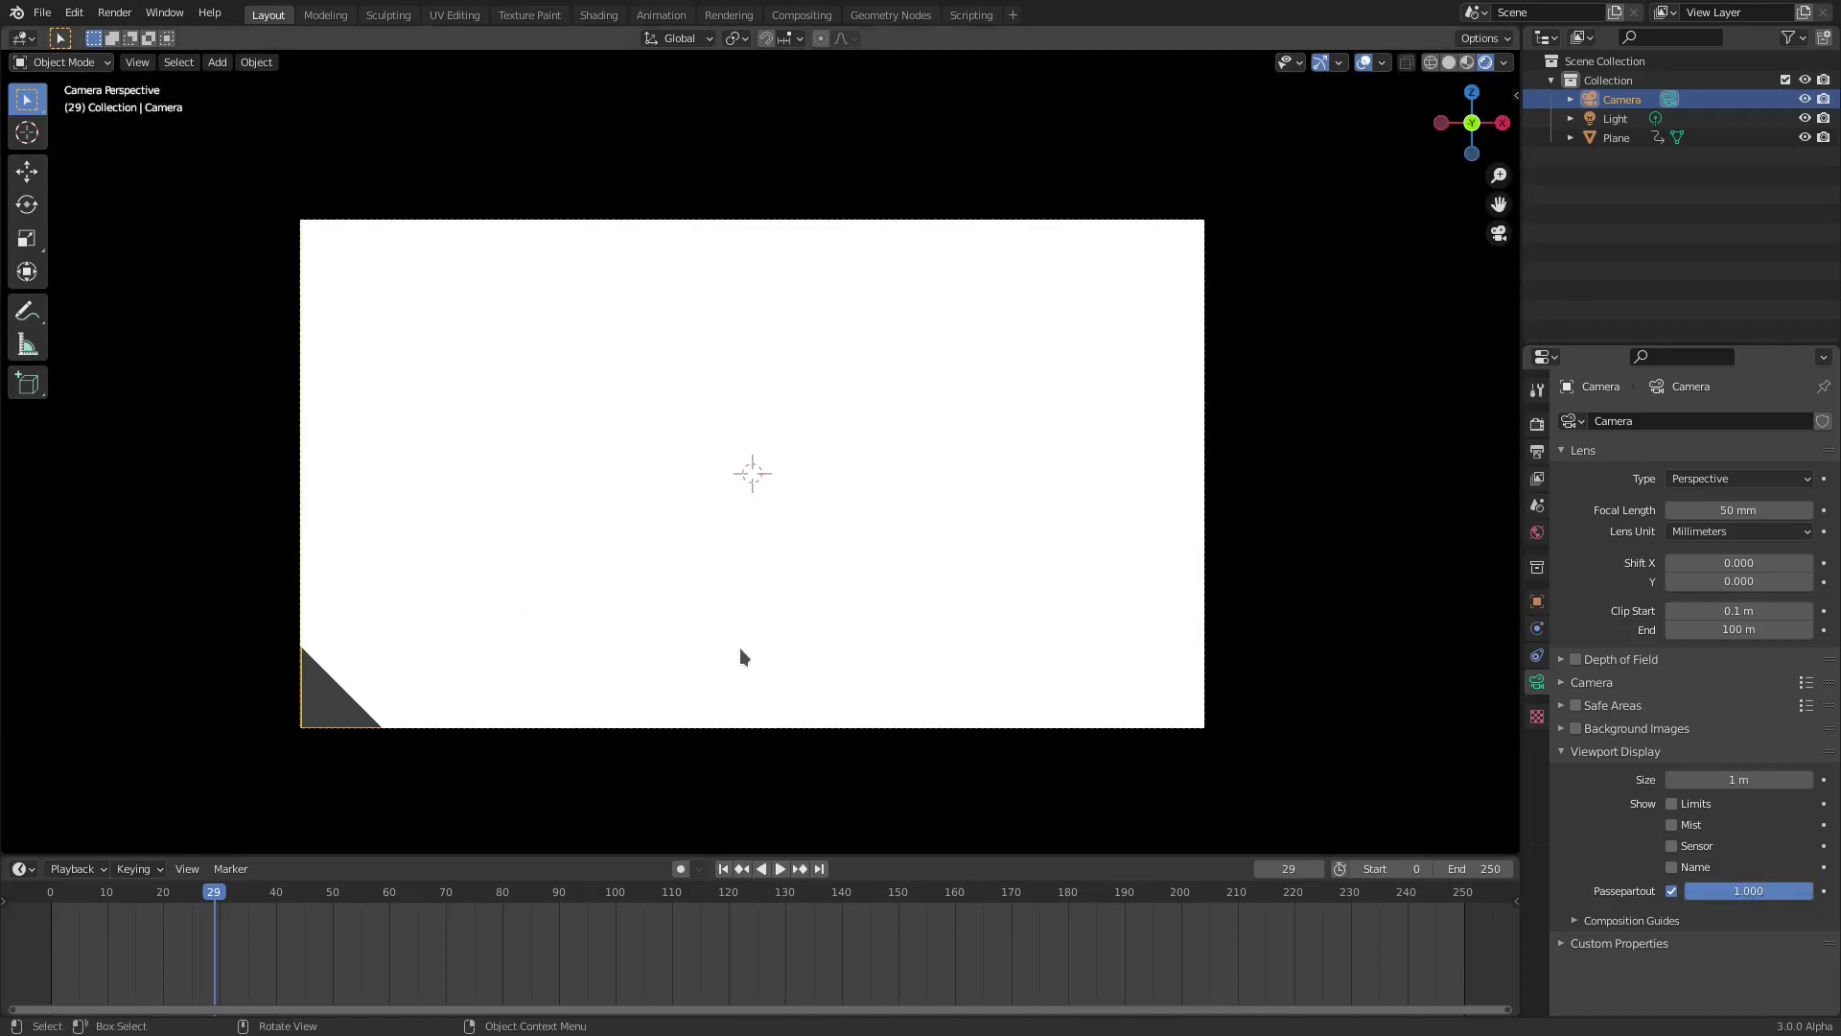
Select the plane, play the animation from the start to review it in the camera frame, and stop at frame 6
left_click(715, 633)
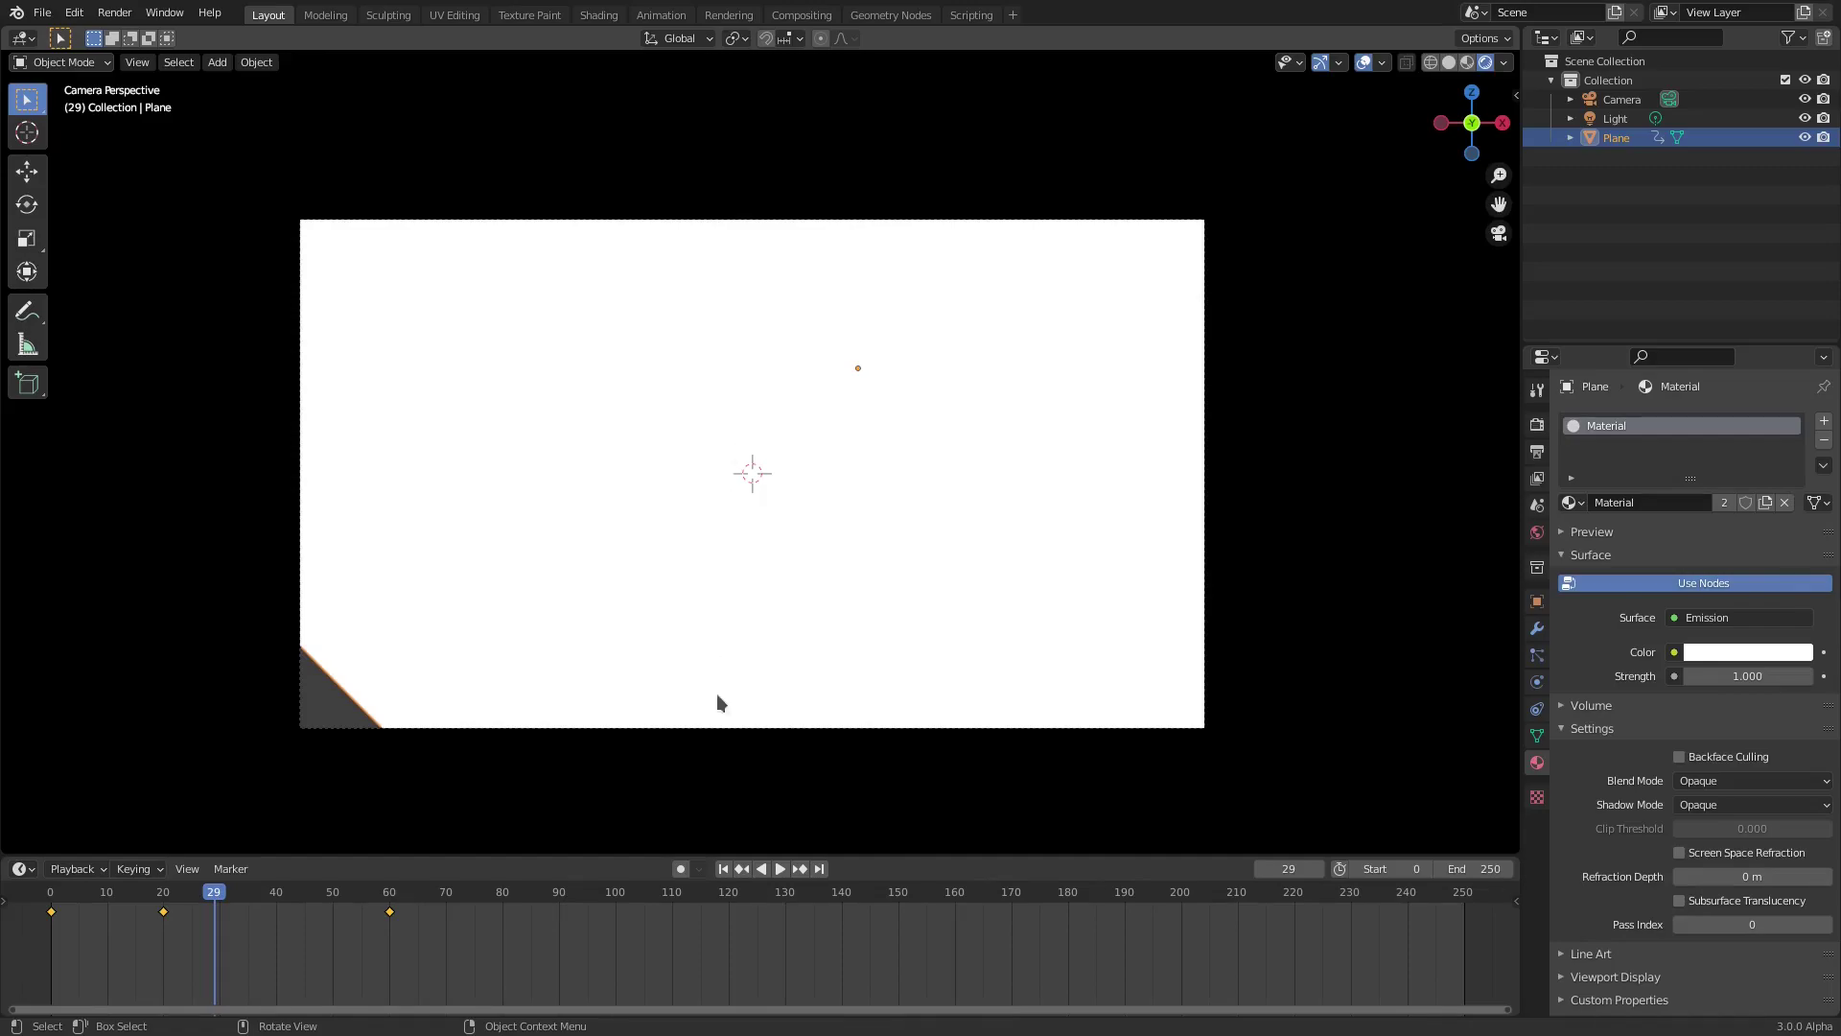
left_click(57, 894)
key("space")
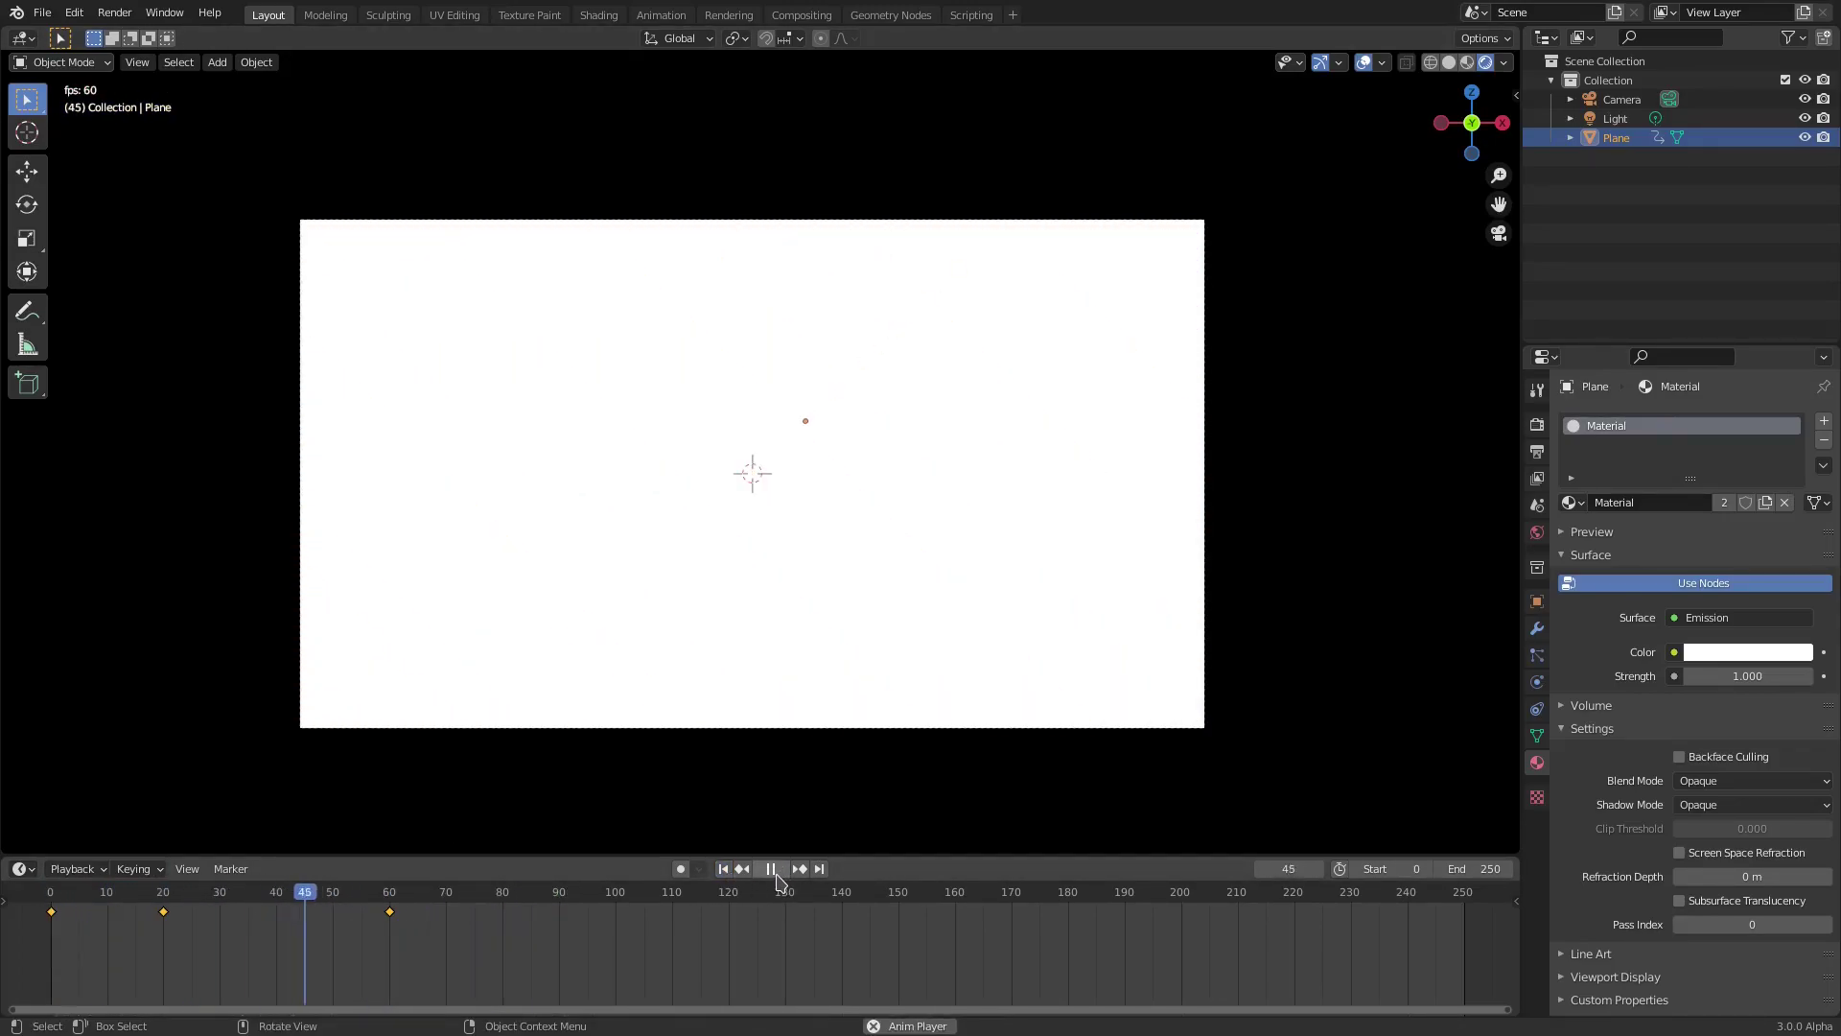
left_click_drag(489, 892, 86, 890)
key("space")
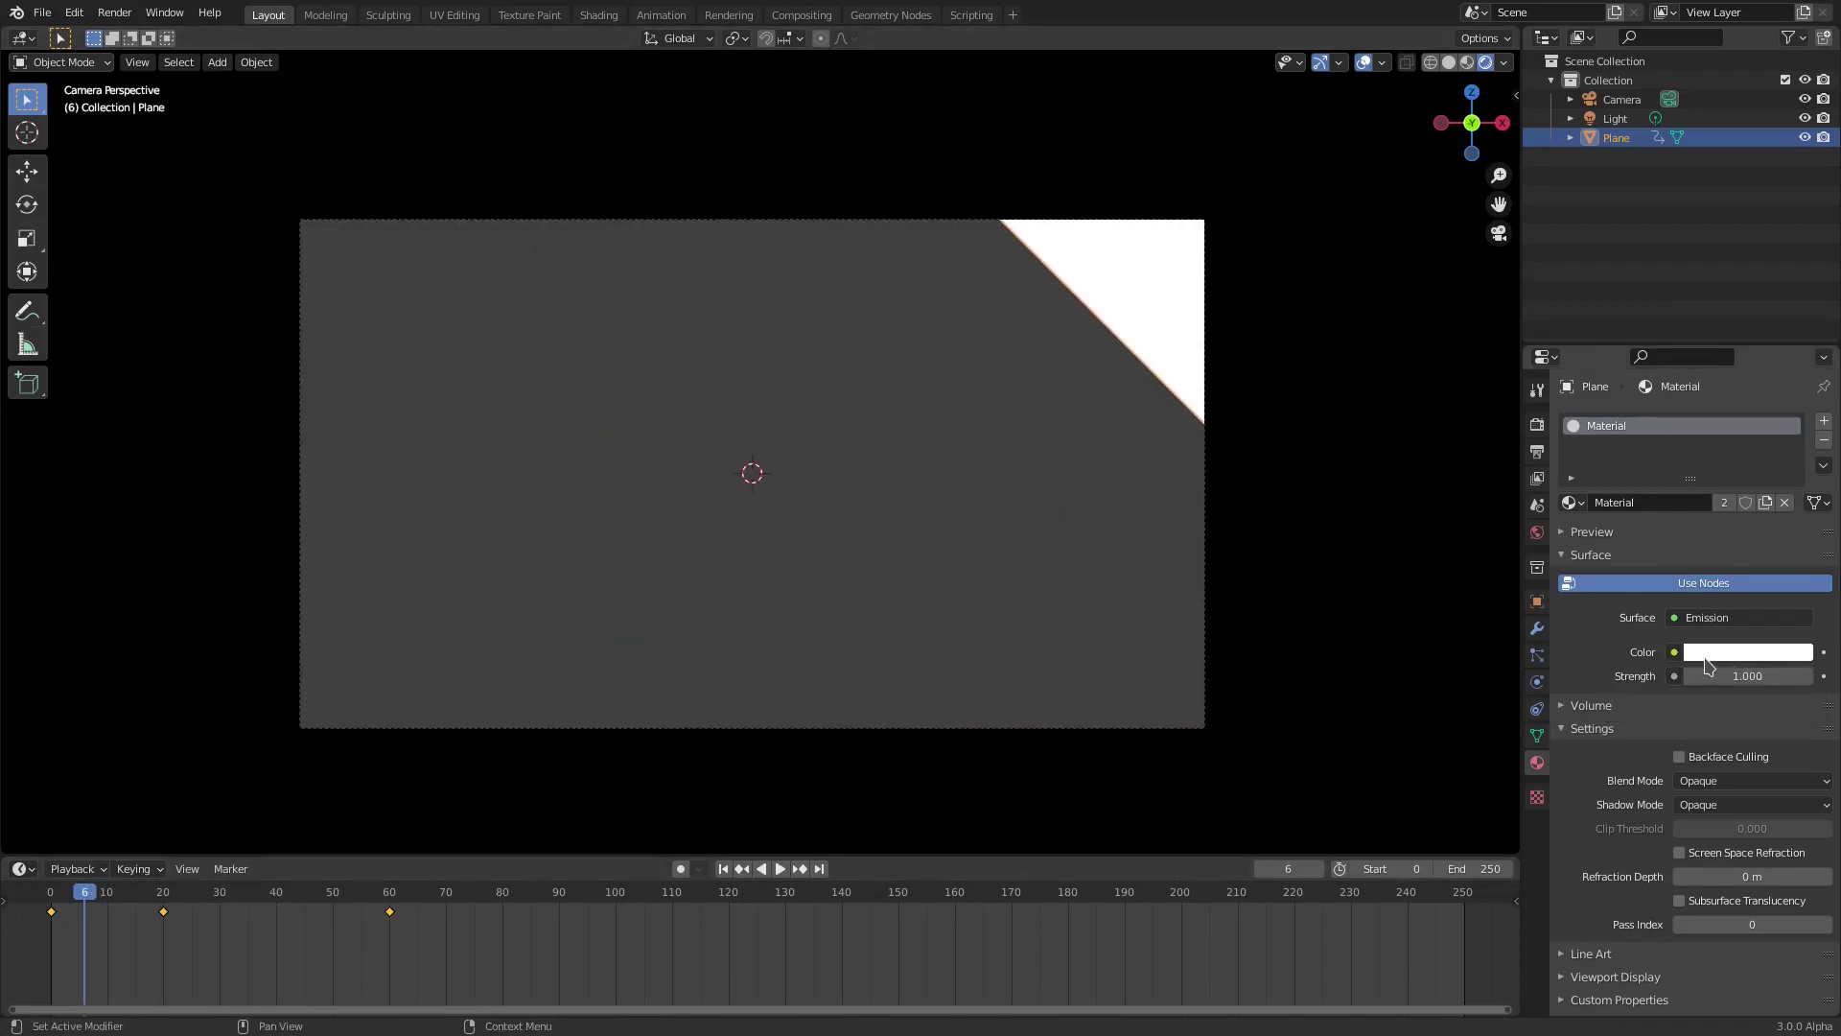
Change the plane's emission color to yellow with hue 0.122, saturation 0.917 and value 1.000, and view the plane at an angle
left_click(1734, 654)
left_click_drag(1721, 404, 1677, 479)
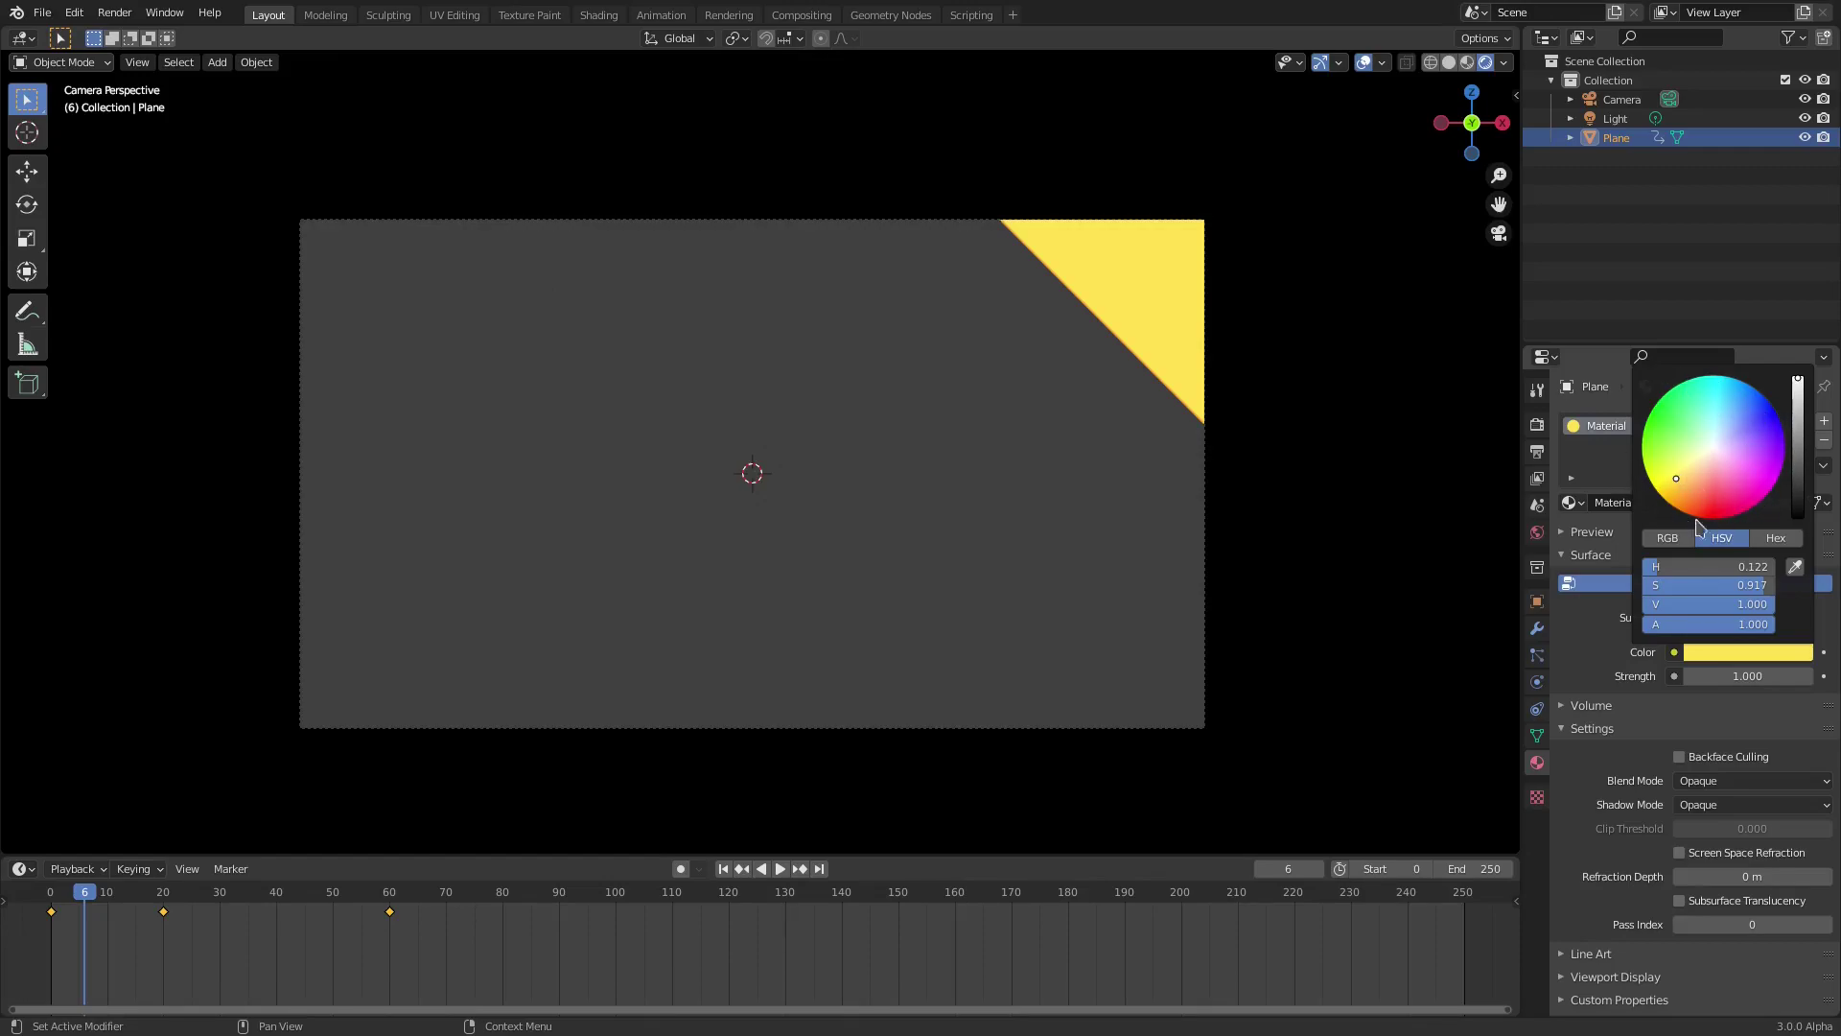
mouse_move(1090, 403)
middle_mouse_down()
mouse_move(1073, 387)
mouse_move(1039, 399)
mouse_move(1079, 396)
middle_mouse_up()
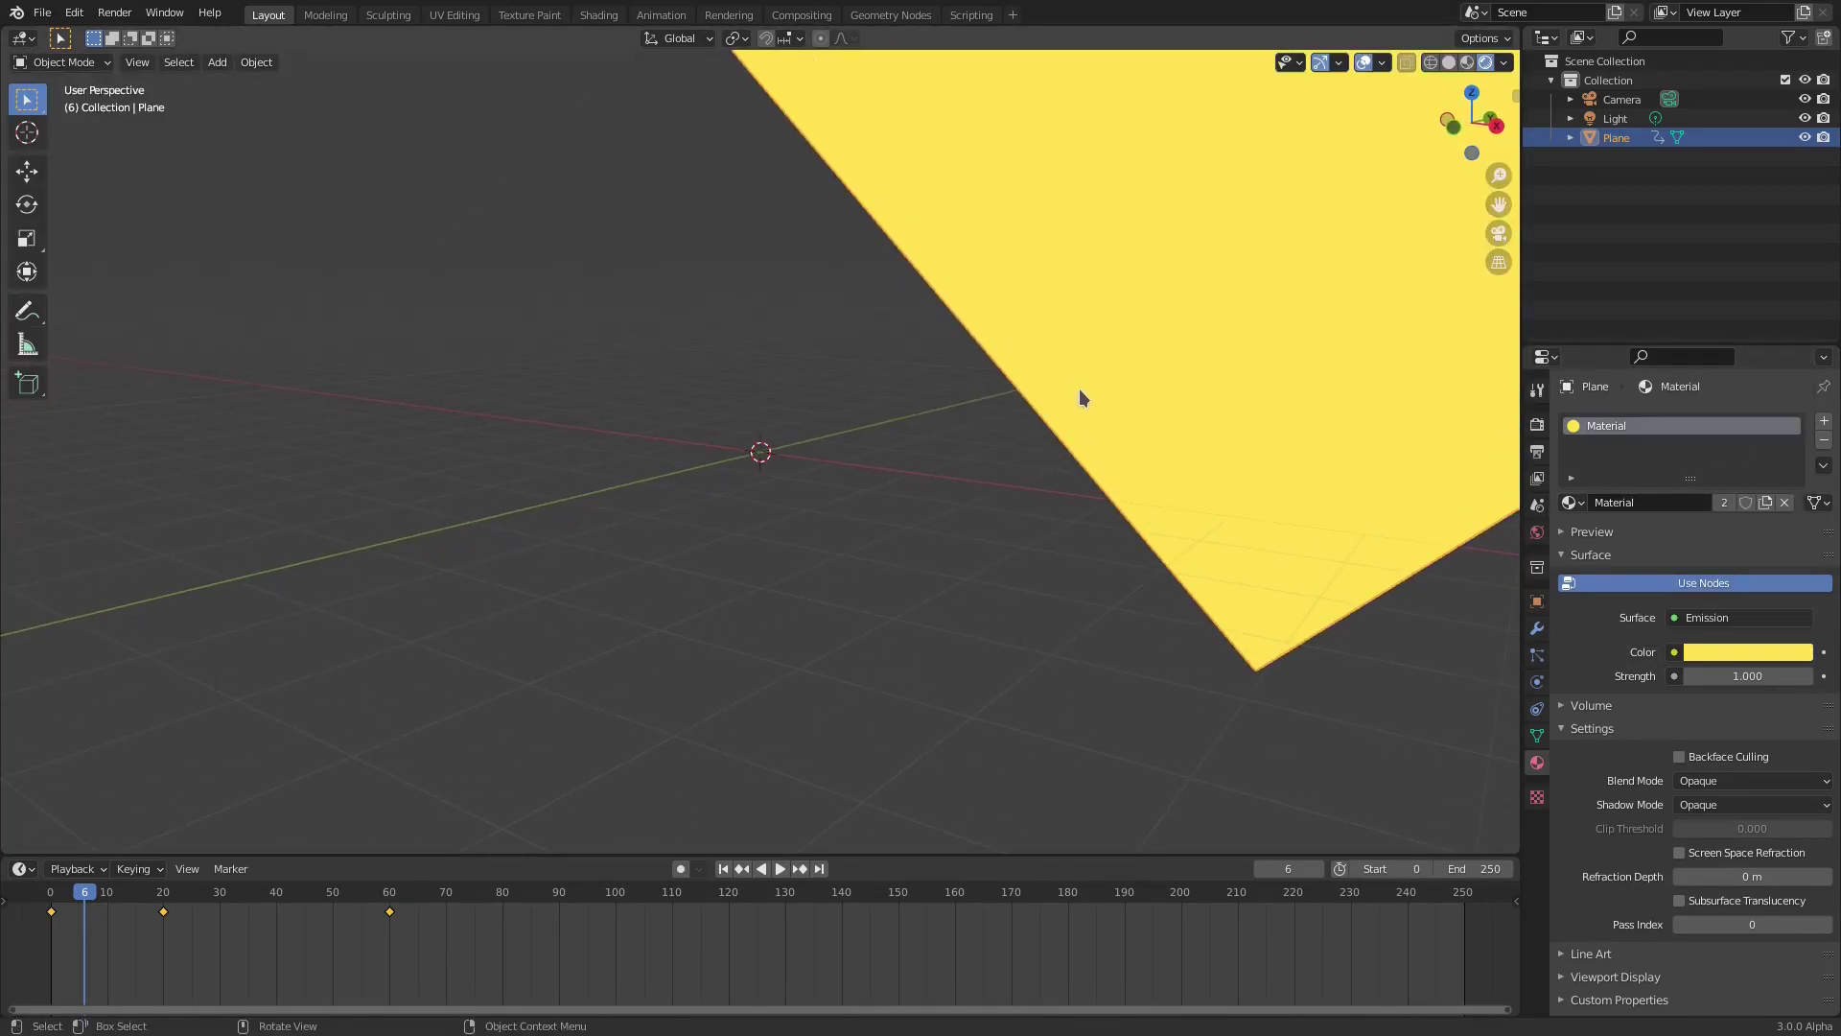
Duplicate the yellow plane and leave the copy at the same location
left_click(1315, 304)
left_click(1135, 508)
key("shift+d")
right_click(920, 477)
middle_click_drag(1191, 535, 1011, 328)
middle_click_drag(1193, 227, 1336, 357)
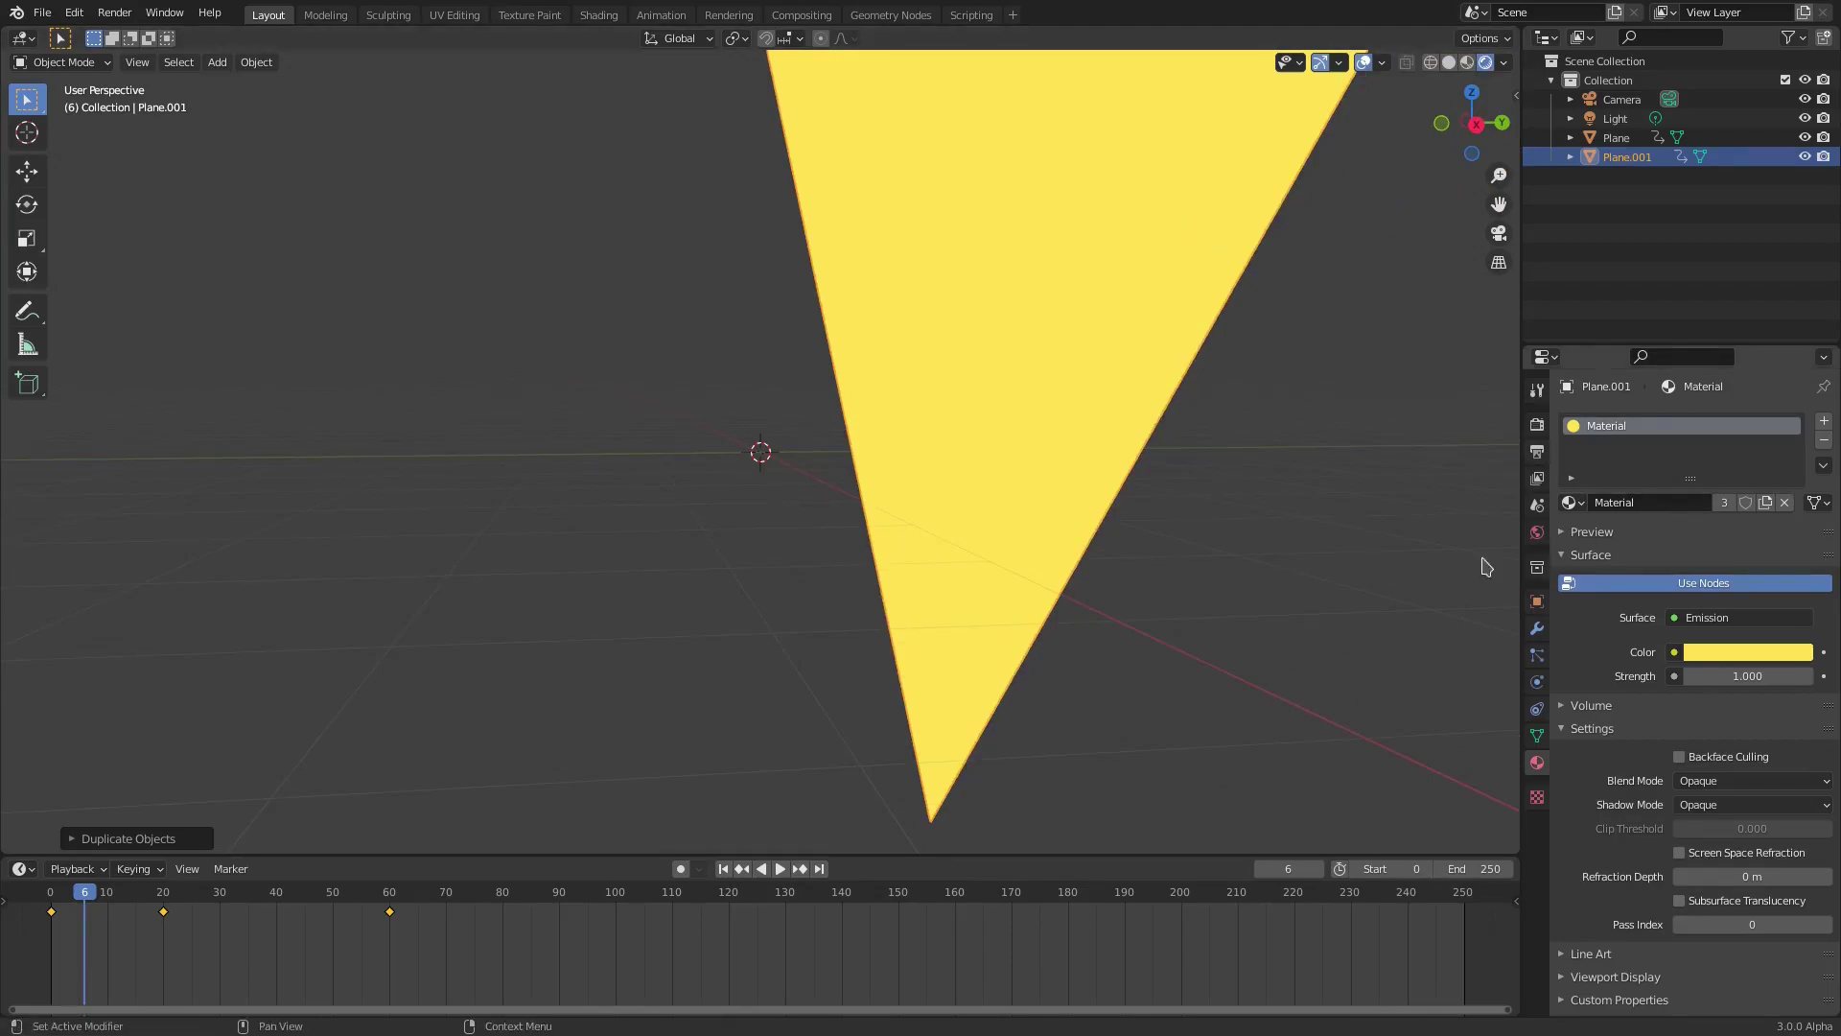
Make the copy's material single-user, rename it red, and set its emission color to red with hue 0.001 and value 1.000
left_click(1727, 508)
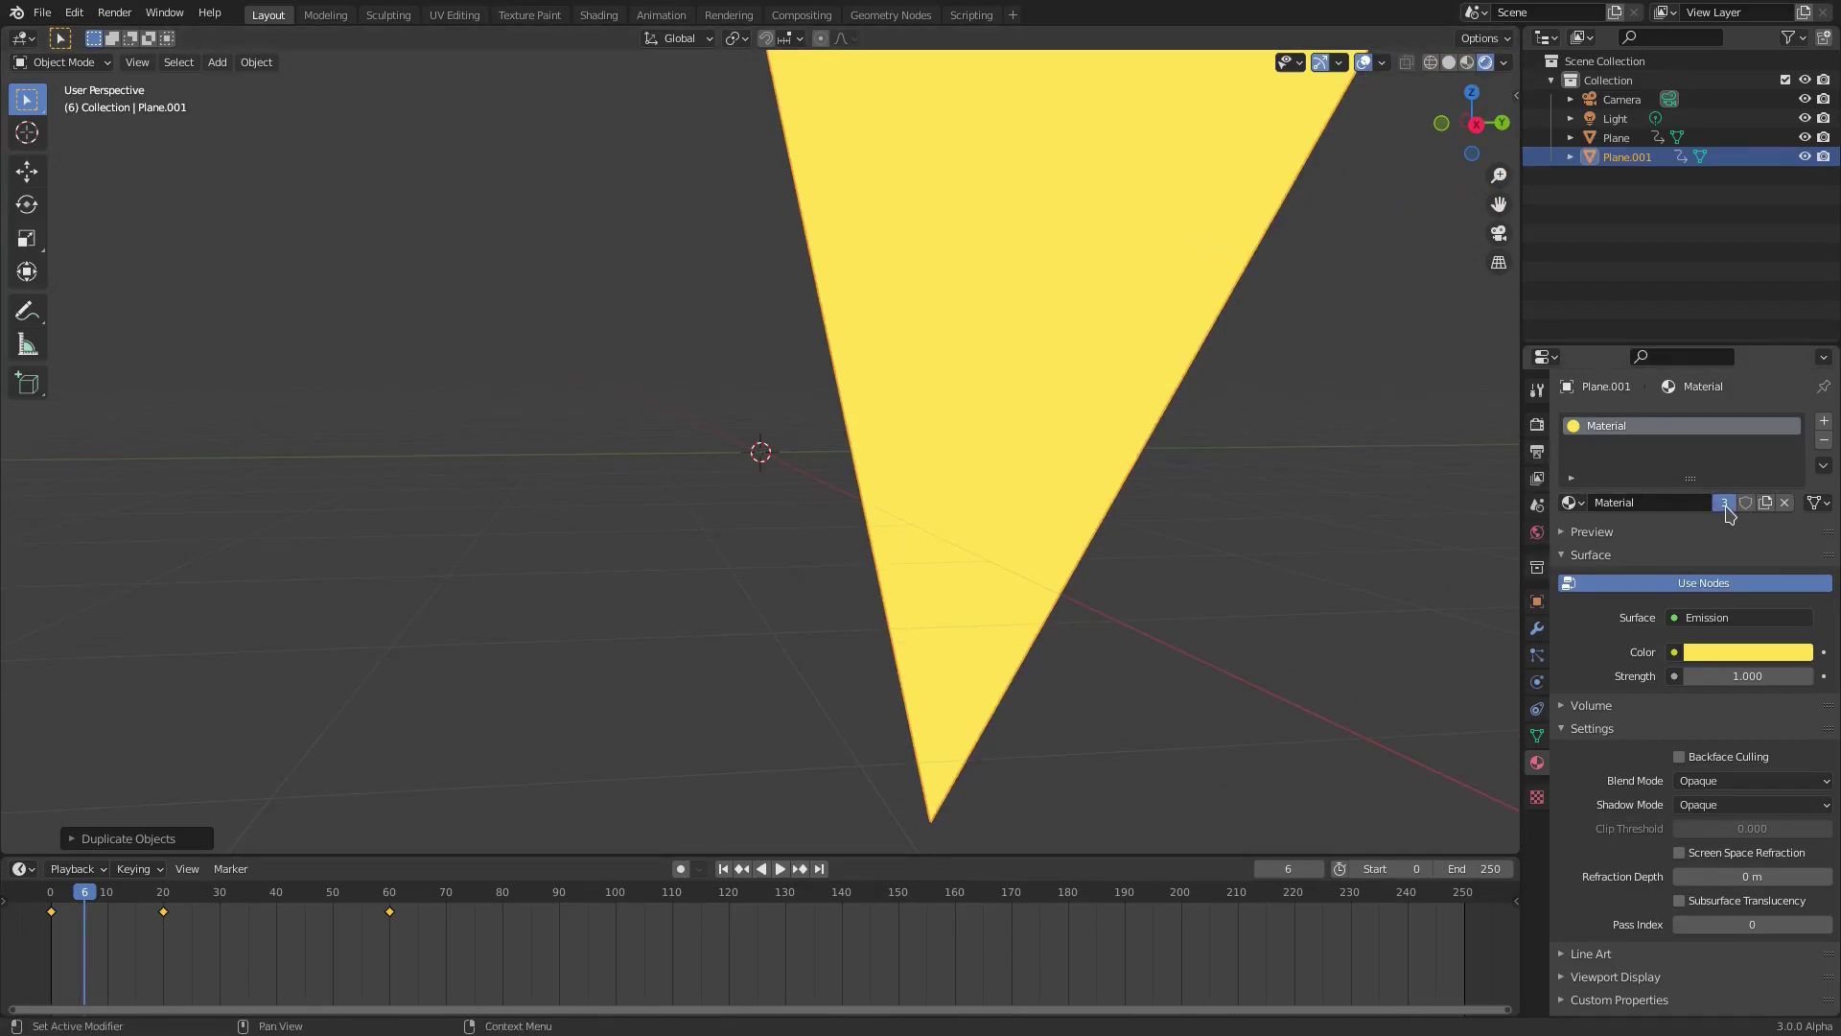
left_click(1673, 498)
type("red")
key("Return")
left_click(1748, 653)
left_click_drag(1680, 502, 1712, 500)
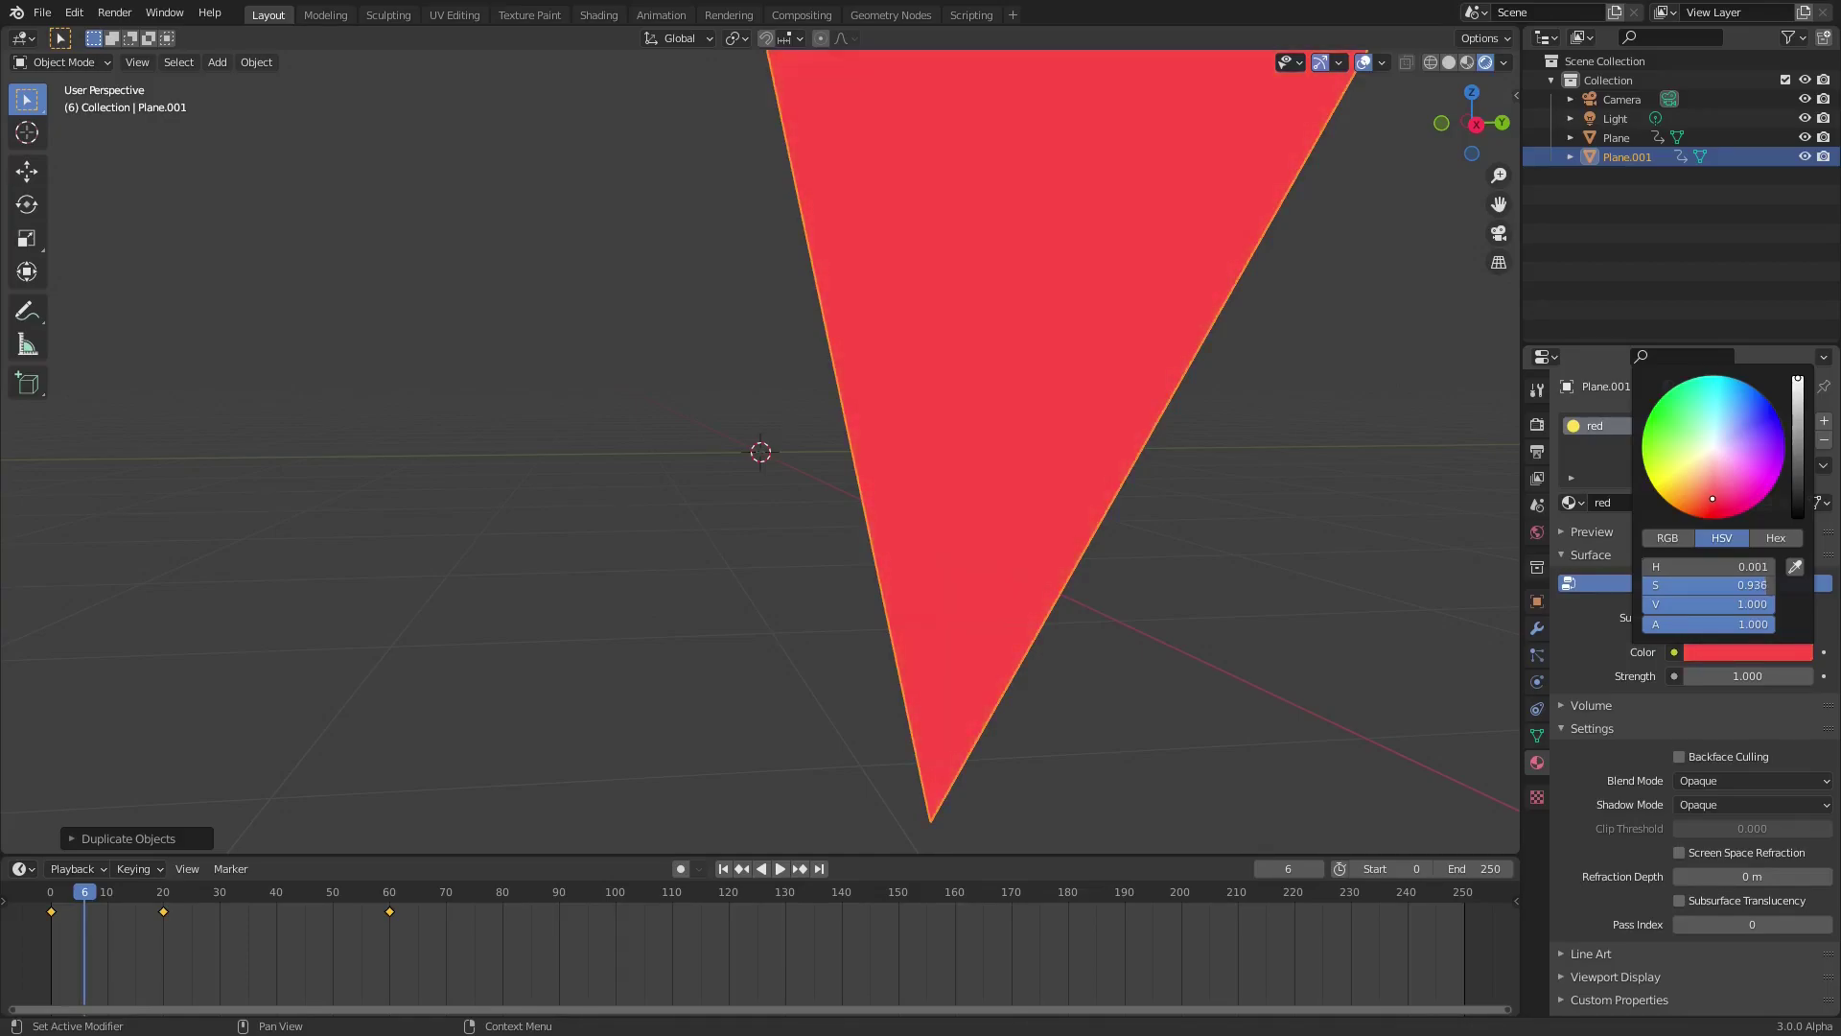
middle_click_drag(1119, 502, 1241, 516)
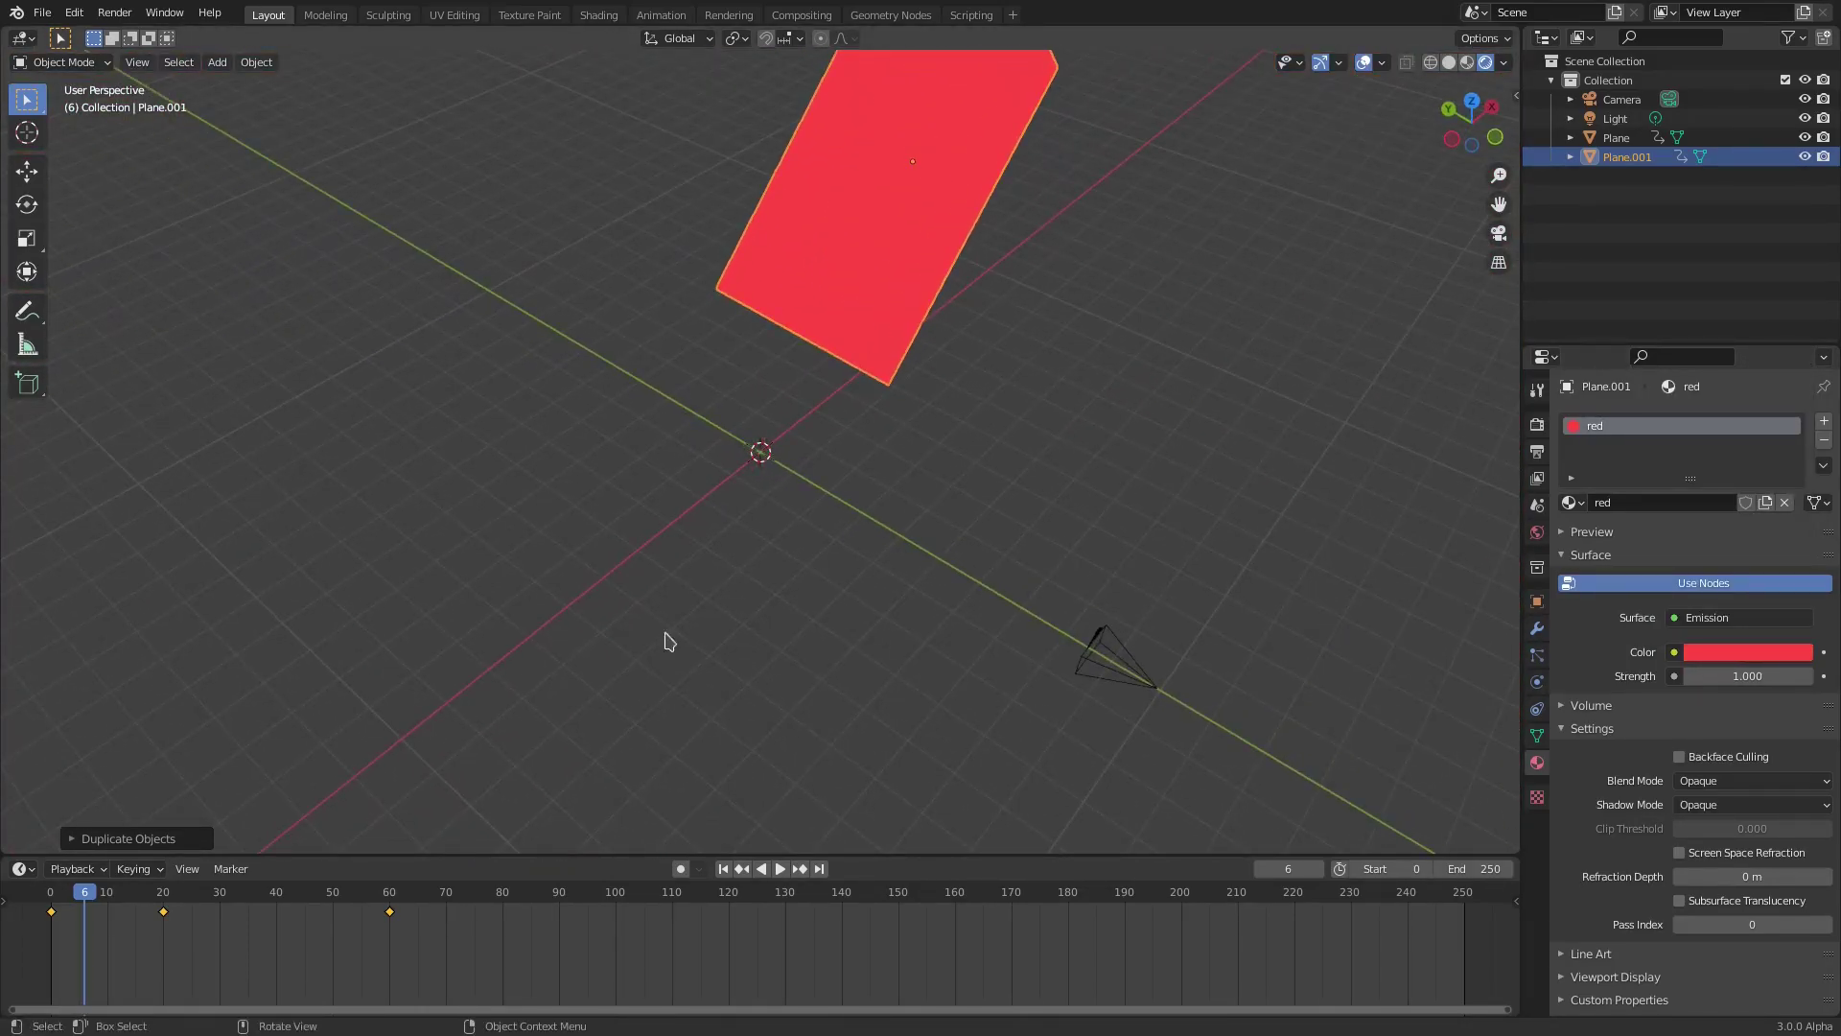
Go to frame 0 and enter Edit Mode on the red plane
mouse_move(86, 894)
left_mouse_down()
mouse_move(173, 896)
mouse_move(50, 896)
left_mouse_up()
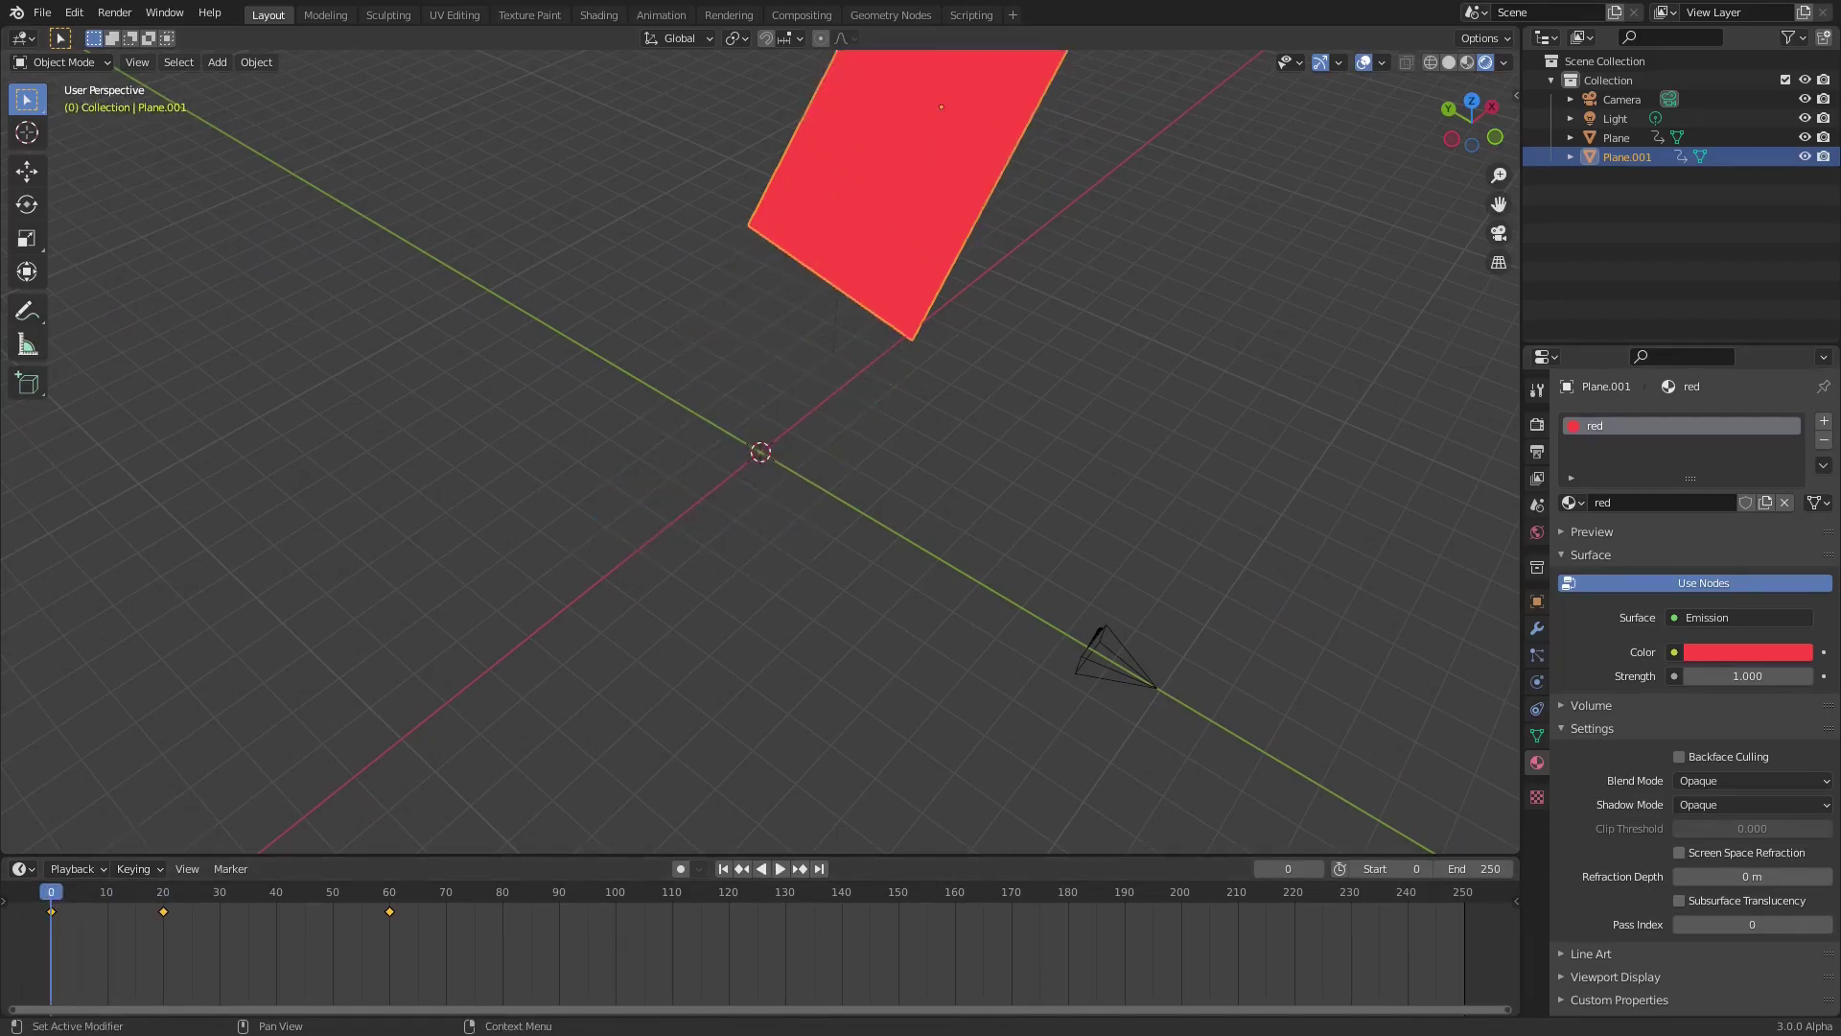
middle_click_drag(1323, 358, 935, 425)
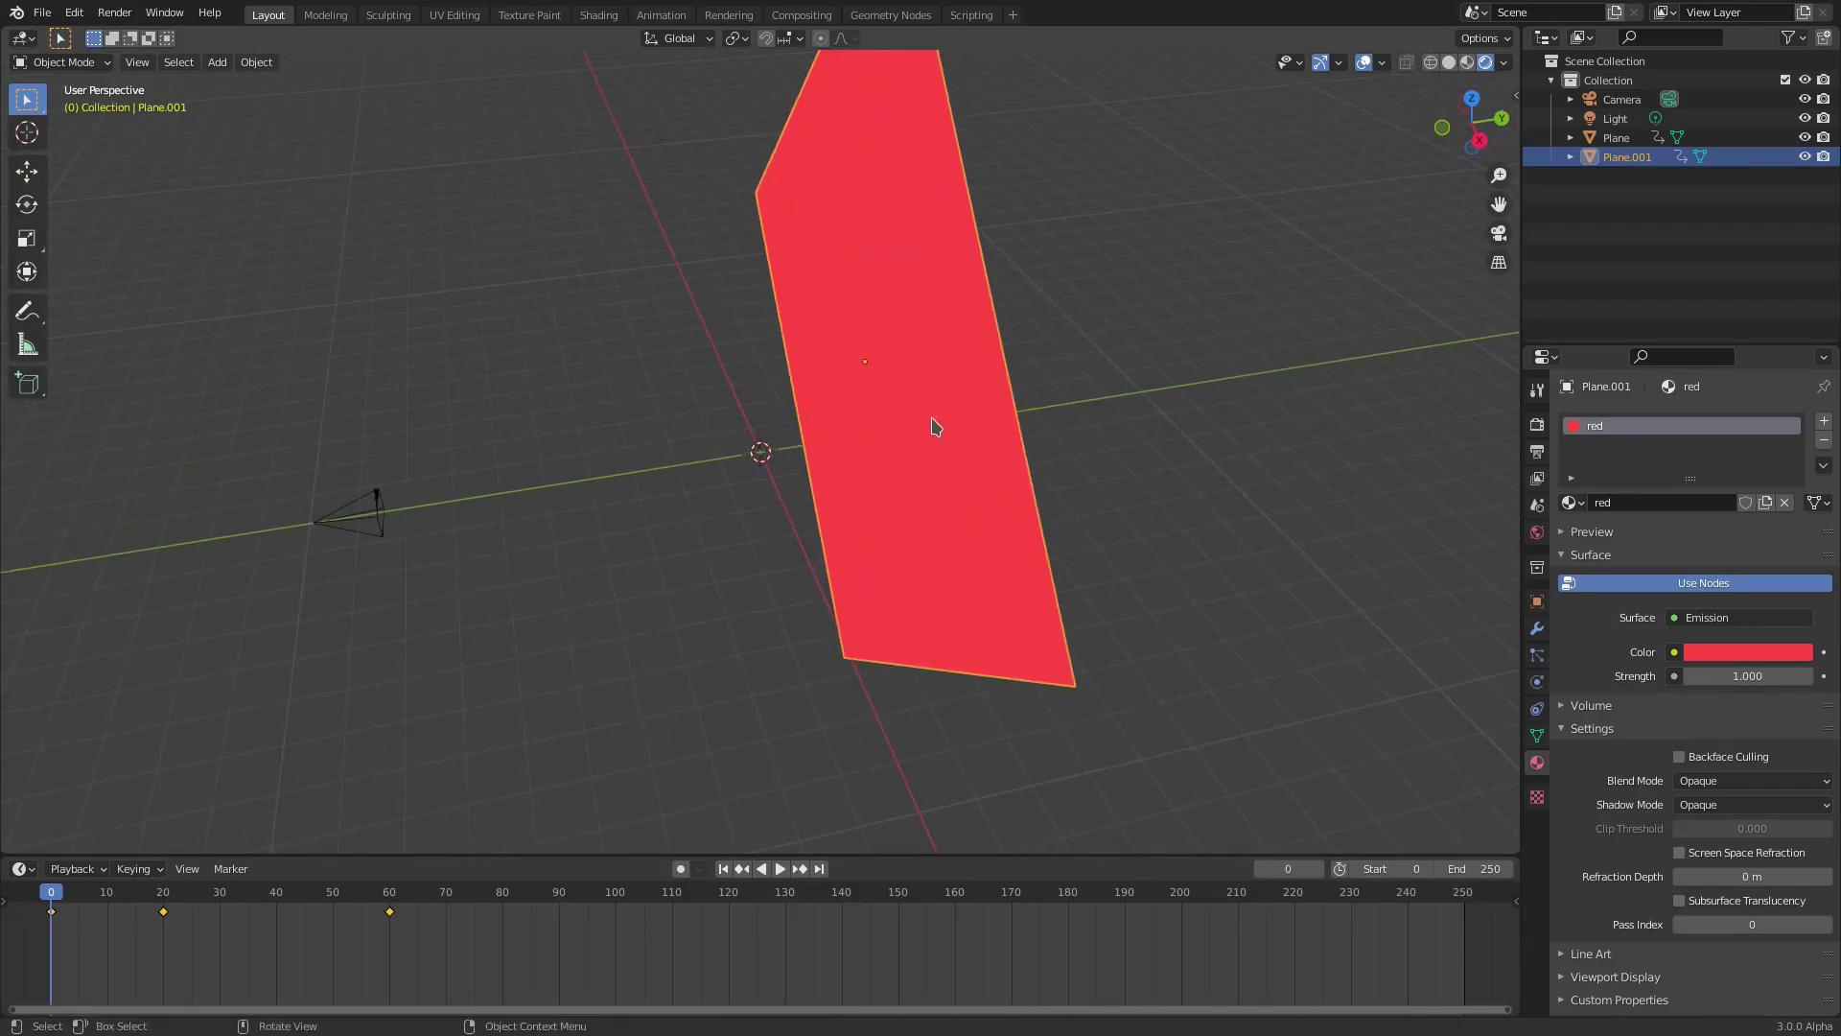
scroll(1044, 444, "up", 2)
scroll(1043, 444, "down", 1)
key("Tab")
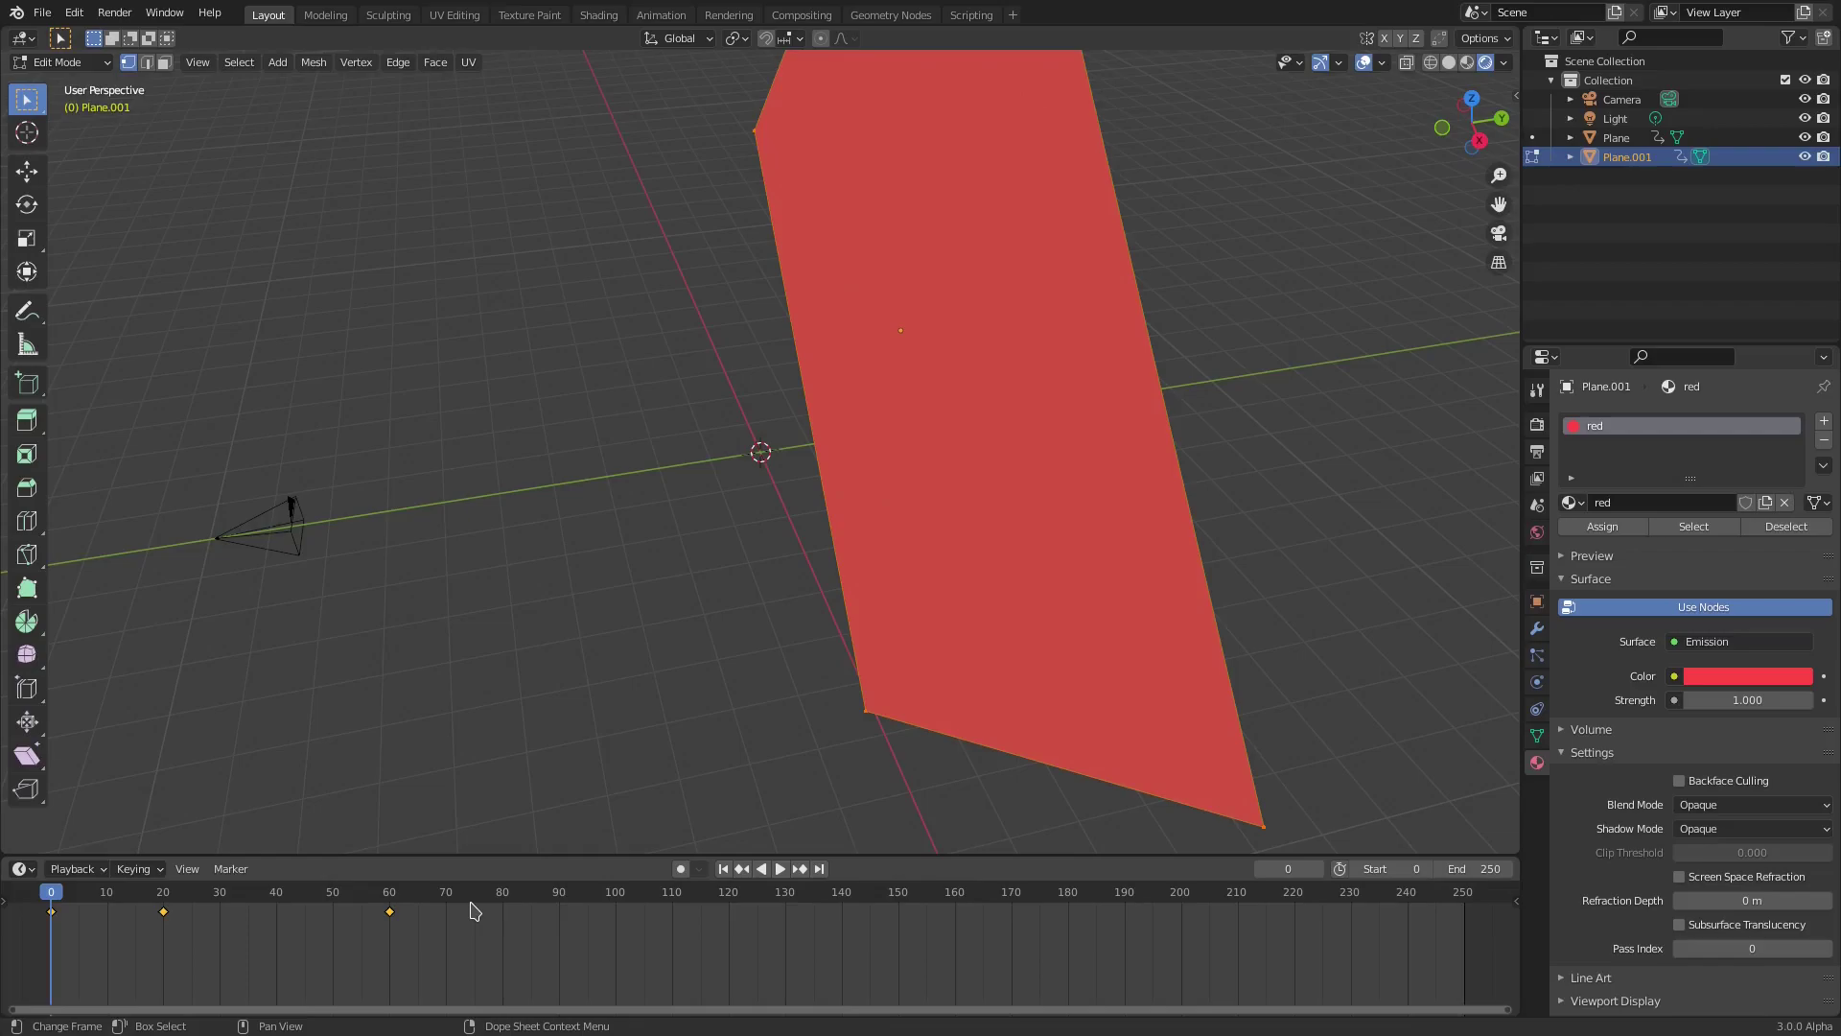
middle_click_drag(1011, 662, 1183, 490)
key("g")
key("y")
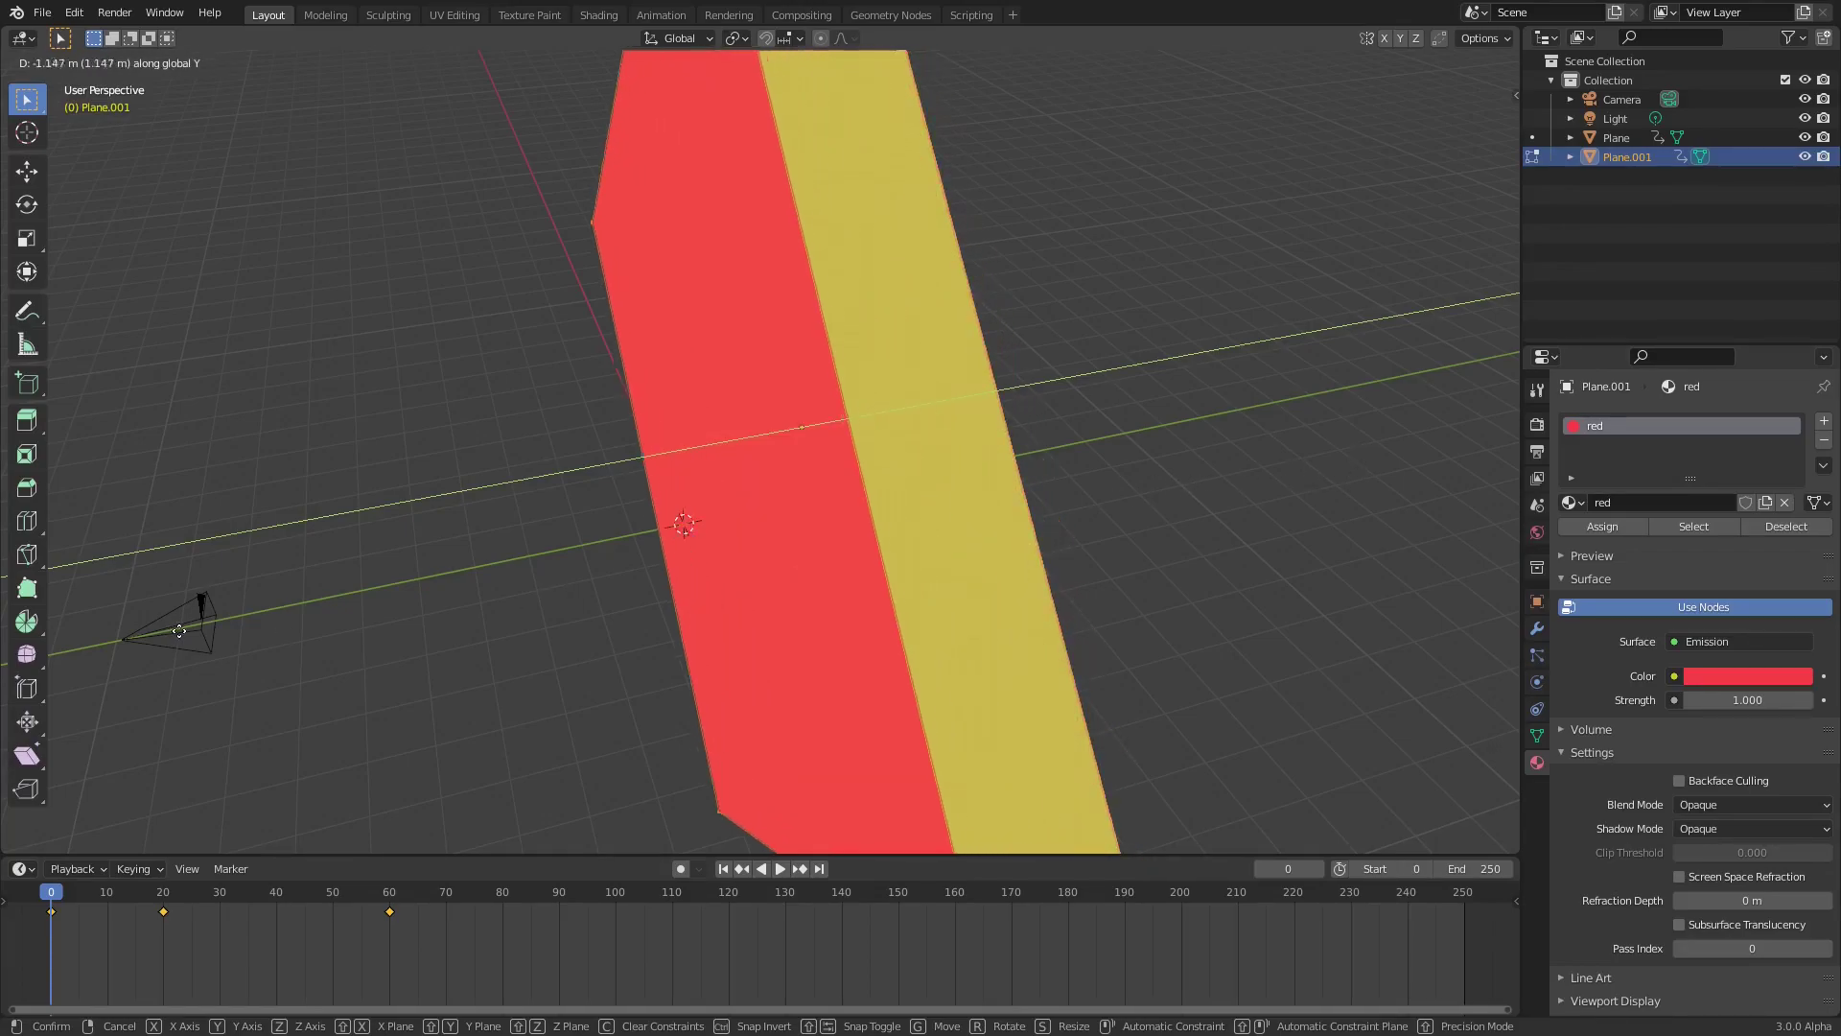
left_click(1180, 494)
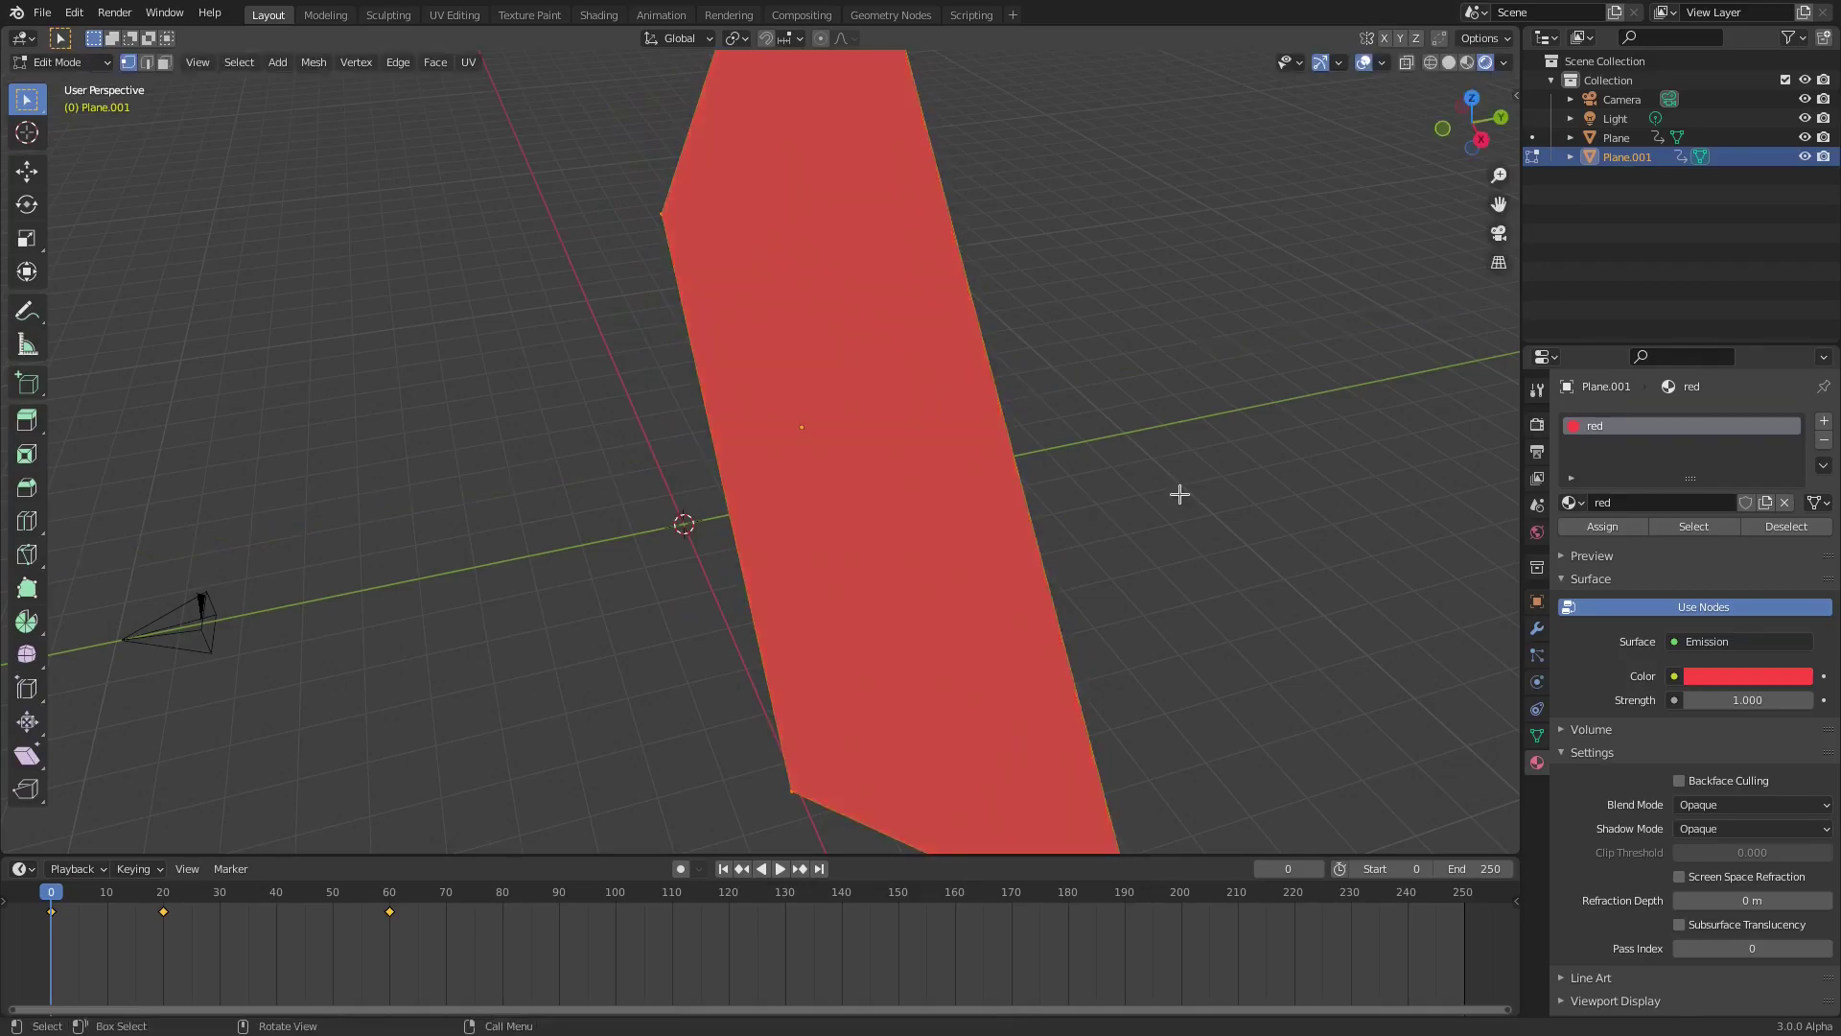
Move the red plane's mesh about 0.03 m toward the camera along global Y, just in front of the yellow plane
key("g")
key("y")
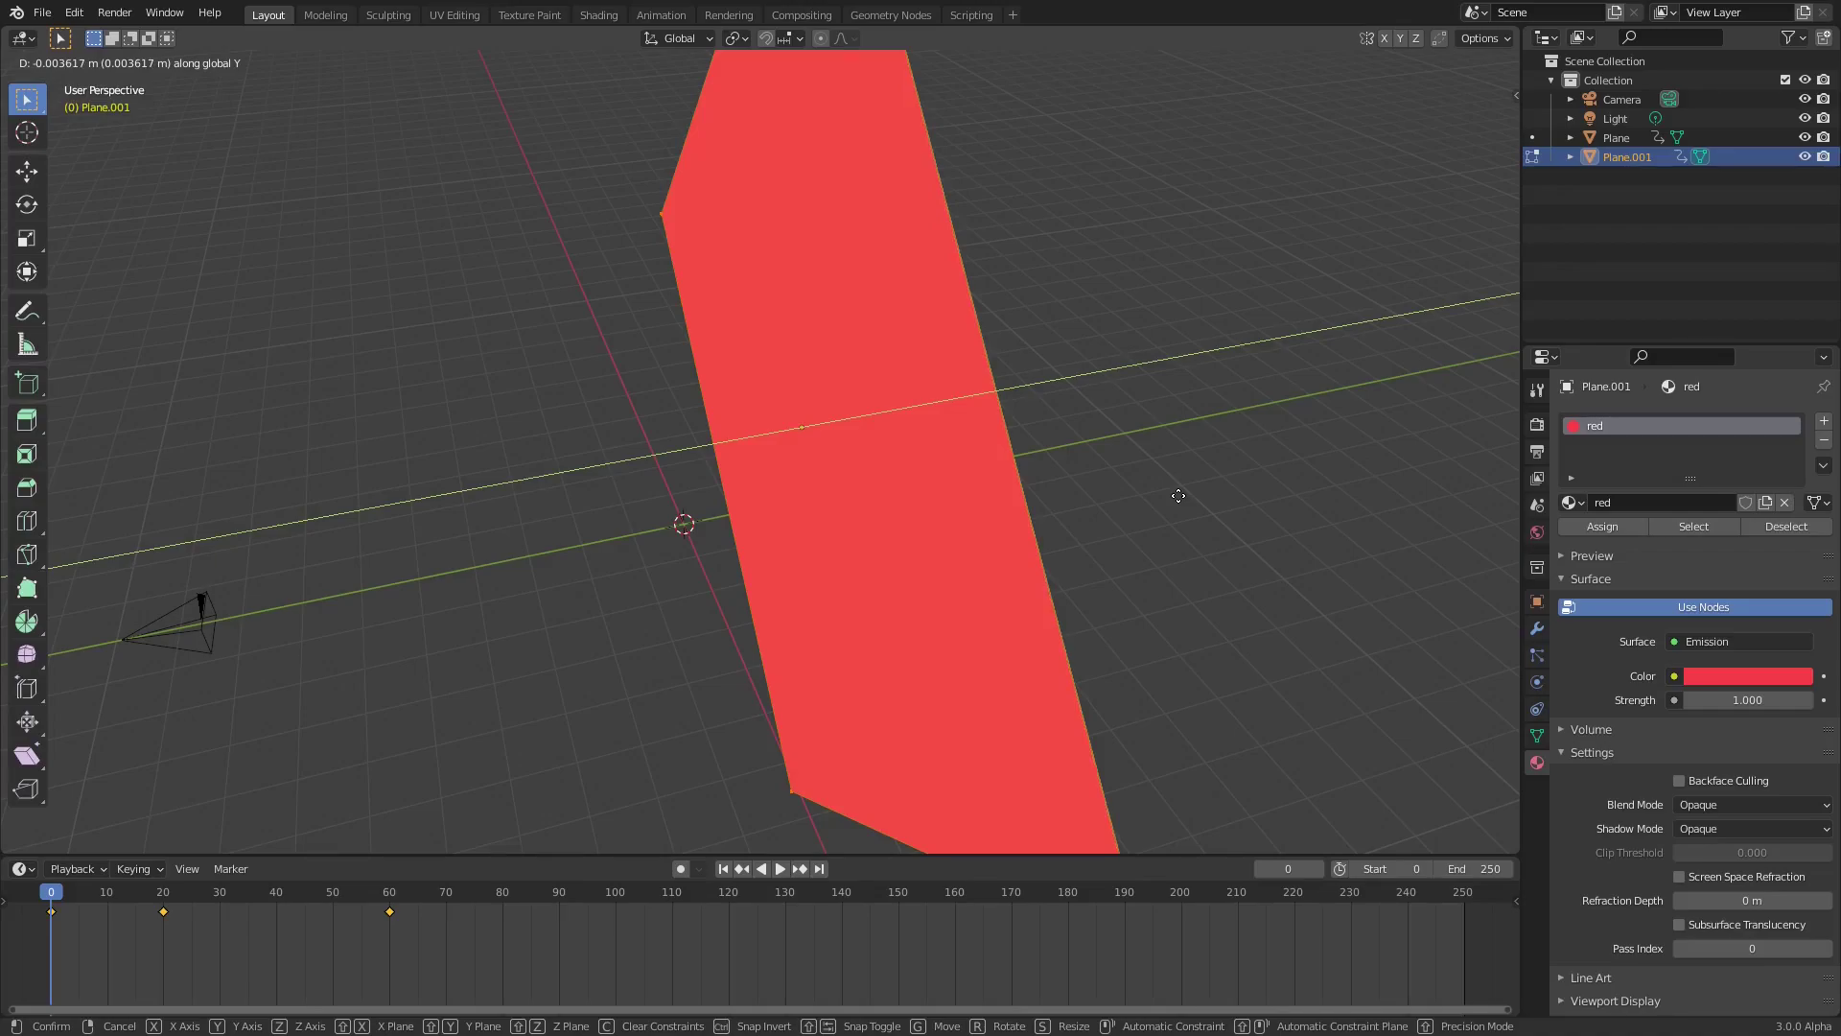
left_click(1179, 495)
middle_click_drag(1172, 498, 1029, 576)
key("Tab")
scroll(1029, 576, "up", 5)
key("Tab")
key("Tab")
key("Tab")
key("g")
key("y")
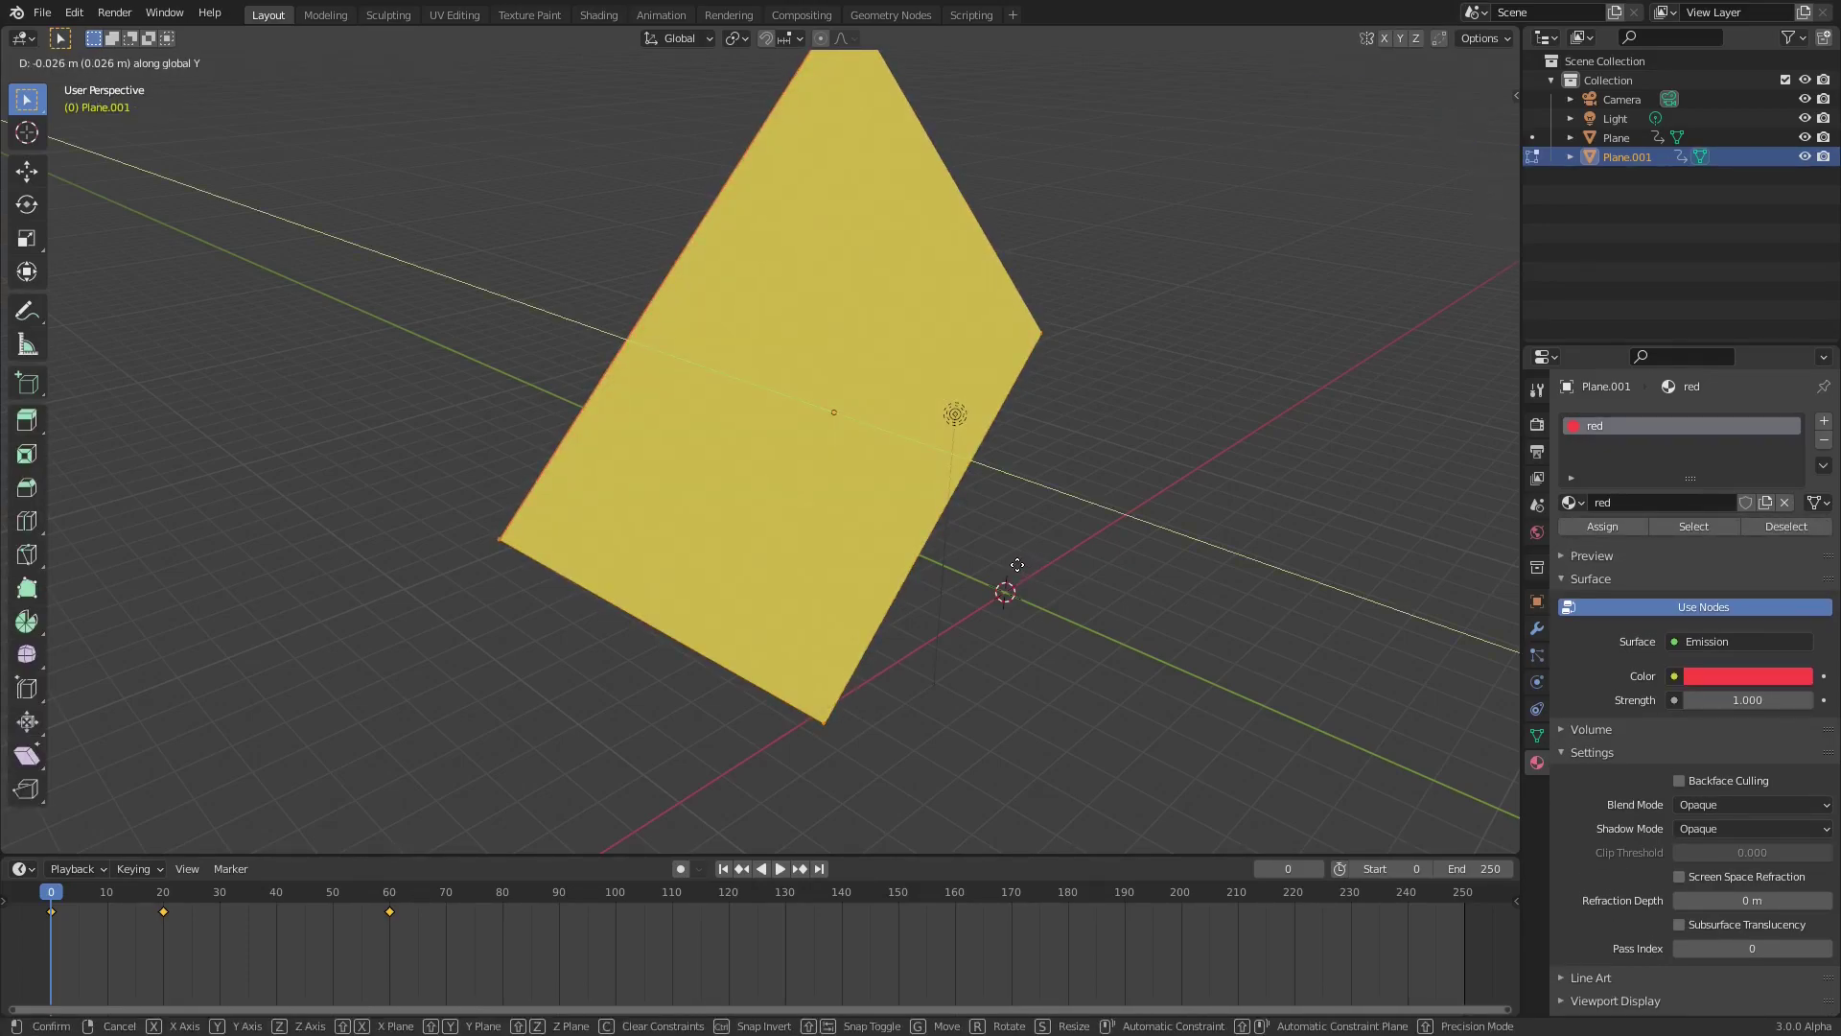
left_click(1031, 571)
Shift all of the red plane's keyframes 10 frames later, to frames 10, 30 and 70
scroll(1035, 572, "down", 4)
middle_click_drag(1040, 577, 814, 682)
key("space")
left_click(82, 894)
key("Escape")
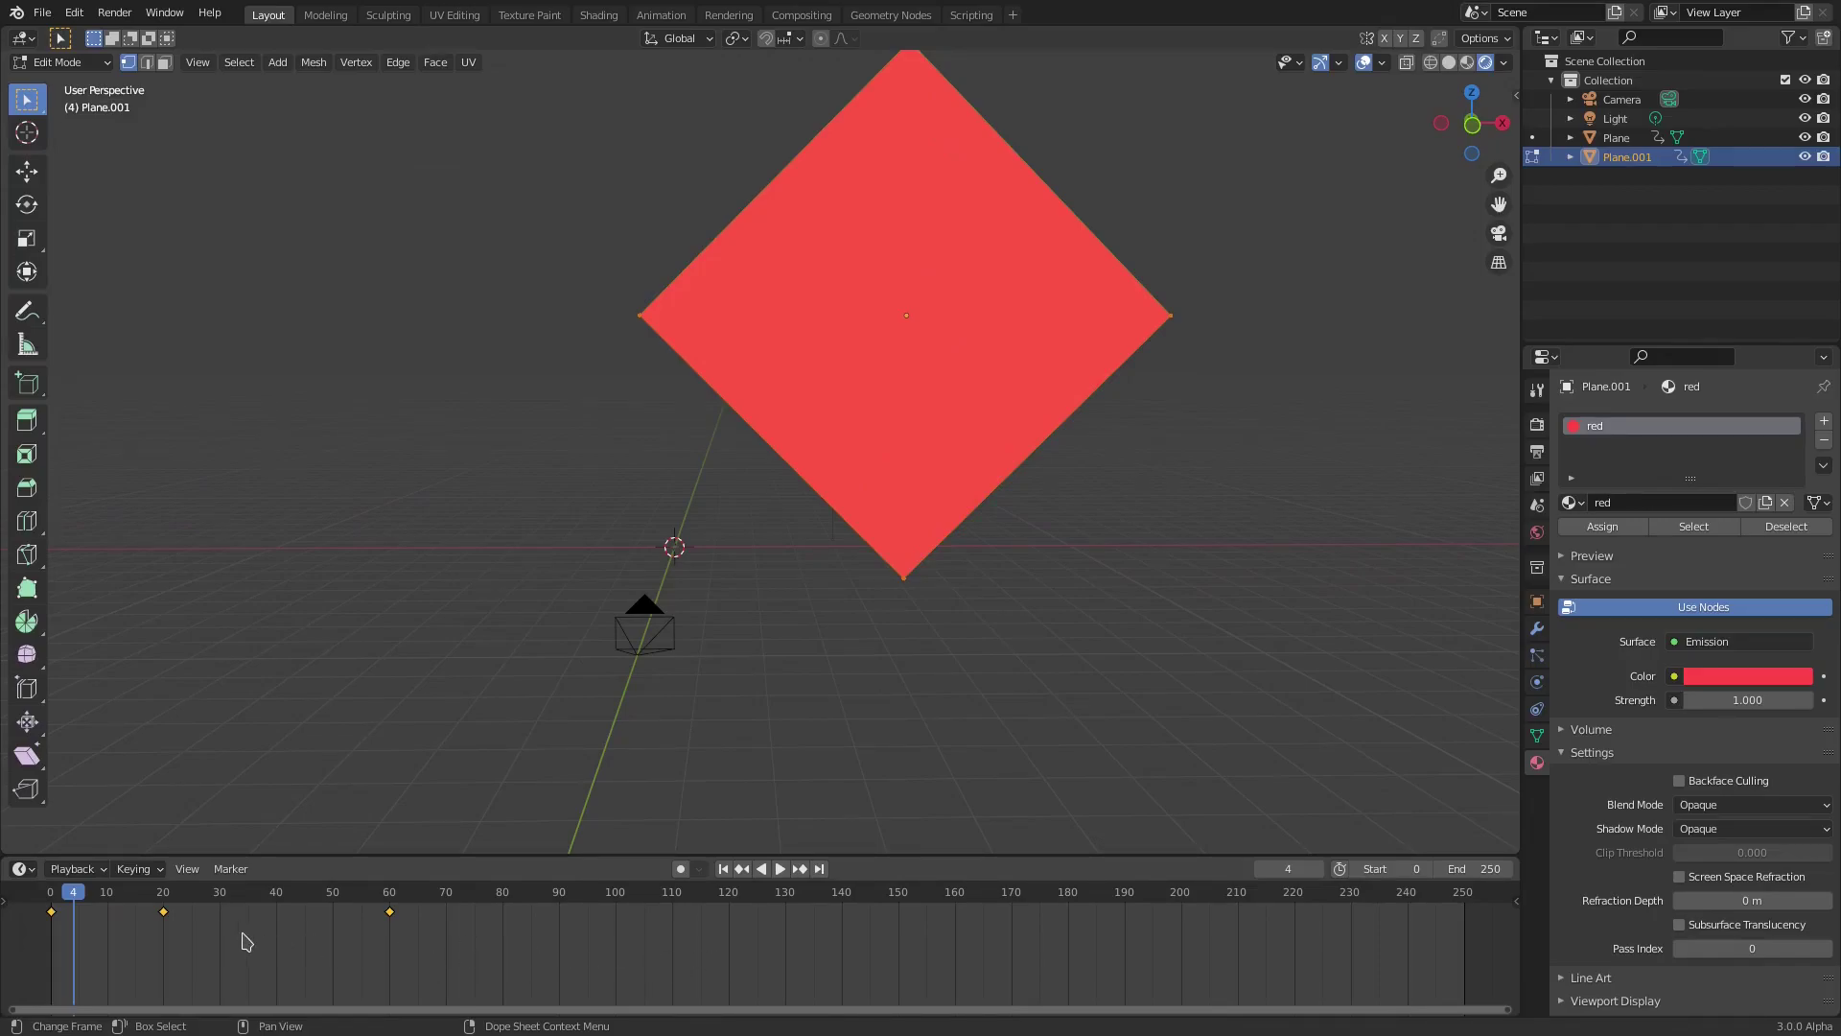
key("g")
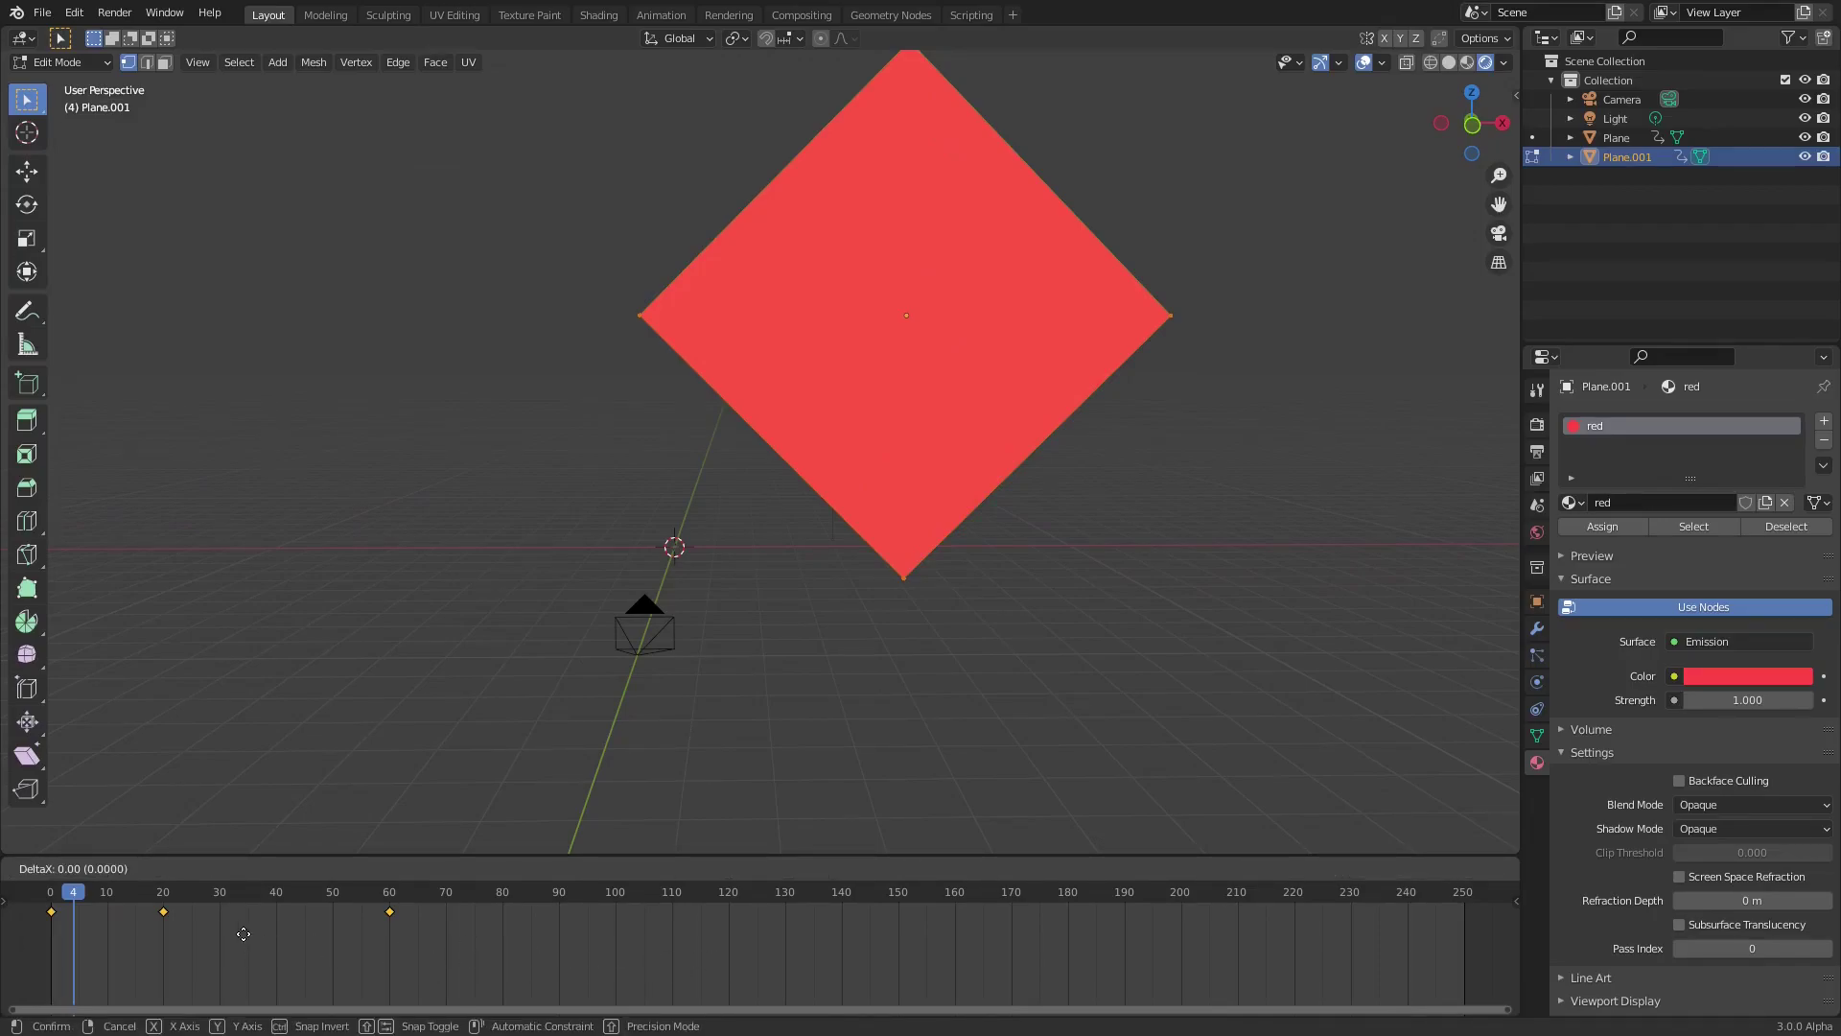
left_click(299, 934)
Play the animation from frame 0 in the camera view to review the yellow and red planes, and stop at frame 56
key("KP_0")
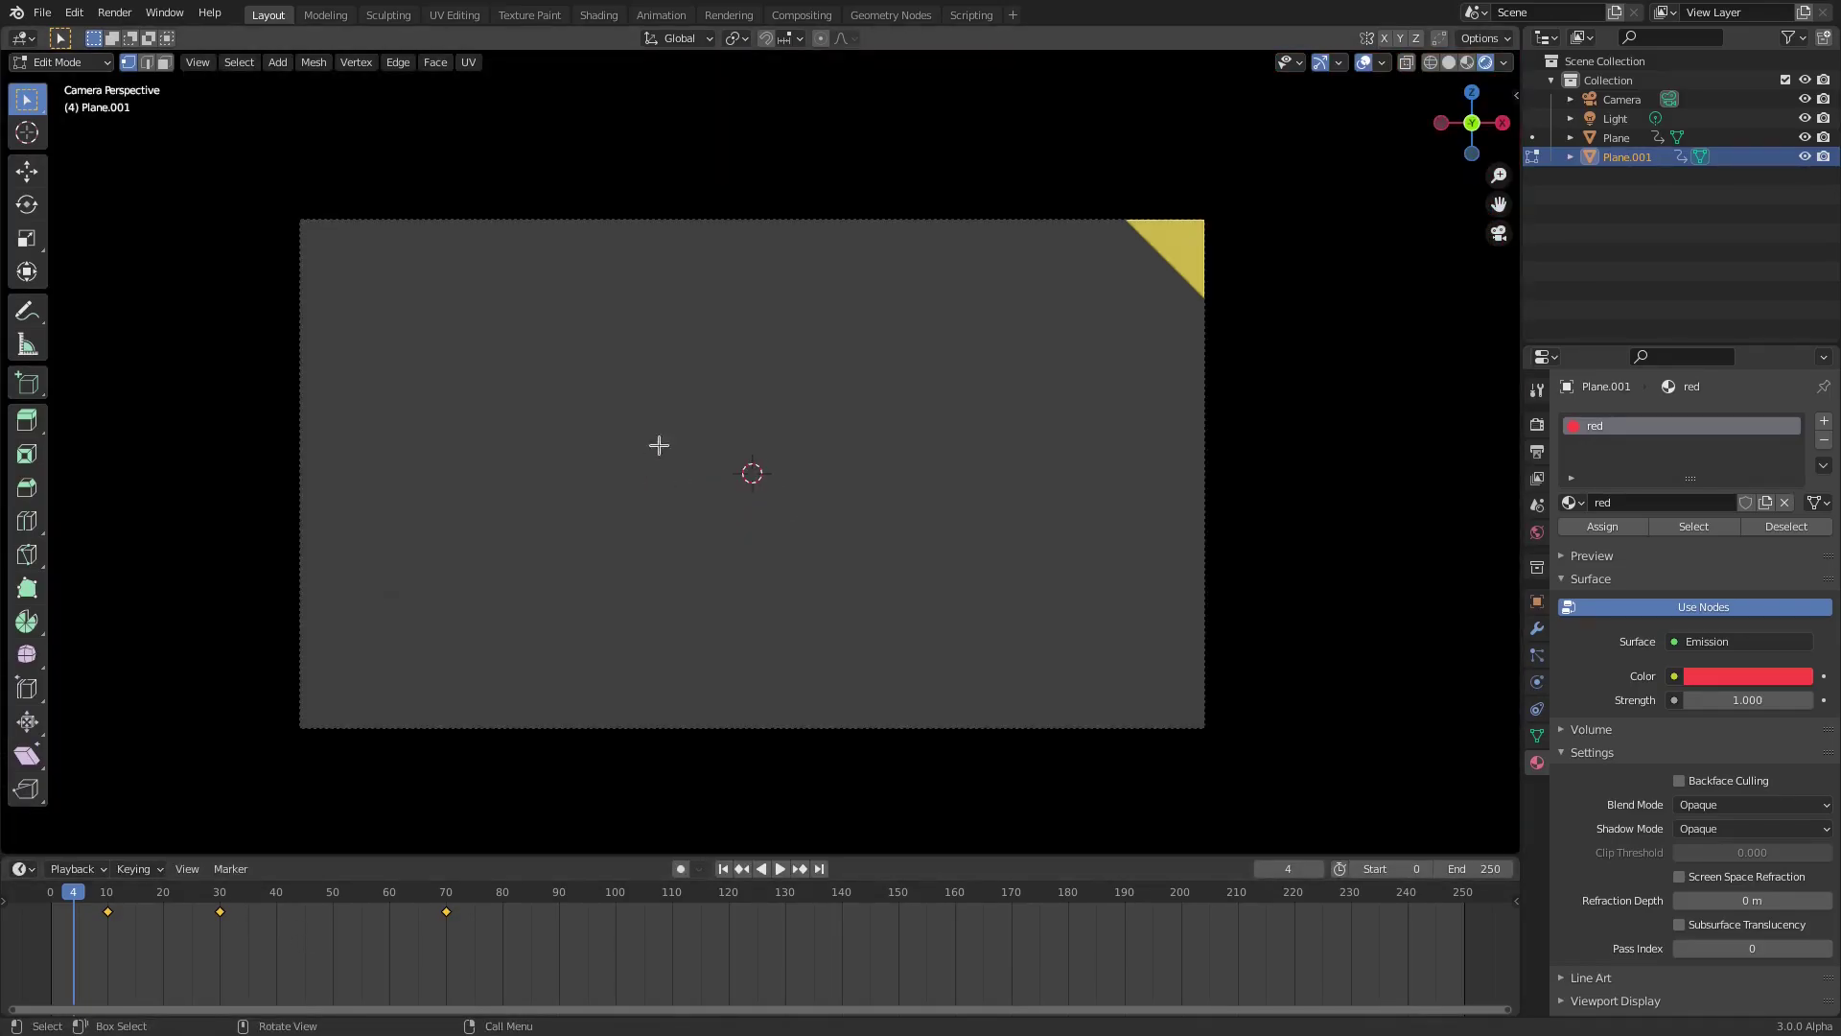
key("Left")
key("Left")
key("Left")
key("Left")
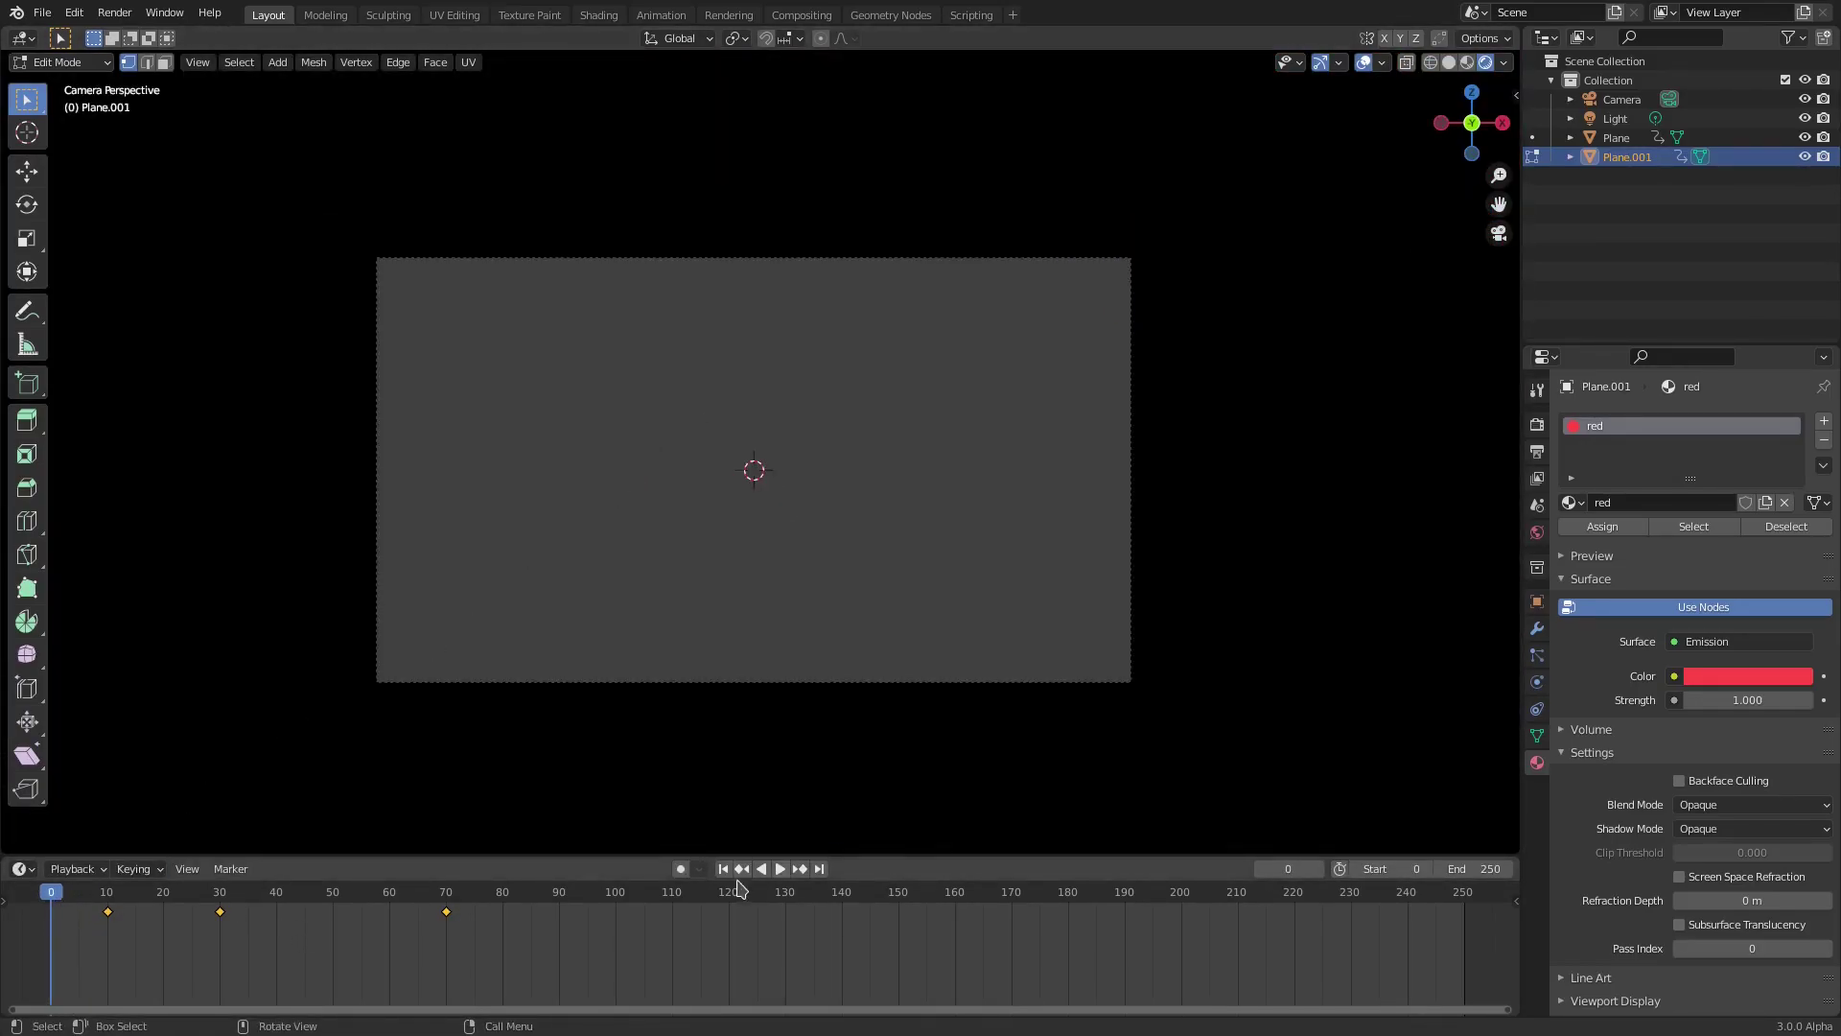
left_click(780, 868)
left_click(722, 870)
left_click(722, 870)
left_click(723, 870)
left_click(723, 870)
left_click(722, 870)
key("Escape")
Leave Edit Mode and duplicate the red plane in place
middle_click_drag(934, 543, 981, 570)
key("Tab")
scroll(985, 528, "up", 2)
key("shift+d")
right_click(1007, 493)
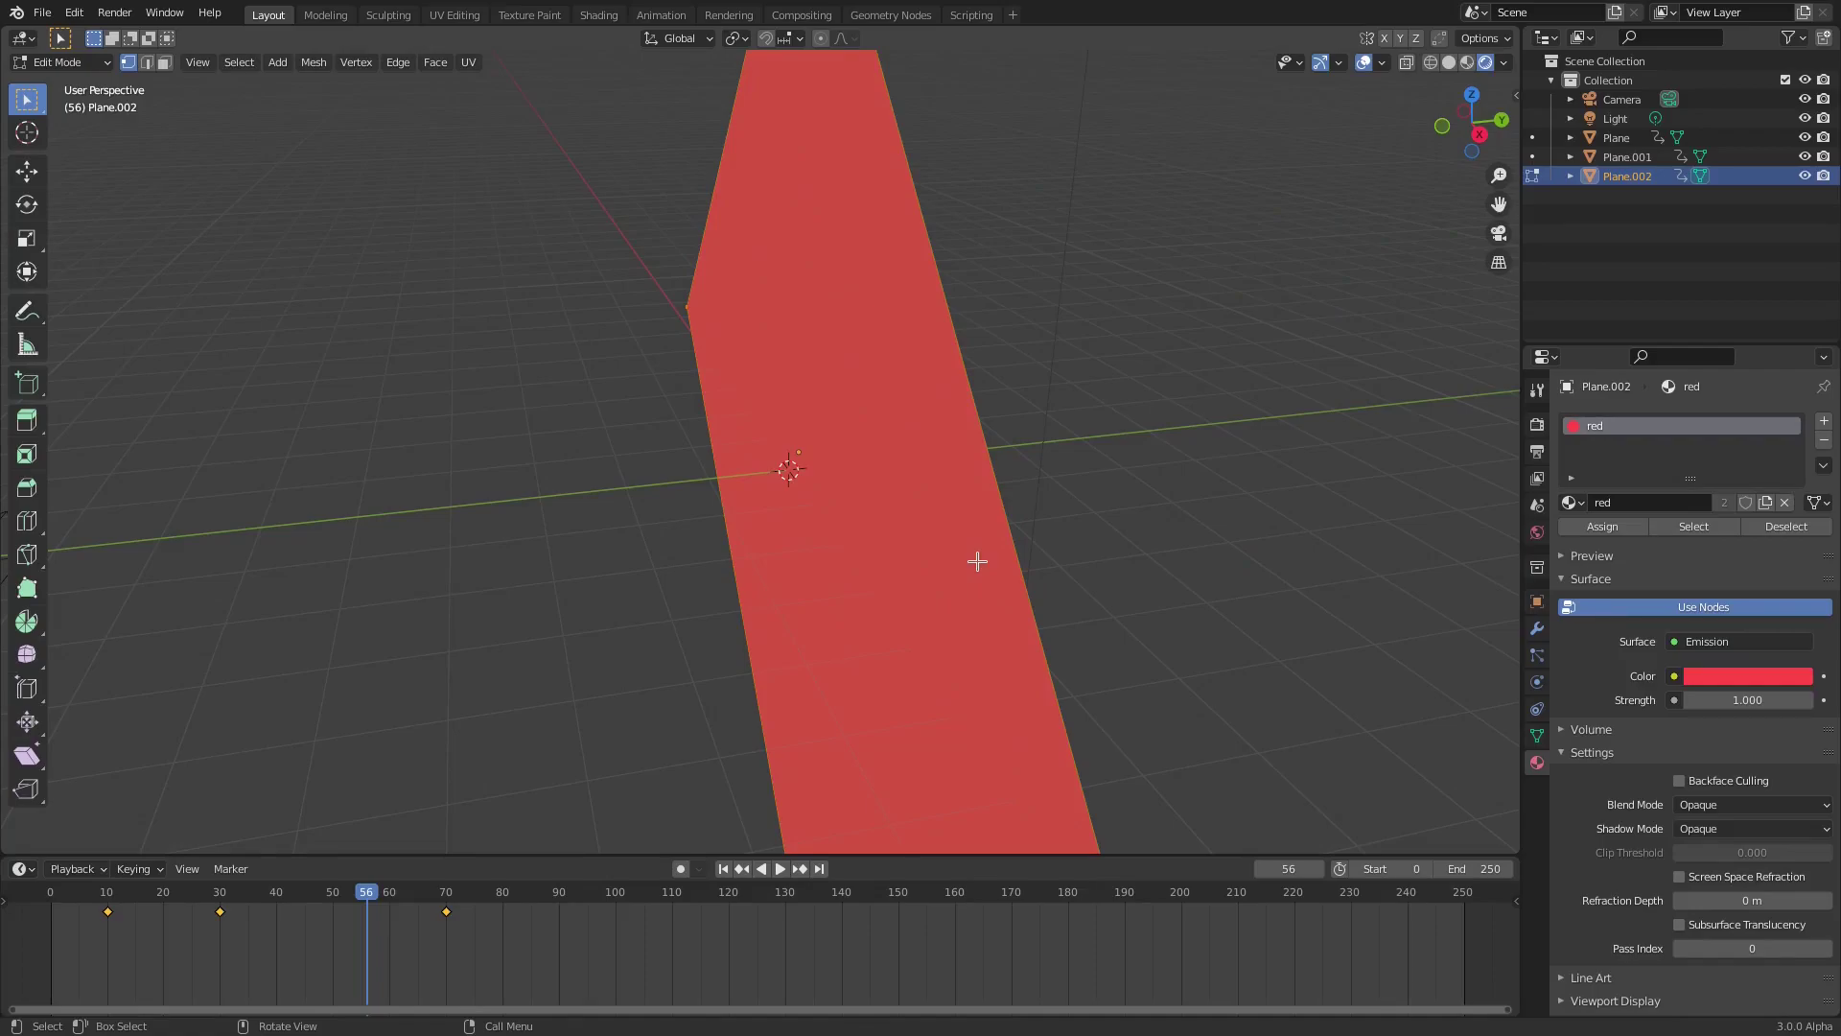
Move the new copy's mesh slightly toward the camera along global Y, in front of the red plane
key("g")
key("y")
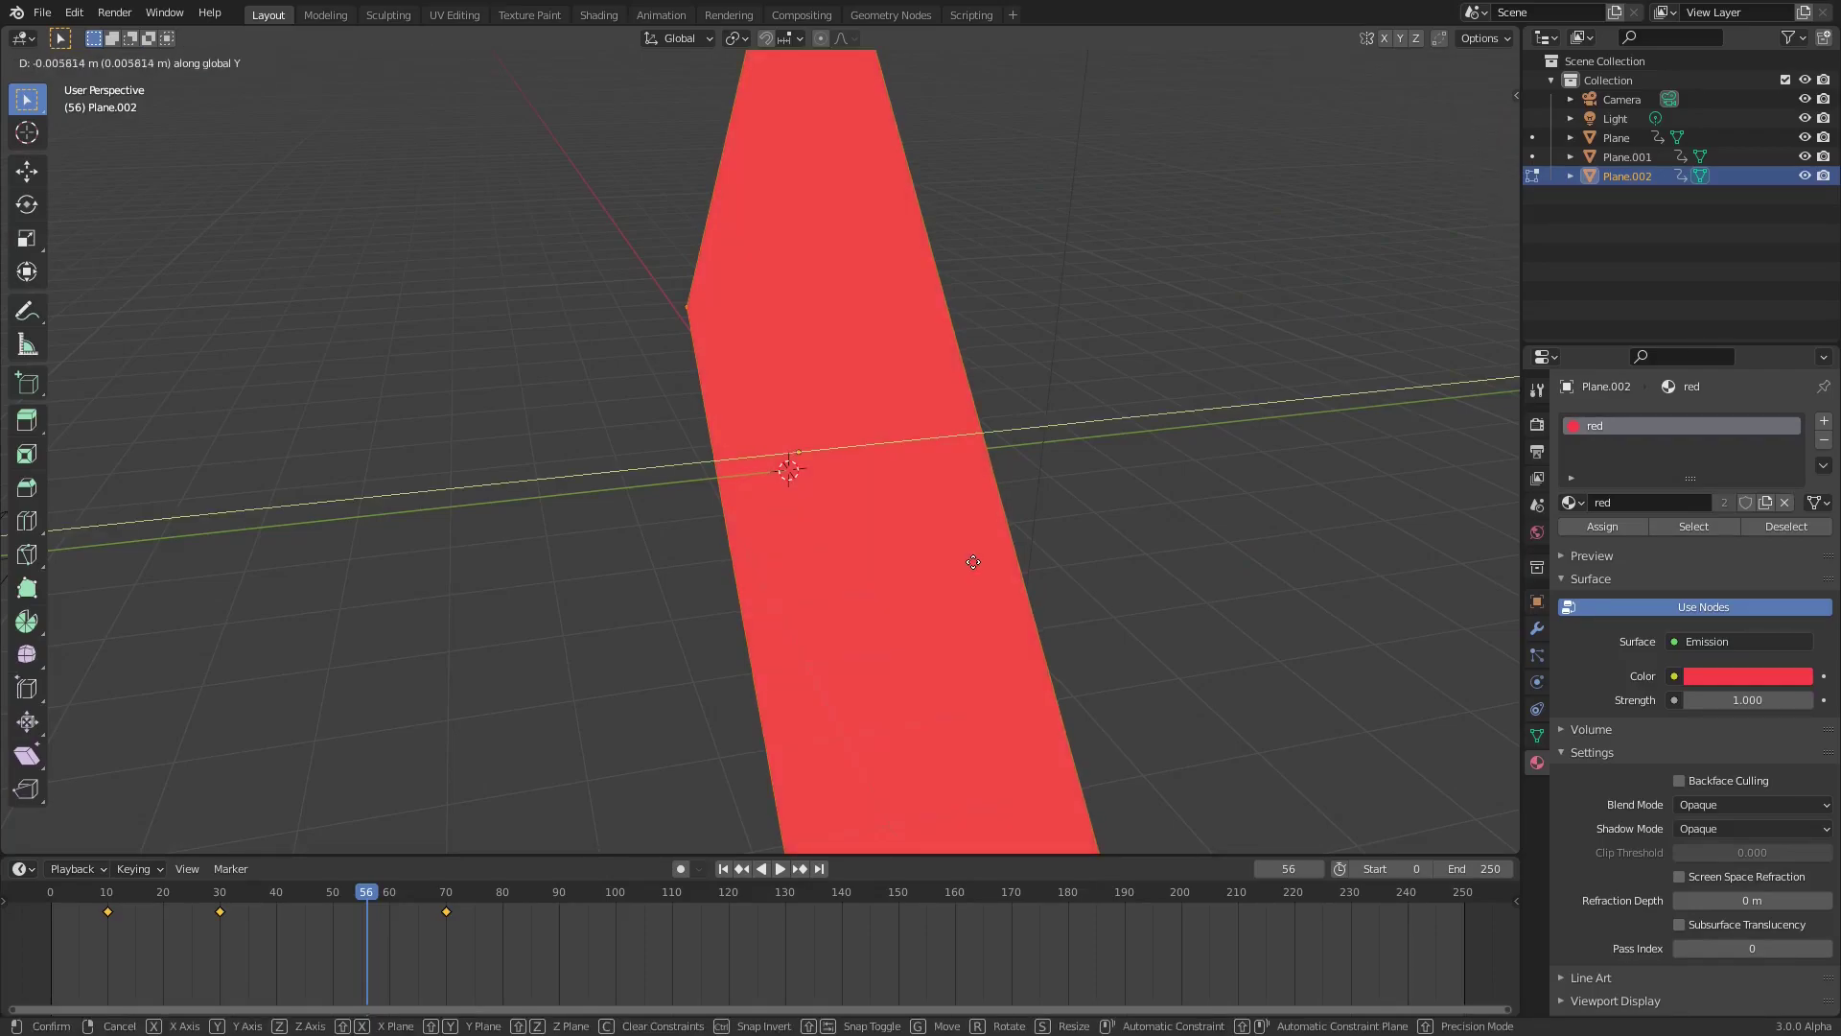
left_click(959, 556)
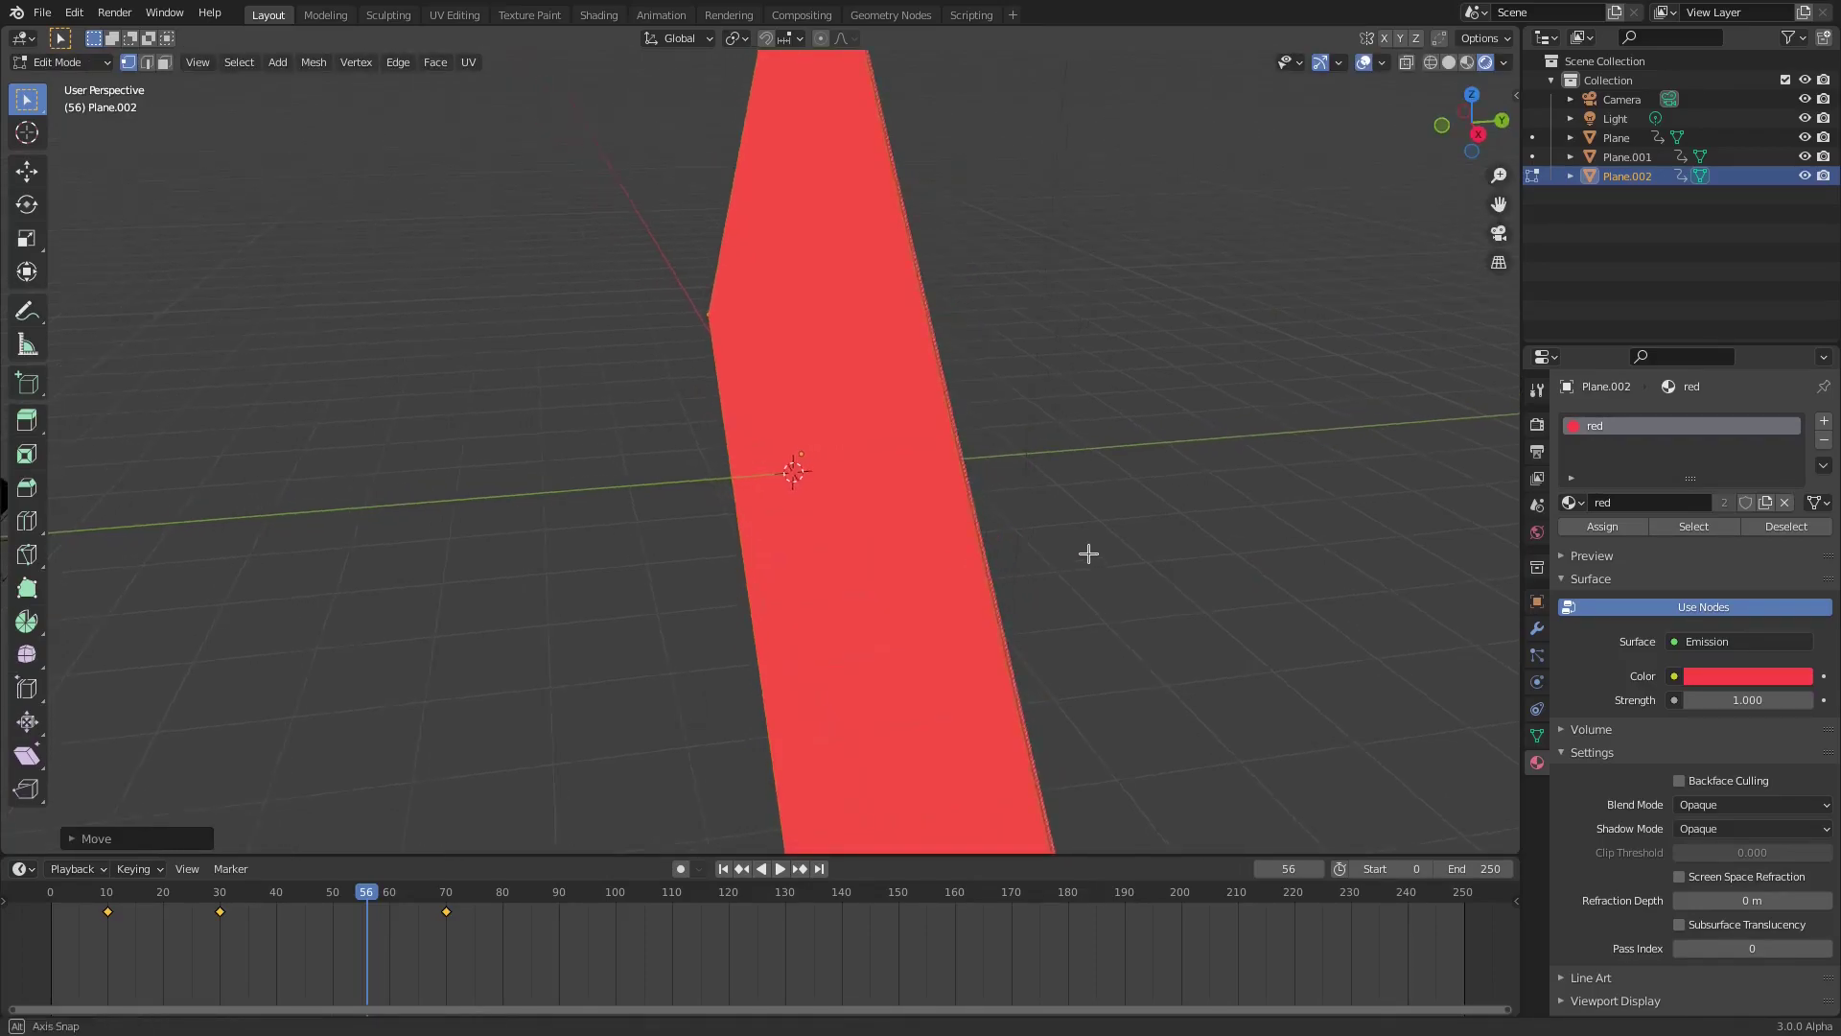
key("Tab")
Give the front copy its own material named pink with emission hue 0.935, saturation 0.793 and value 1.000
middle_click_drag(1282, 534, 1731, 521)
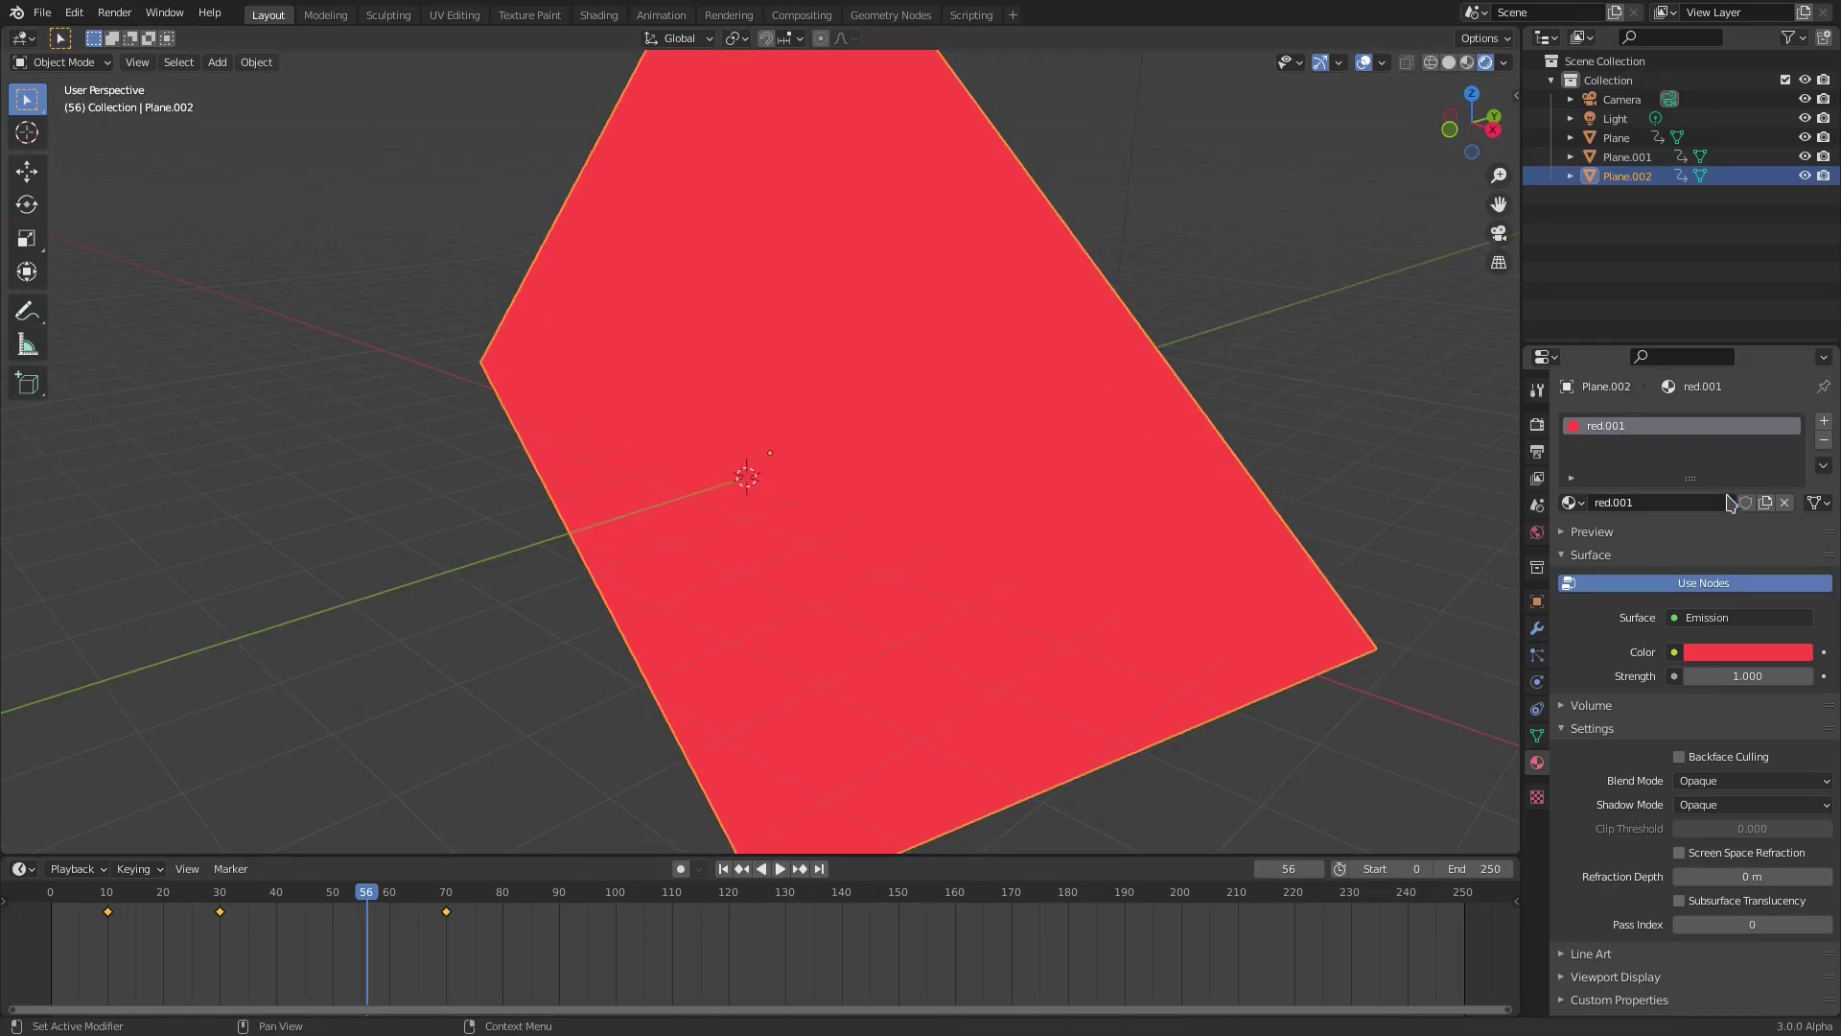
left_click(1692, 503)
left_click(1751, 660)
left_click(1751, 660)
left_click(1746, 477)
mouse_move(1746, 476)
left_mouse_down()
mouse_move(1750, 462)
mouse_move(1734, 477)
left_mouse_up()
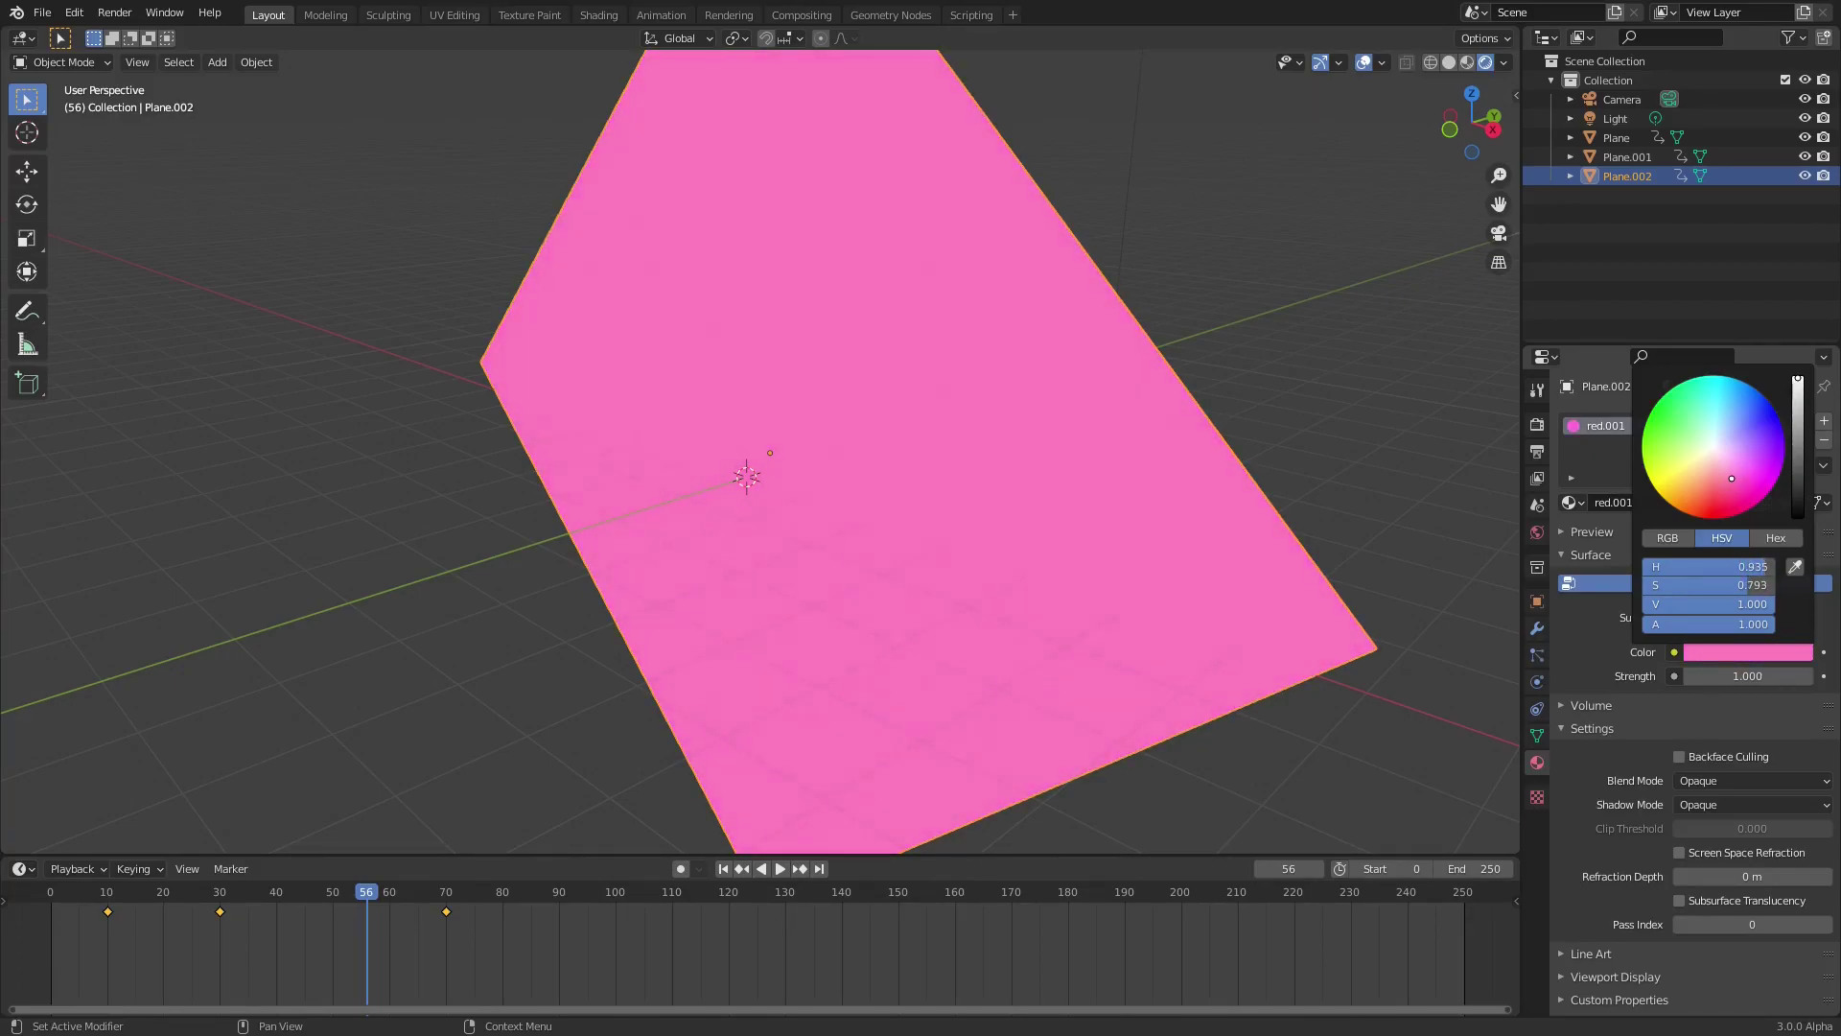
left_click(1647, 502)
type("pin")
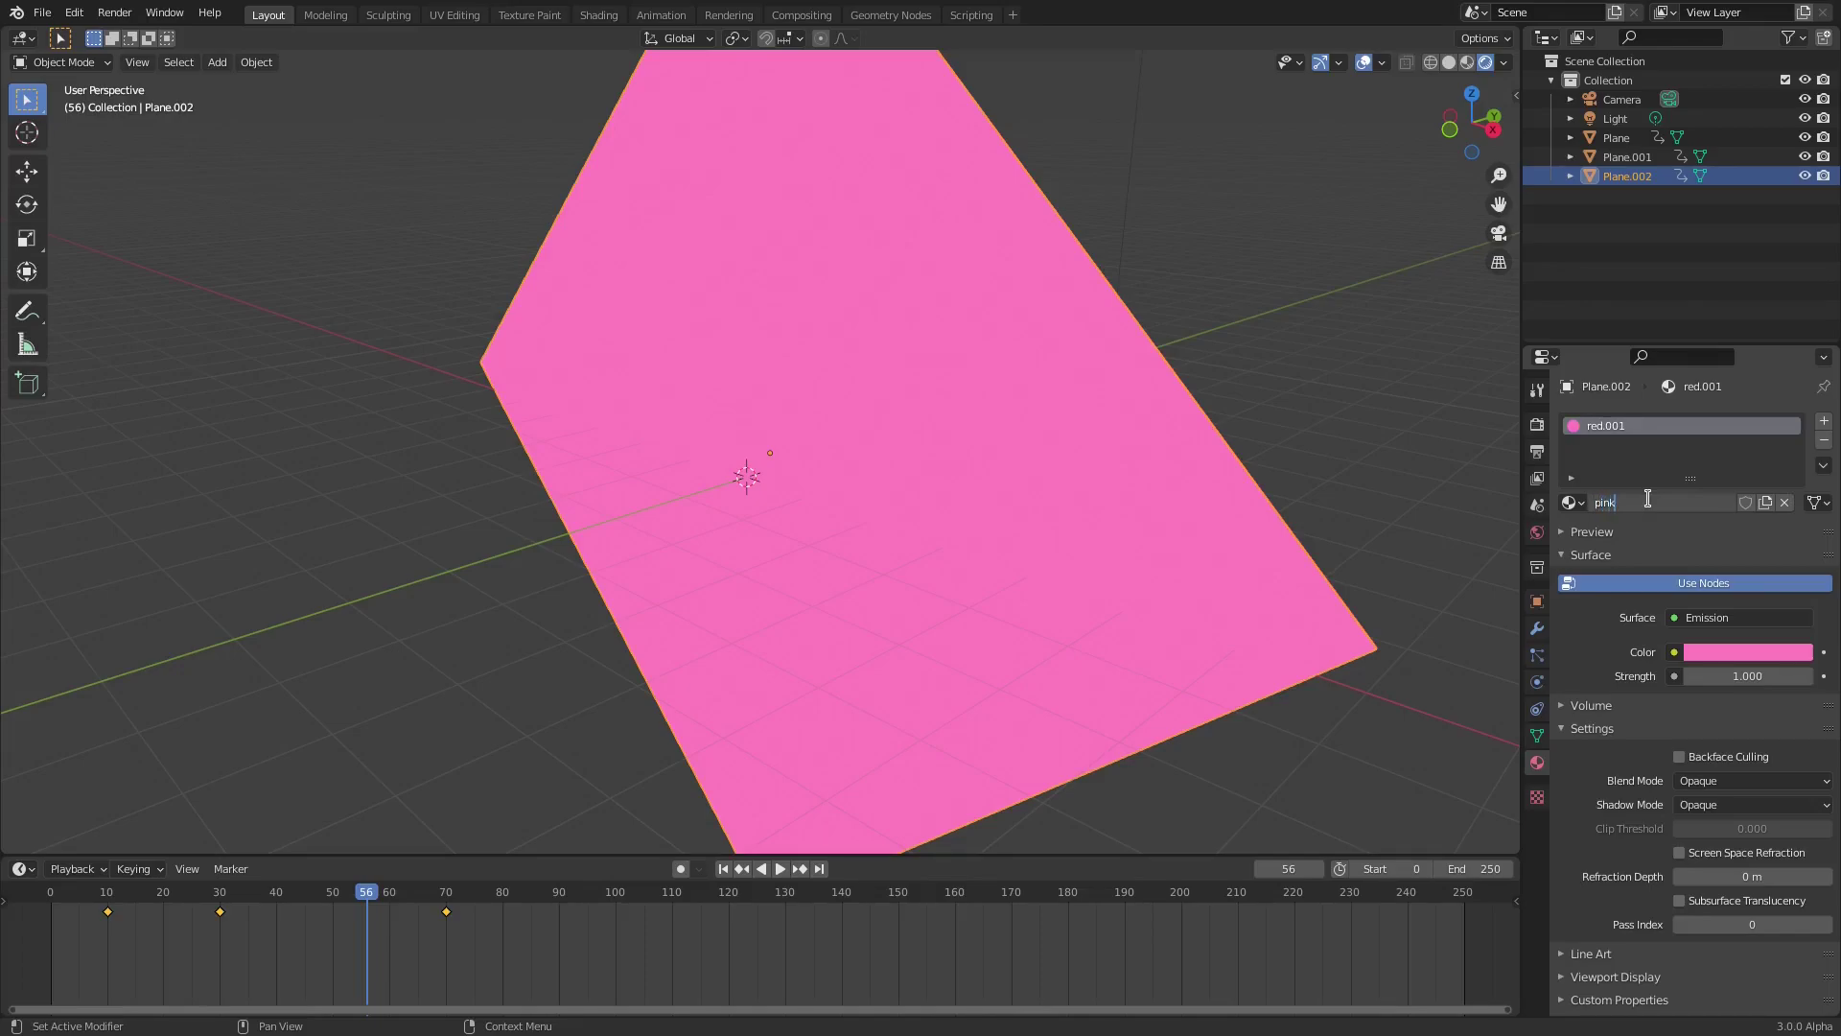
type("k")
key("Return")
Shift all of the pink plane's keyframes 10 frames later, to frames 20, 40 and 80
middle_click_drag(991, 477, 686, 694)
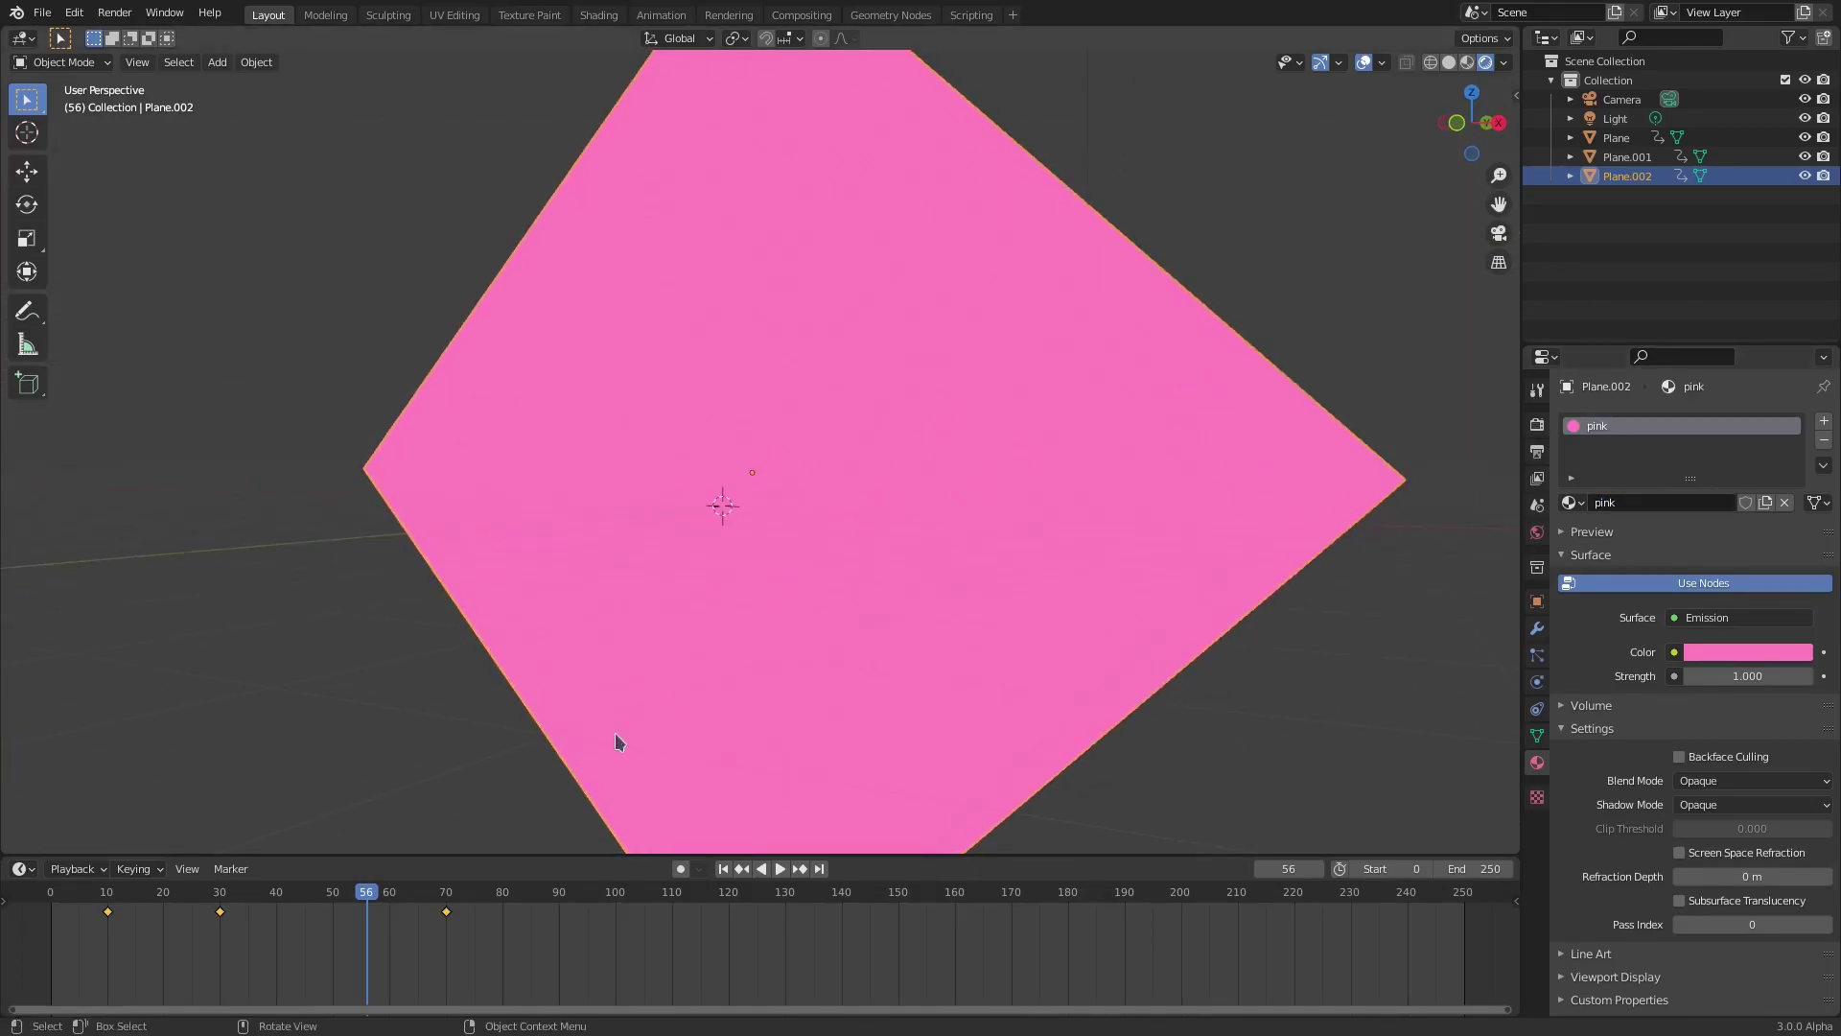
left_click_drag(231, 922, 284, 923)
middle_click_drag(499, 768, 608, 671)
Duplicate the pink plane in place, change the copy's emission color to purple, and name its material purple
key("shift+d")
right_click(665, 752)
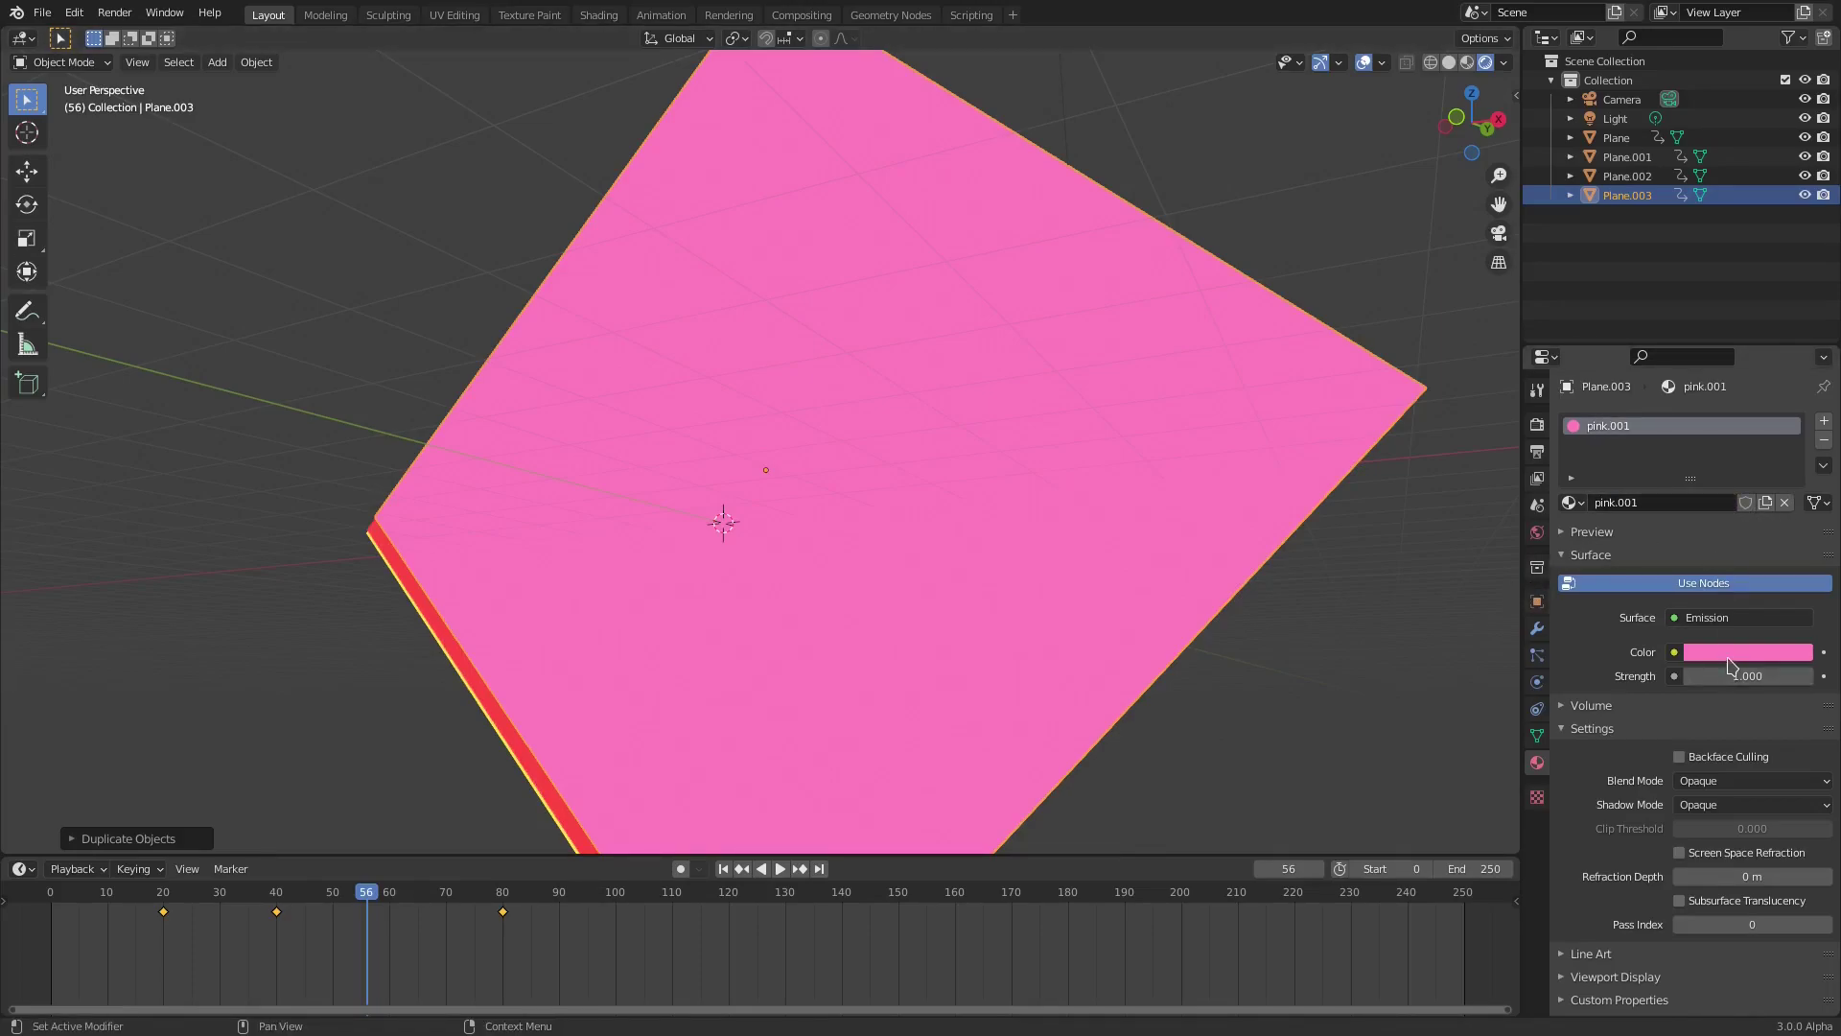
left_click(1731, 657)
left_click_drag(1755, 585, 1758, 585)
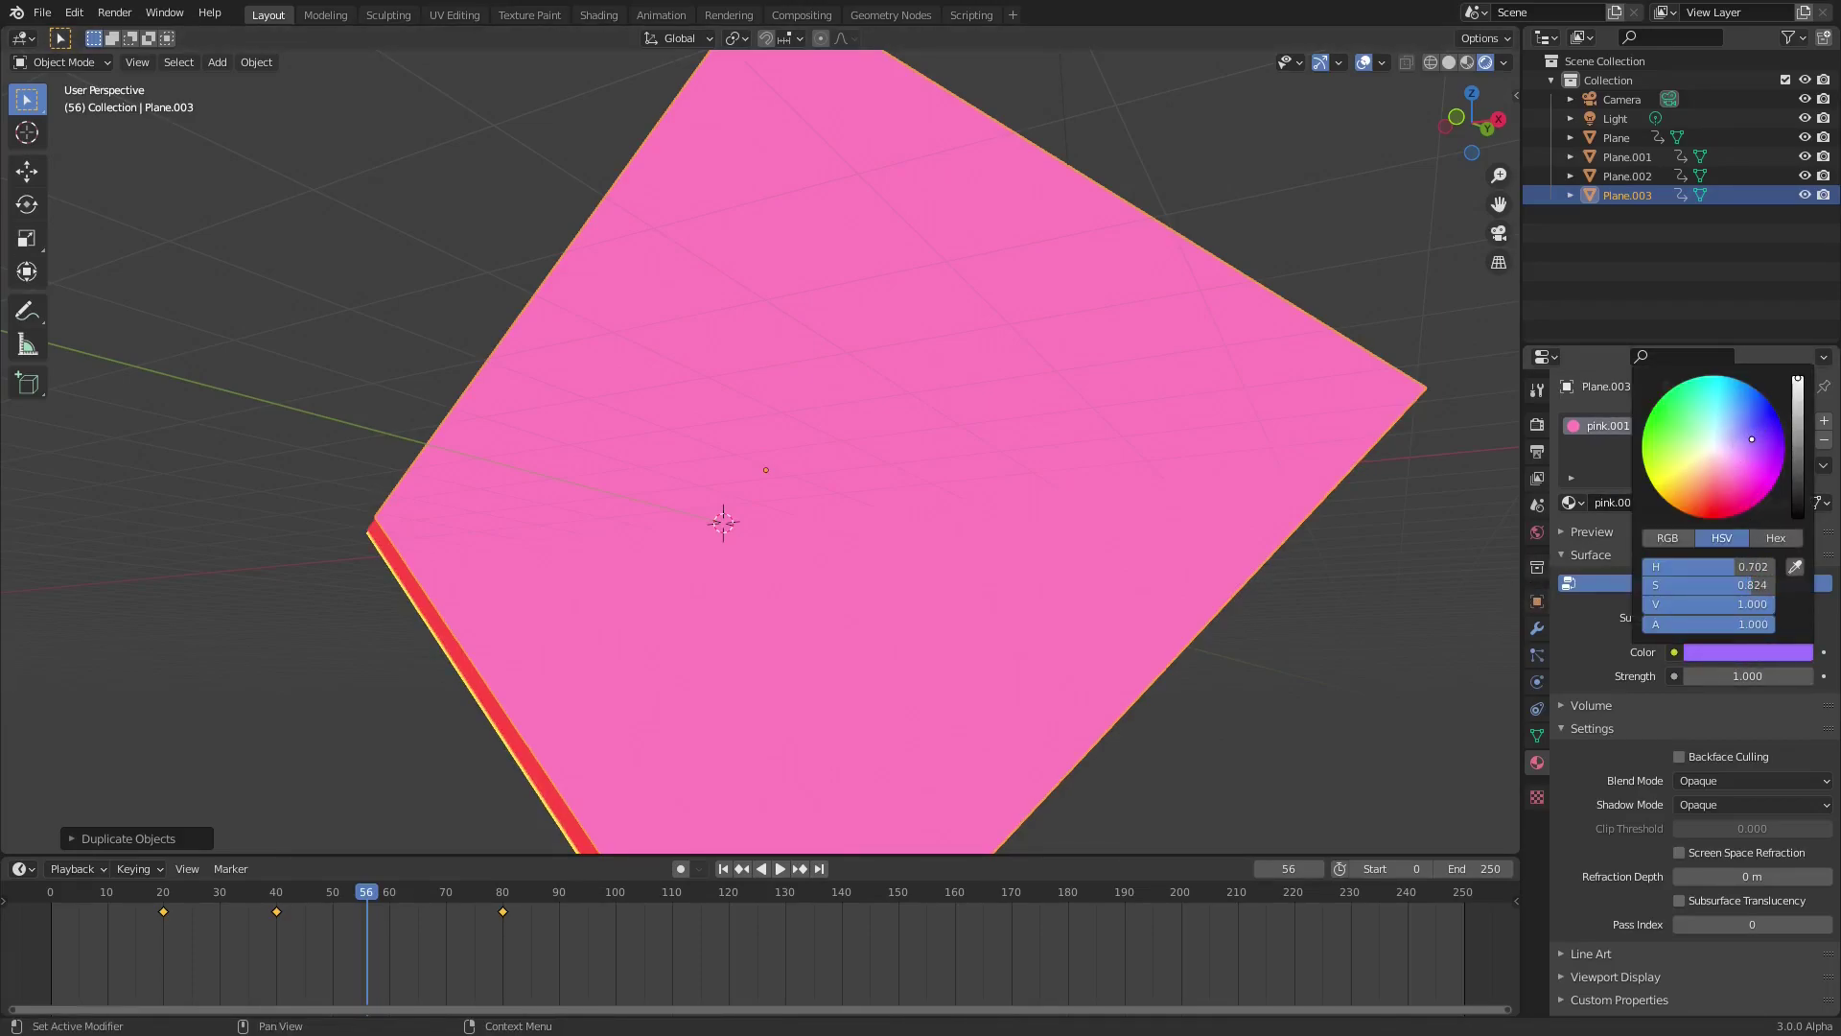
left_click(1640, 503)
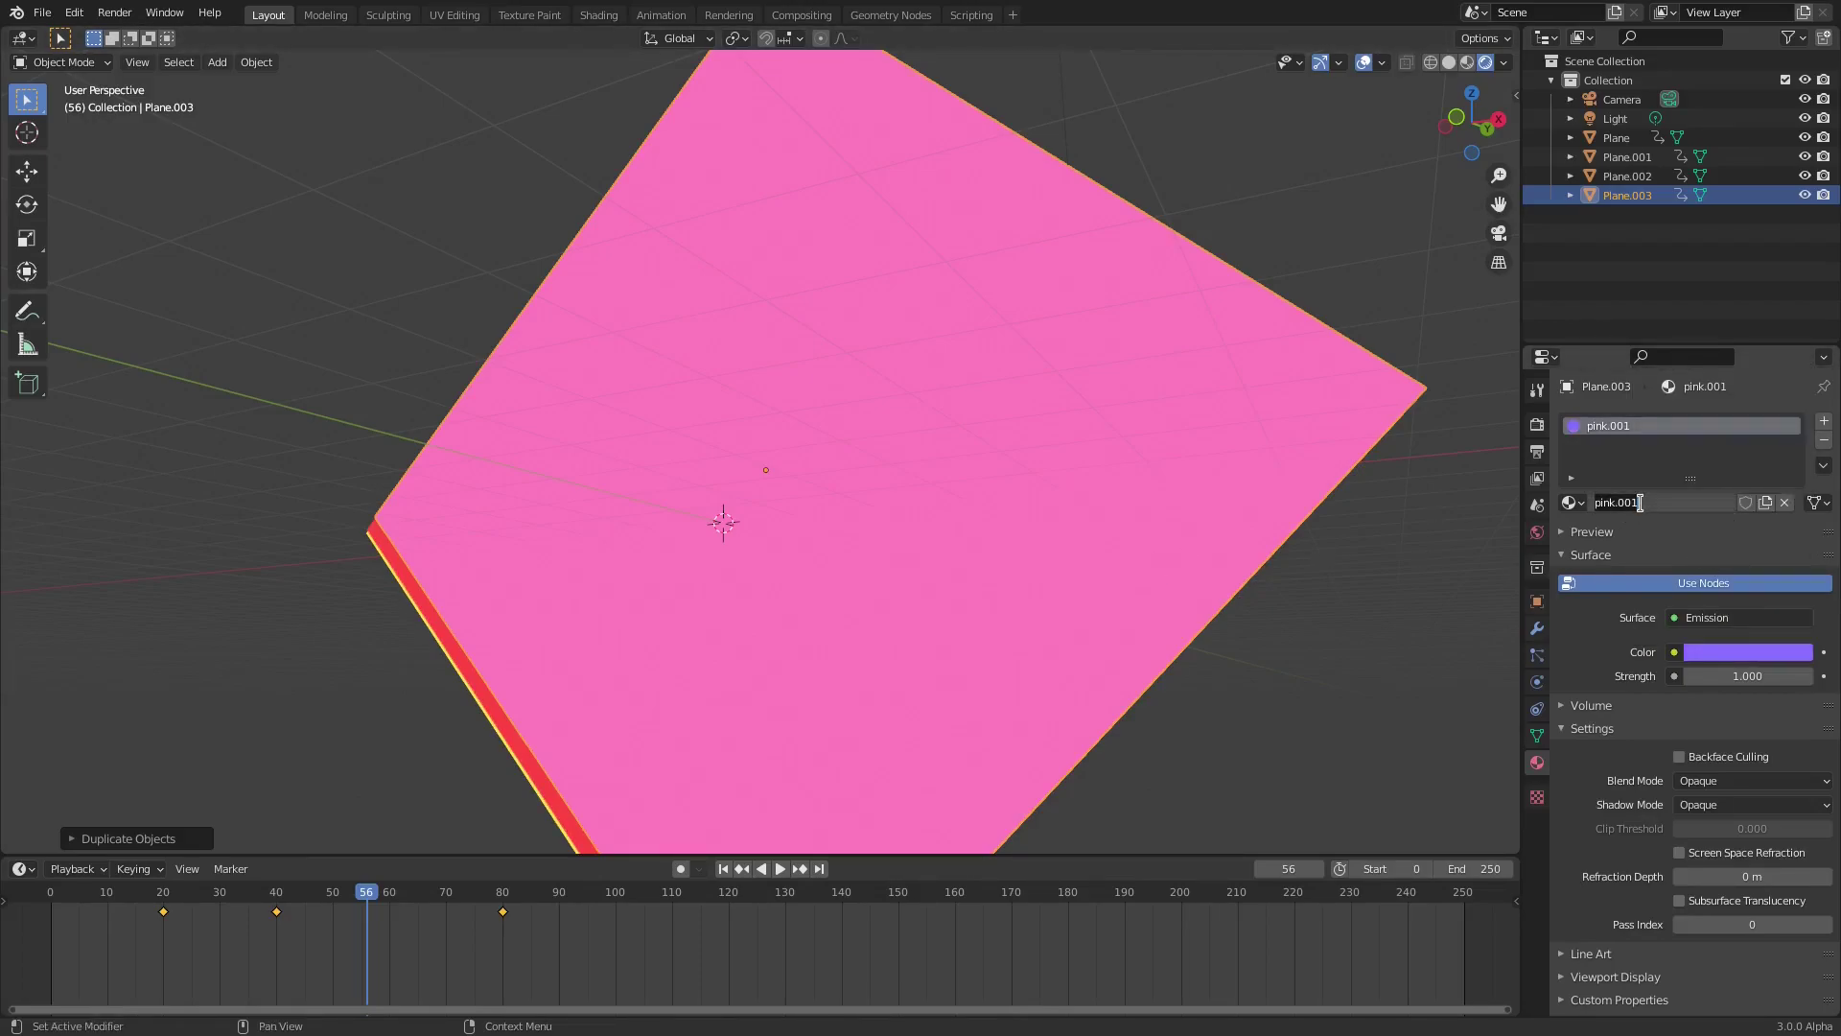
type("purple")
key("Return")
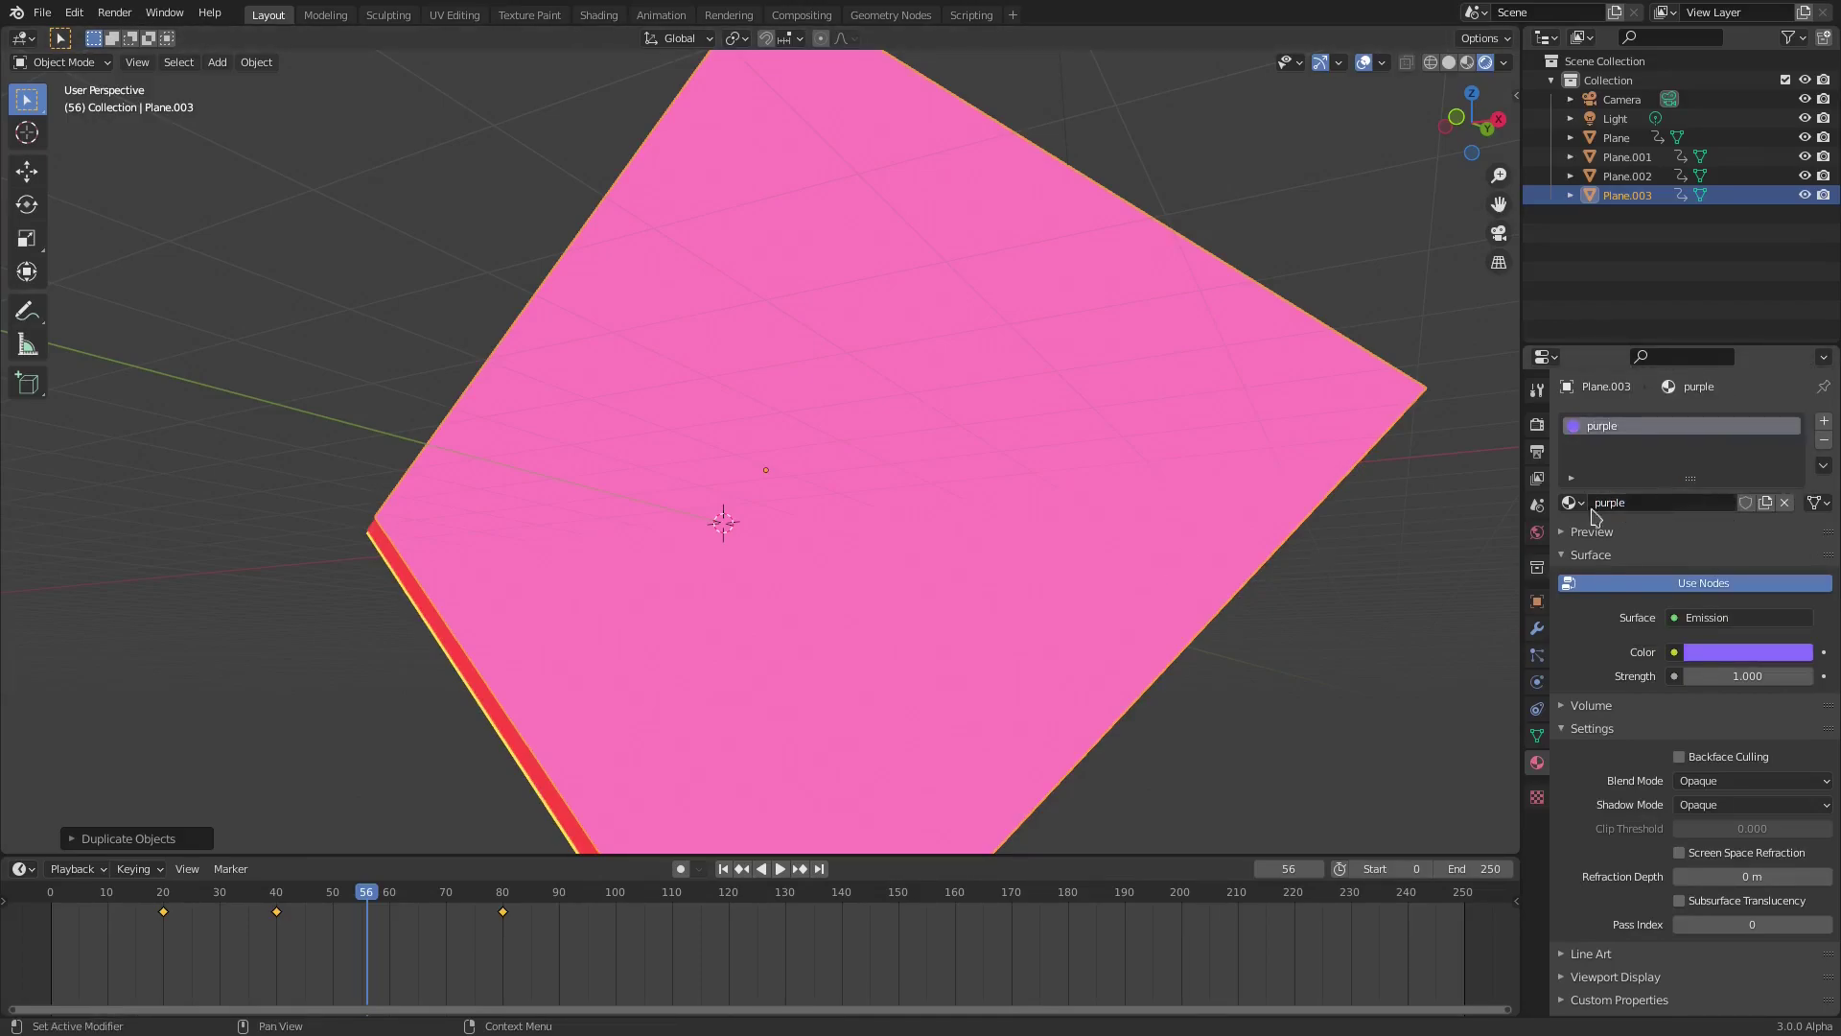
Move the purple plane's mesh slightly toward the camera along global Y and shift its keyframes to frames 30, 50 and 90
middle_click_drag(1026, 555, 1168, 522)
key("Tab")
key("g")
key("y")
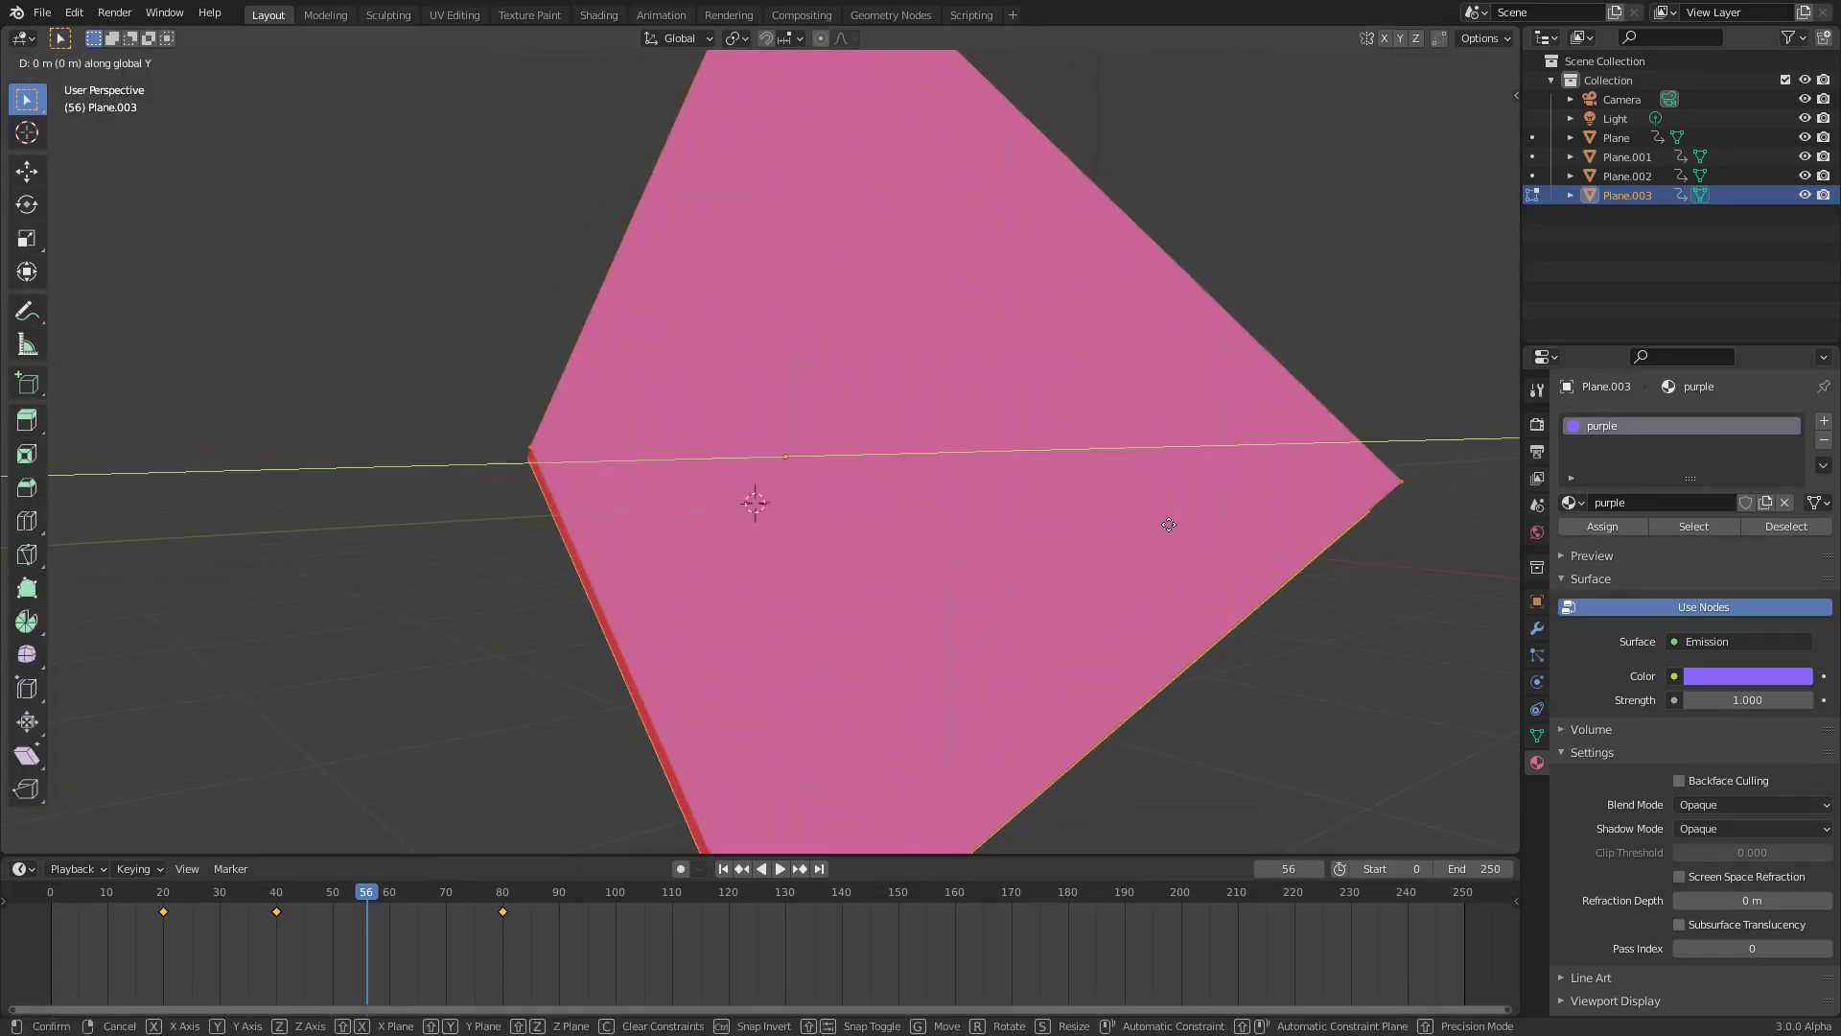
left_click(1153, 519)
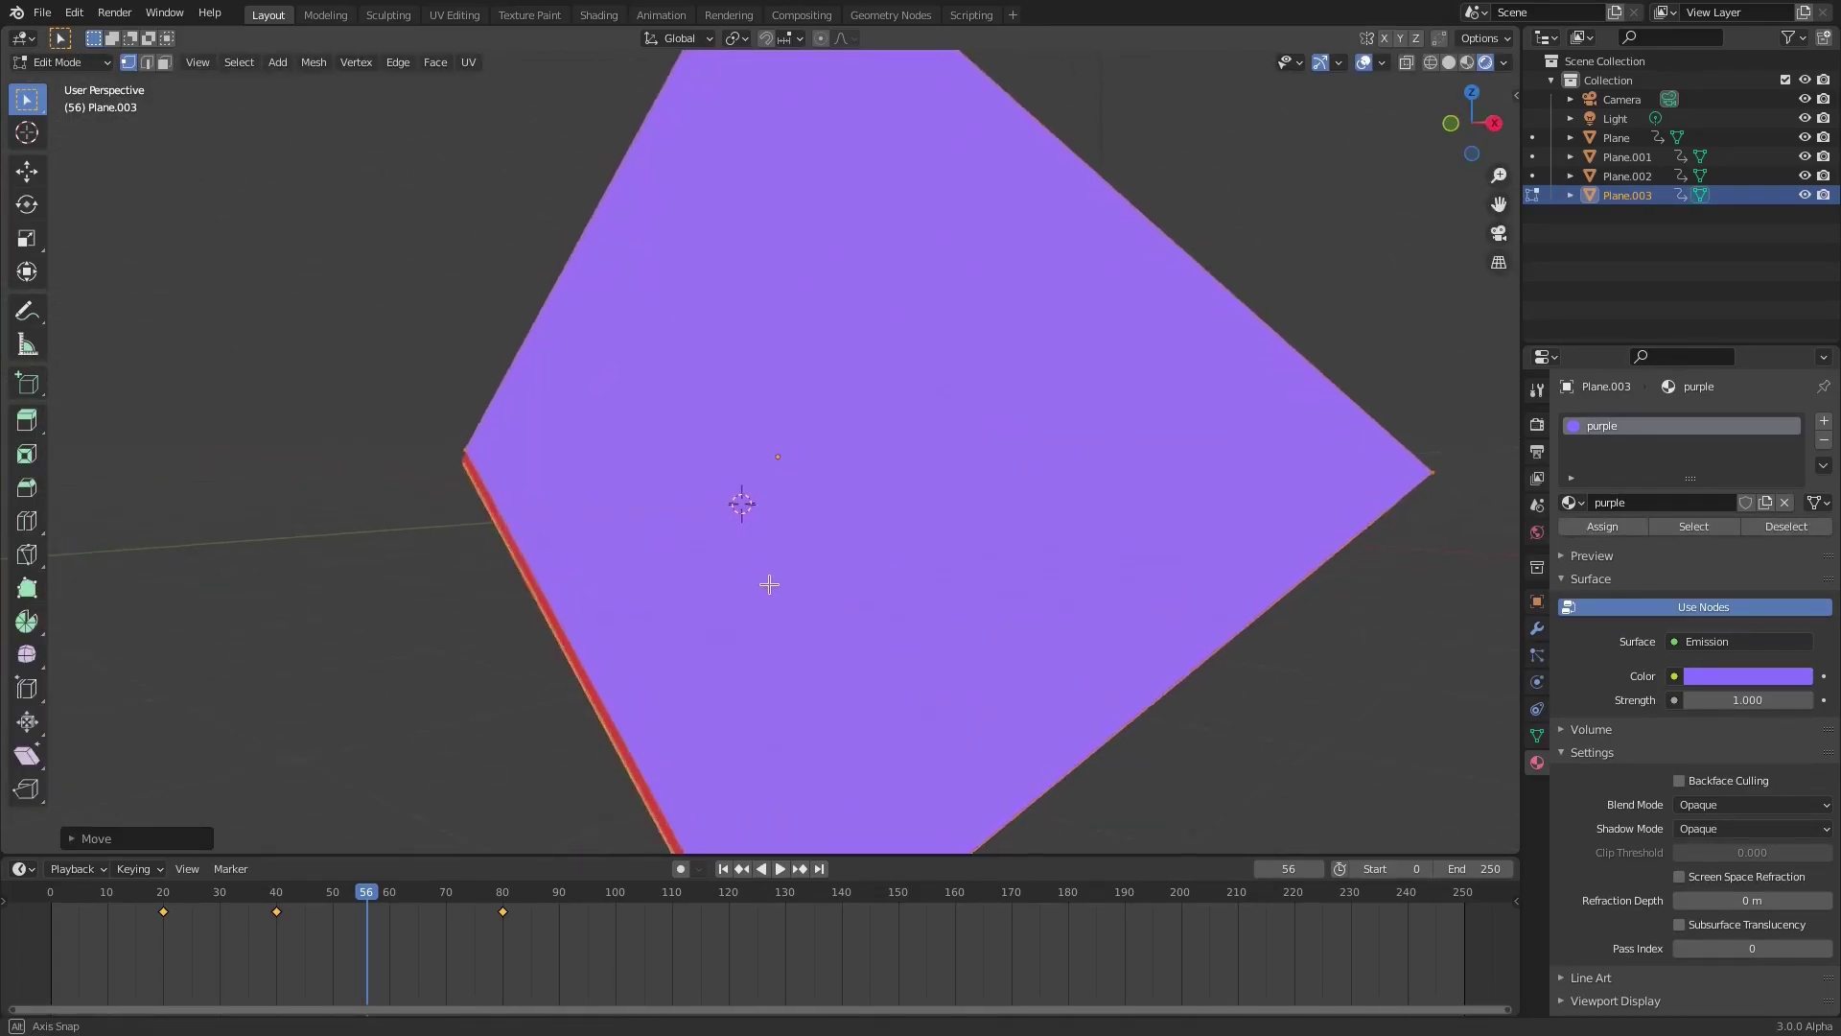
key("Tab")
key("g")
key("Escape")
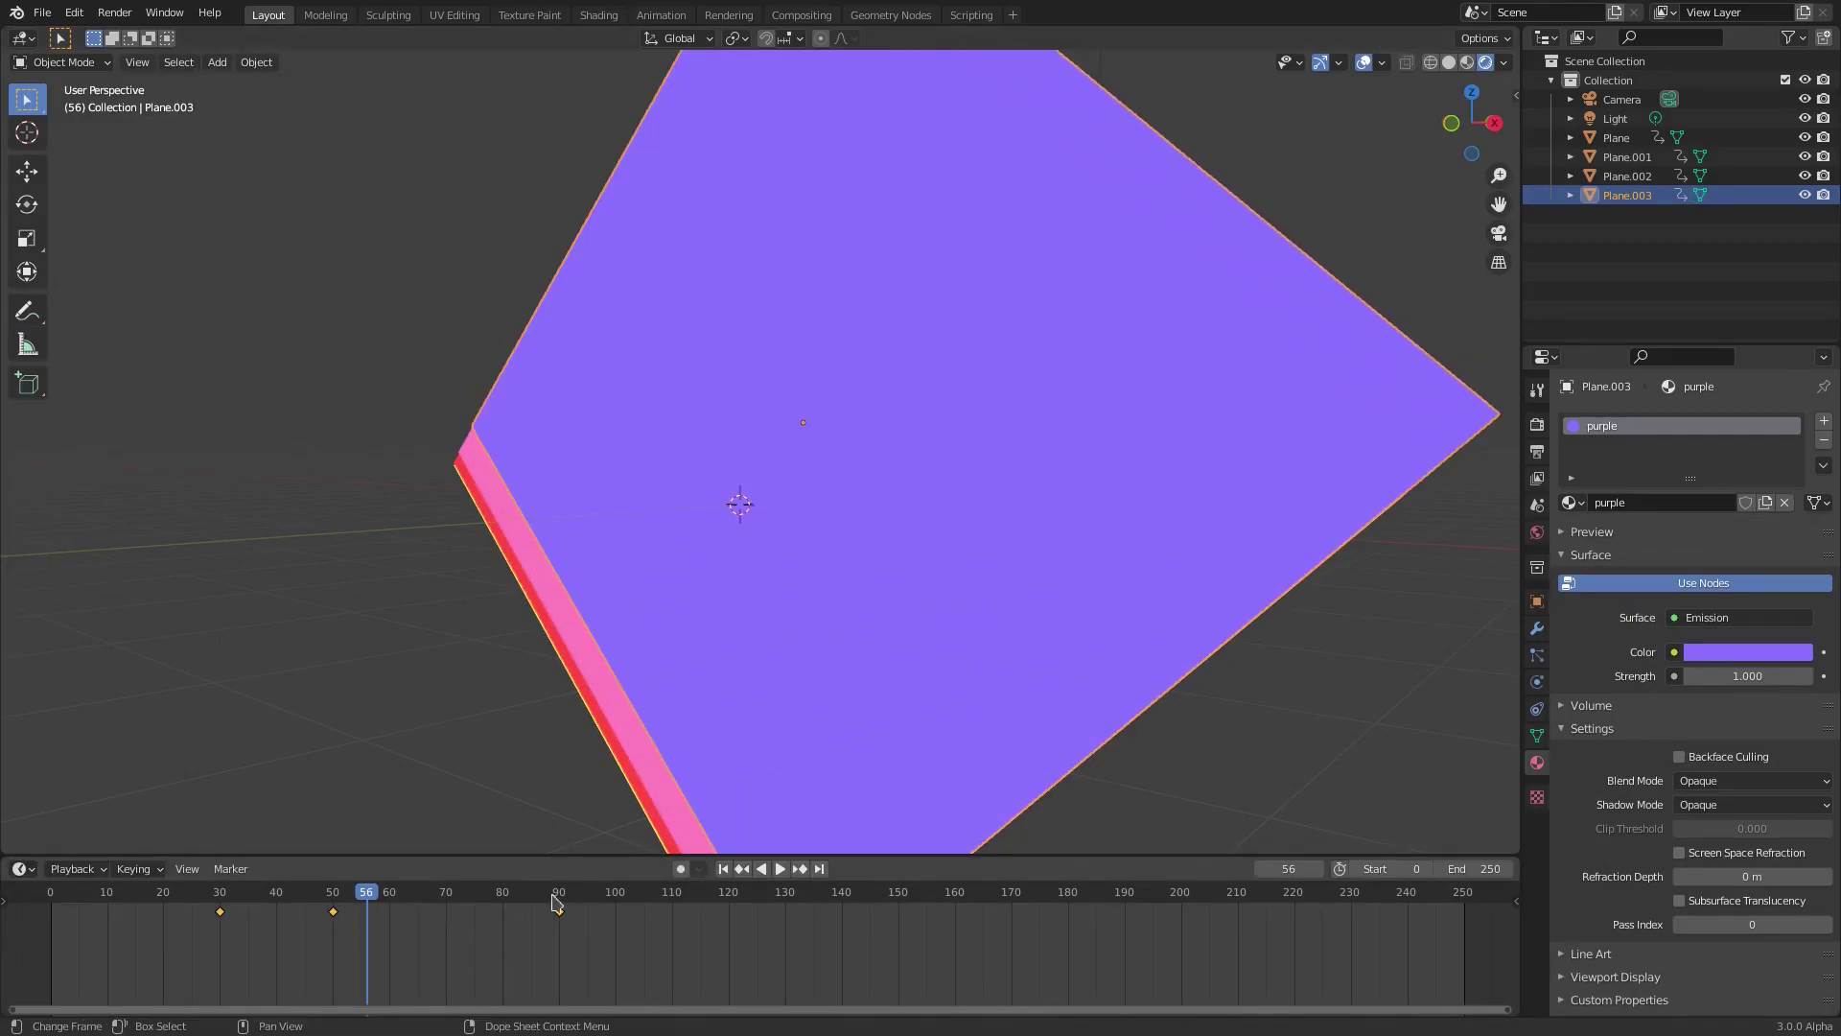
Play the four-color transition from the start in the camera view and stop at frame 26
left_click(723, 868)
key("KP_0")
left_click(780, 868)
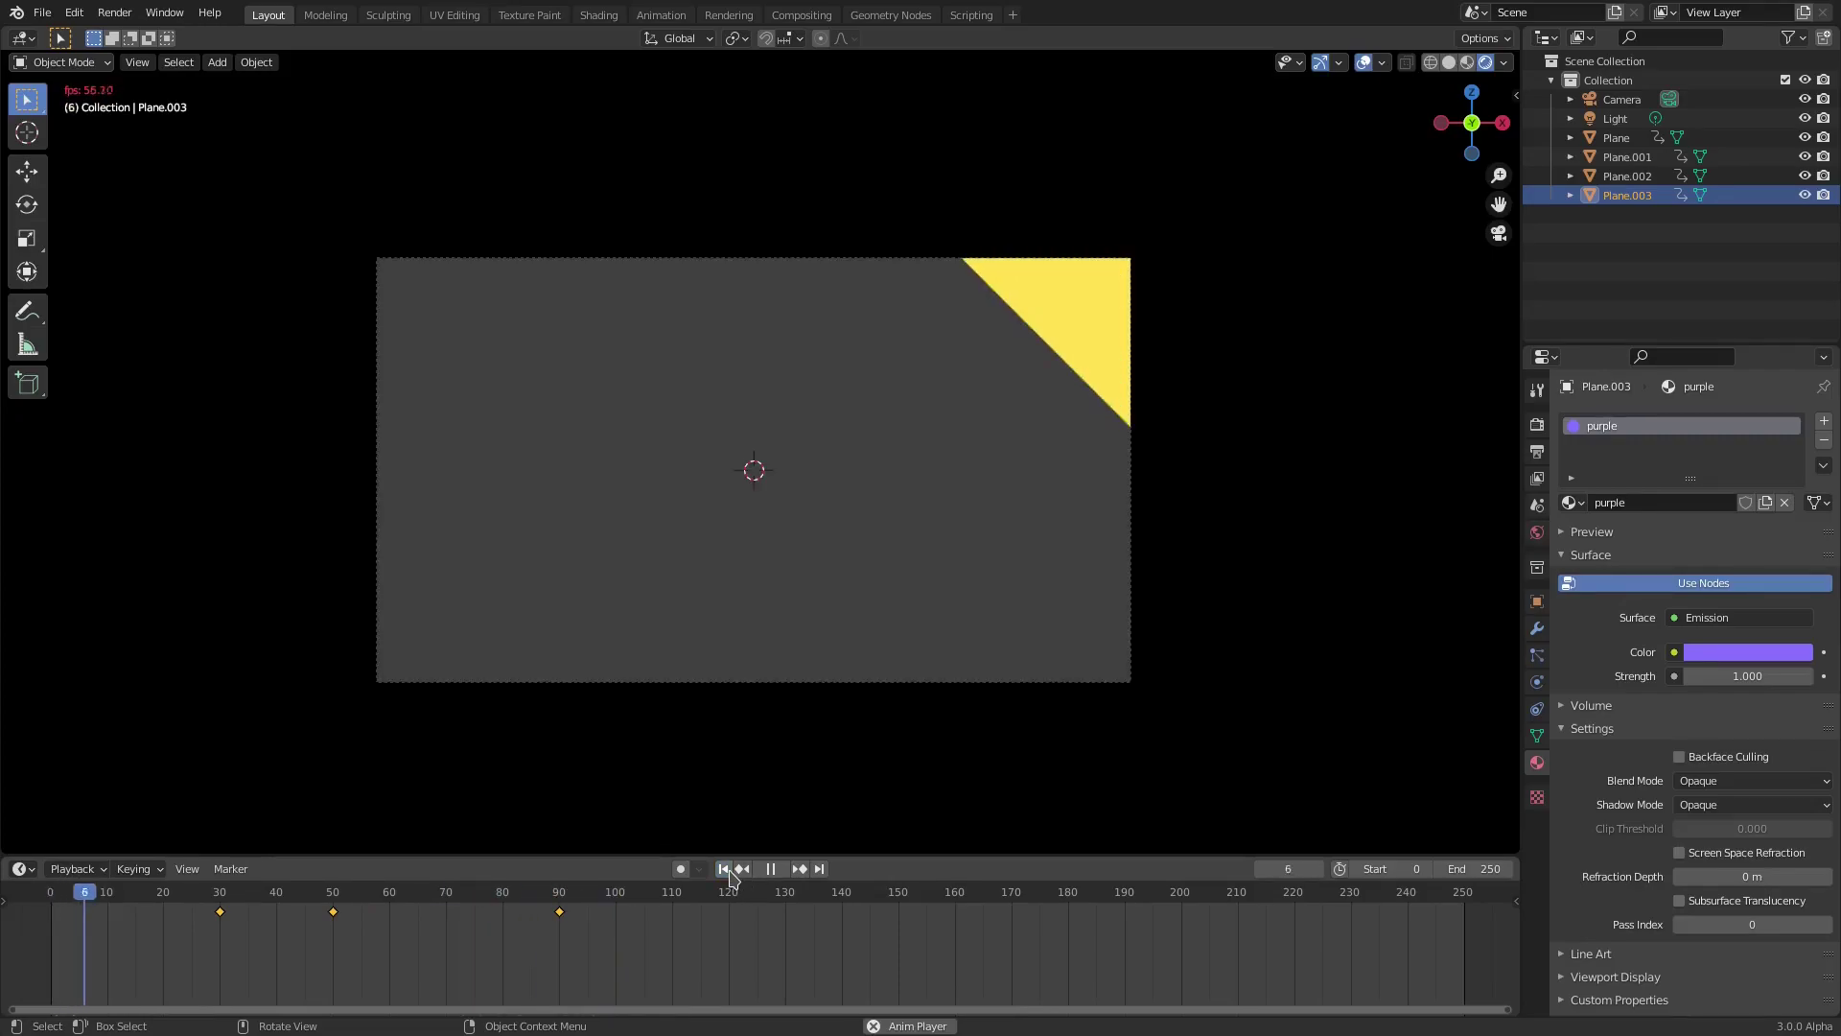
mouse_move(161, 897)
left_mouse_down()
mouse_move(144, 897)
mouse_move(195, 897)
left_mouse_up()
key("space")
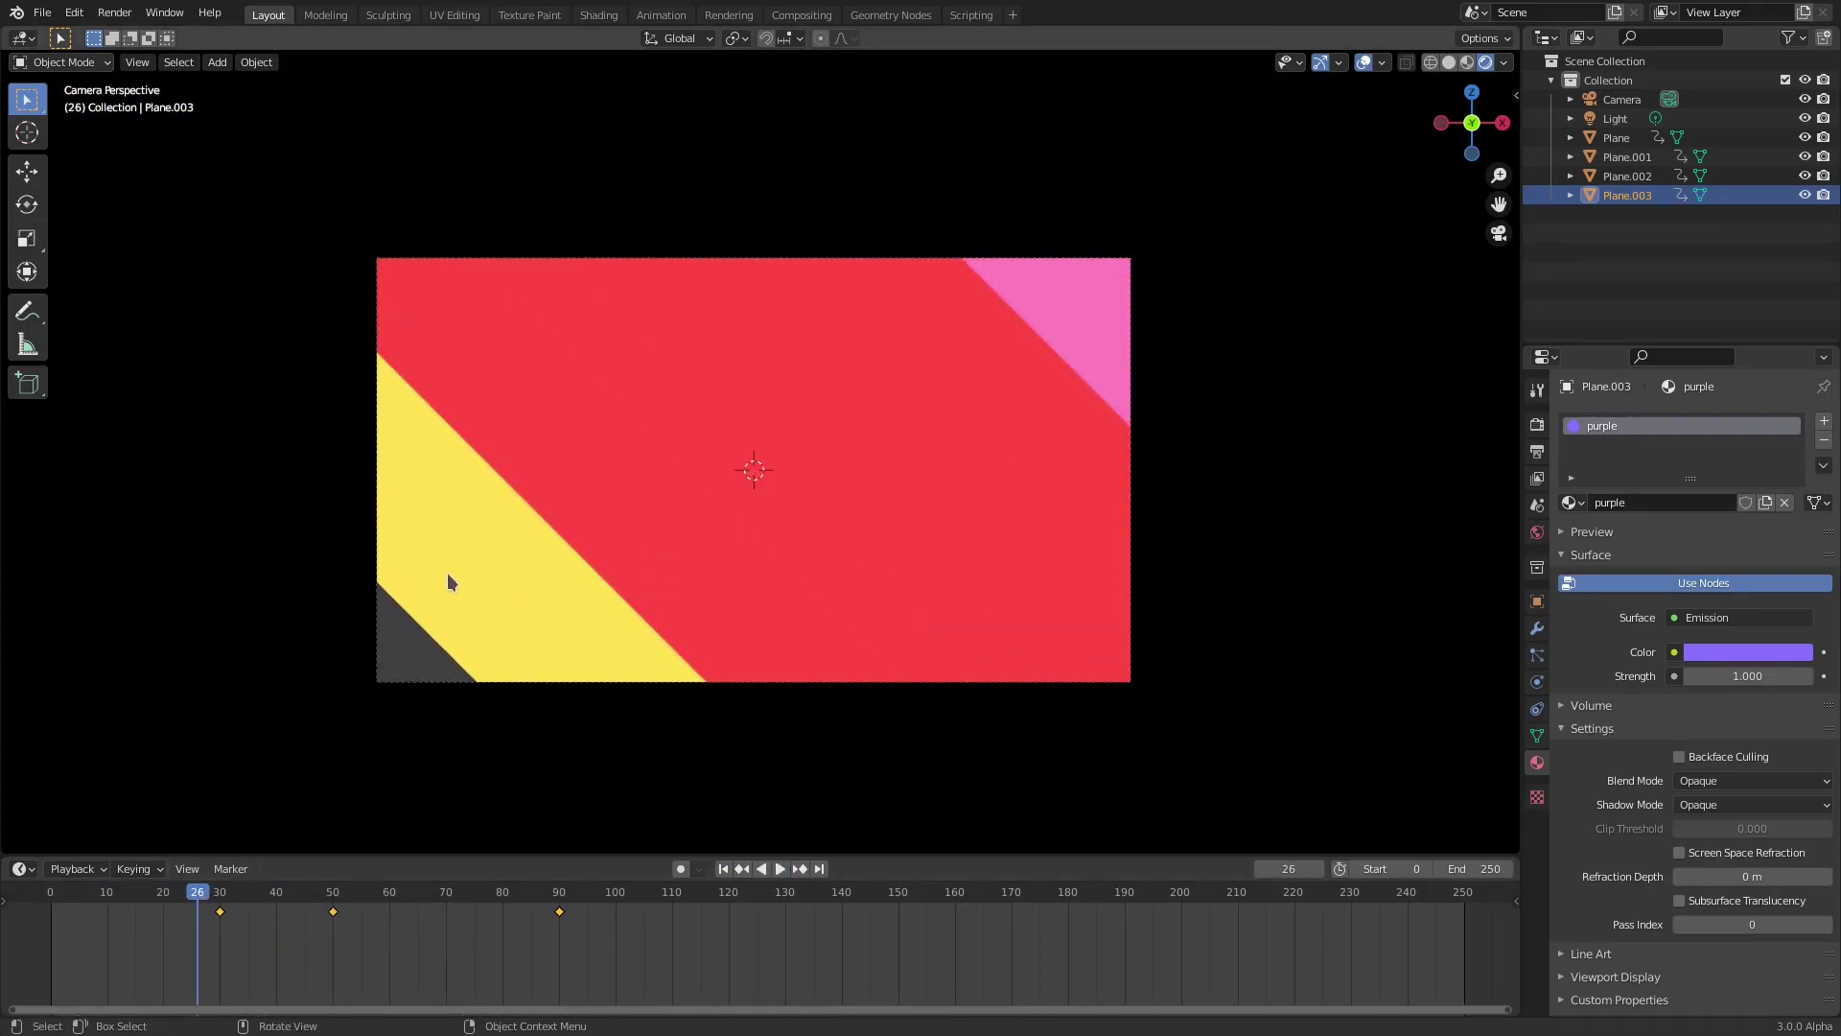
Rename the yellow plane's material to yellow and pick a slightly more lemon shade for its emission color
left_click(451, 584)
left_click(1644, 499)
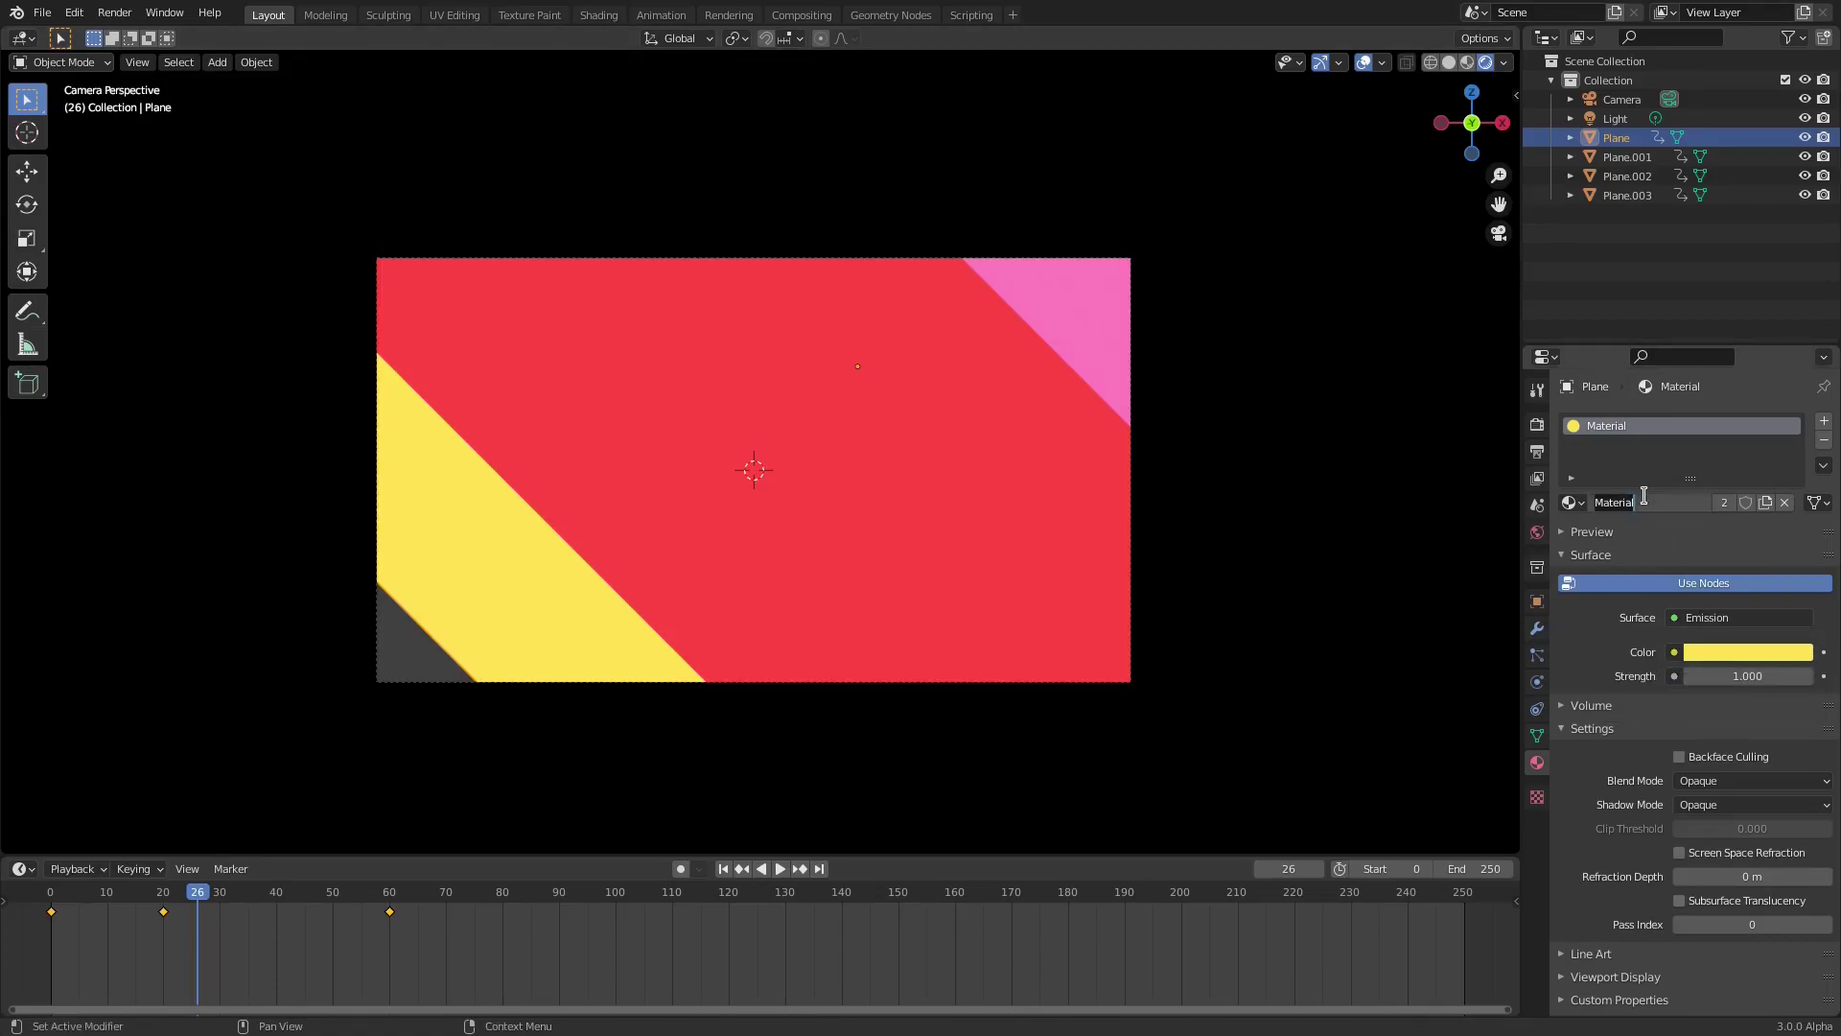
type("yellow")
key("Return")
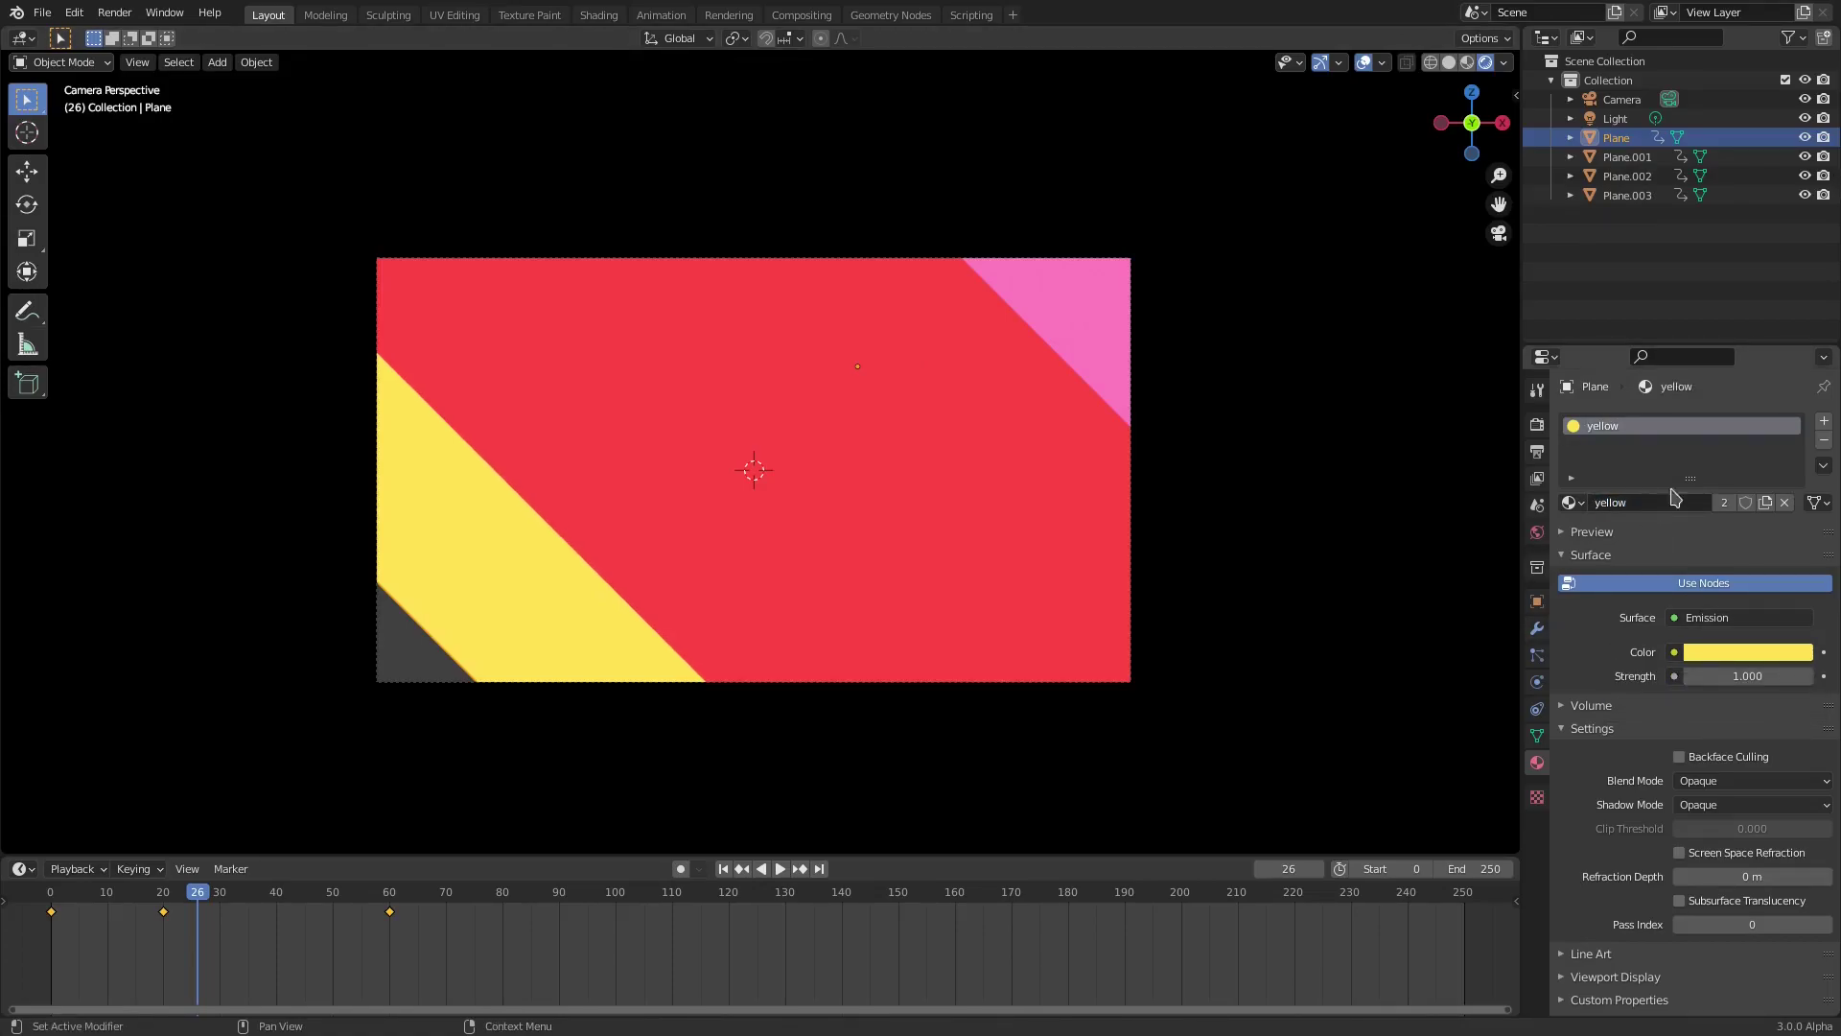
left_click(1768, 656)
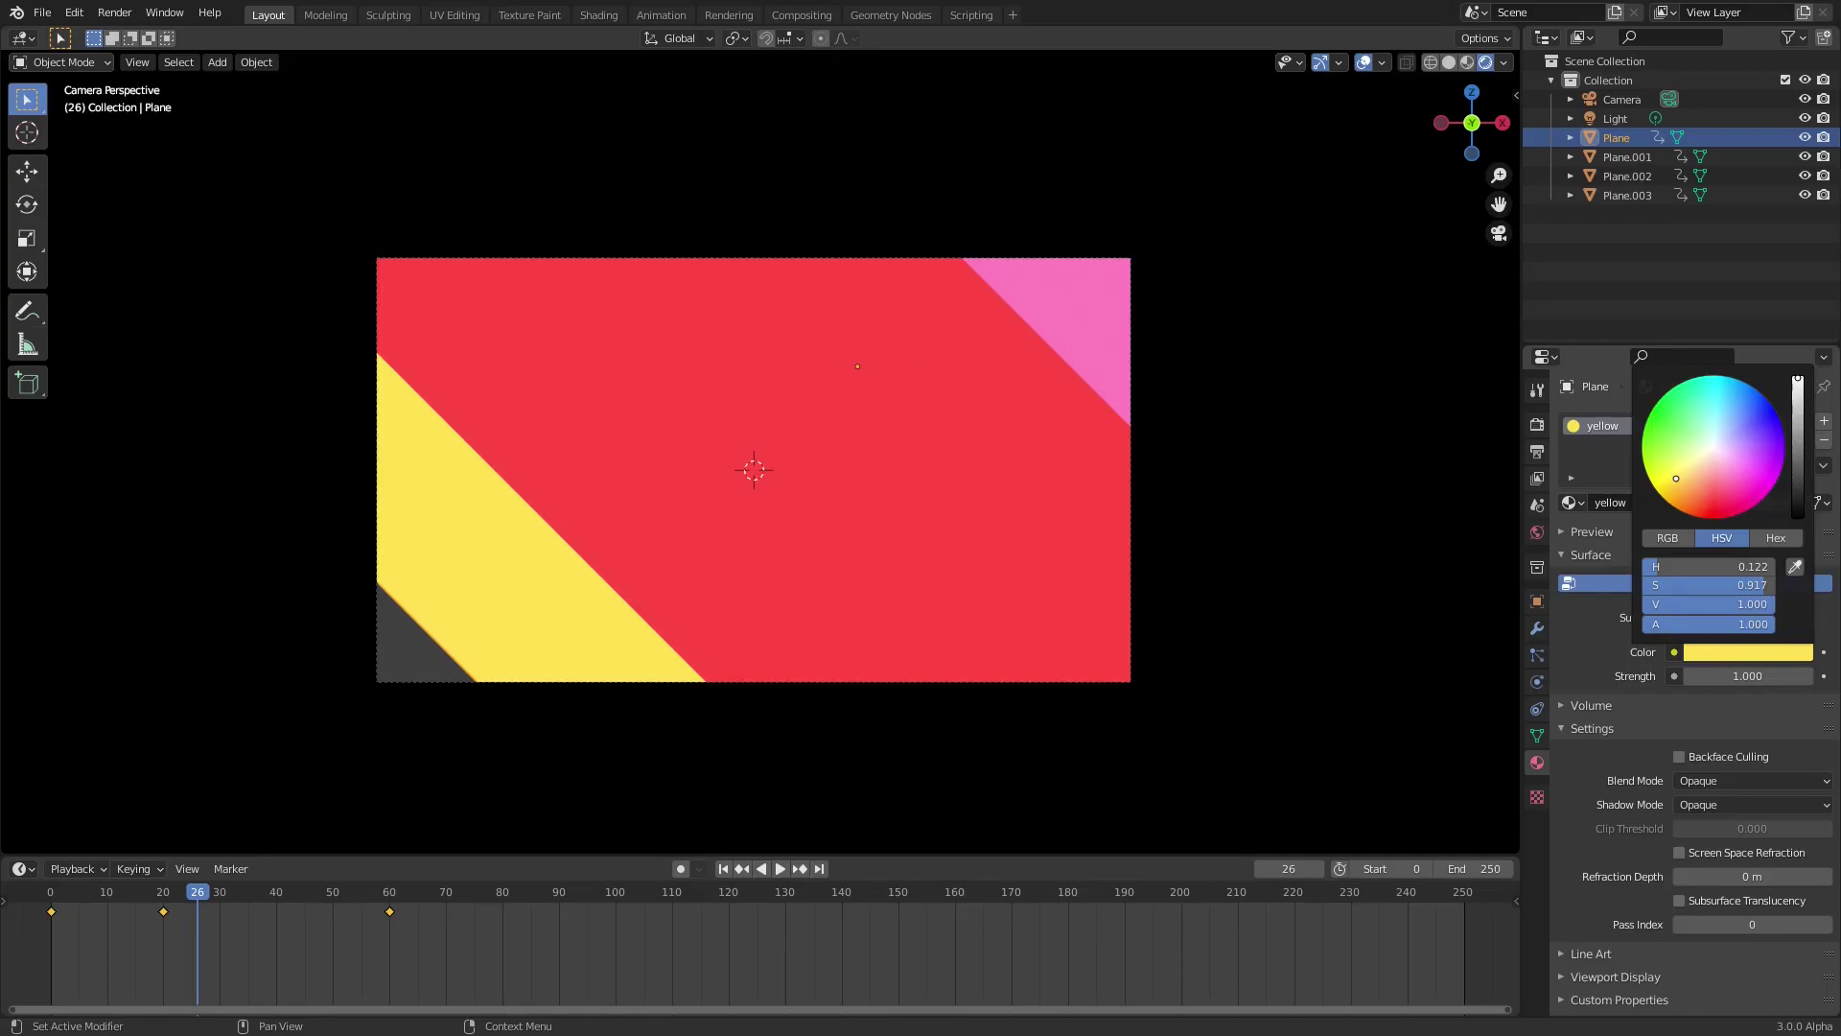
left_click(1674, 479)
Change the red plane's emission color to light blue and the pink plane's emission color to orange
left_click(945, 485)
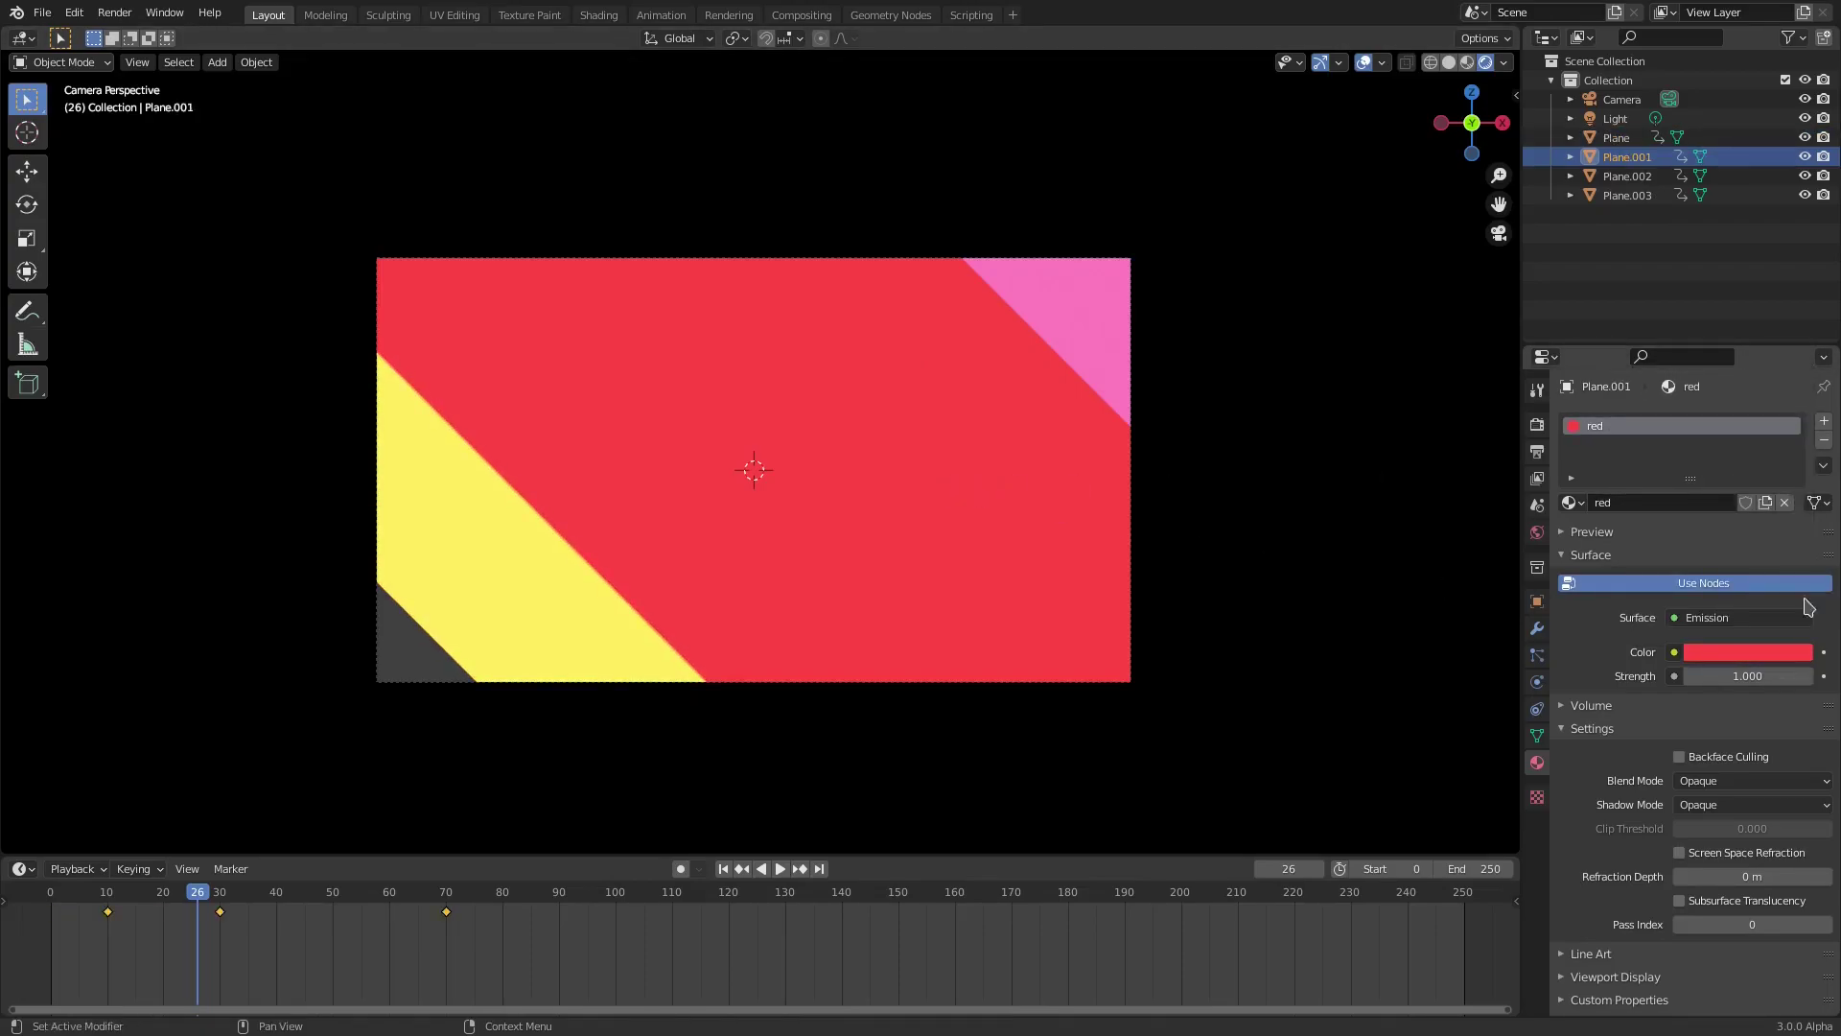
left_click(1749, 652)
left_click_drag(1680, 436, 1739, 398)
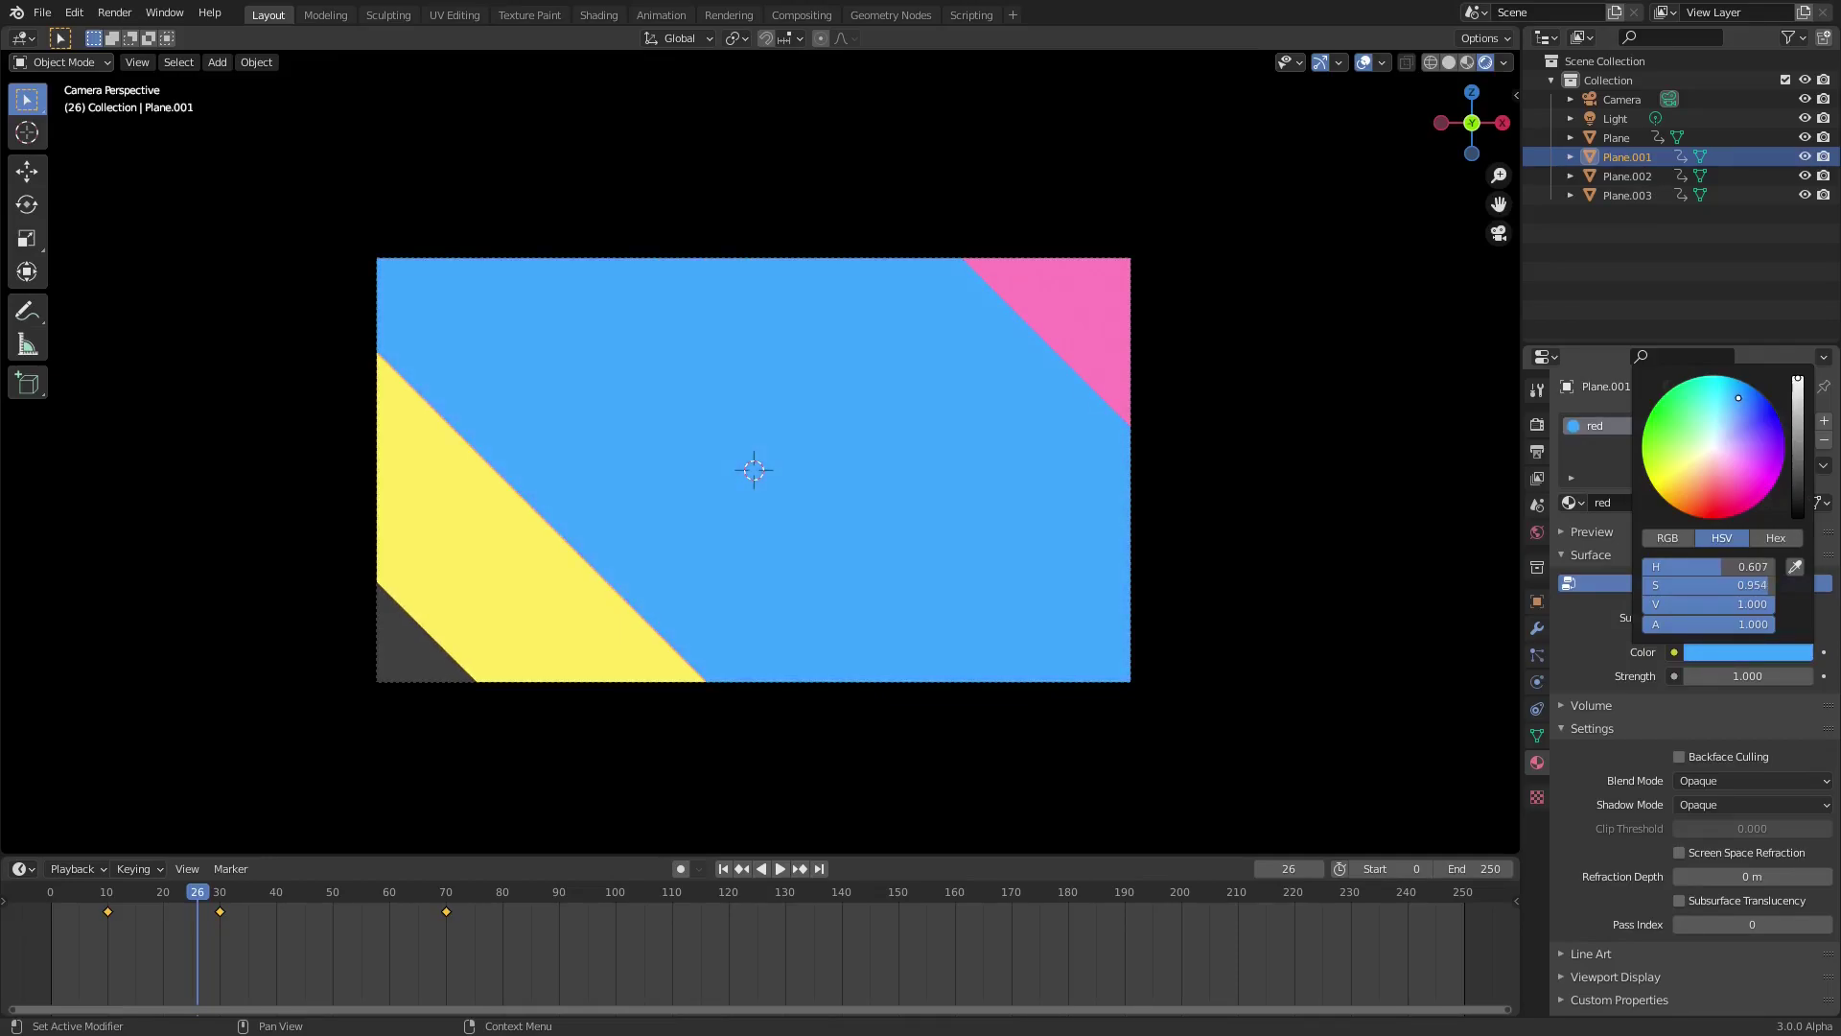
left_click(1101, 338)
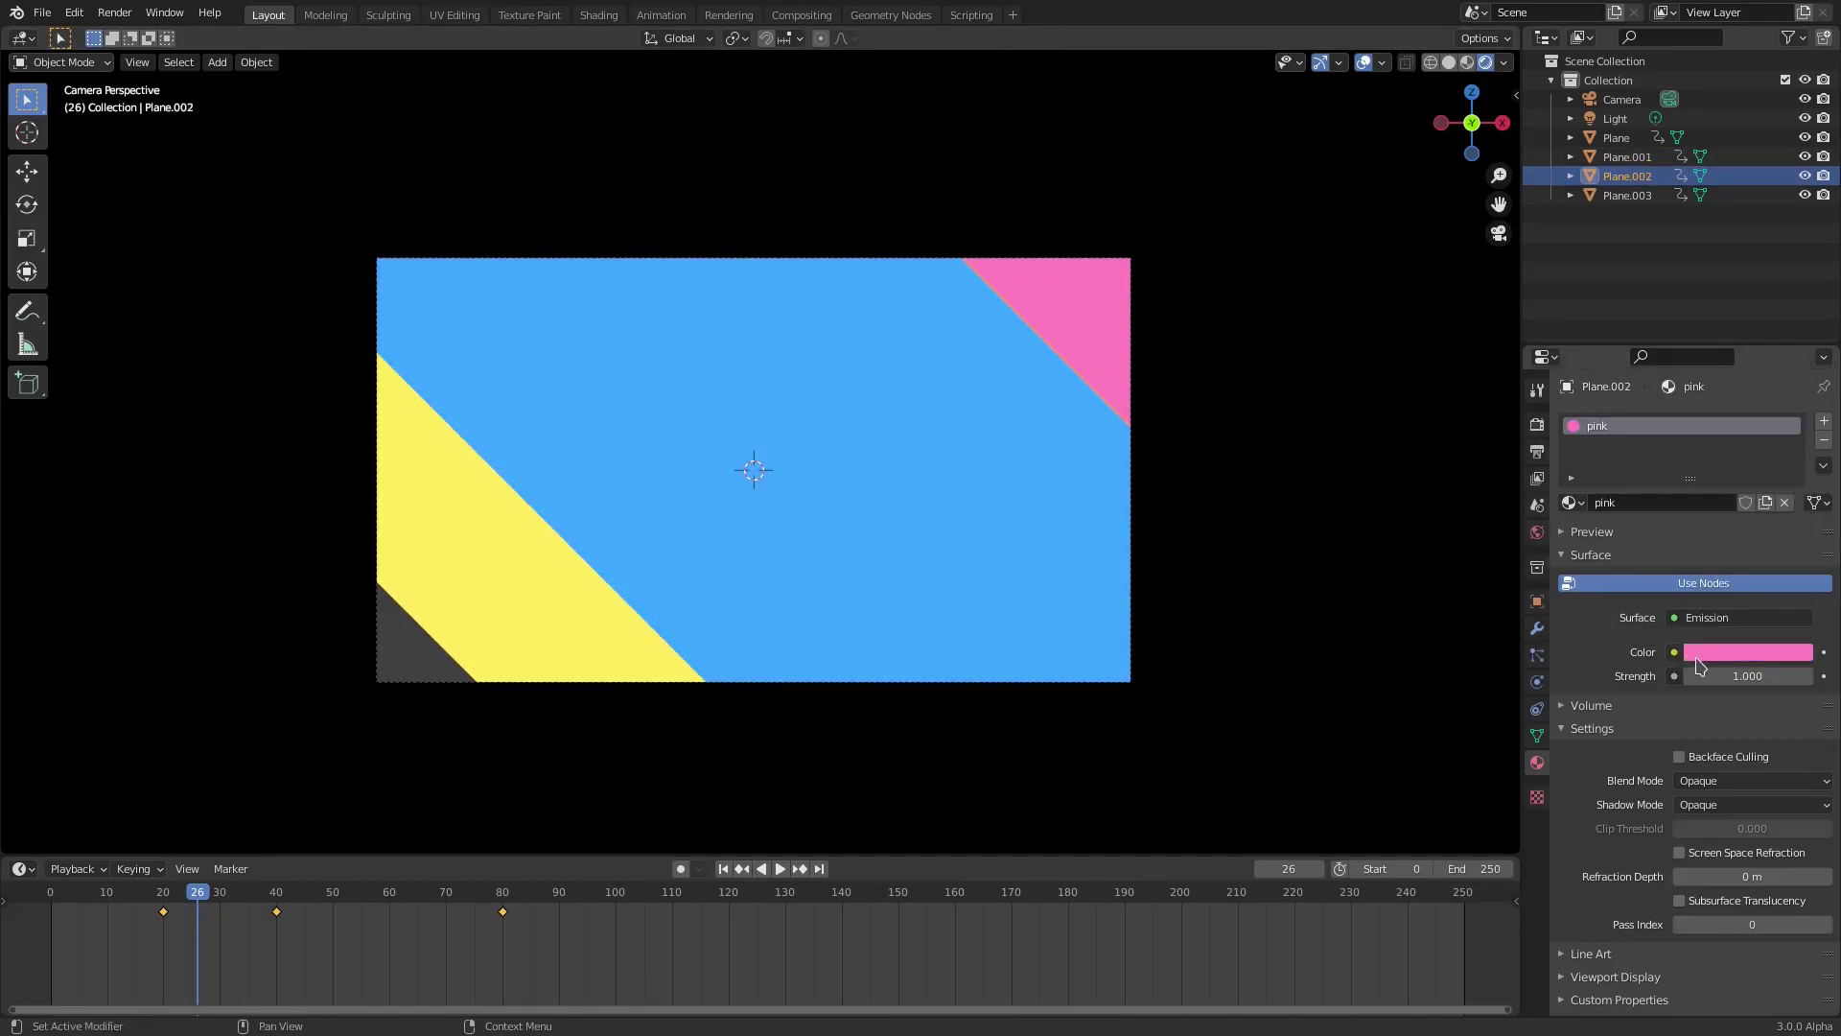
left_click(1704, 662)
mouse_move(1724, 454)
left_mouse_down()
mouse_move(1716, 476)
mouse_move(1668, 434)
mouse_move(1732, 463)
mouse_move(1690, 487)
mouse_move(1704, 449)
mouse_move(1676, 470)
mouse_move(1681, 494)
left_mouse_up()
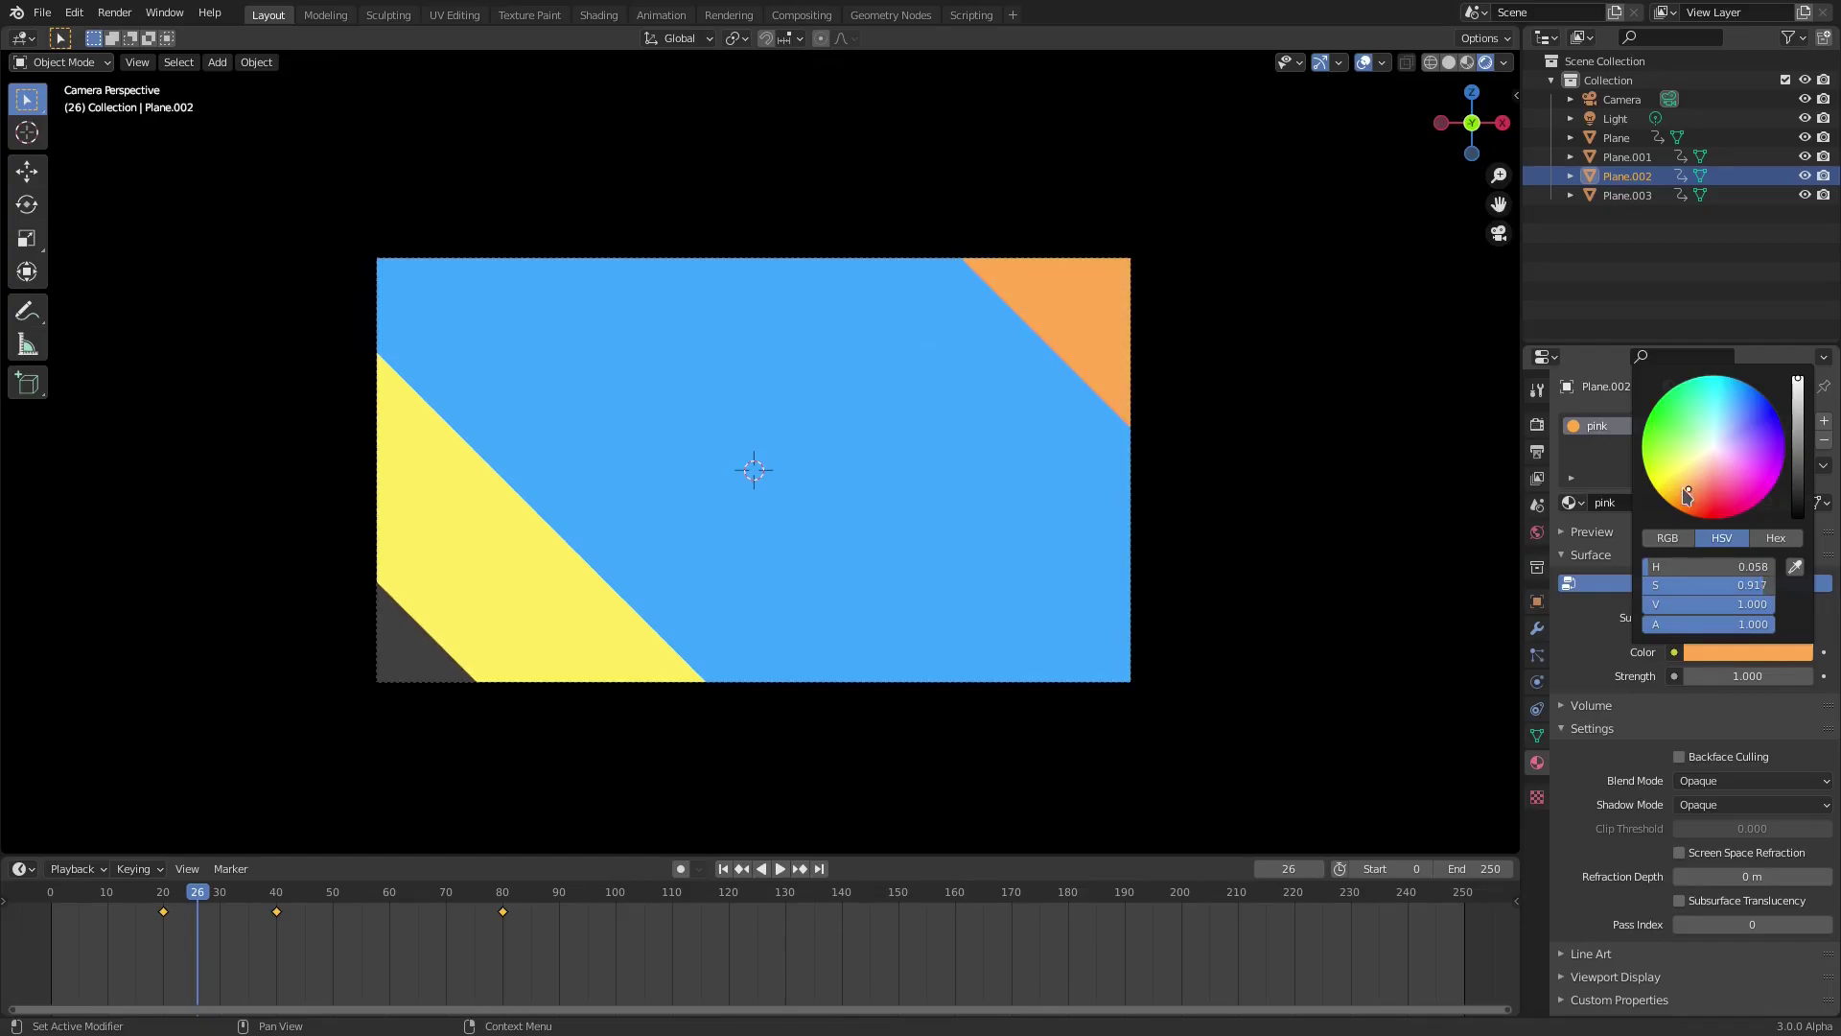
Advance the transition to frame 44 and assign the existing yellow material to the purple plane
key("space")
key("space")
left_click(764, 556)
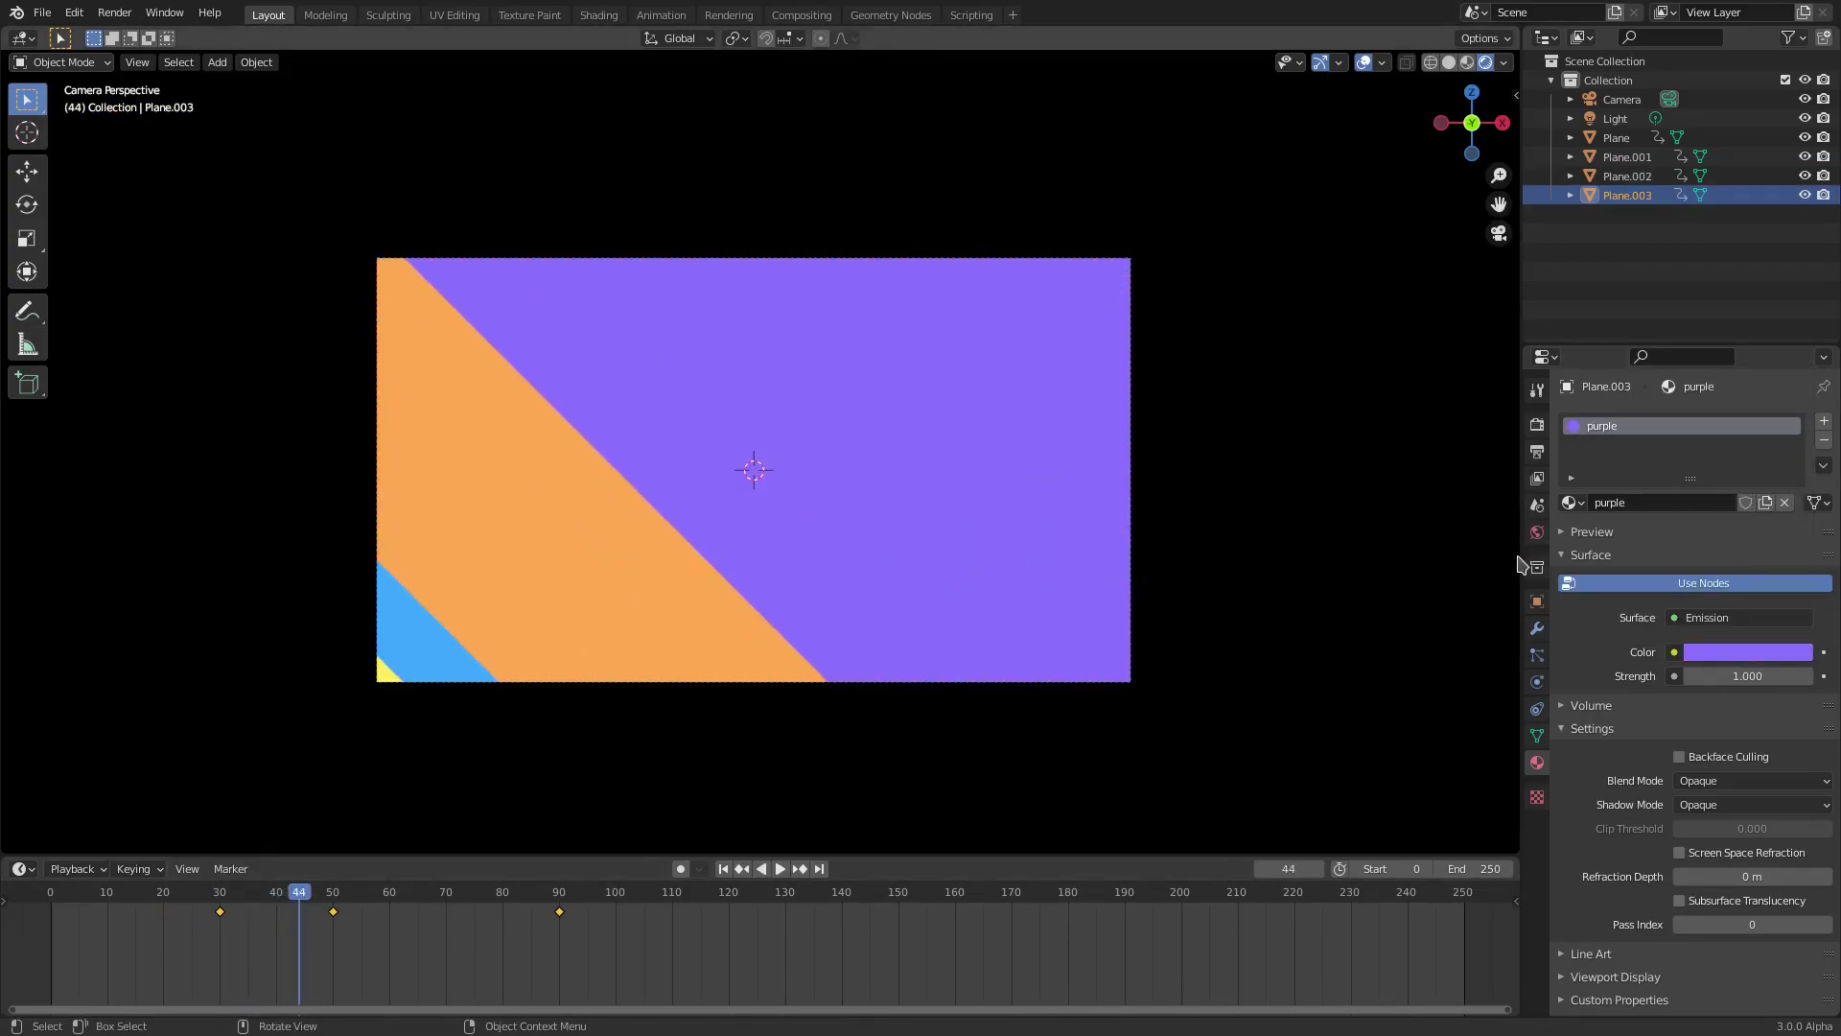
left_click(1717, 660)
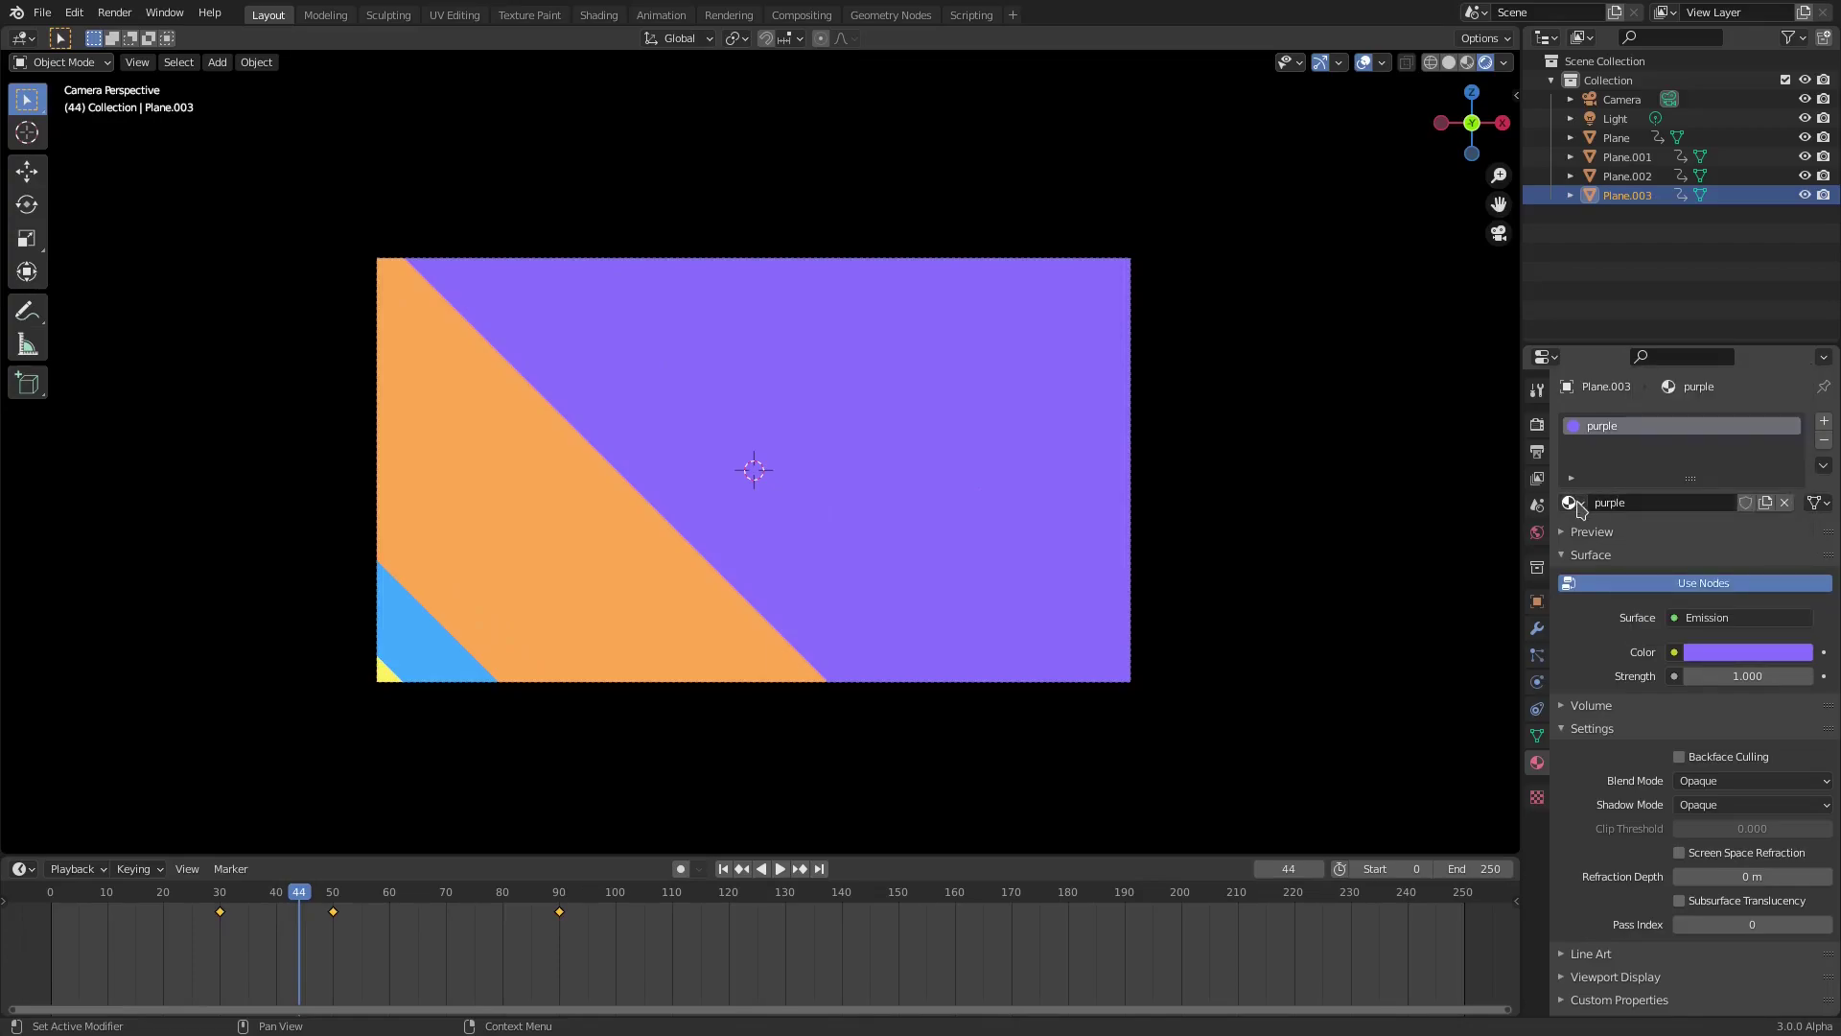
left_click(1573, 503)
left_click(1597, 586)
Go to frame 32 and assign the existing purple material to the light blue plane
key("space")
left_click(213, 896)
mouse_move(213, 897)
left_mouse_down()
mouse_move(177, 897)
mouse_move(232, 897)
left_mouse_up()
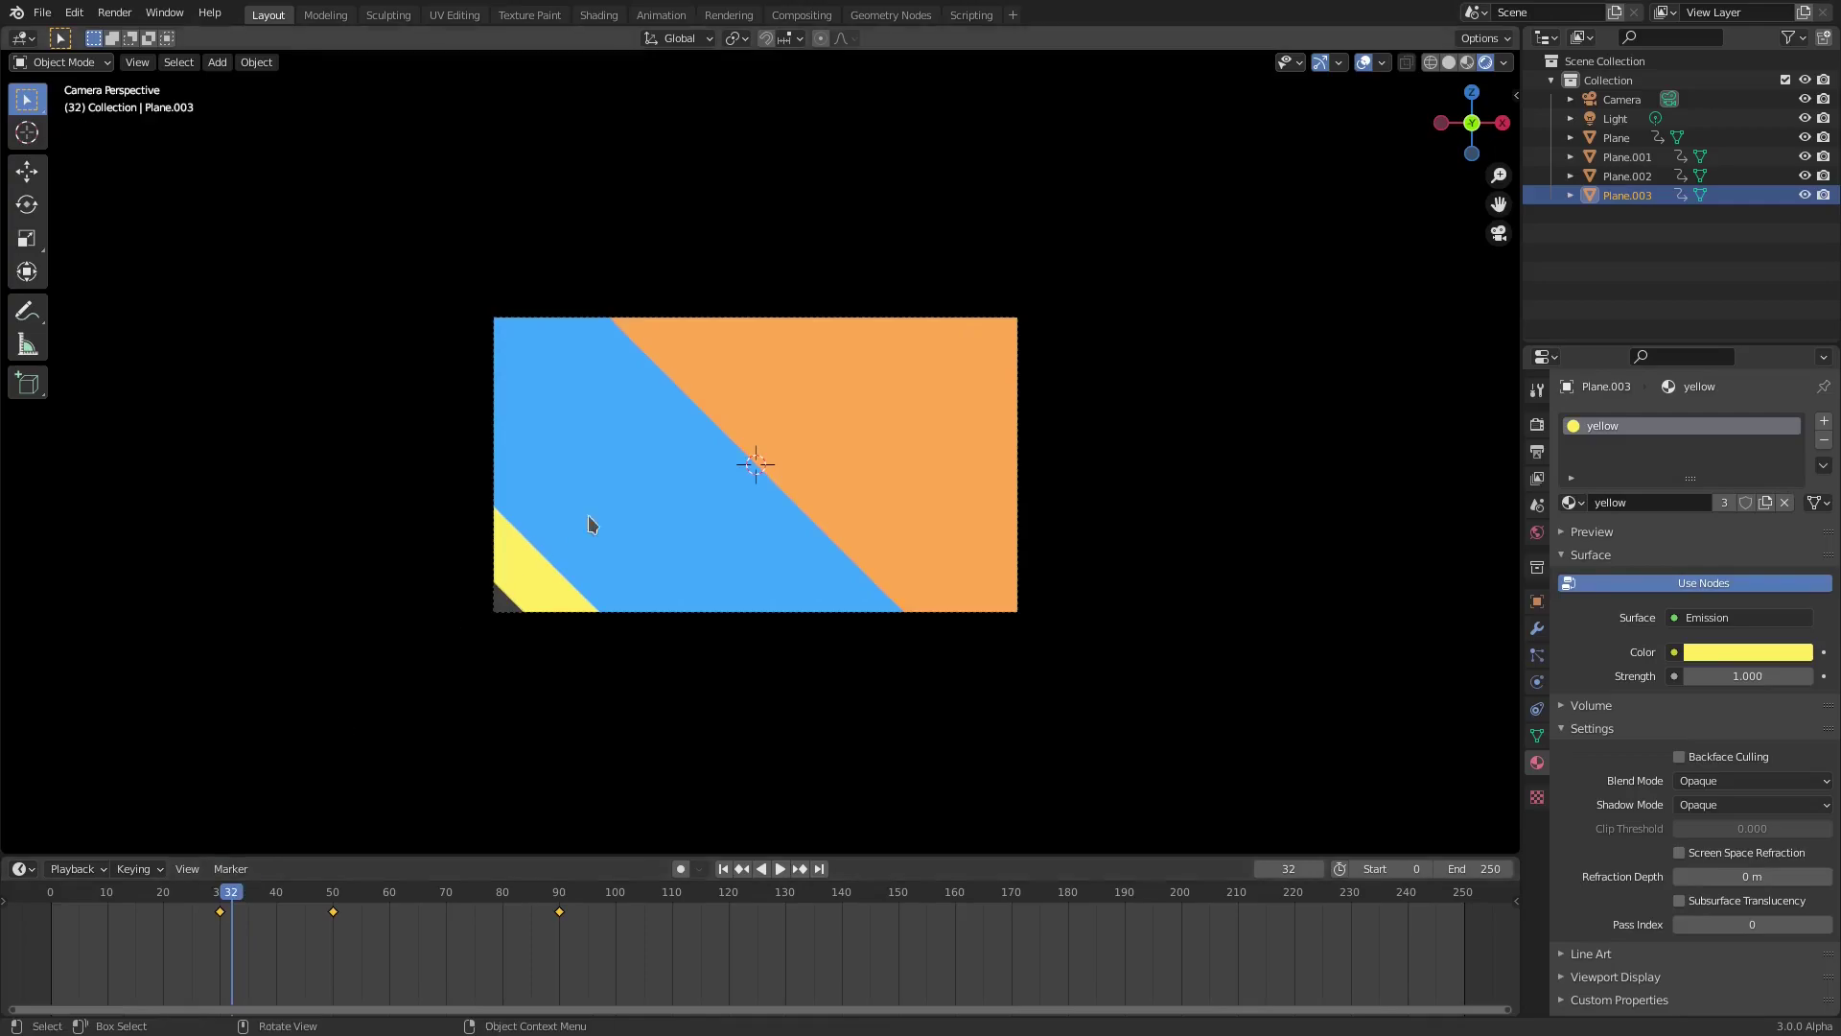
left_click(554, 538)
left_click(1573, 502)
left_click(1611, 559)
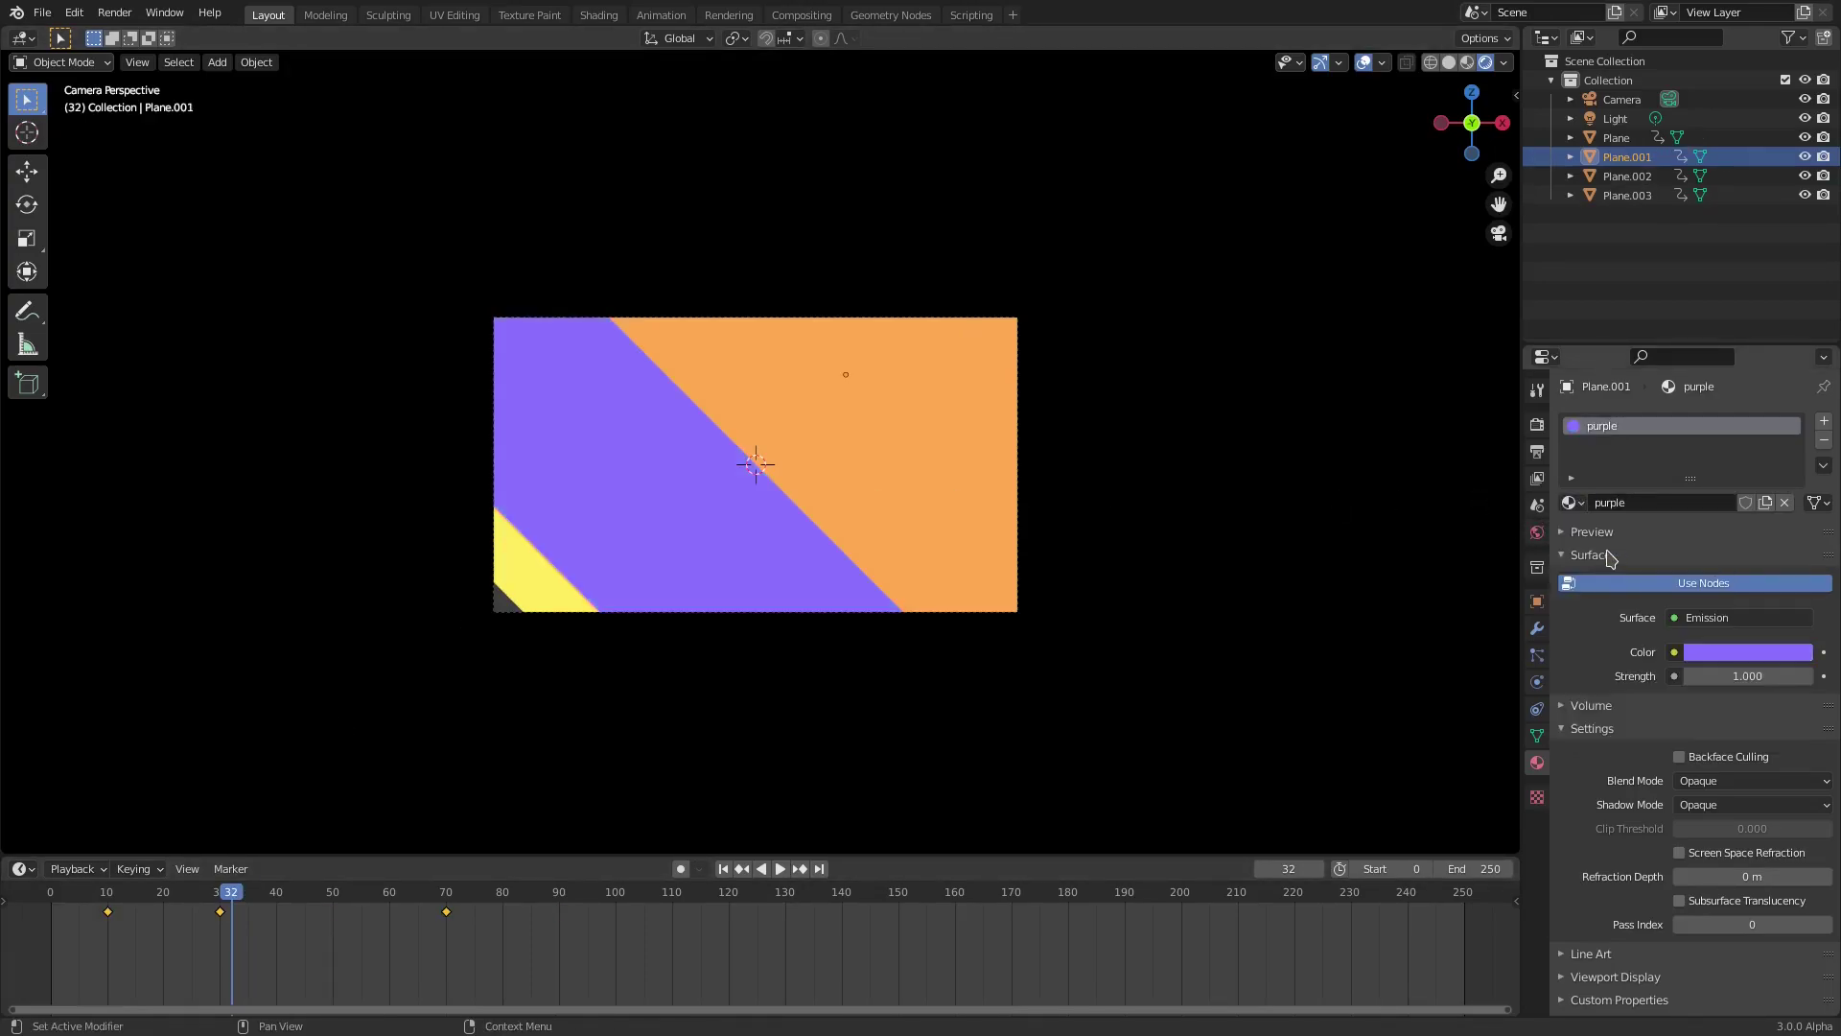
Go to frame 39 and assign the light blue material named red to the orange plane
left_click_drag(207, 902, 272, 897)
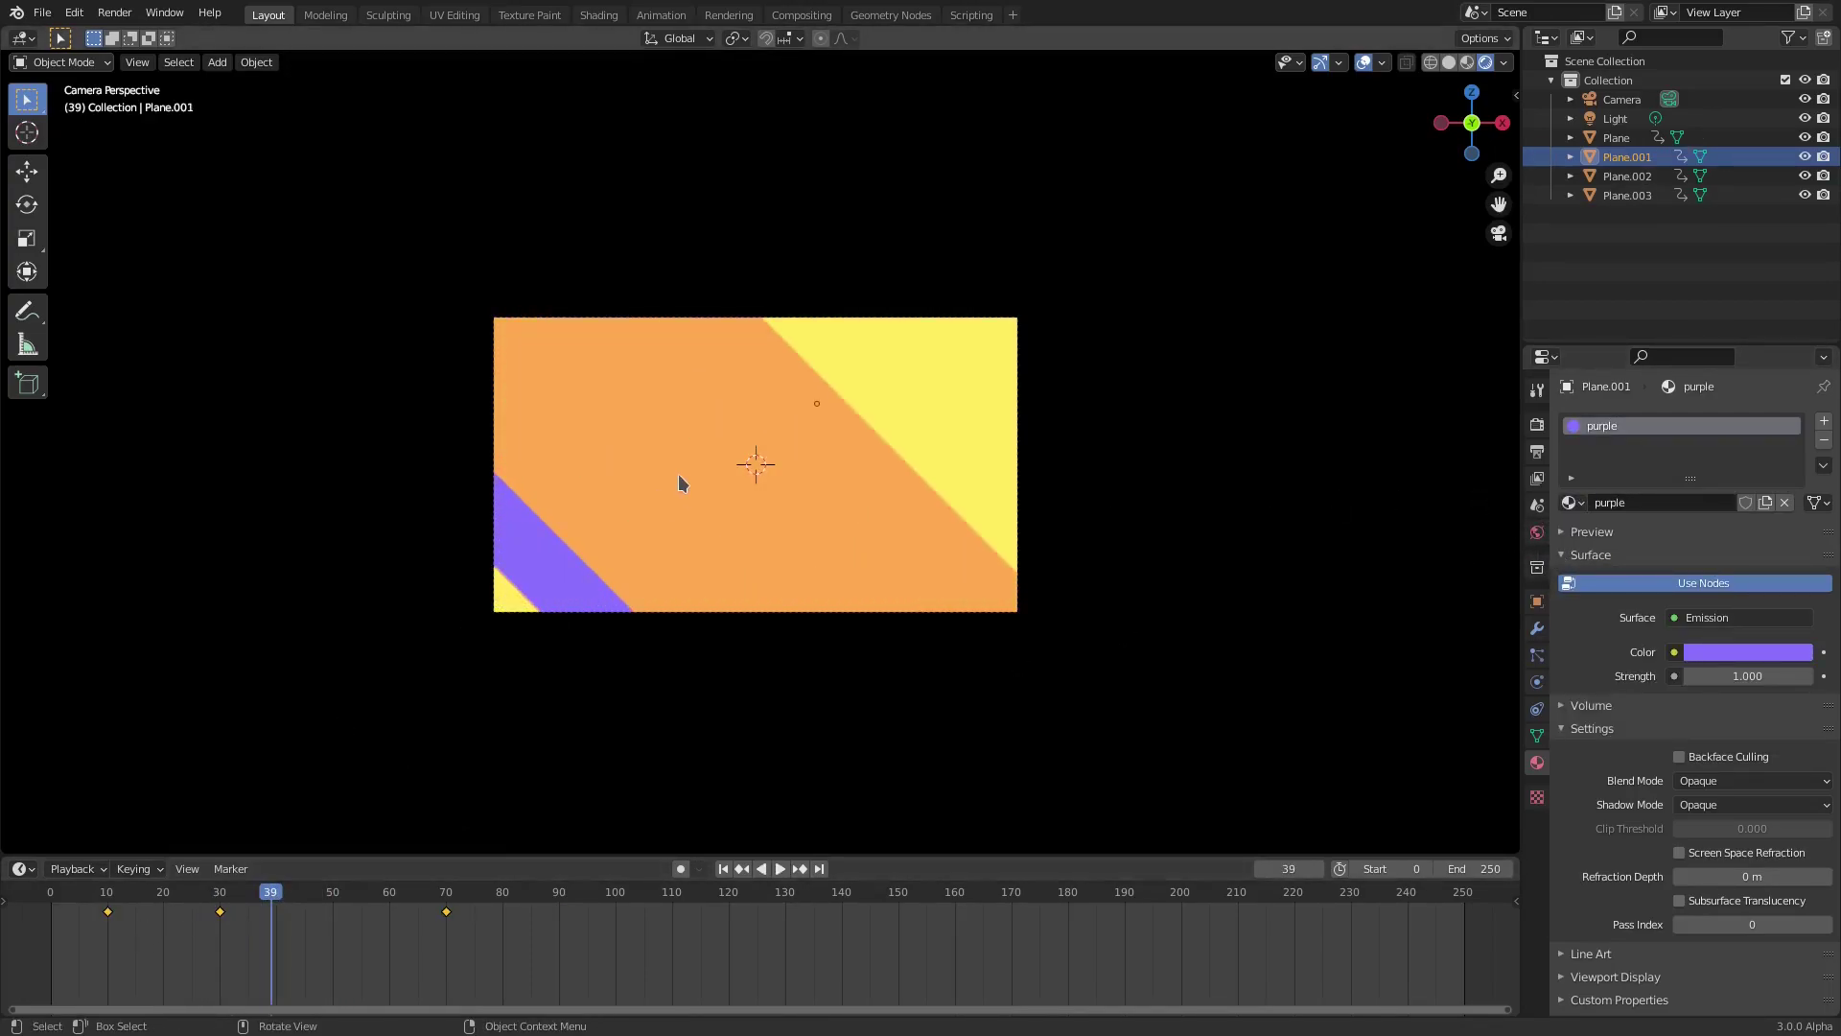
left_click(678, 489)
left_click(1575, 504)
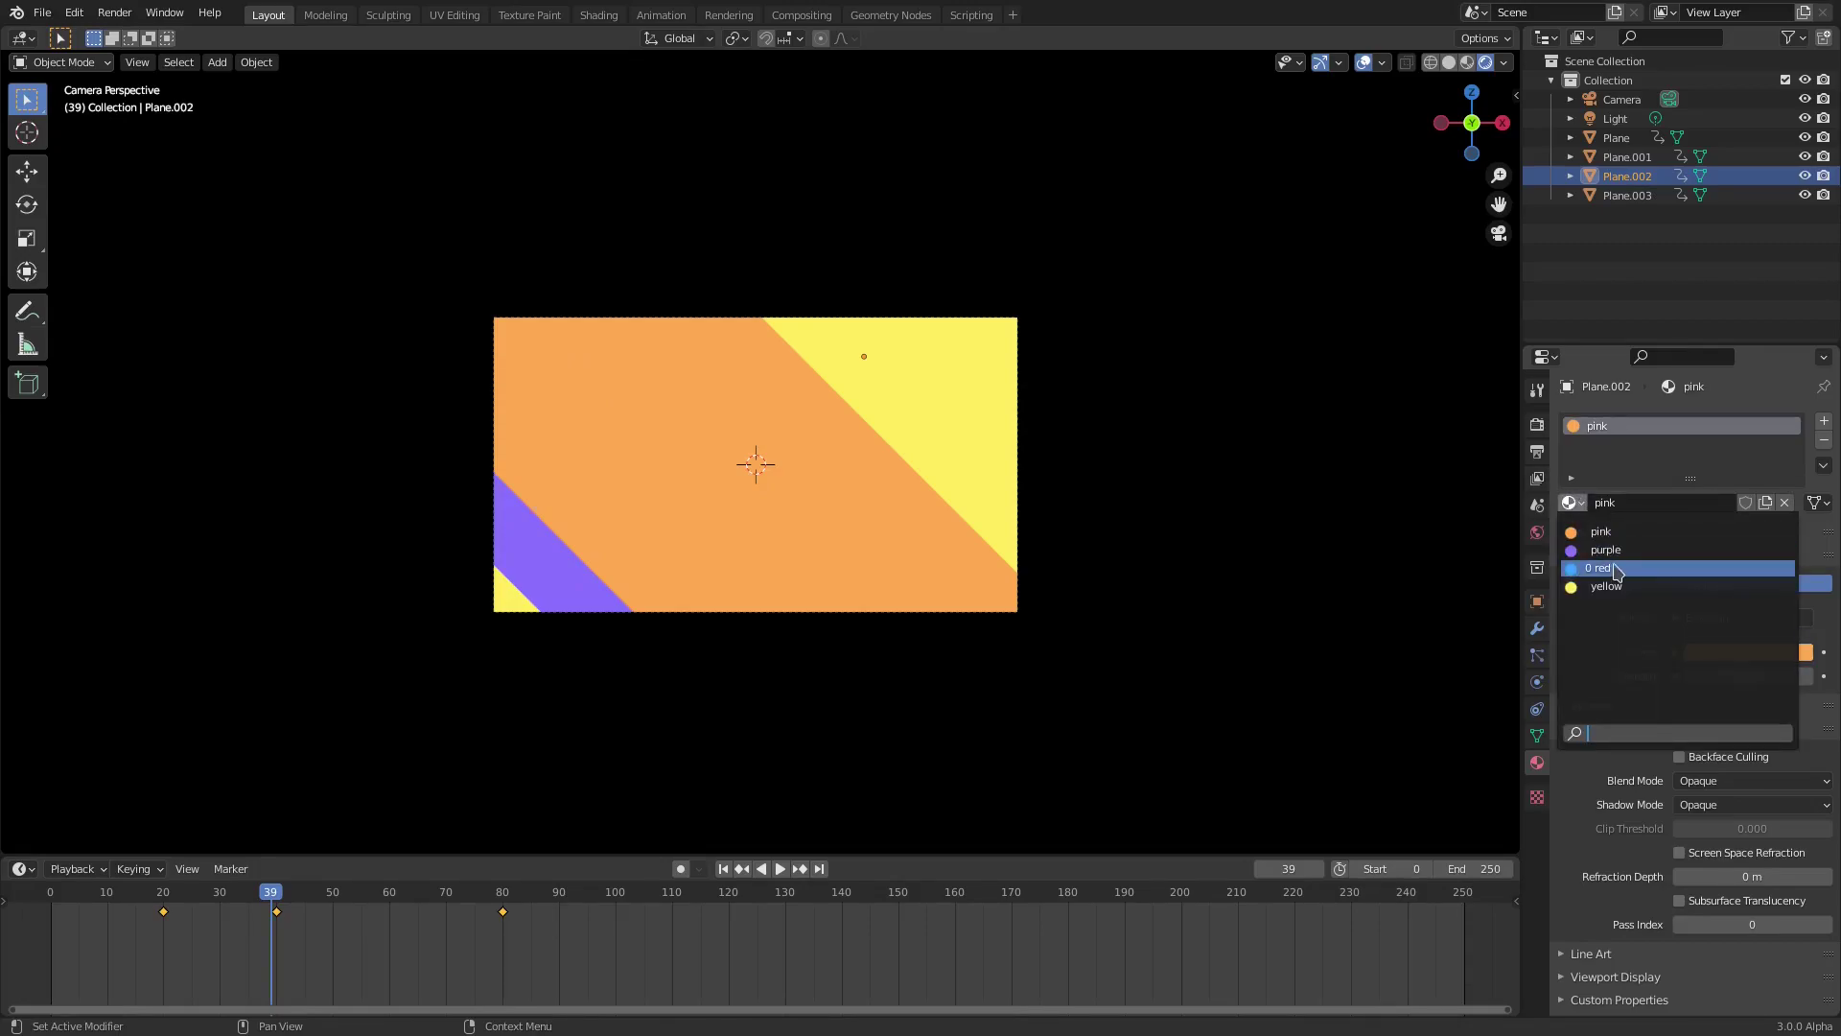
left_click(1606, 572)
Play the recolored transition from the start and stop at frame 52
key("shift+Left")
key("space")
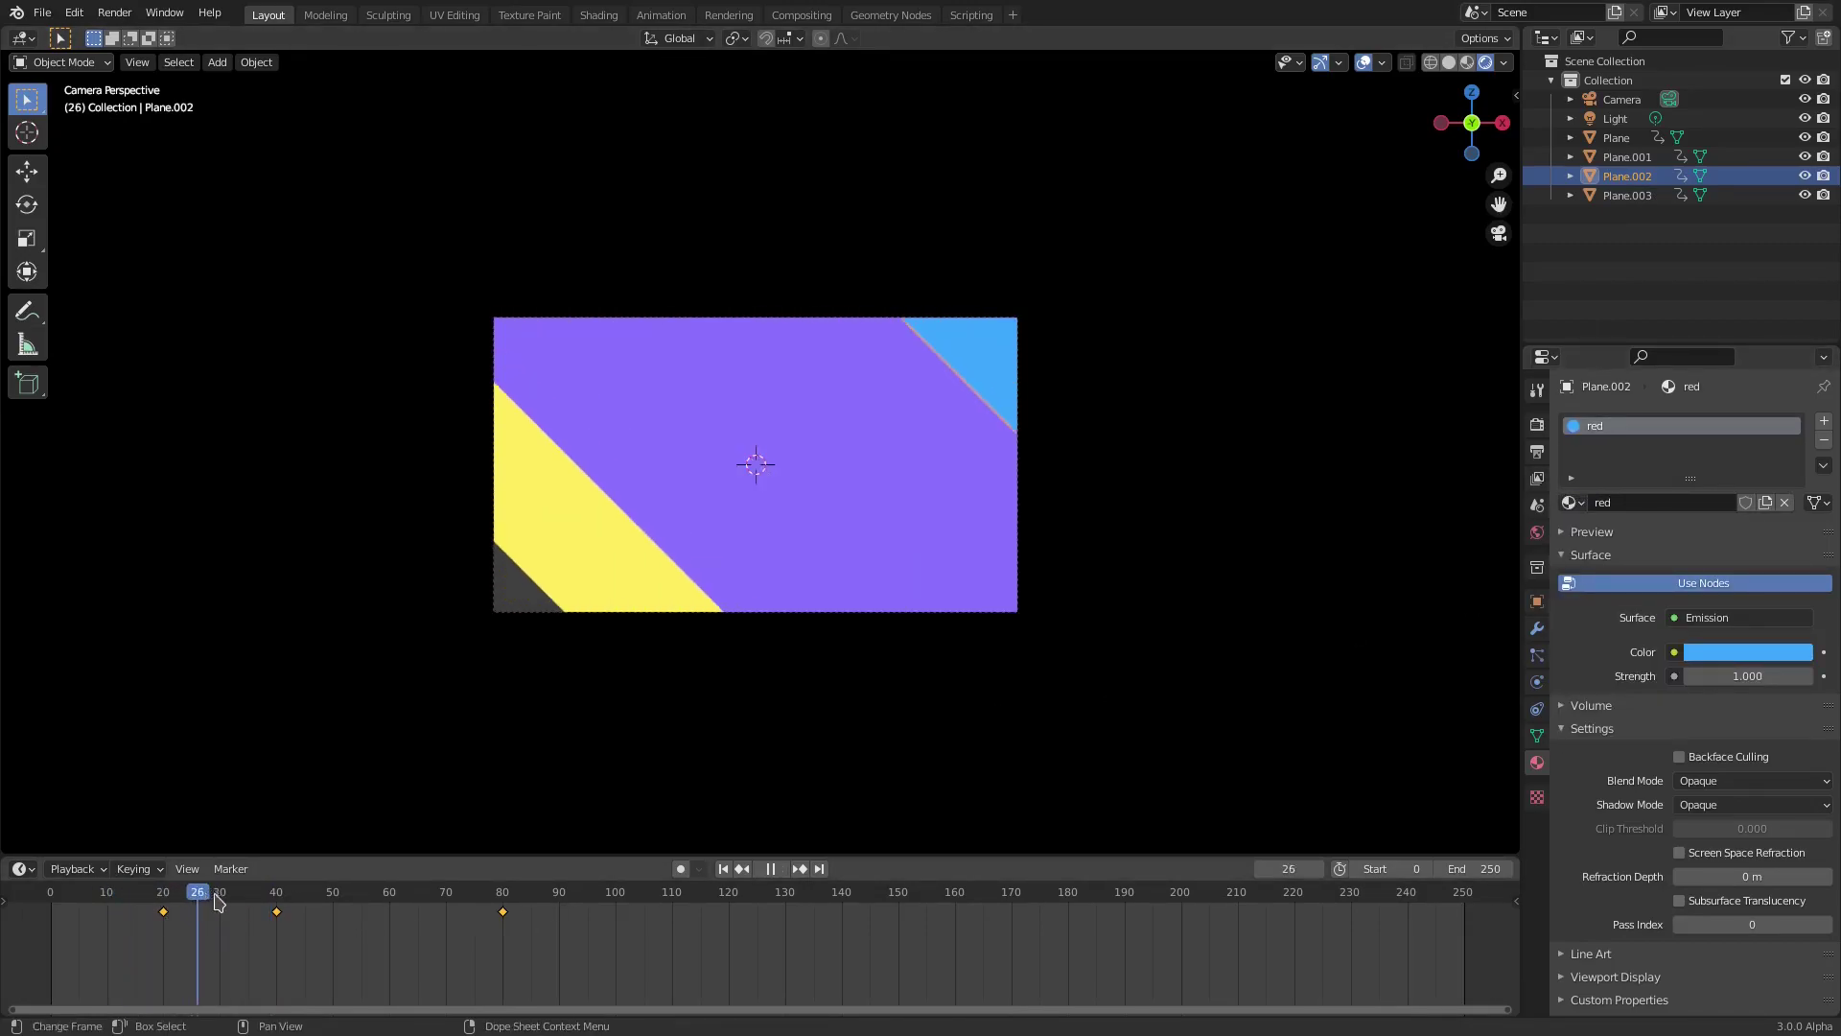
key("shift+Left")
key("space")
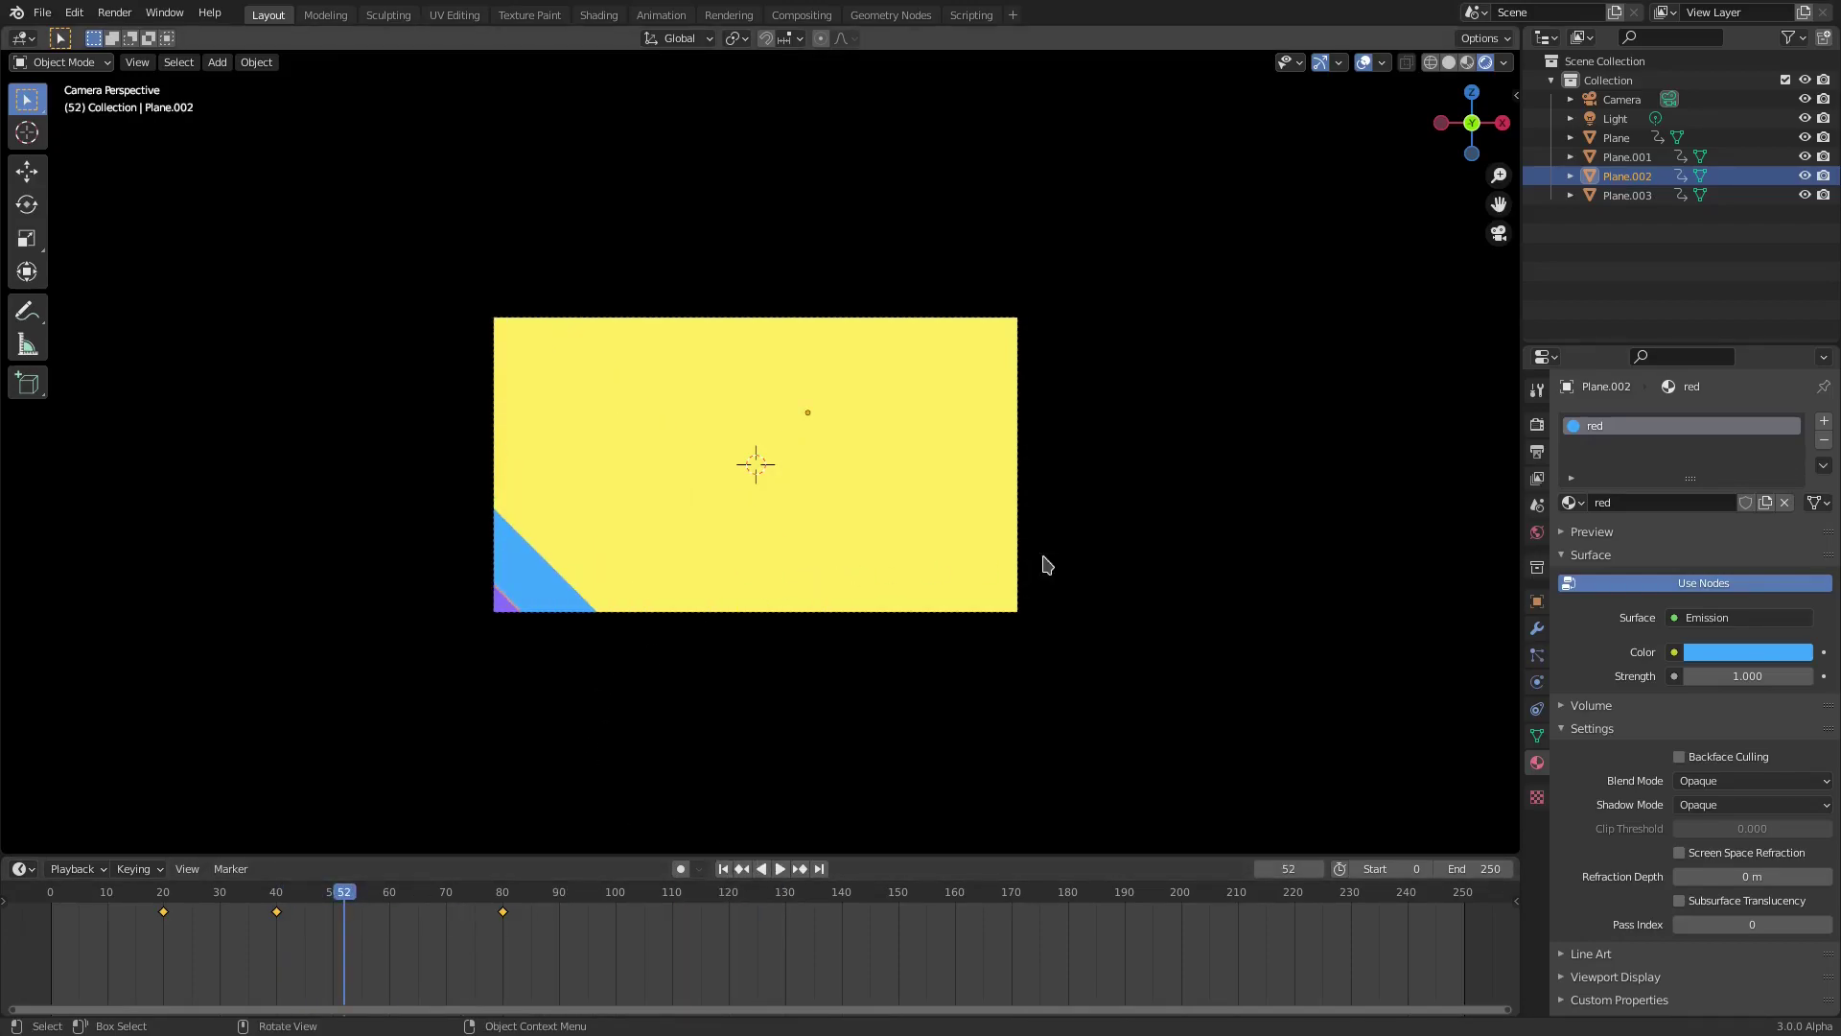
Assign the yellow material to Plane.002 and the light blue material named red to Plane.003
left_click(1569, 502)
left_click(1613, 585)
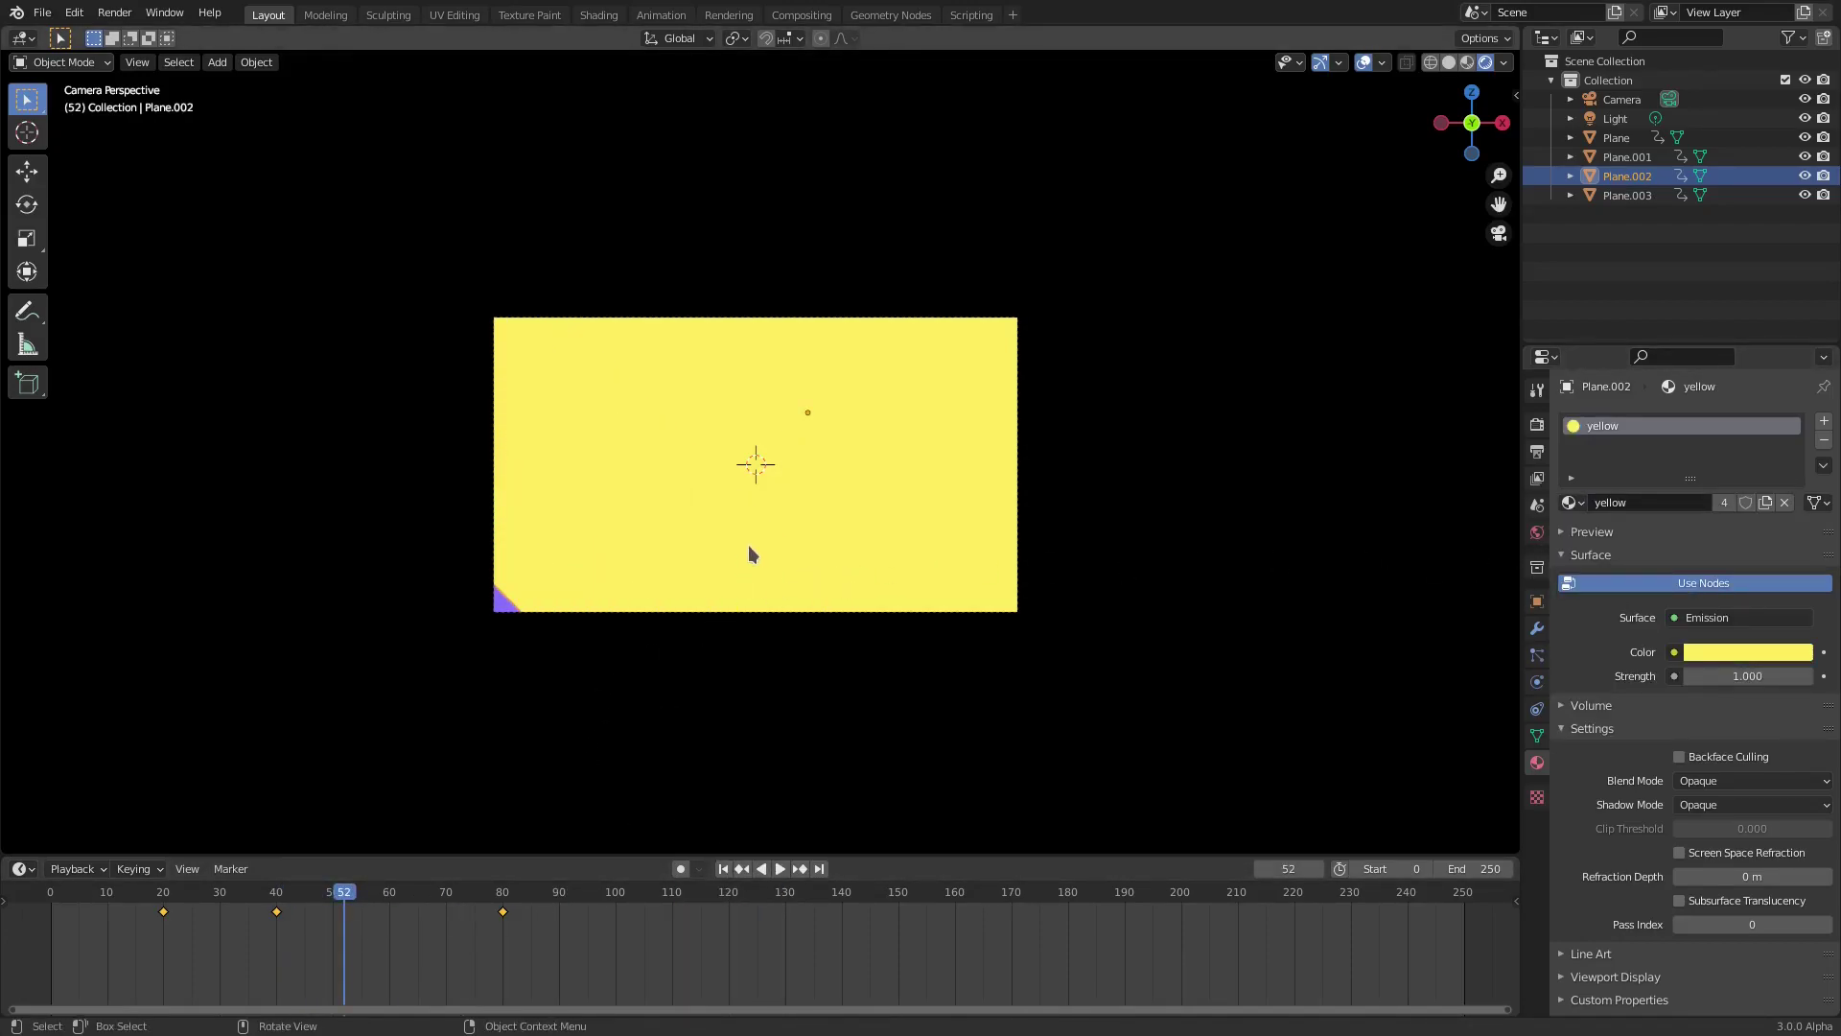
left_click(750, 554)
left_click(1569, 502)
left_click(1613, 563)
Replay the yellow, purple, yellow and blue transition from the start, stop at frame 27 and select the first yellow plane
key("space")
mouse_move(278, 892)
left_mouse_down()
mouse_move(113, 890)
mouse_move(257, 888)
left_mouse_up()
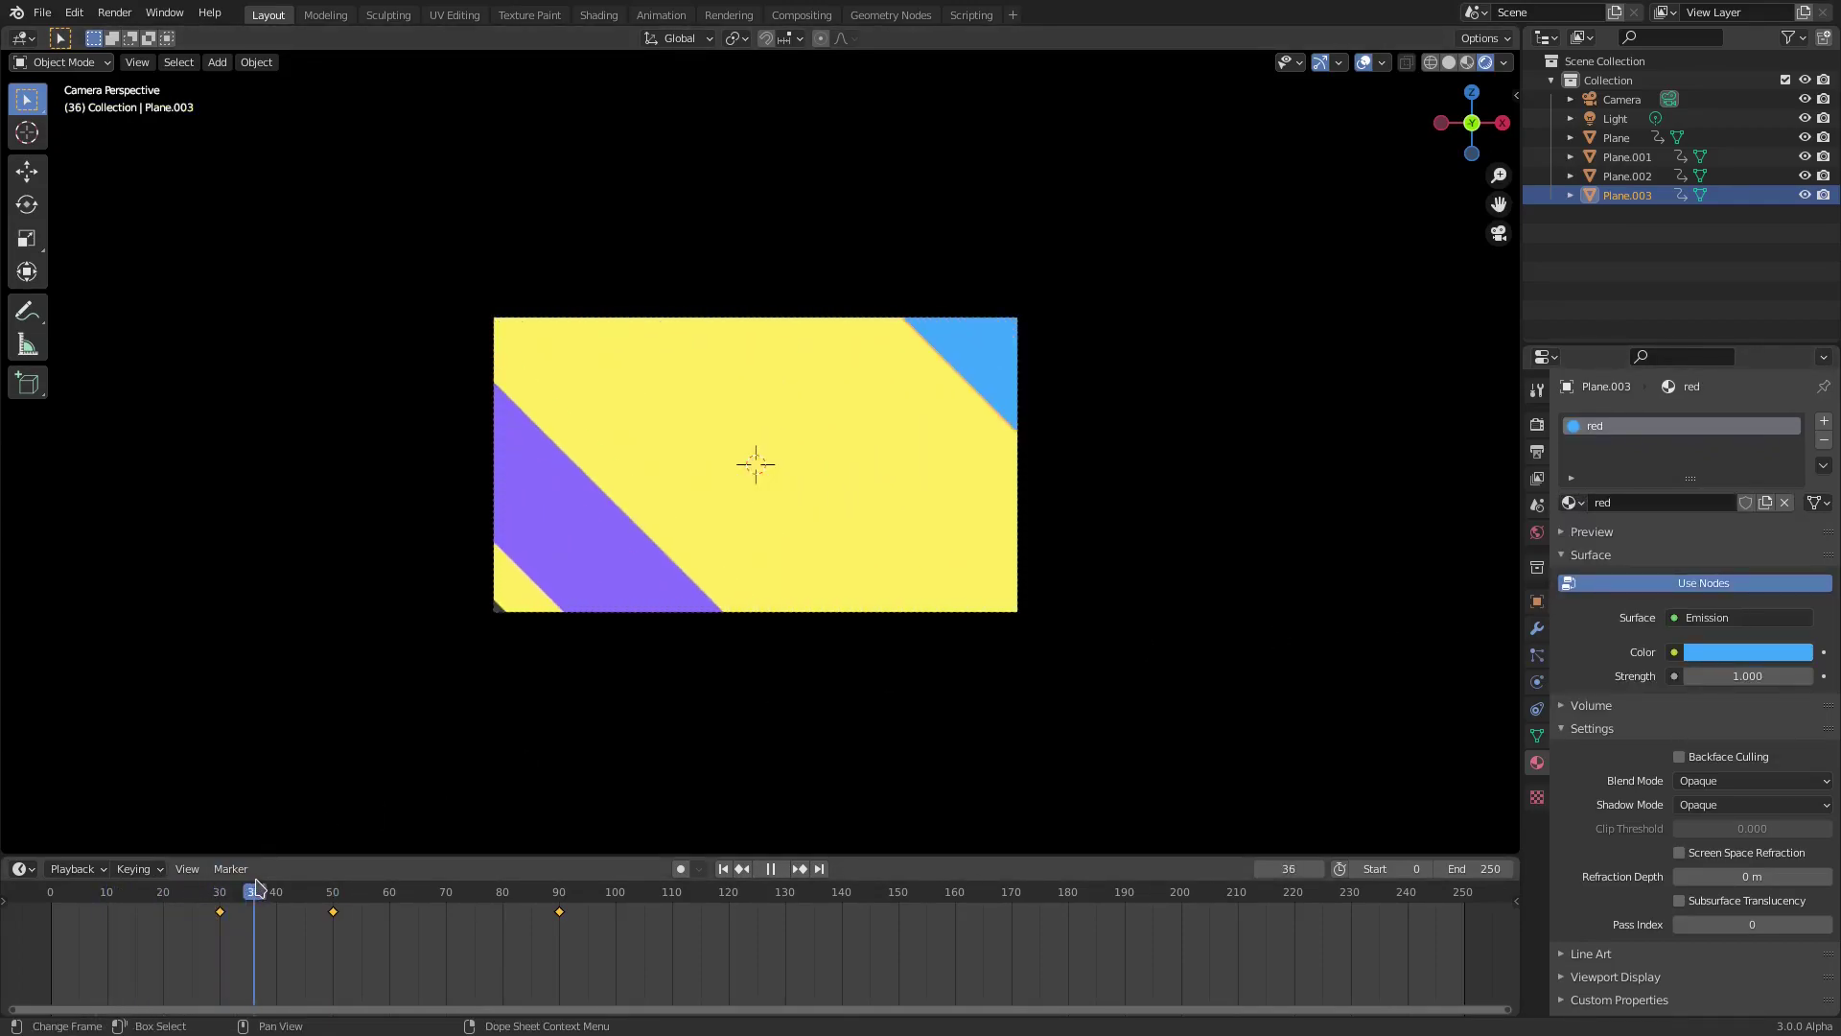
left_click(743, 869)
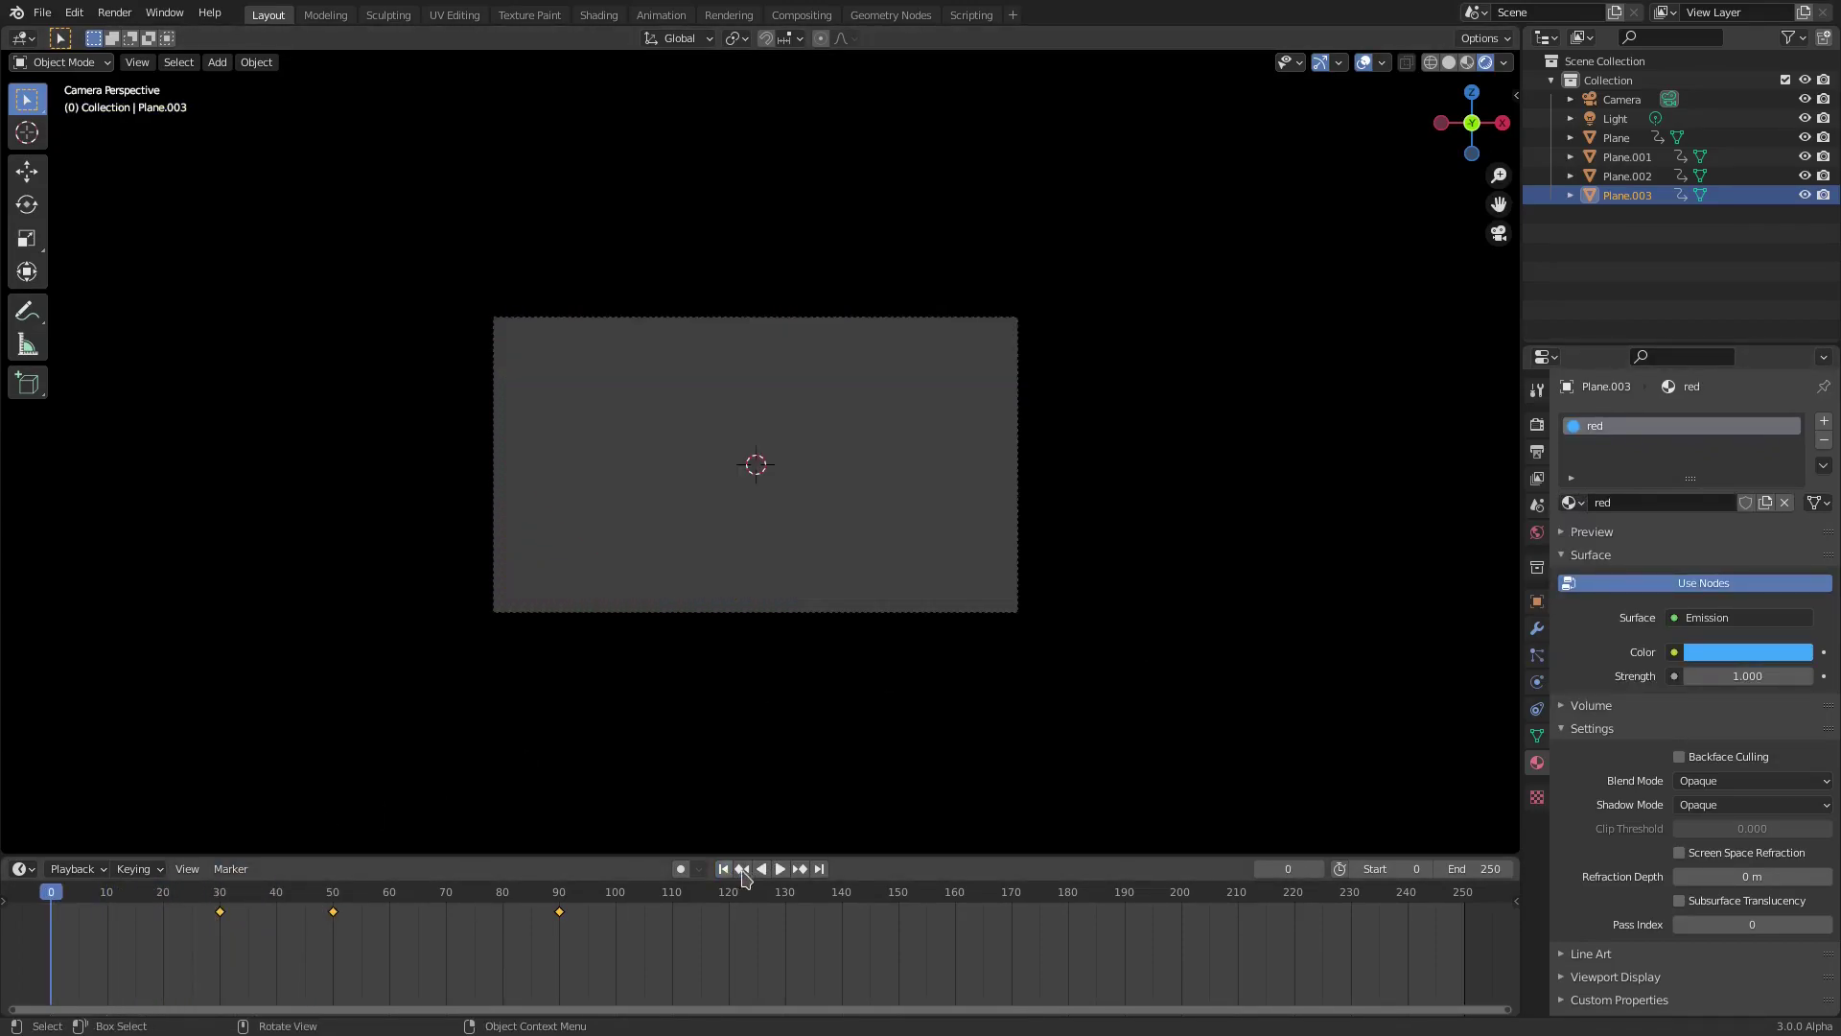
left_click(783, 869)
left_click(724, 869)
left_click(724, 869)
left_click(742, 869)
key("space")
left_click(590, 591)
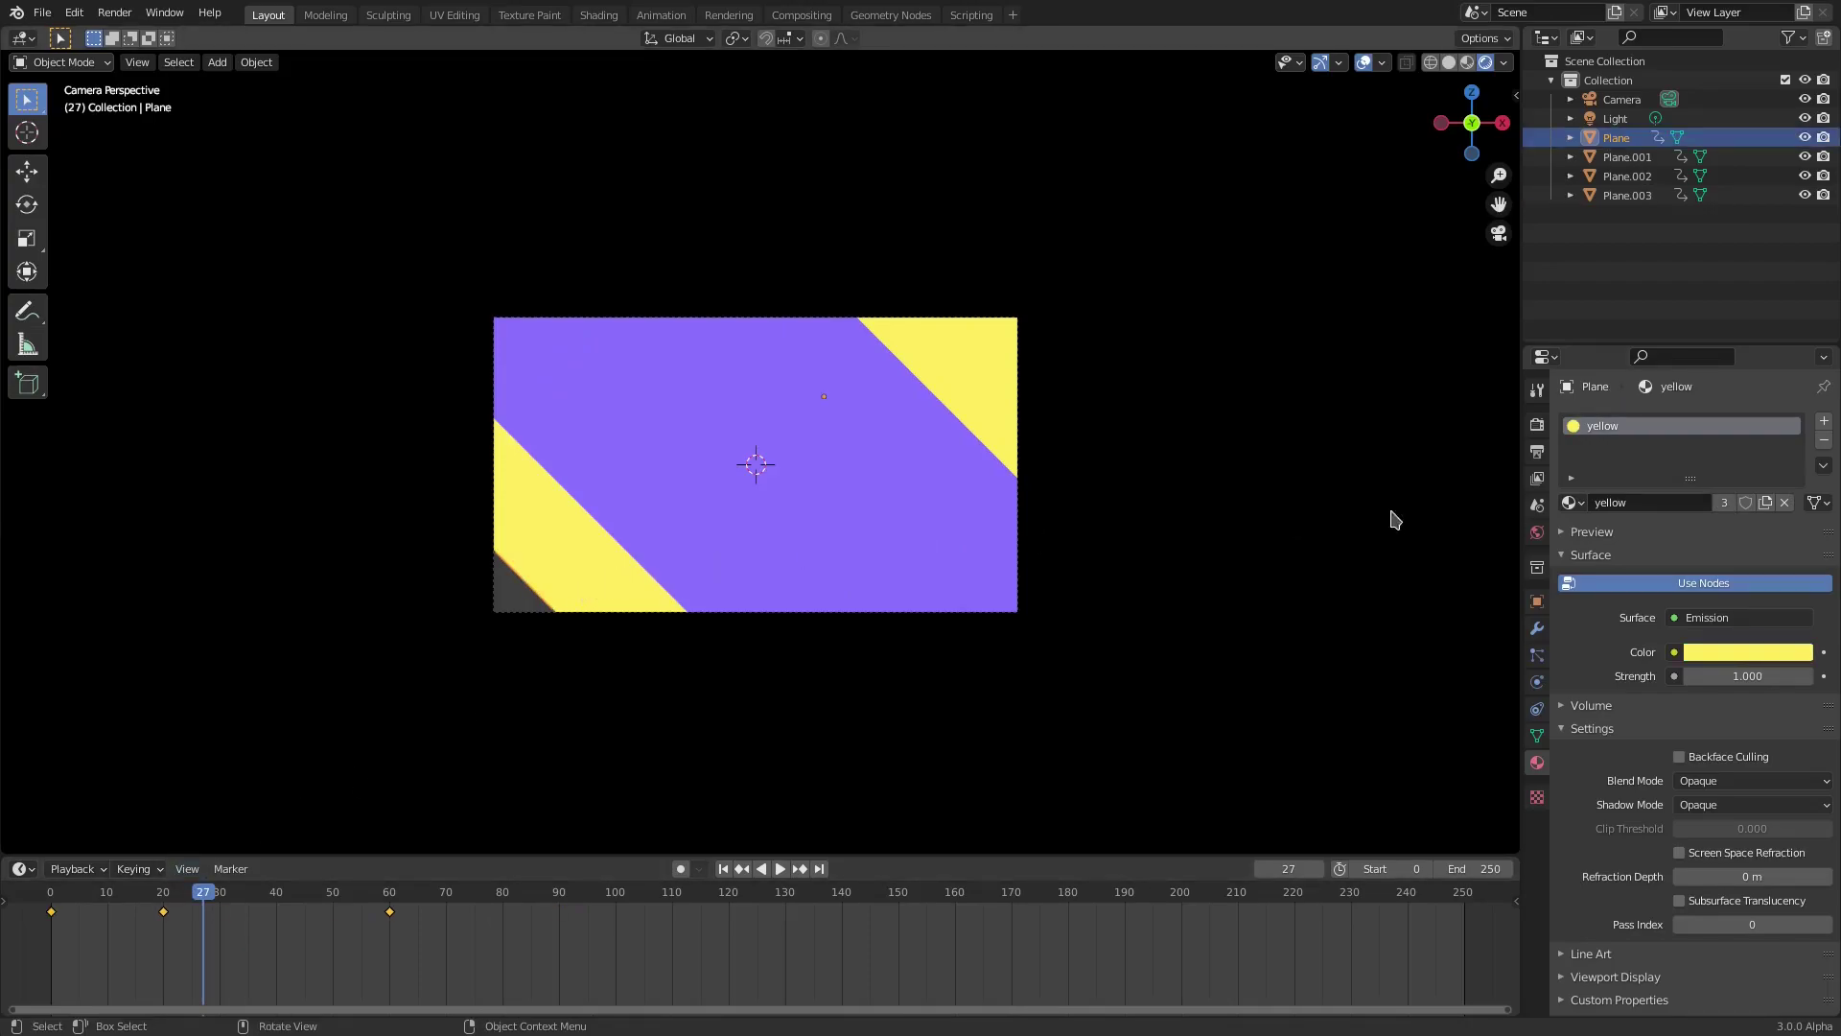
Scrub through the transition in an enlarged camera view and stop at frame 90
key("shift+ctrl+space")
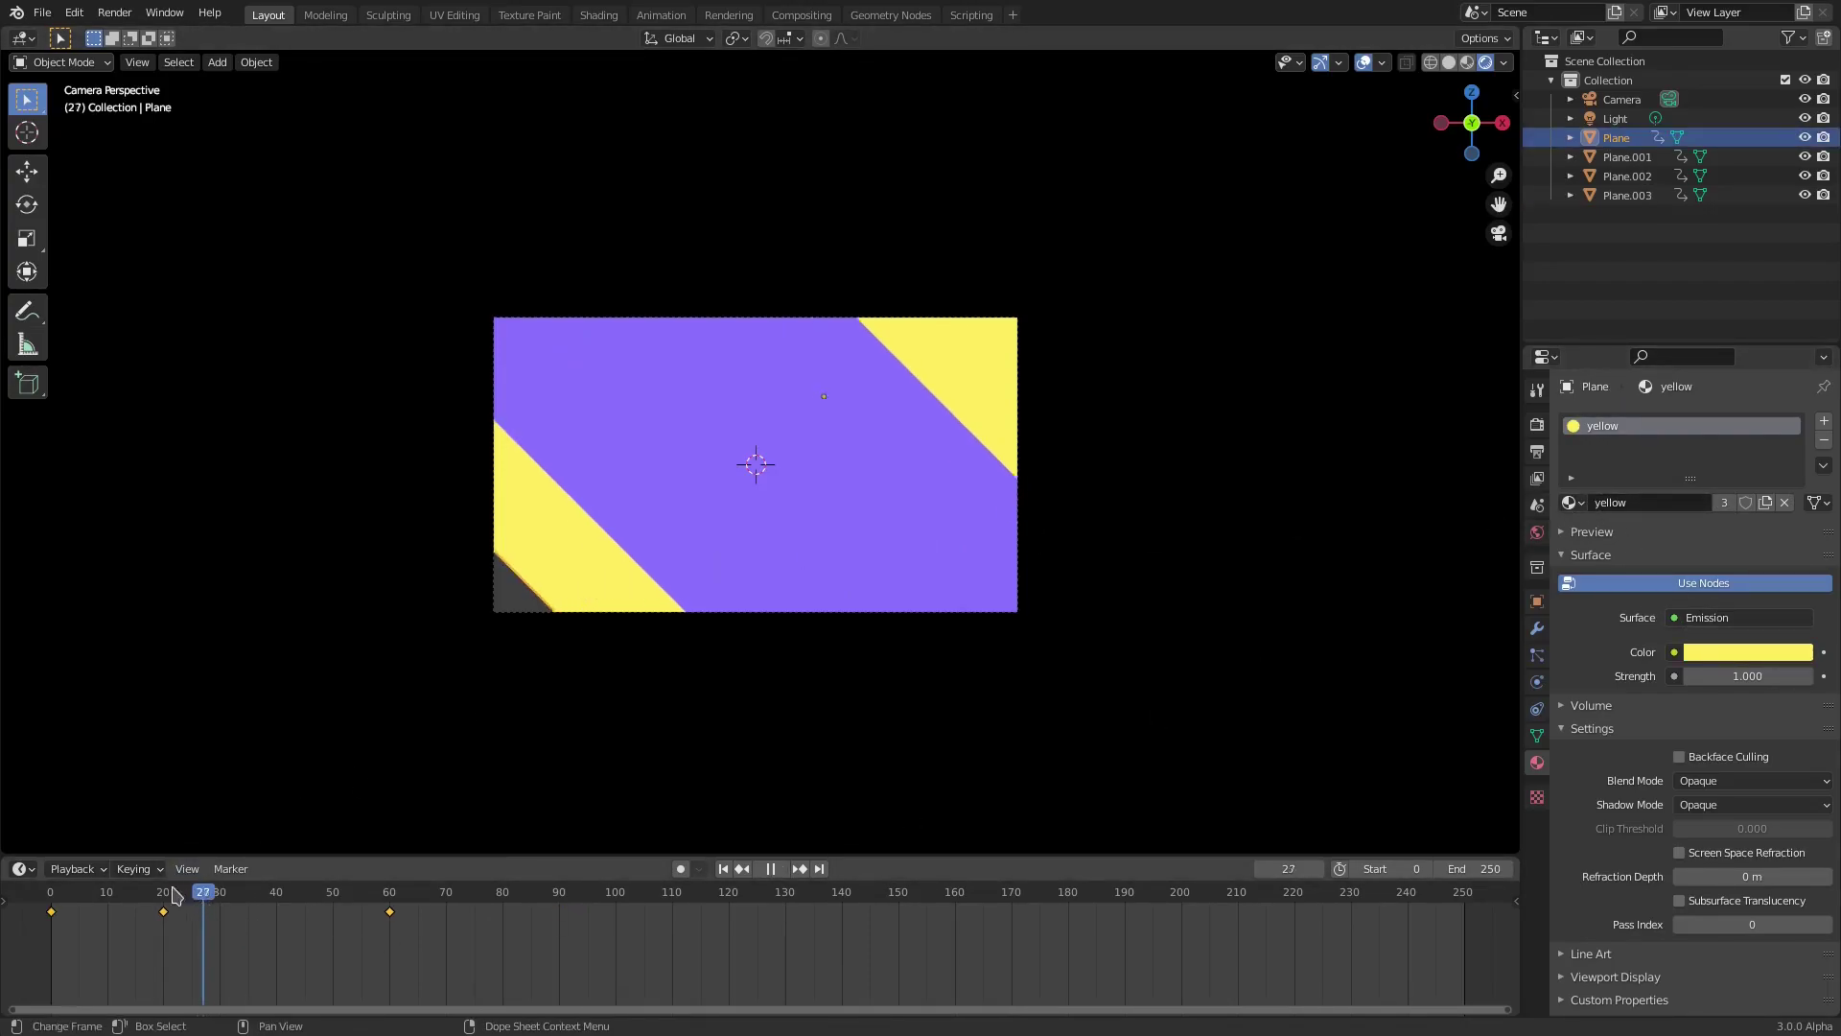
left_click_drag(79, 877, 372, 883)
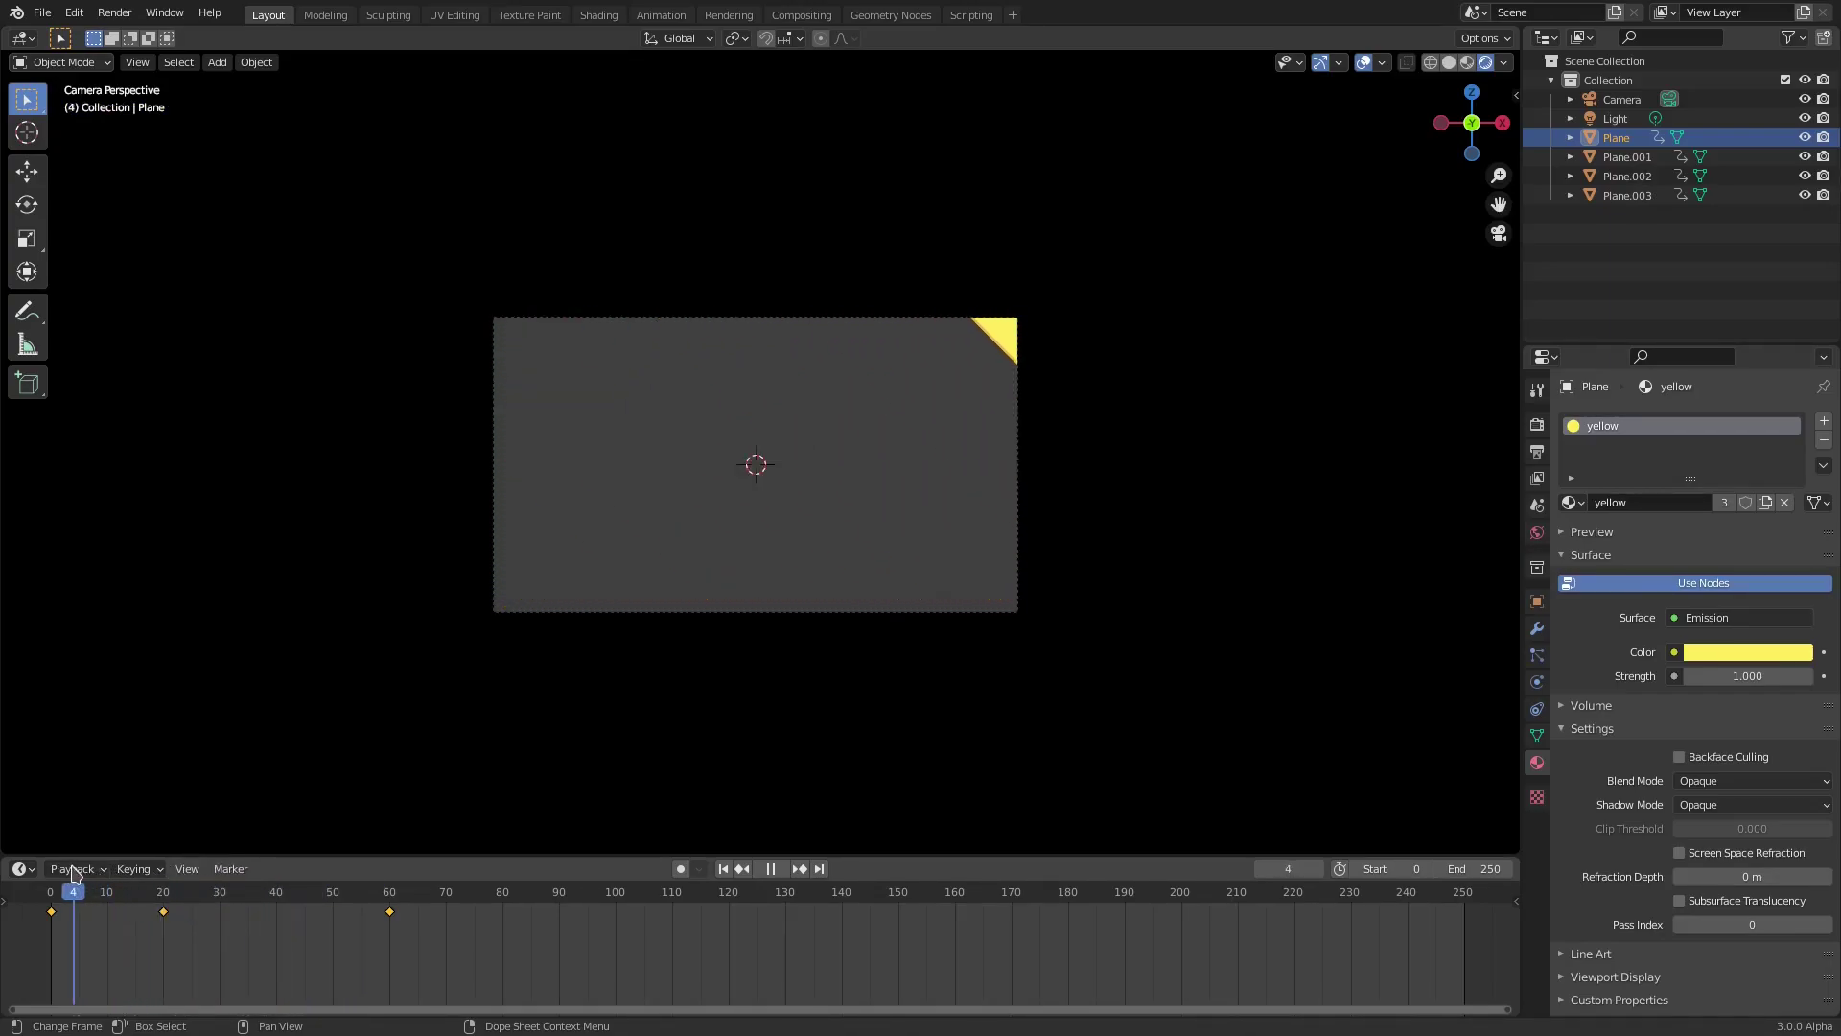
left_click(158, 878)
left_click_drag(159, 877, 442, 834)
scroll(934, 440, "up", 4)
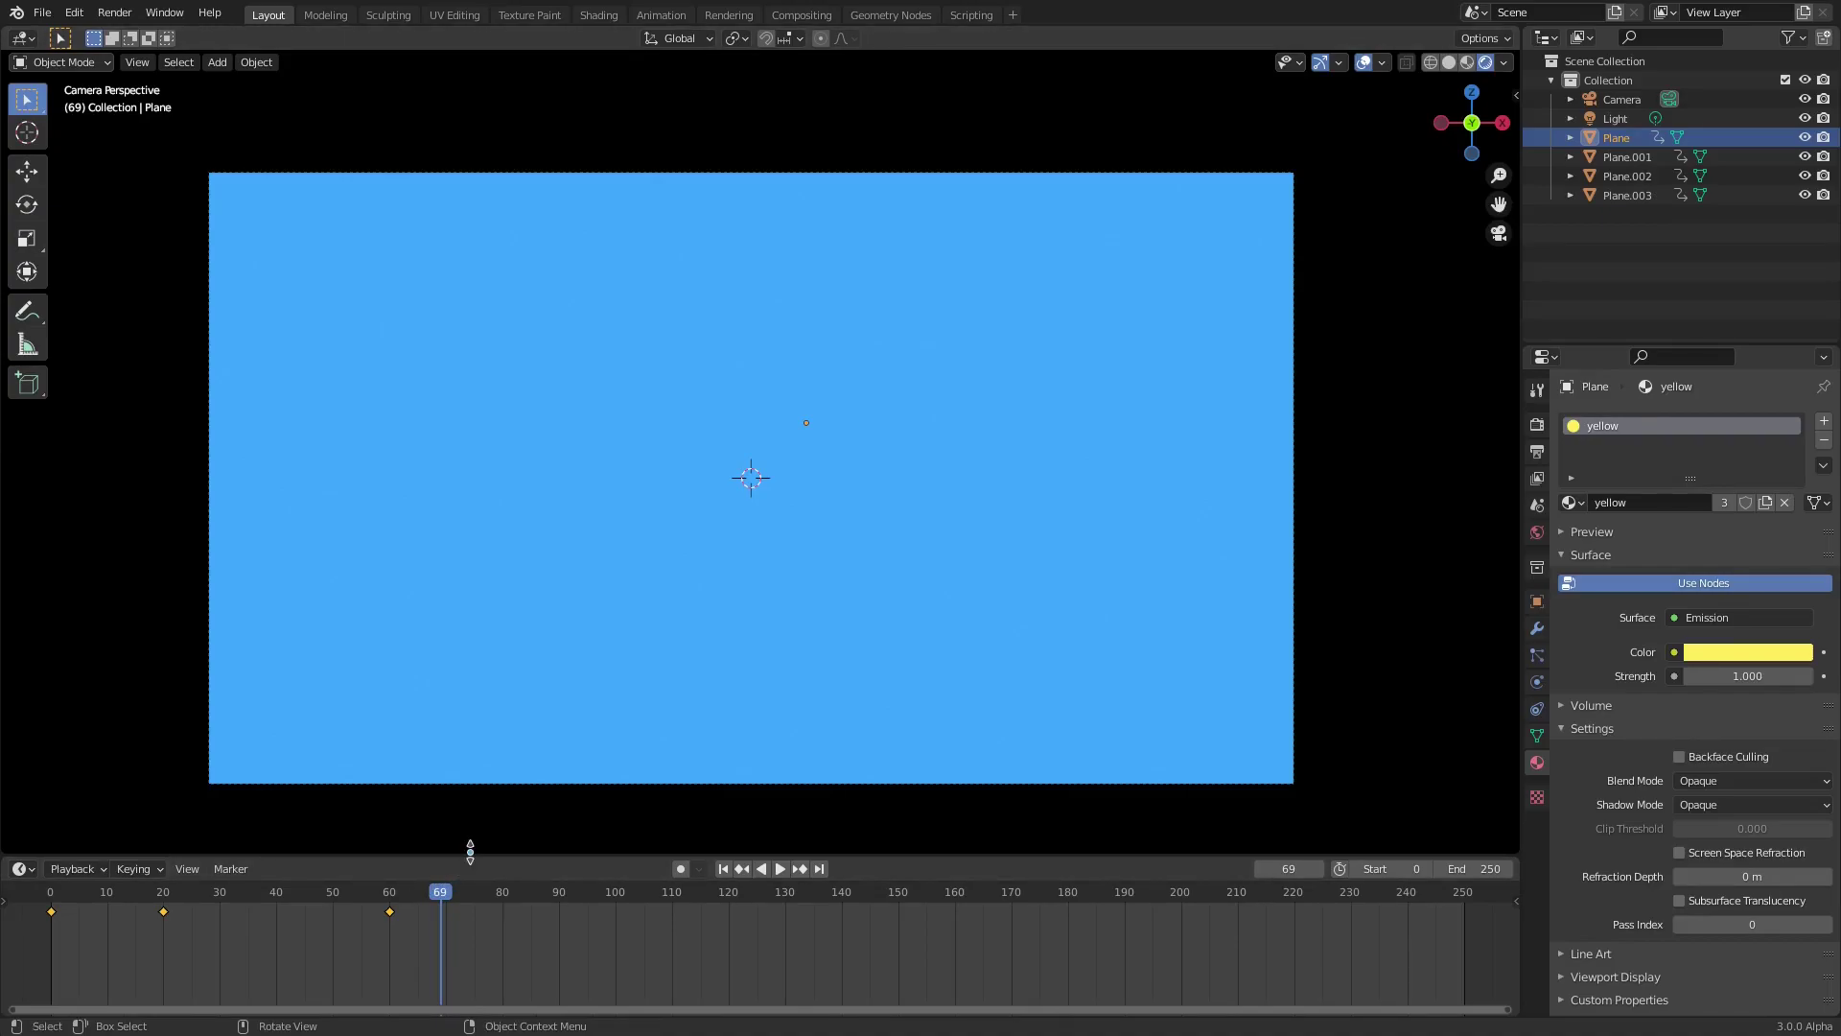
key("space")
left_click_drag(397, 897, 559, 895)
key("space")
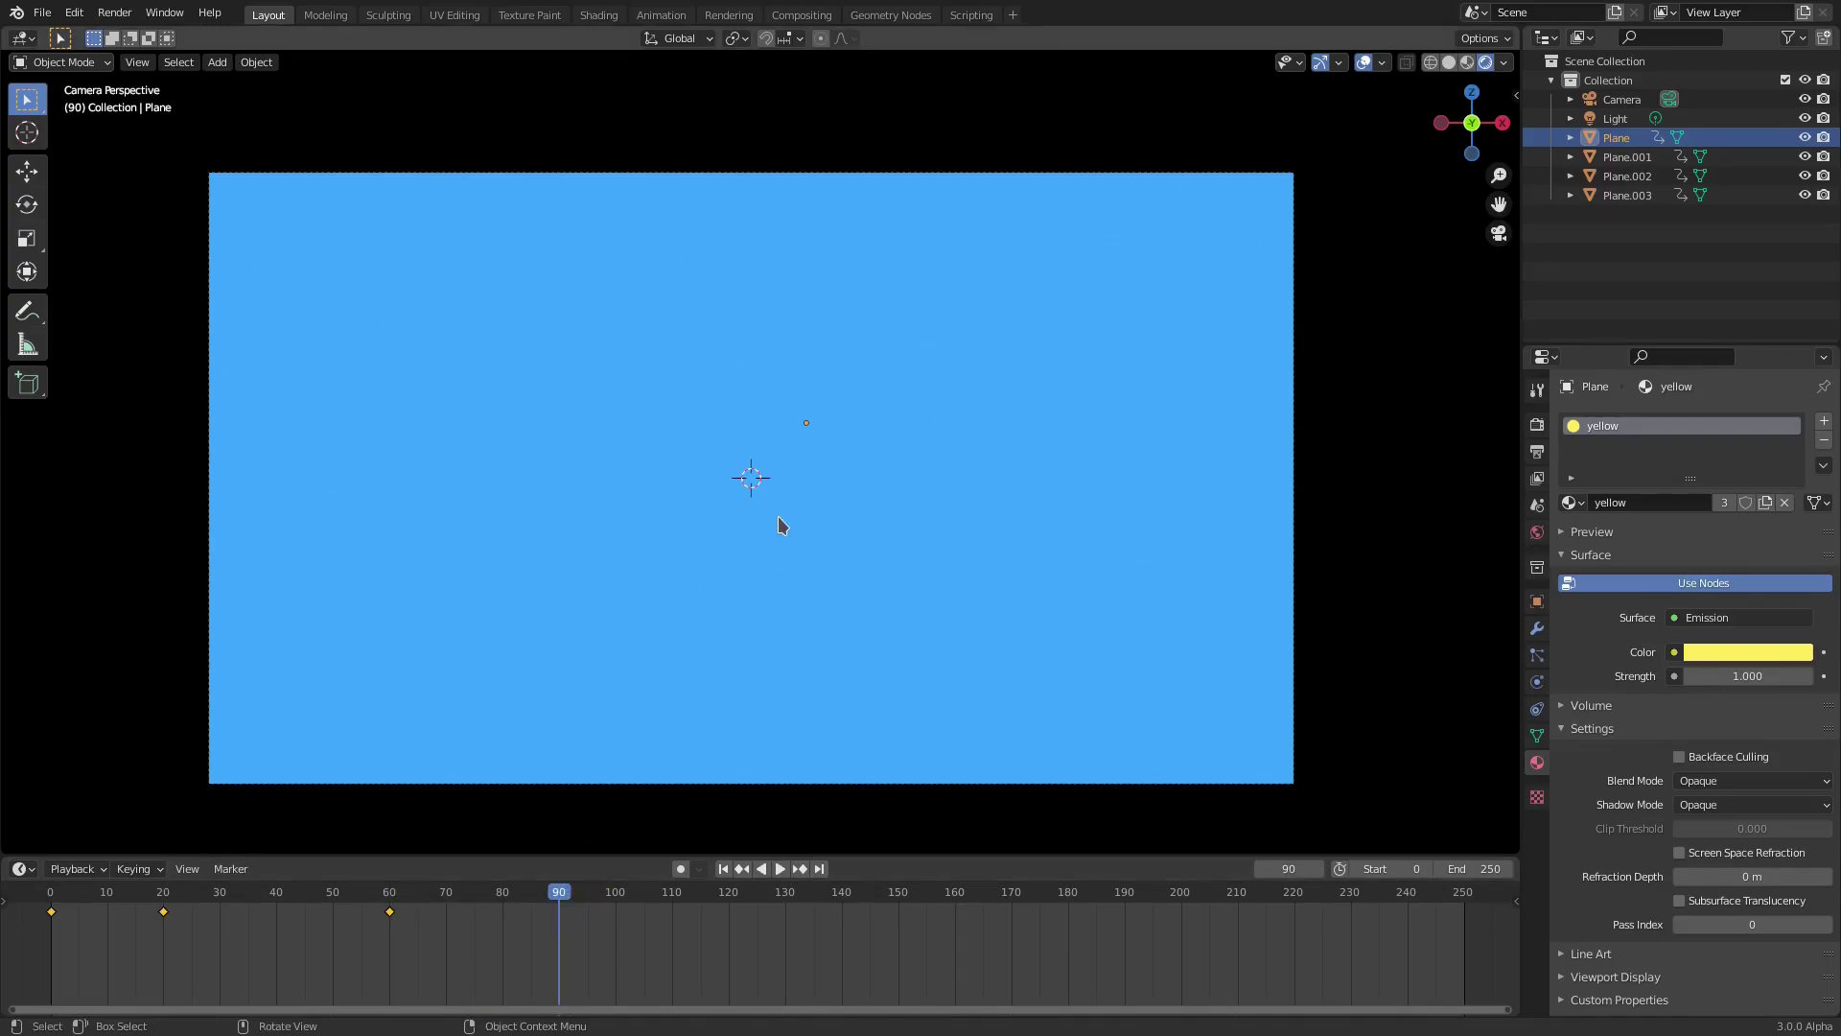
Add a 32-vertex mesh circle at the world origin with its fill type set to N-Gon
key("shift+a")
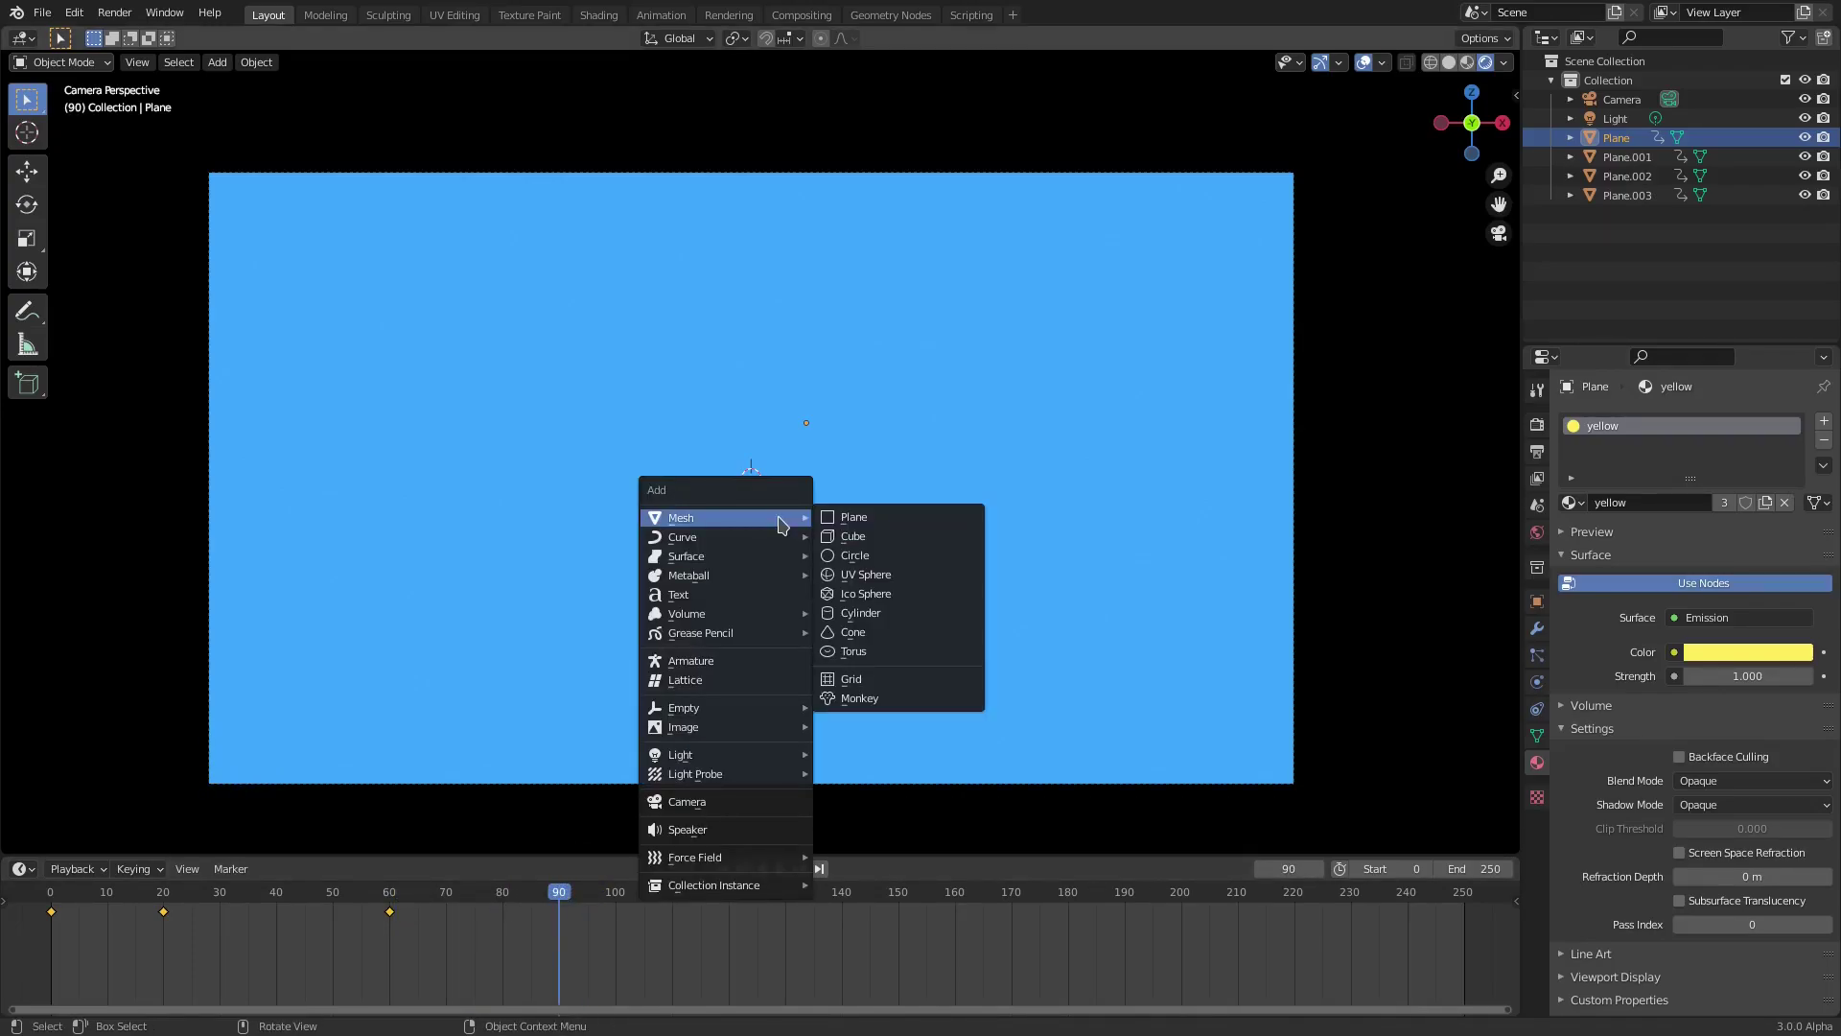
left_click(852, 555)
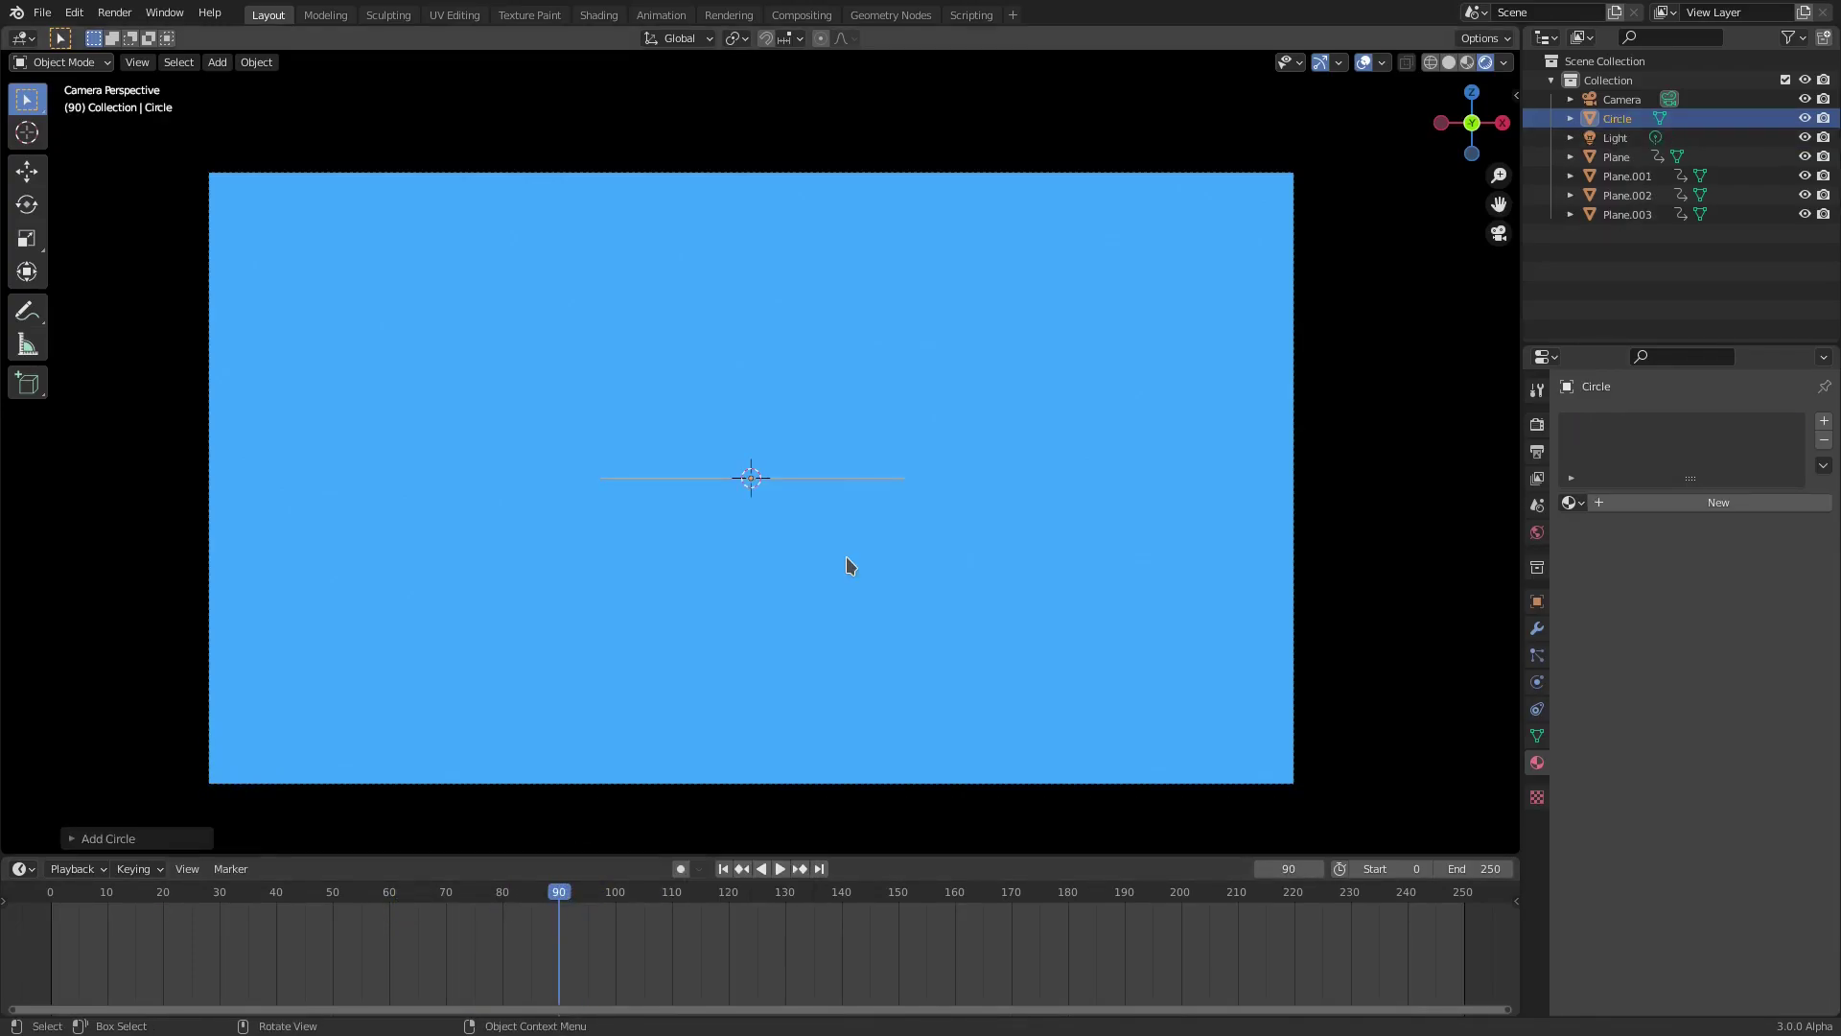
left_click(96, 840)
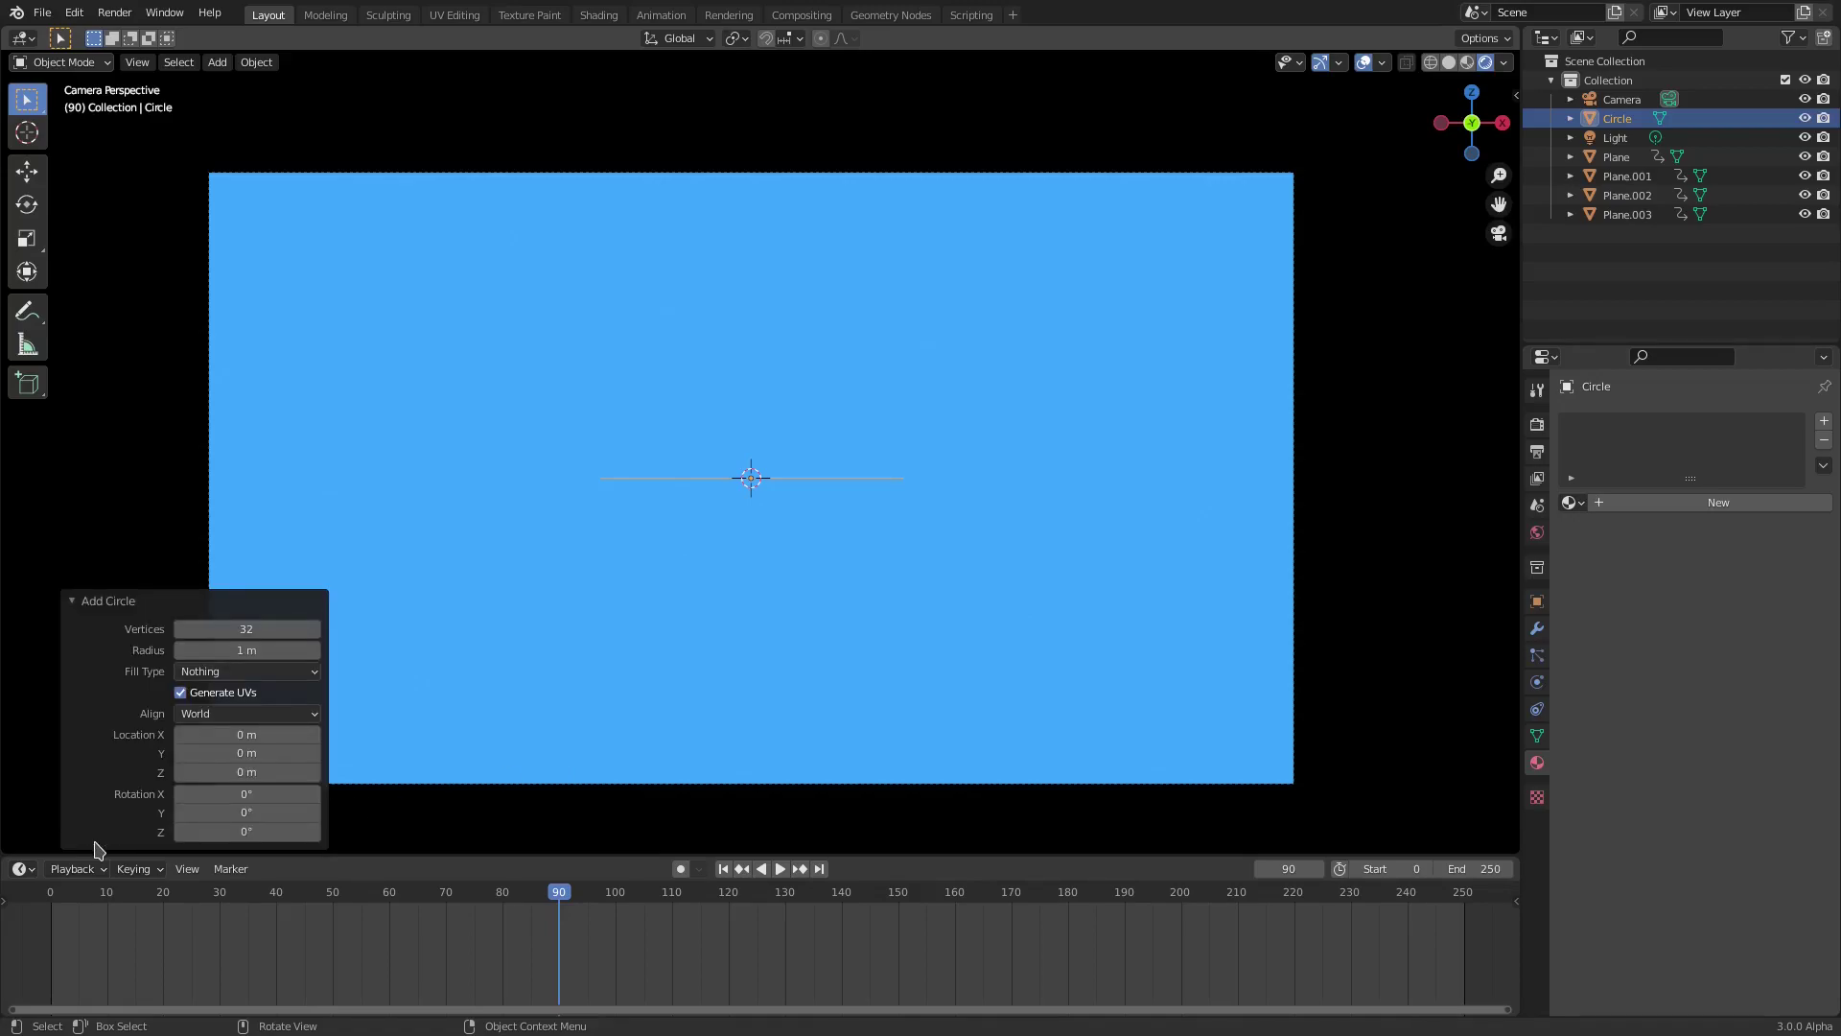
left_click(206, 671)
left_click(196, 721)
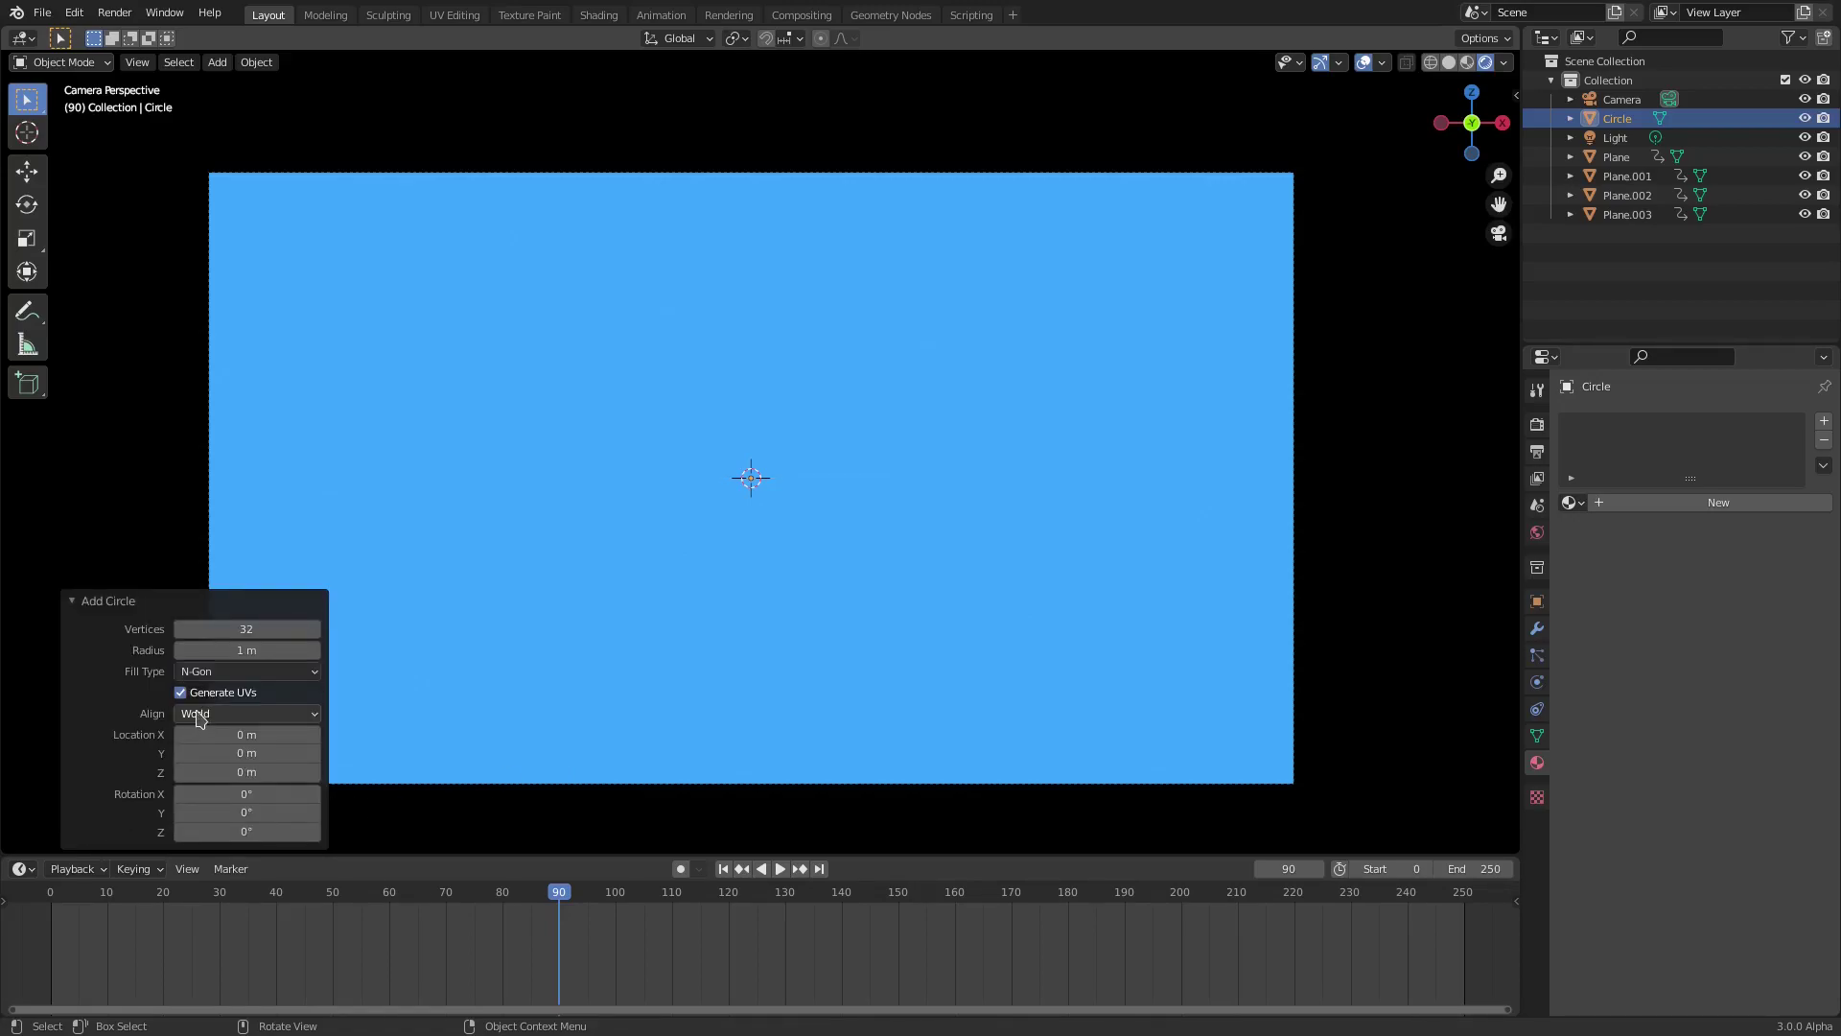
left_click(257, 629)
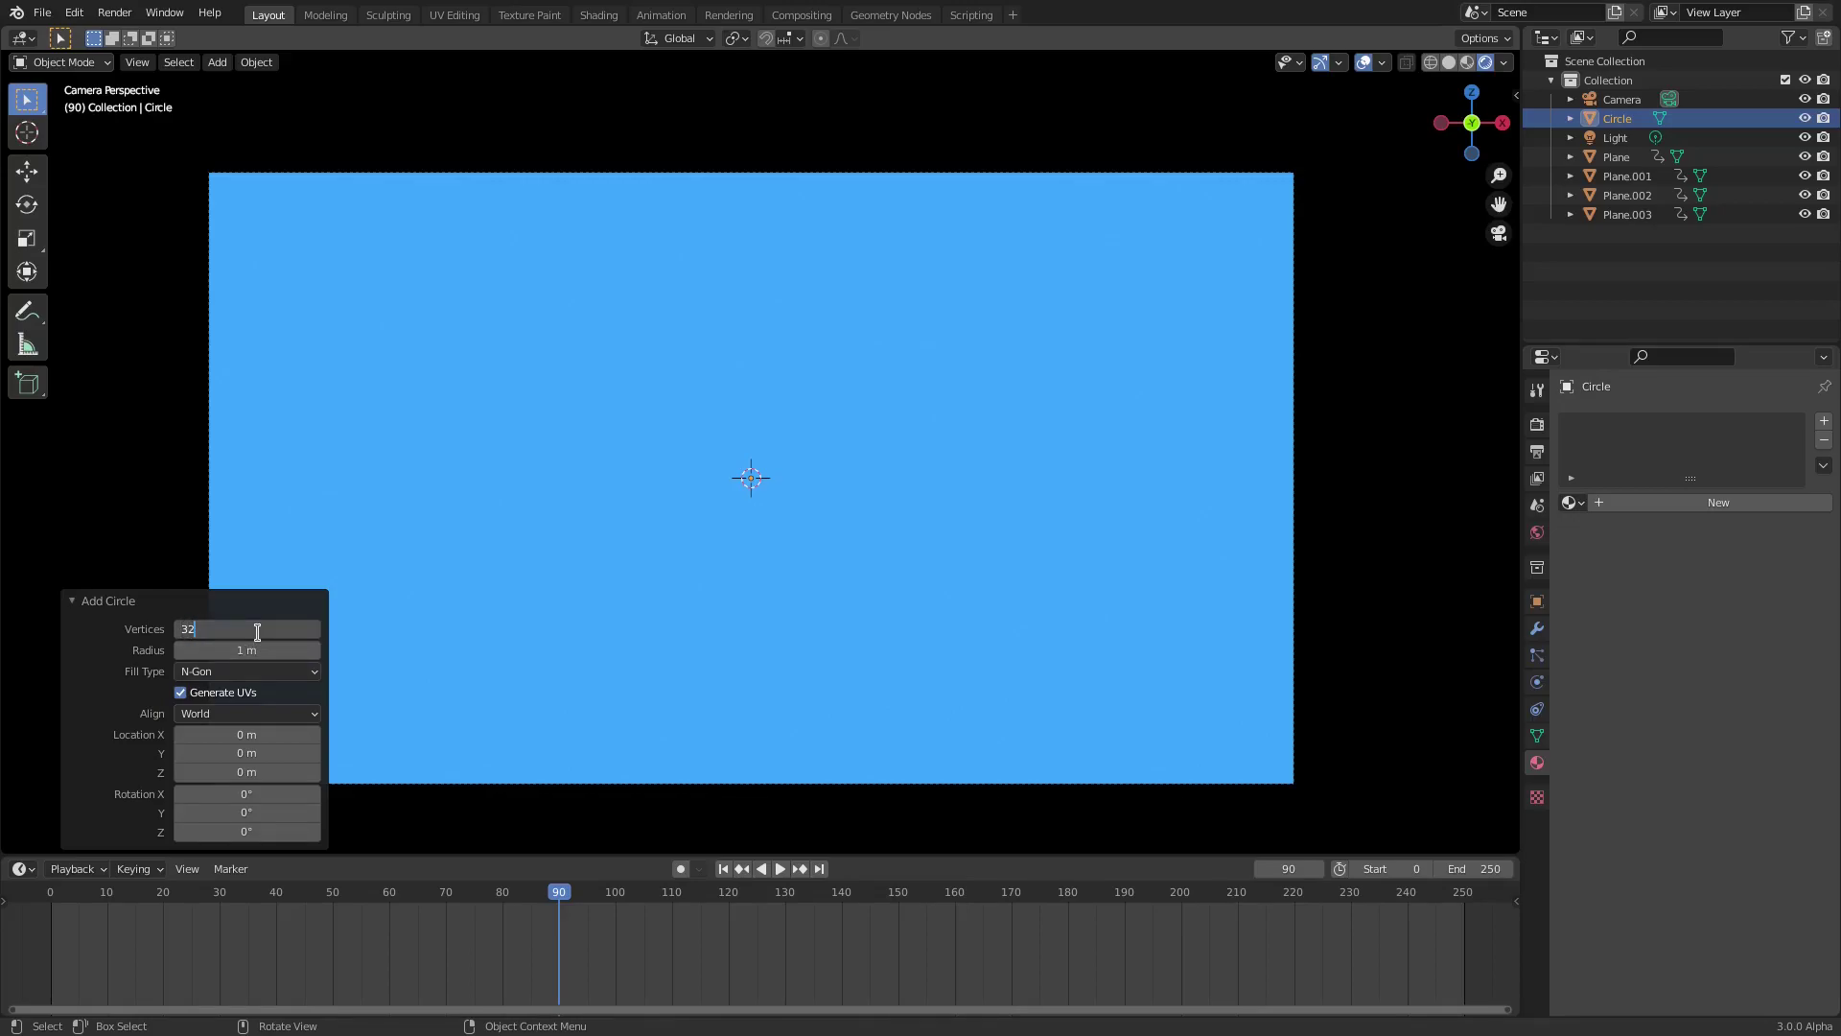
key("Return")
Rotate the circle 90° about global X and move it about 0.32 m along negative Y, in front of the blue plane
type("rx90")
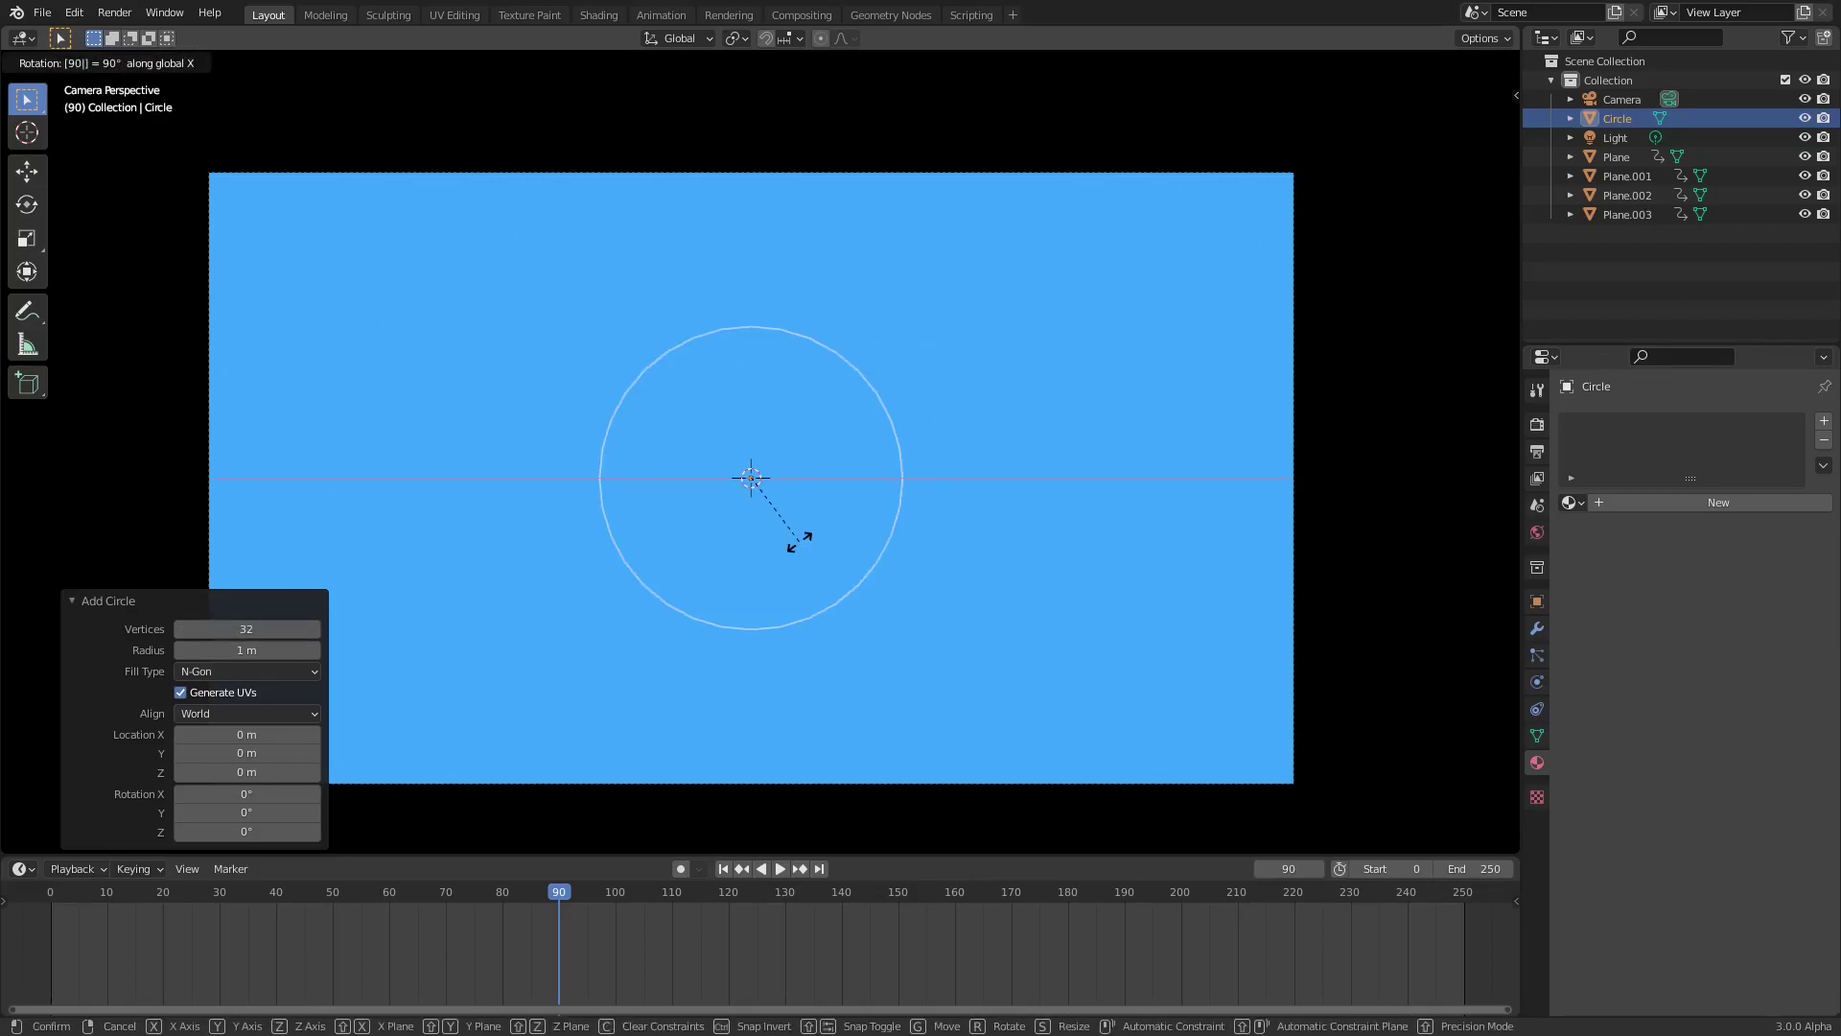
key("Return")
middle_click_drag(788, 589, 884, 492)
key("g")
key("y")
left_click(930, 568)
key("KP_0")
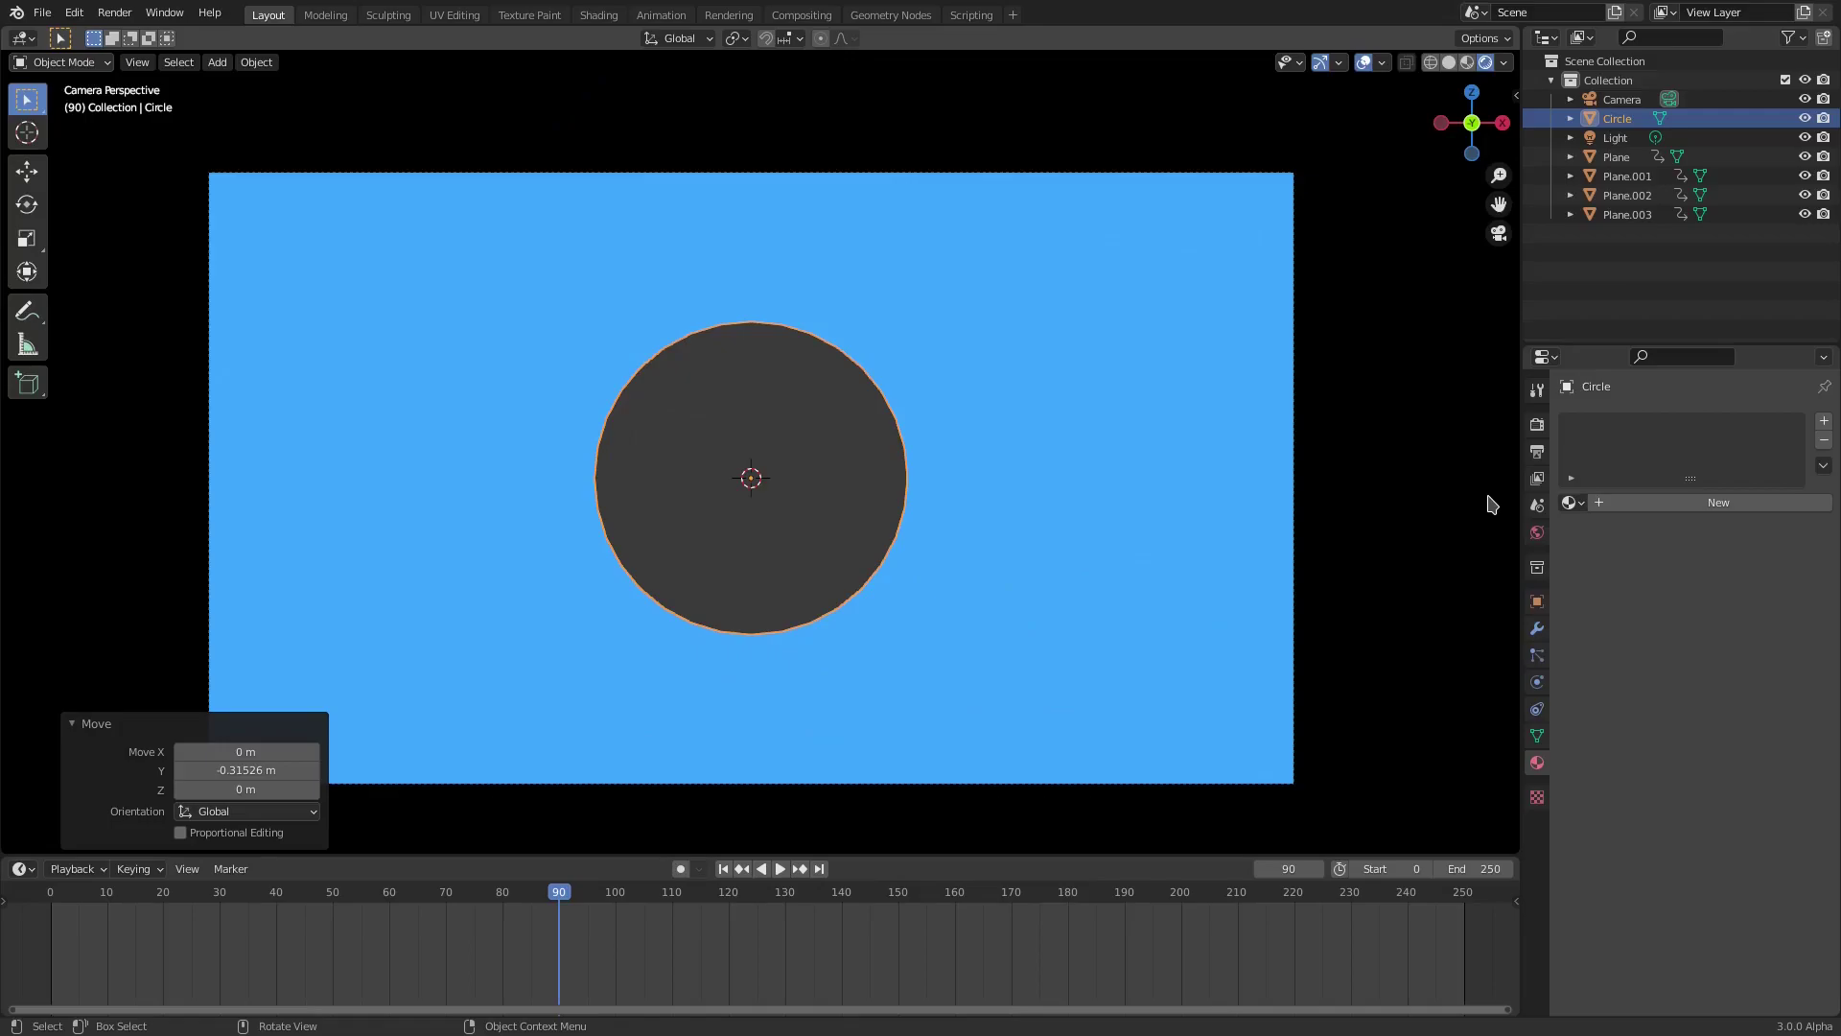
Add a Subdivision Surface modifier to the circle
left_click(1537, 630)
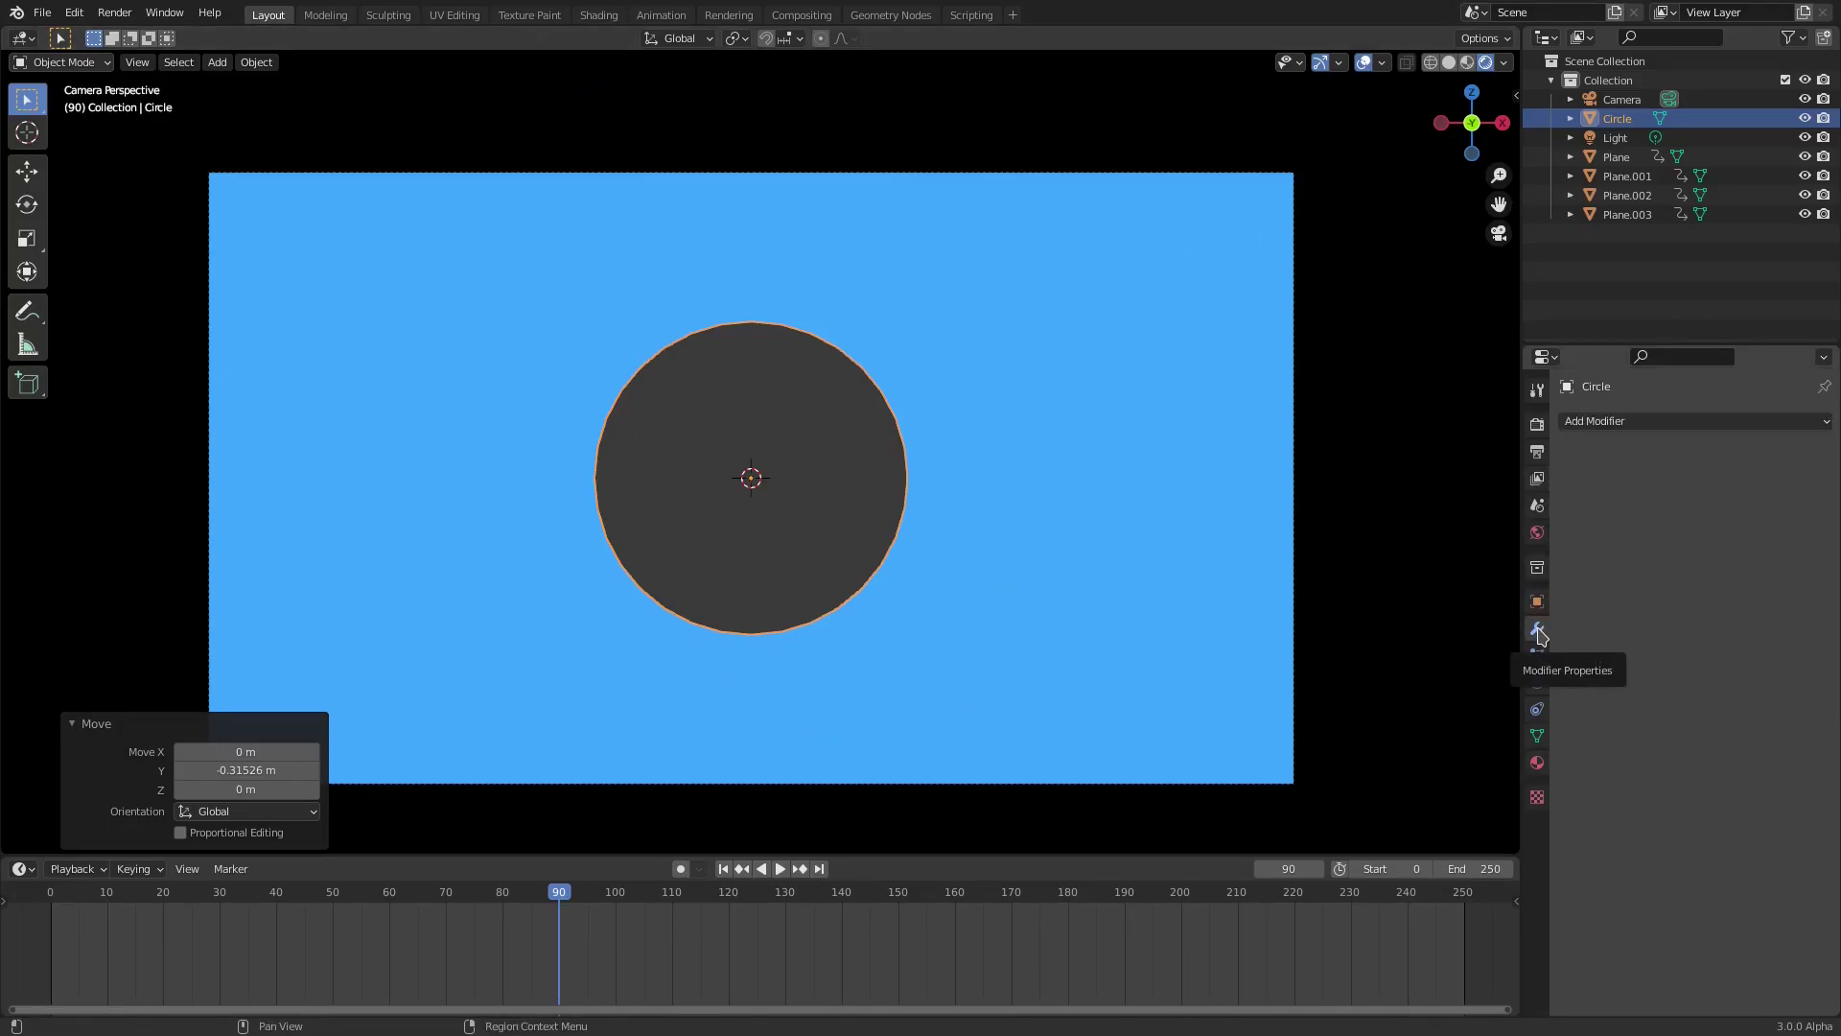
left_click(1651, 424)
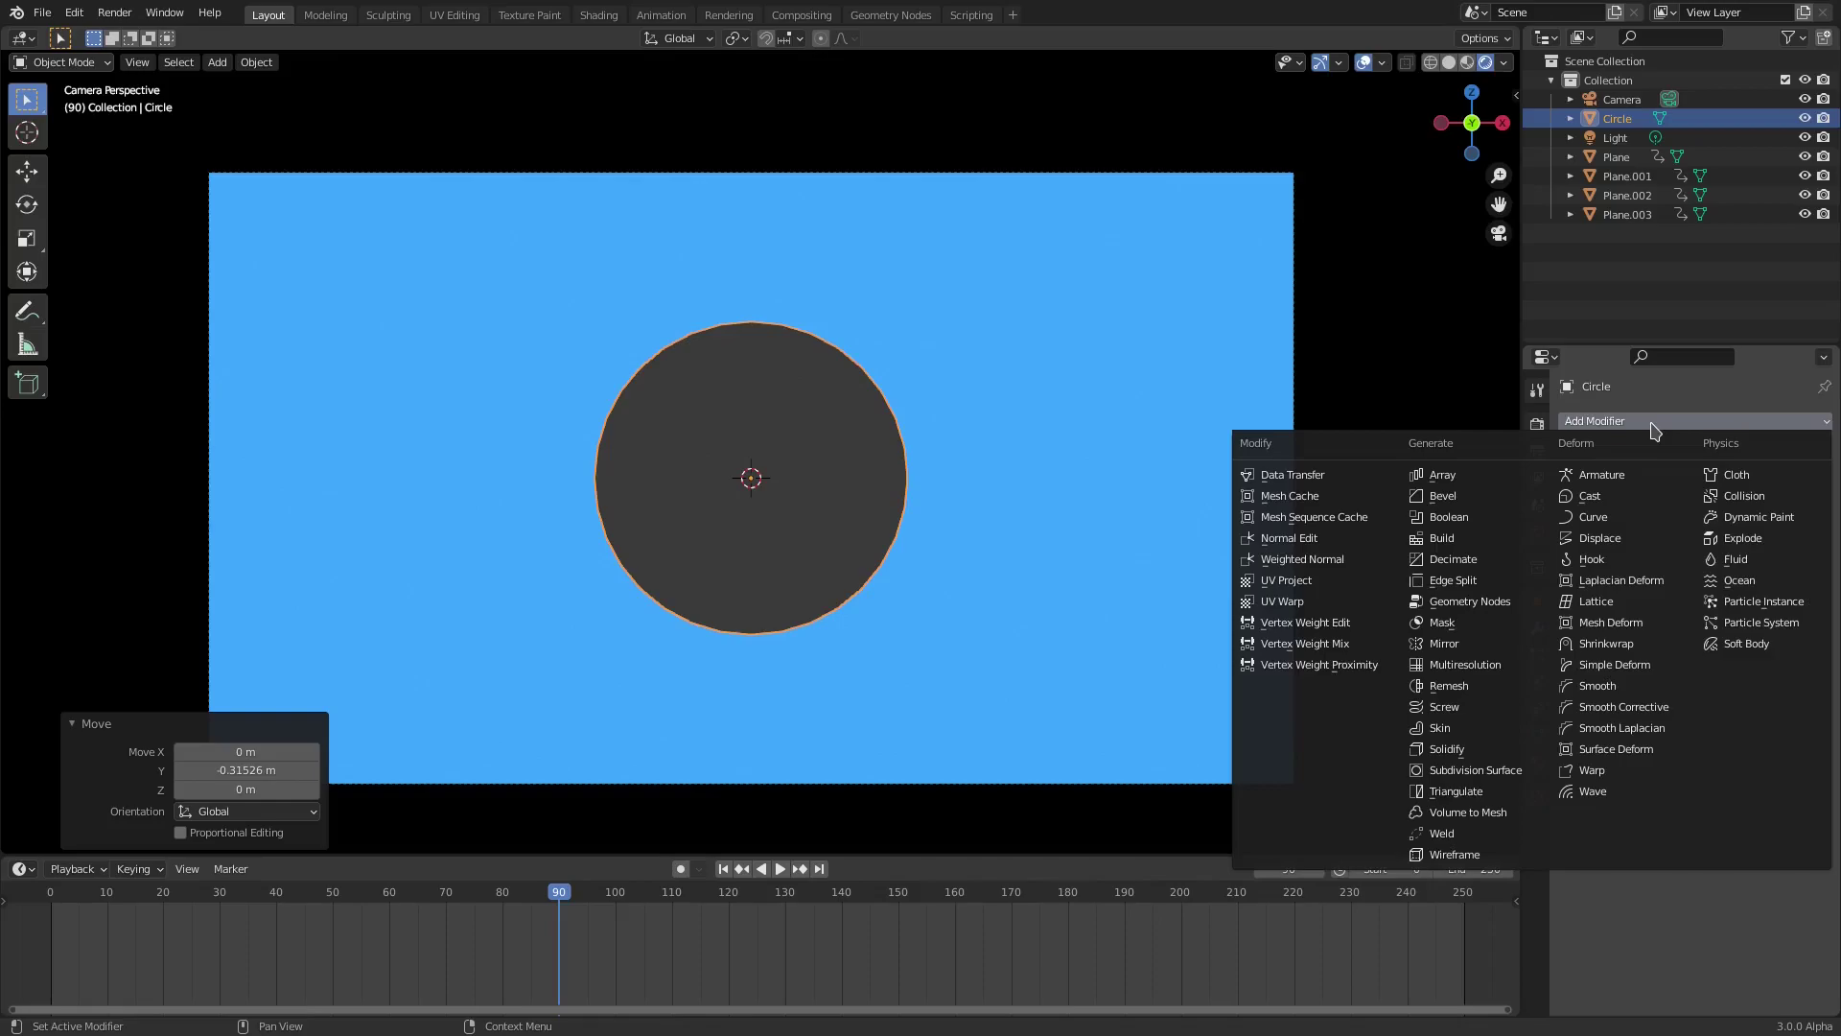
left_click(1508, 770)
scroll(1171, 605, "up", 5)
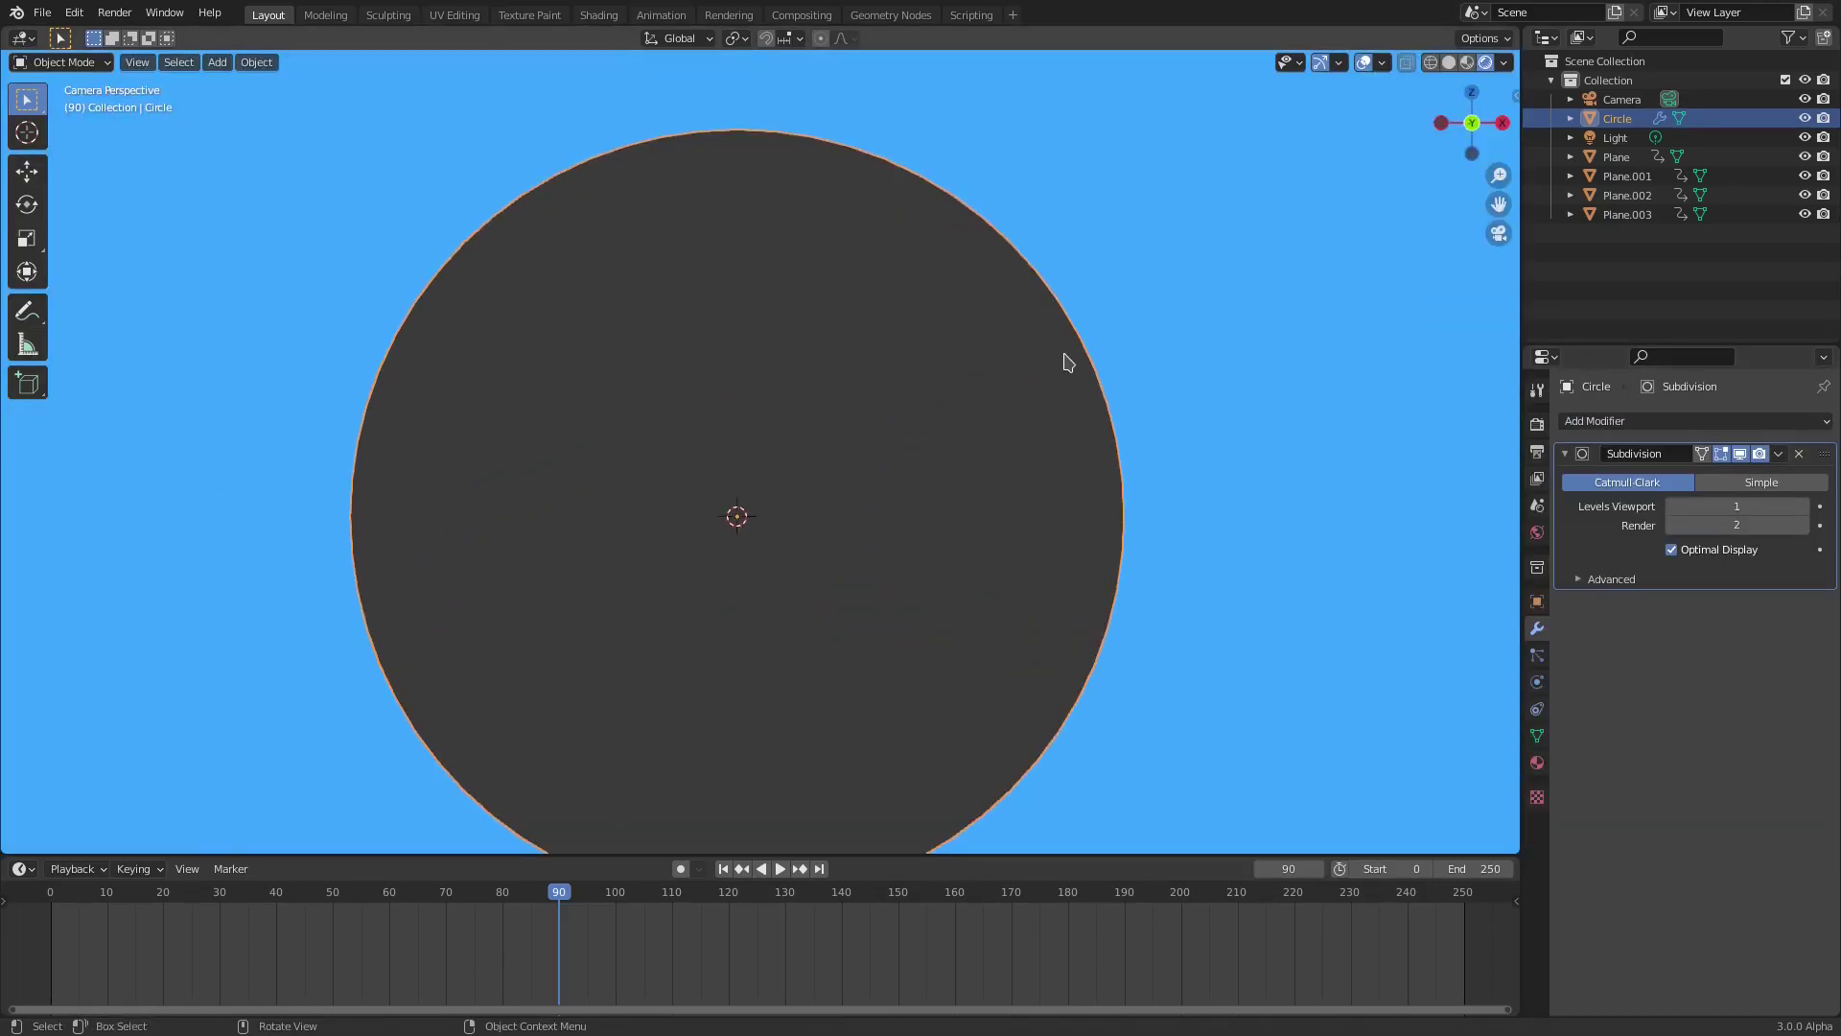
Compare the circle's outline with and without the Subdivision modifier's viewport display, and set its viewport levels to 2
left_click(1743, 455)
left_click(1744, 455)
left_click(1744, 455)
left_click(1743, 454)
left_click(1744, 455)
left_click(1744, 454)
left_click(1744, 455)
left_click(1743, 455)
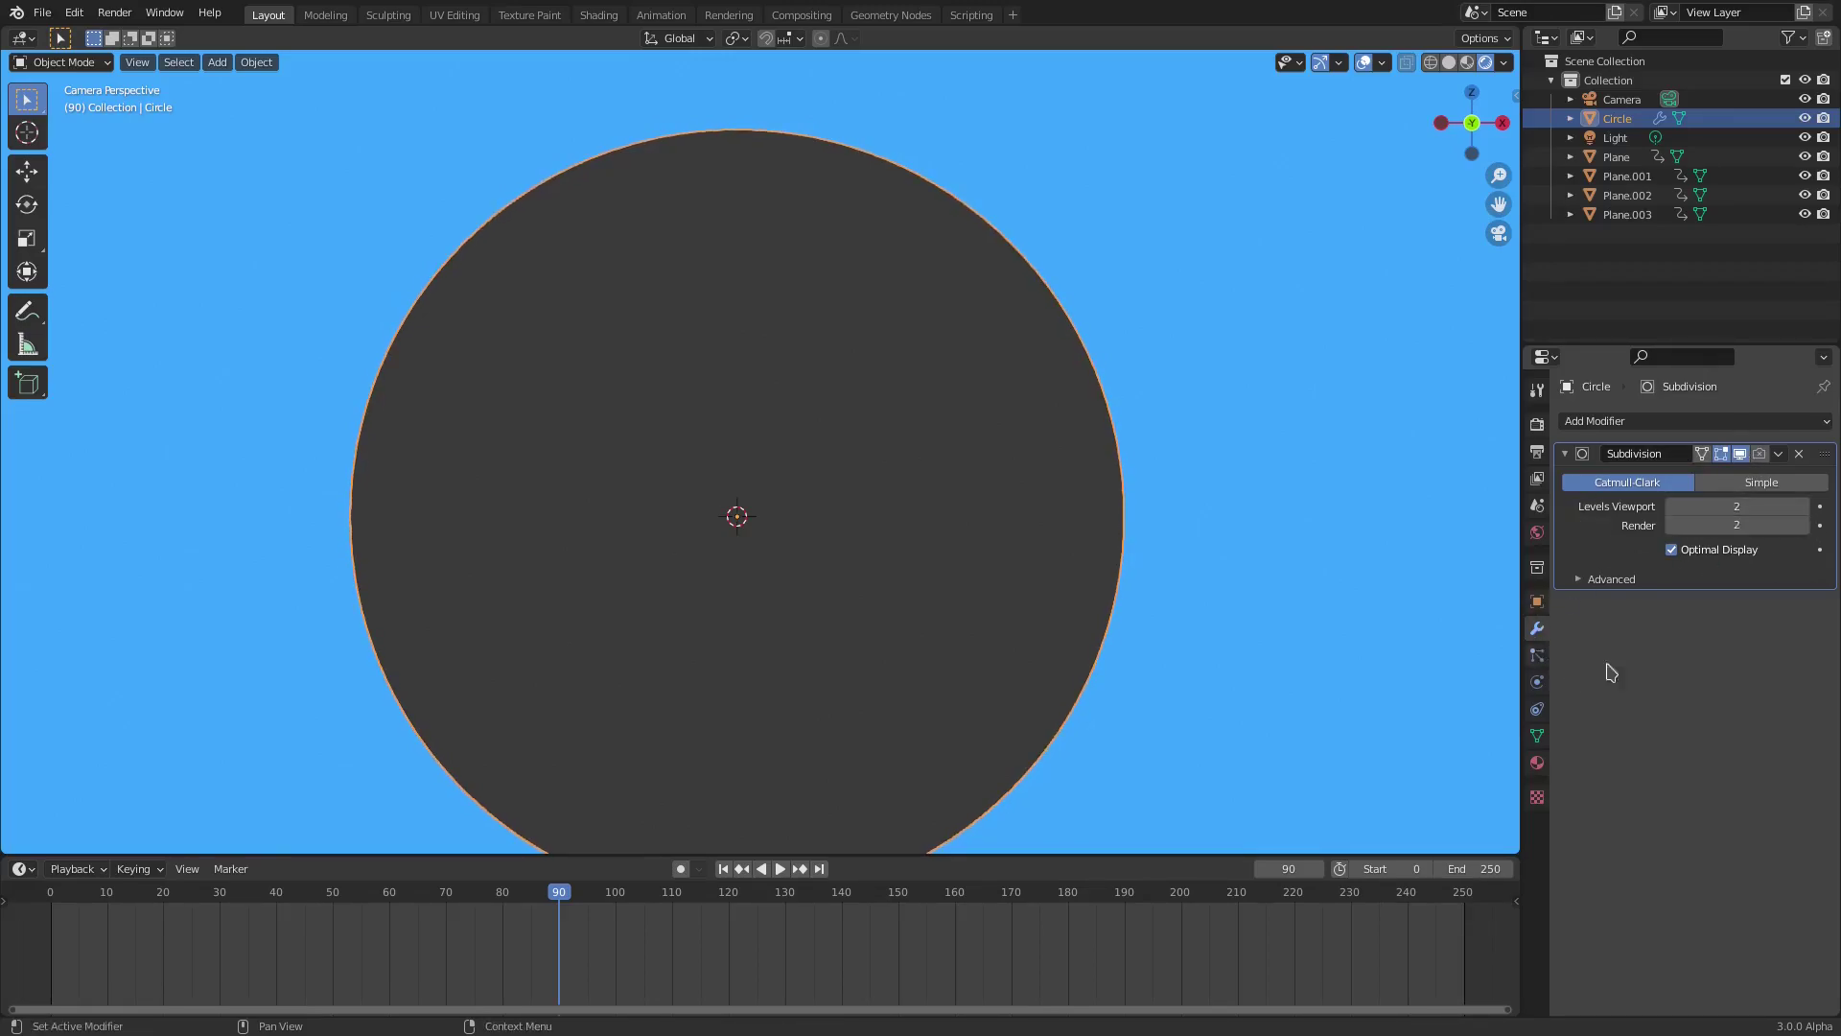
left_click(1673, 524)
Give the circle a new material named circle and set its surface shader to Holdout
left_click(1537, 763)
scroll(1300, 645, "down", 4)
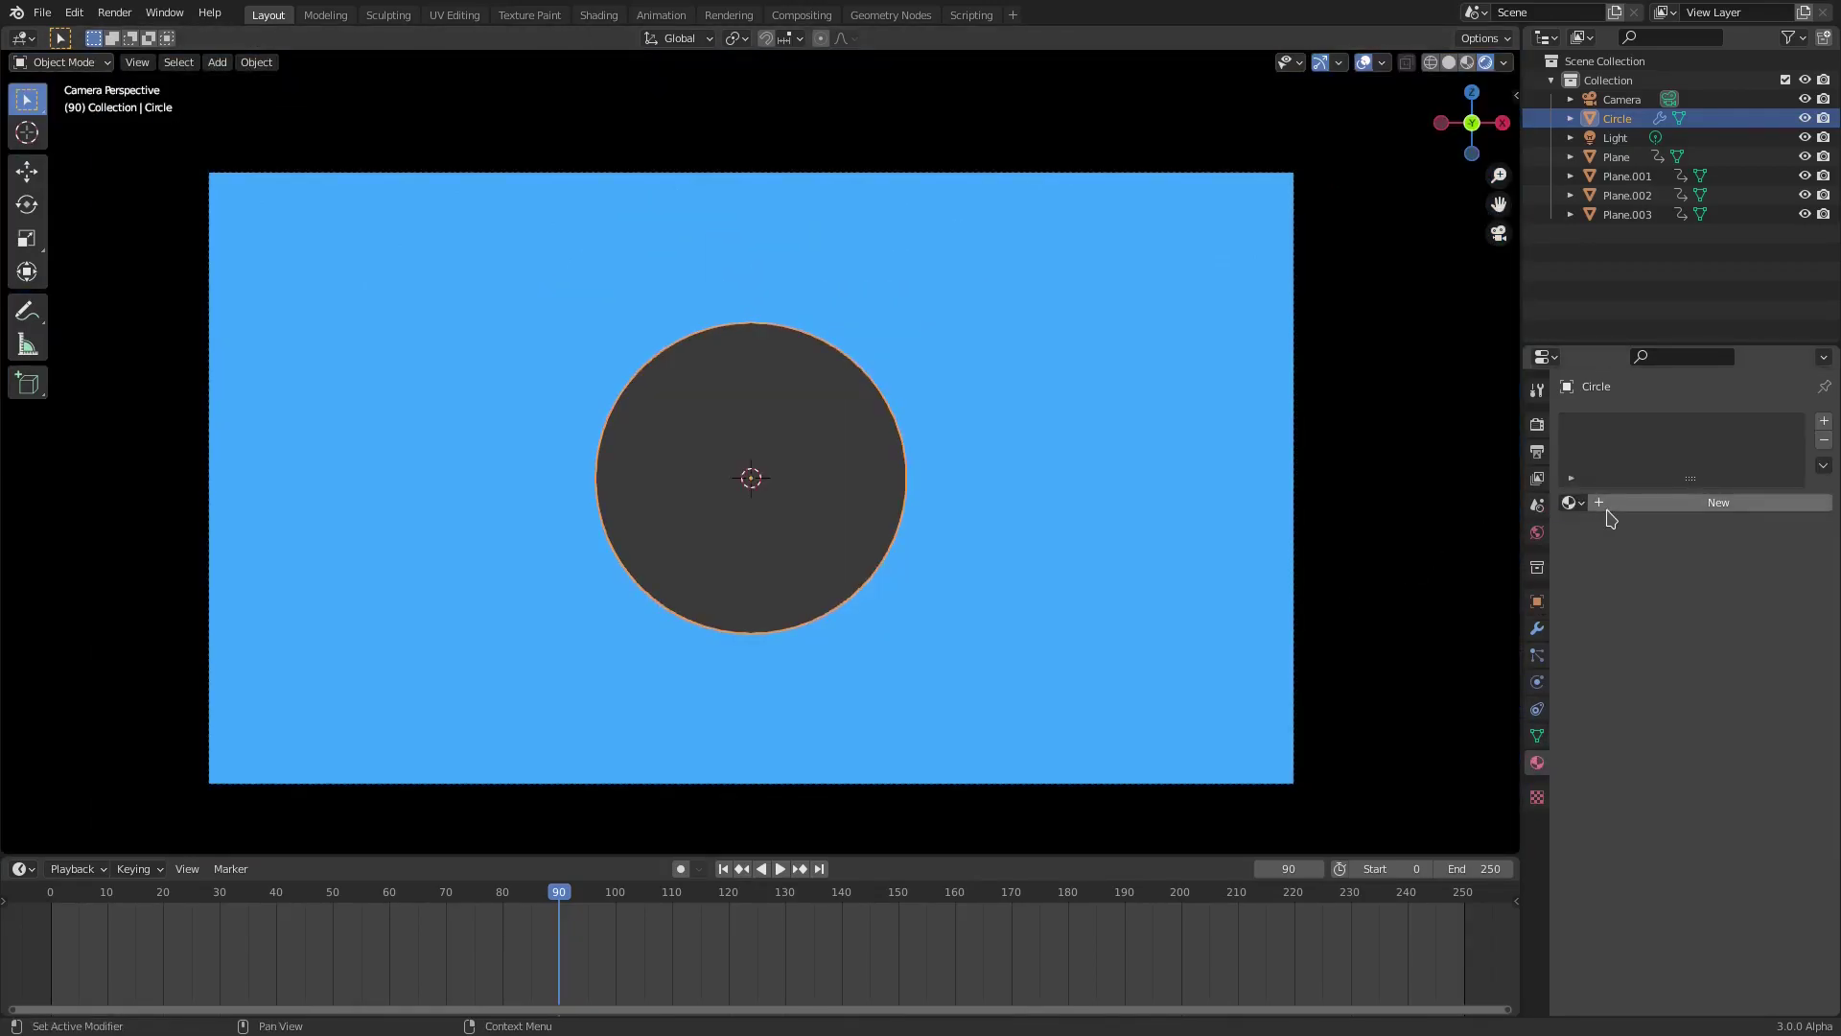
left_click(1611, 508)
double_click(1643, 503)
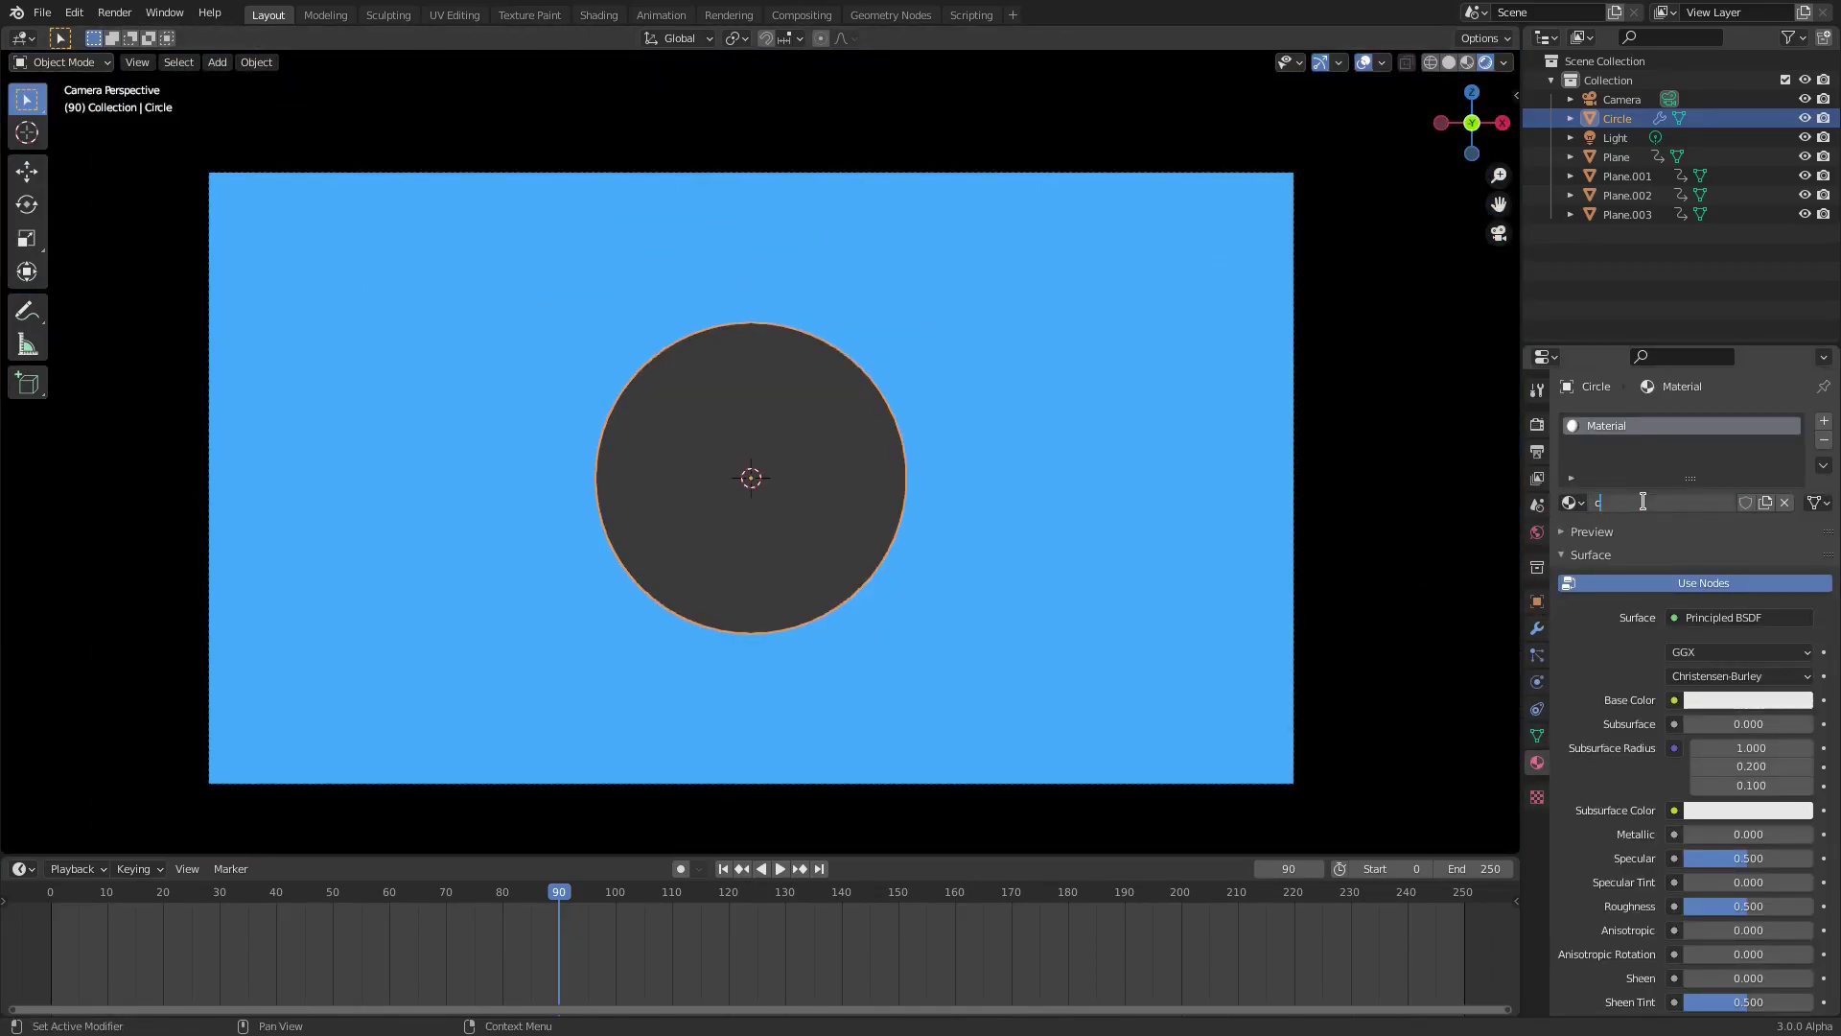
key("Return")
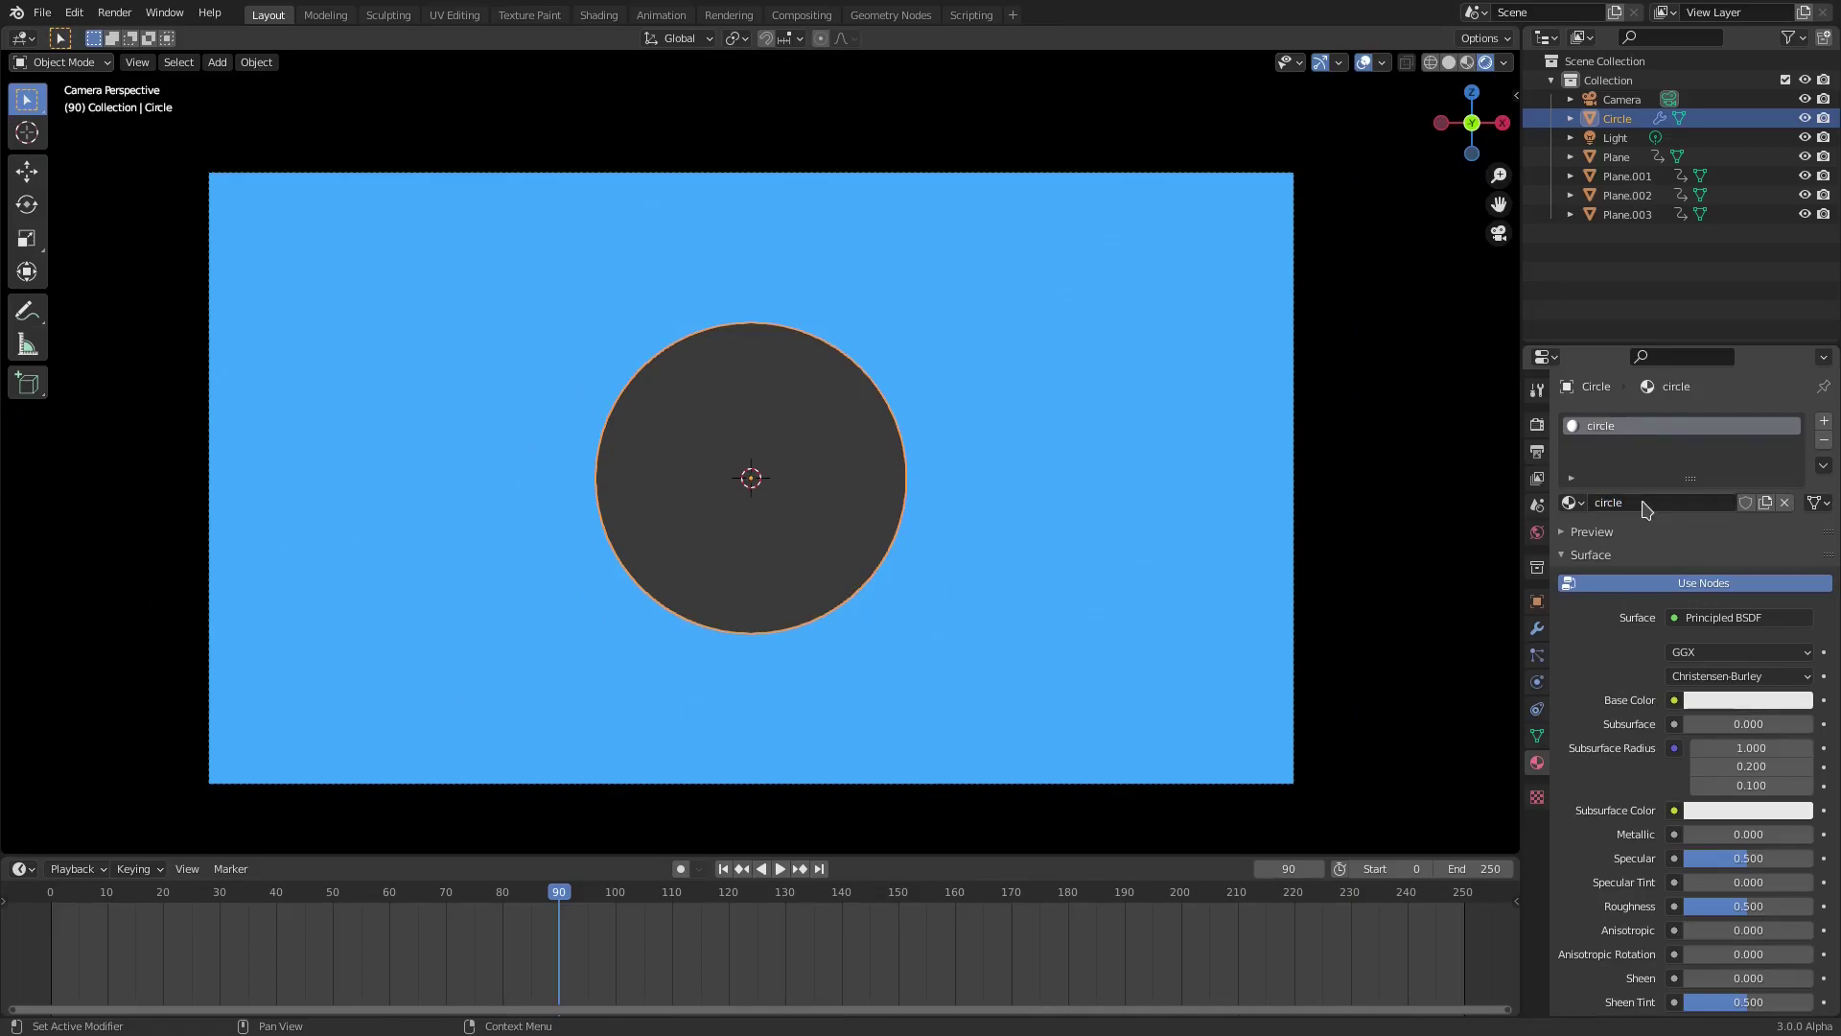
left_click(1740, 620)
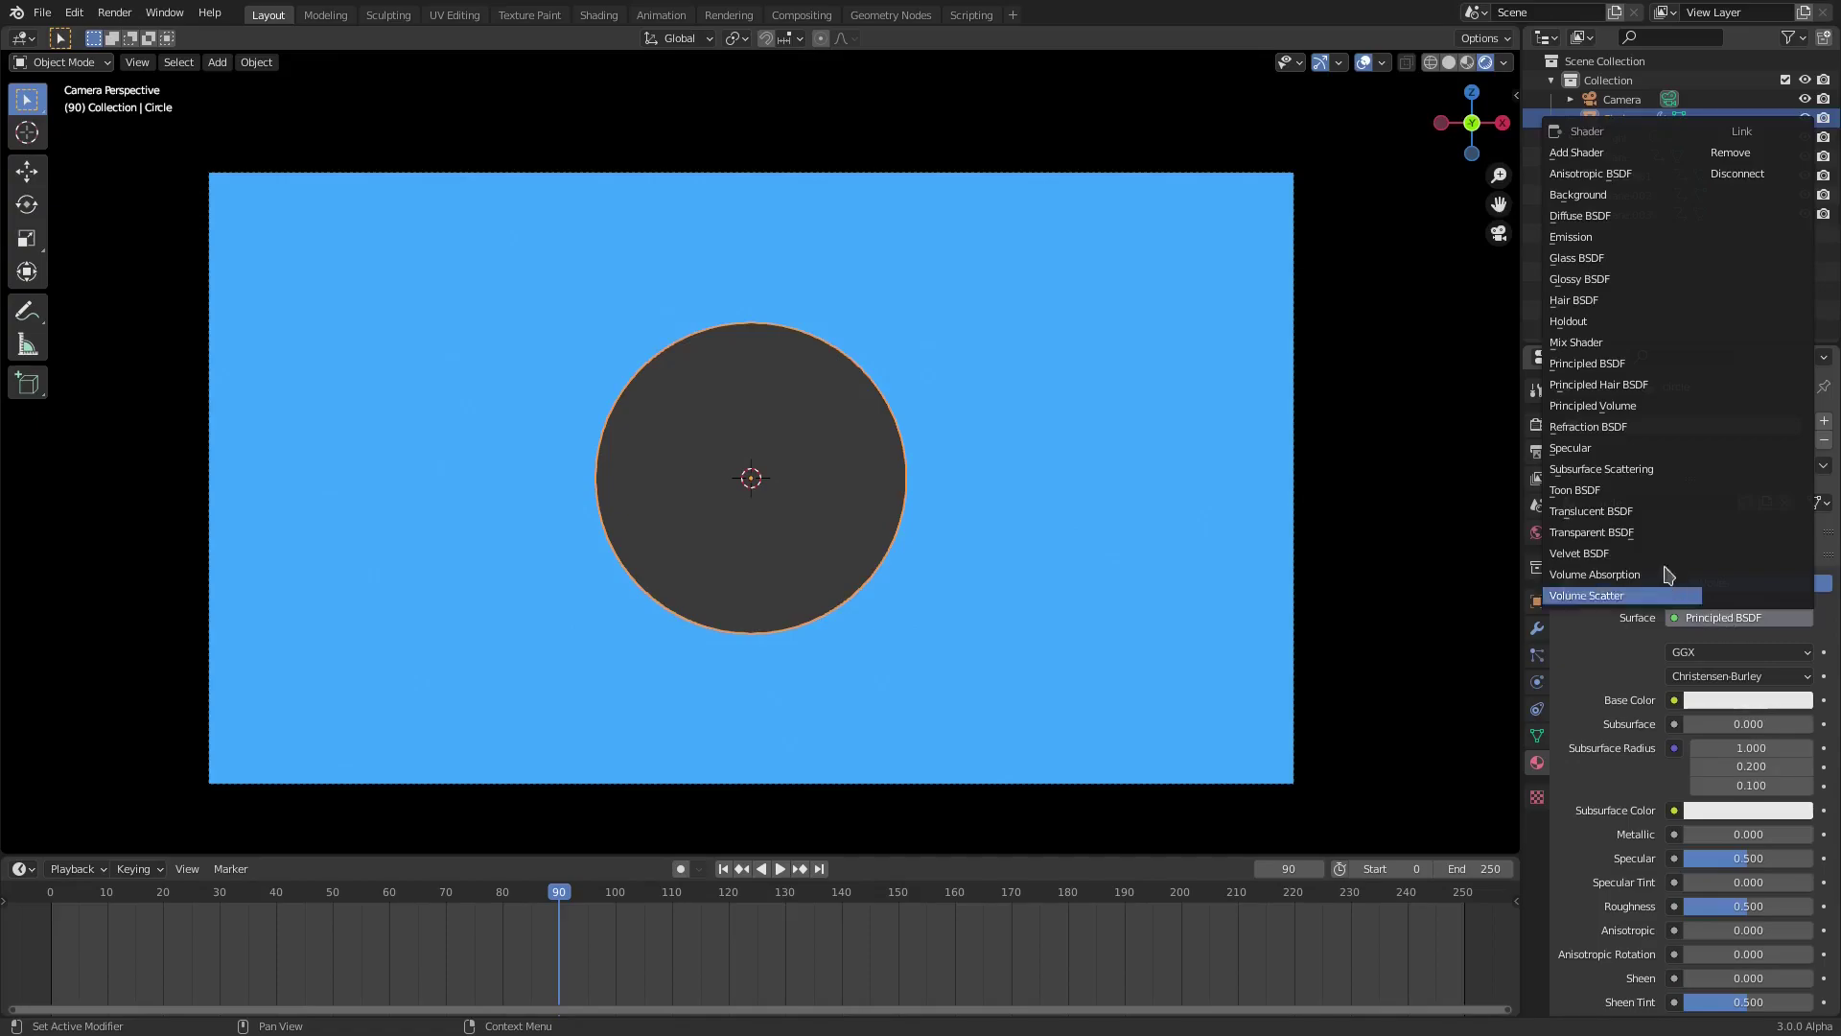
left_click(1611, 322)
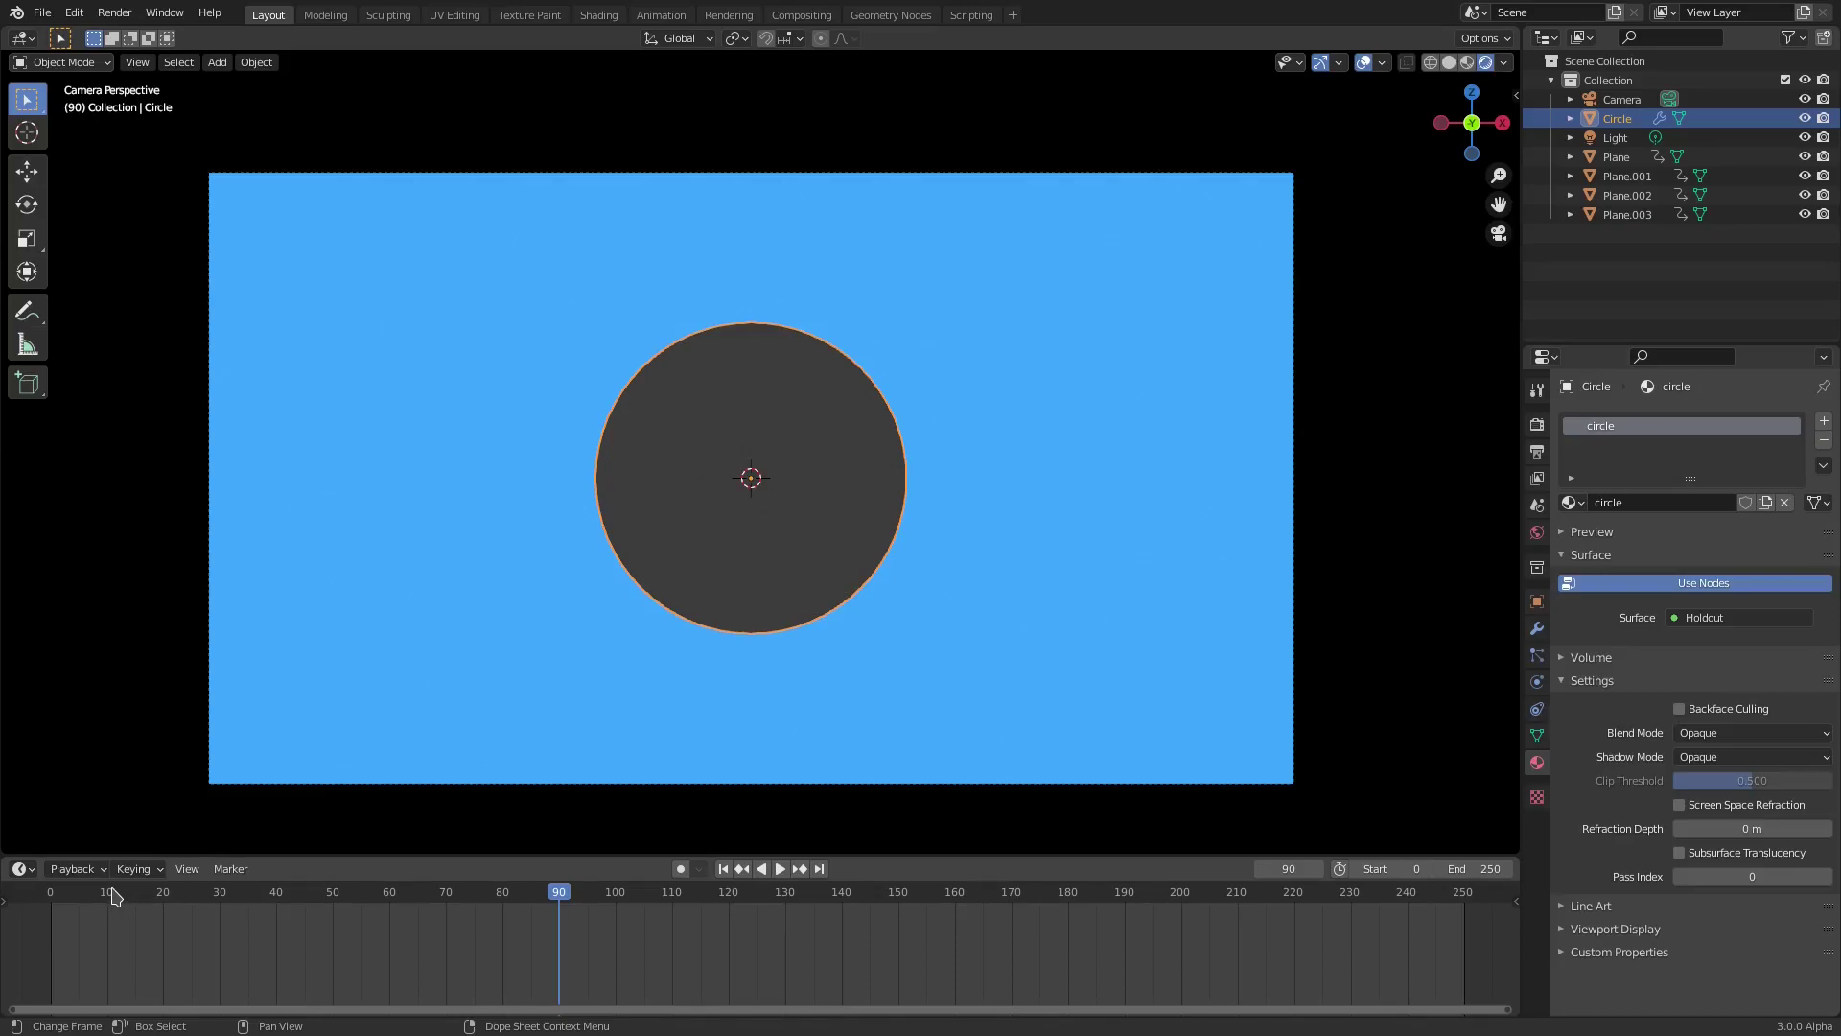
Preview the transition from frame 5 with the cutout circle and enable the transparent film background for rendering
left_click(81, 904)
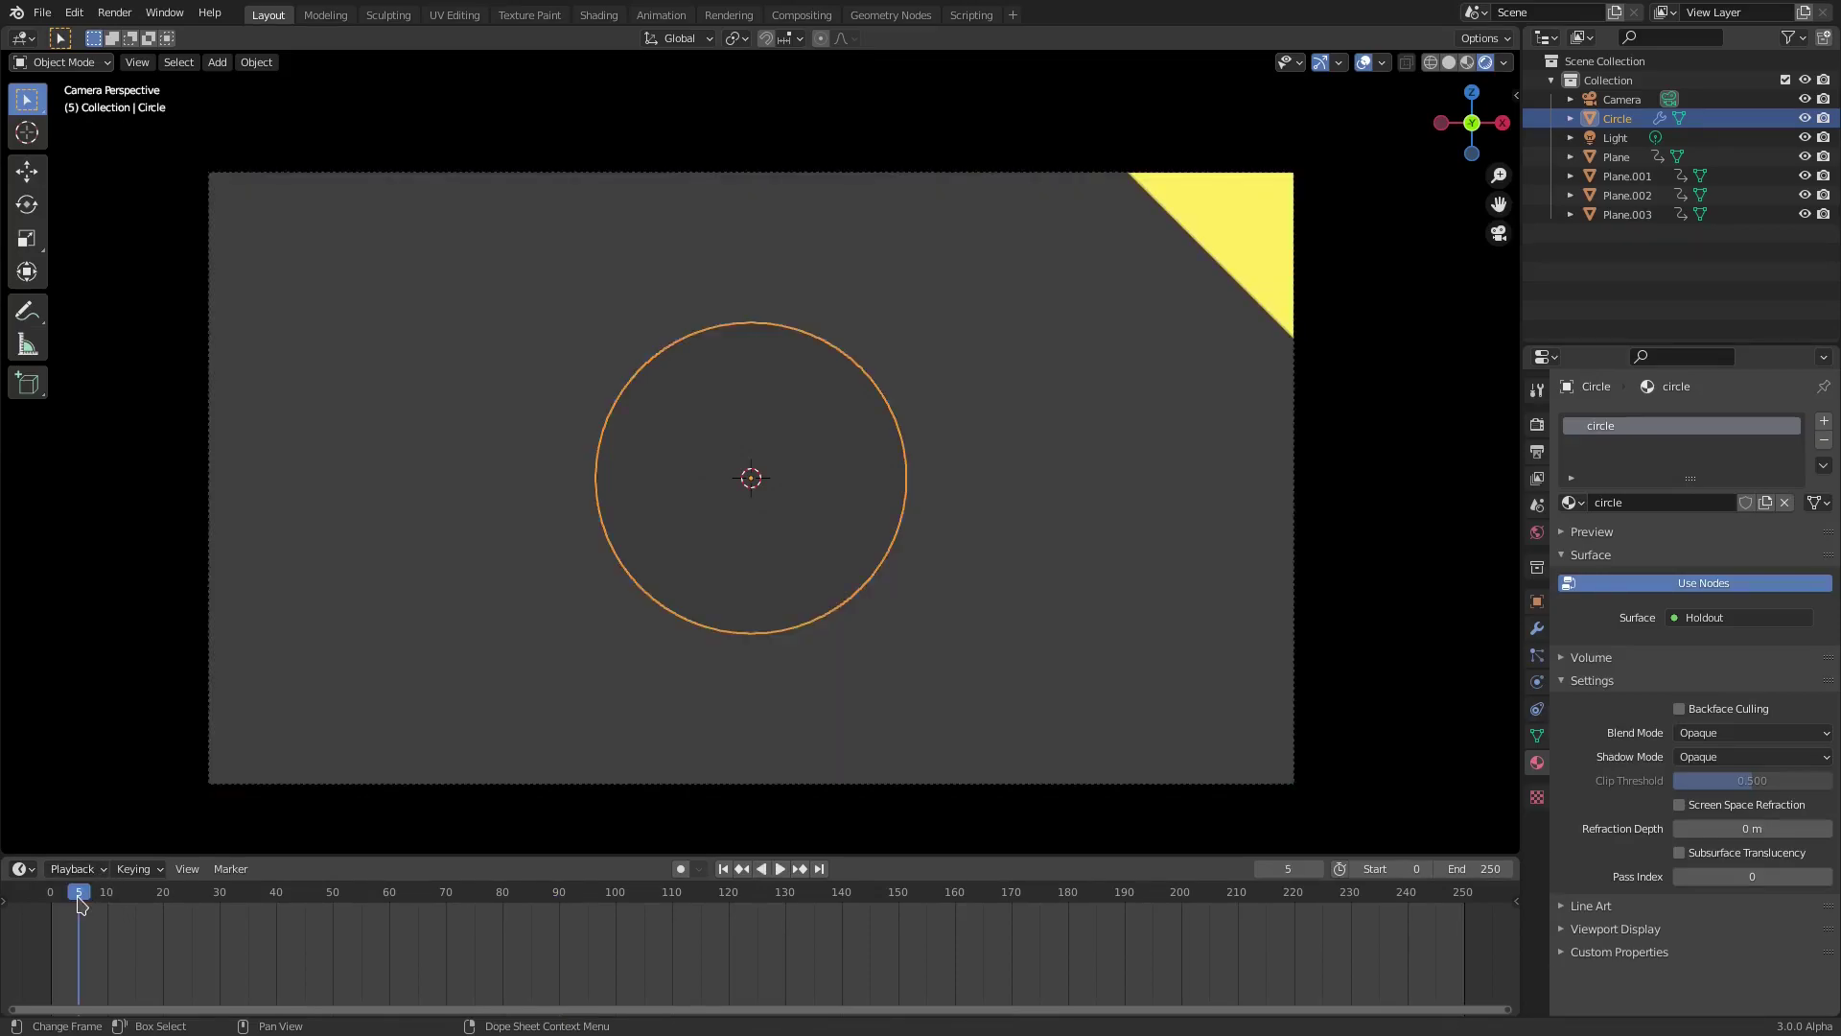
key("space")
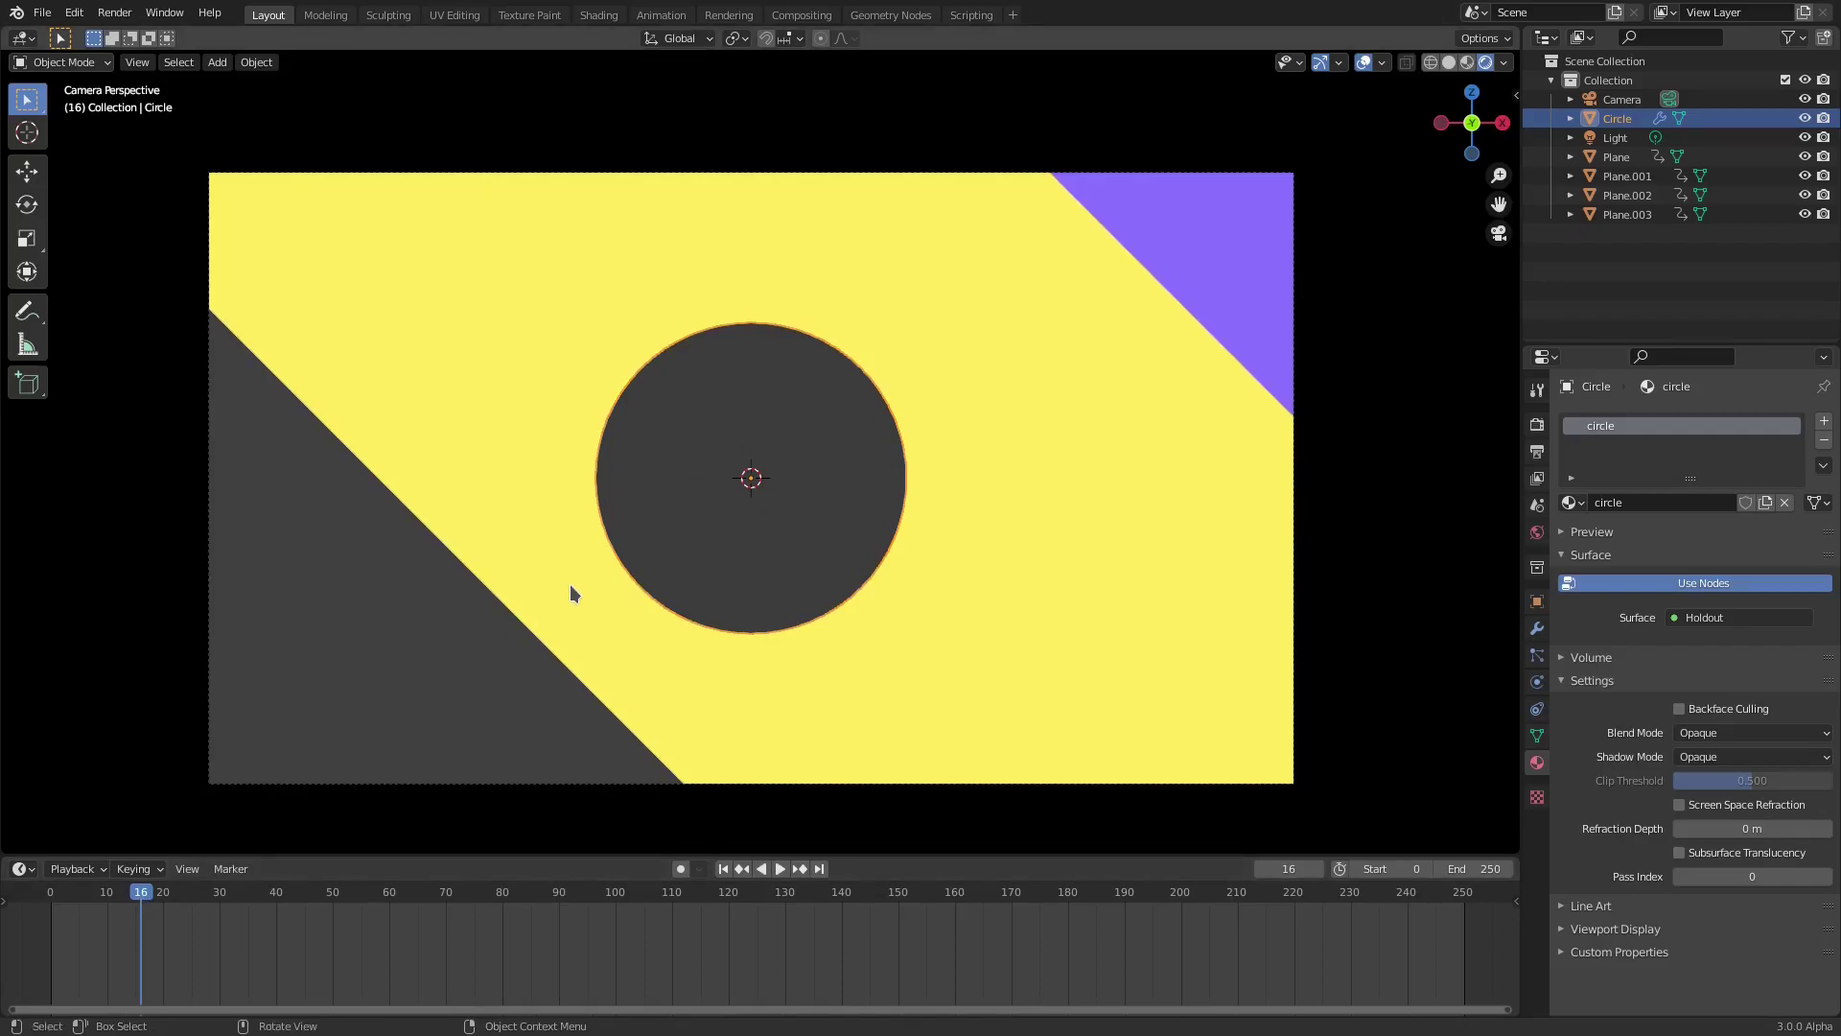
left_click(1537, 428)
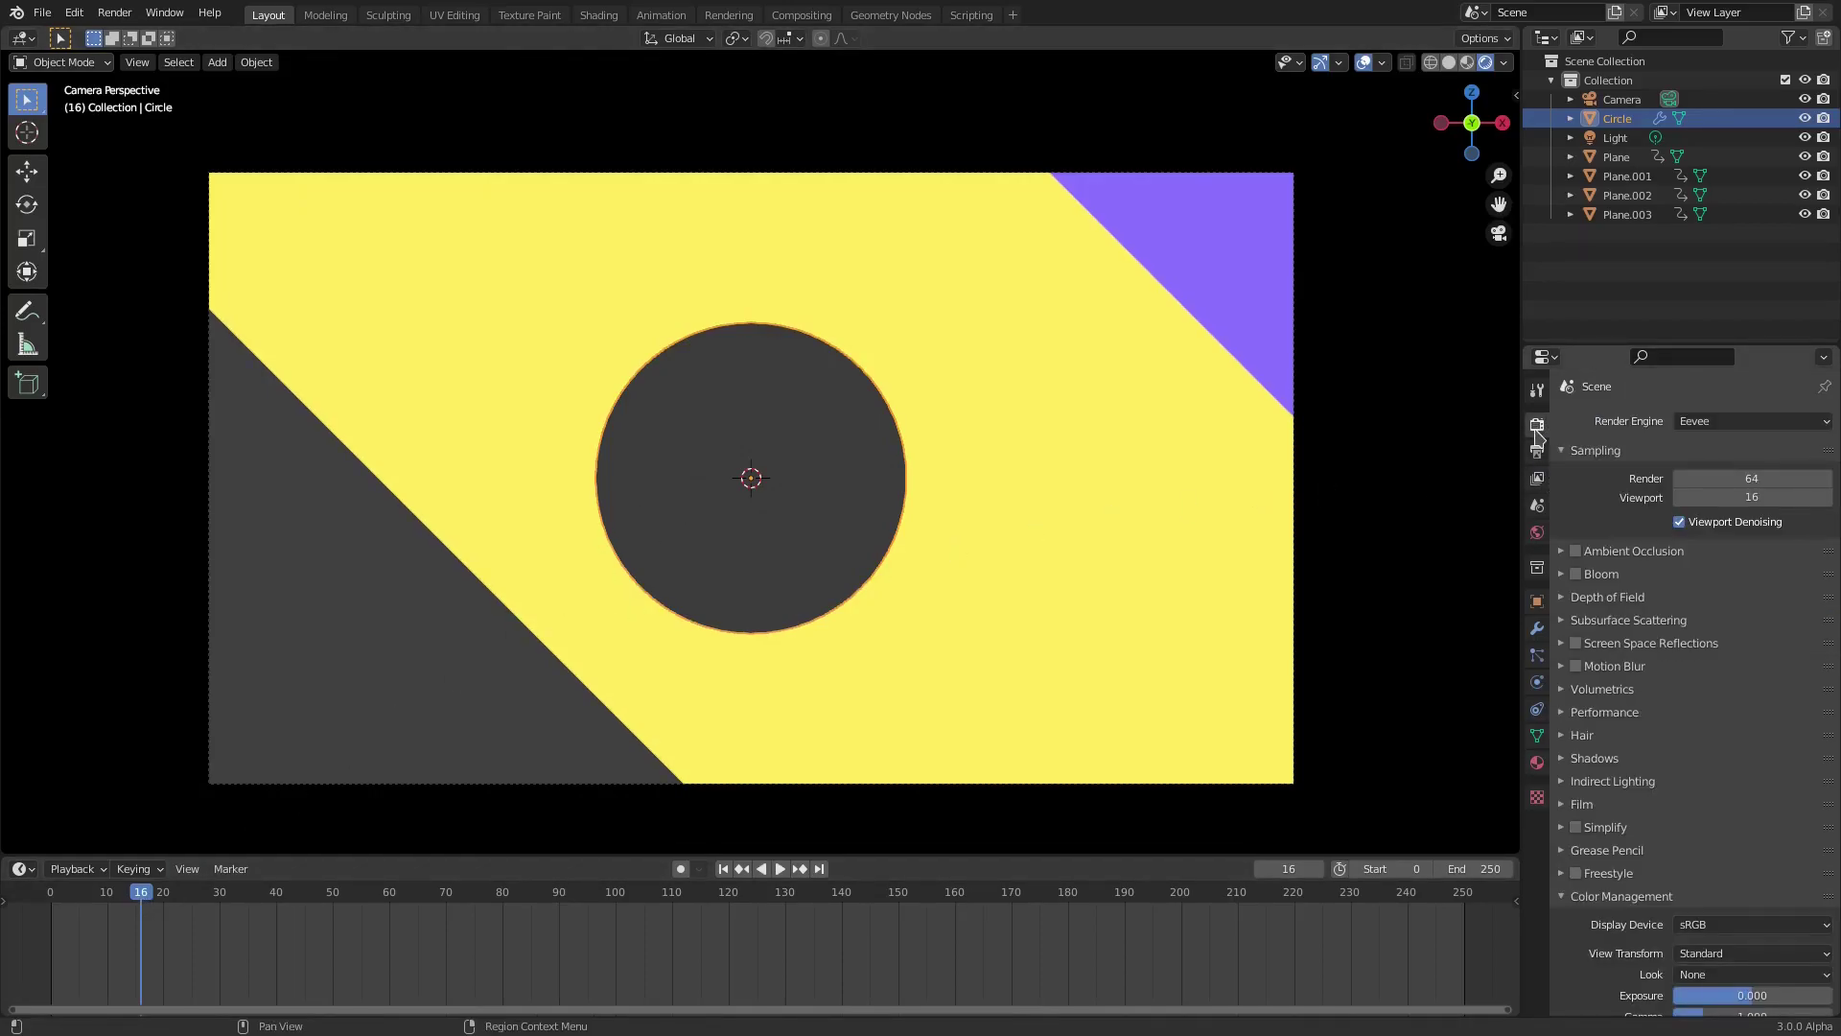
left_click(1619, 805)
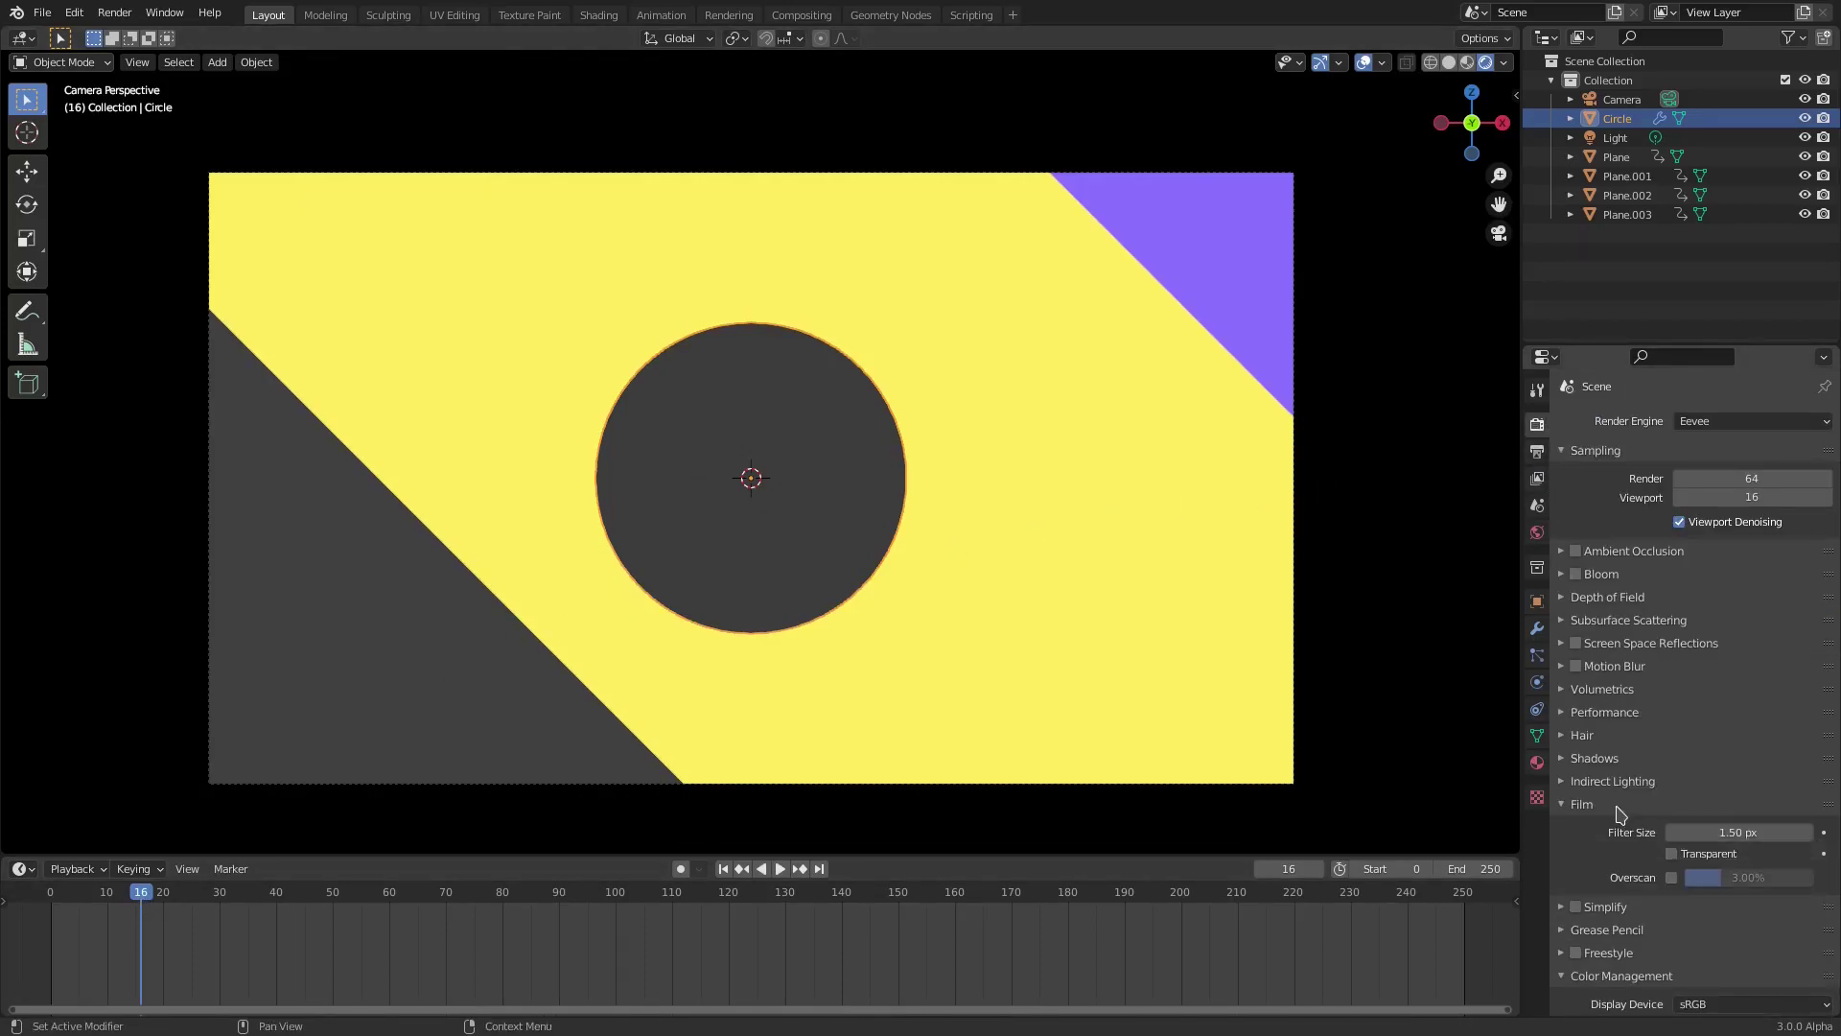
left_click(1673, 853)
scroll(692, 393, "up", 2)
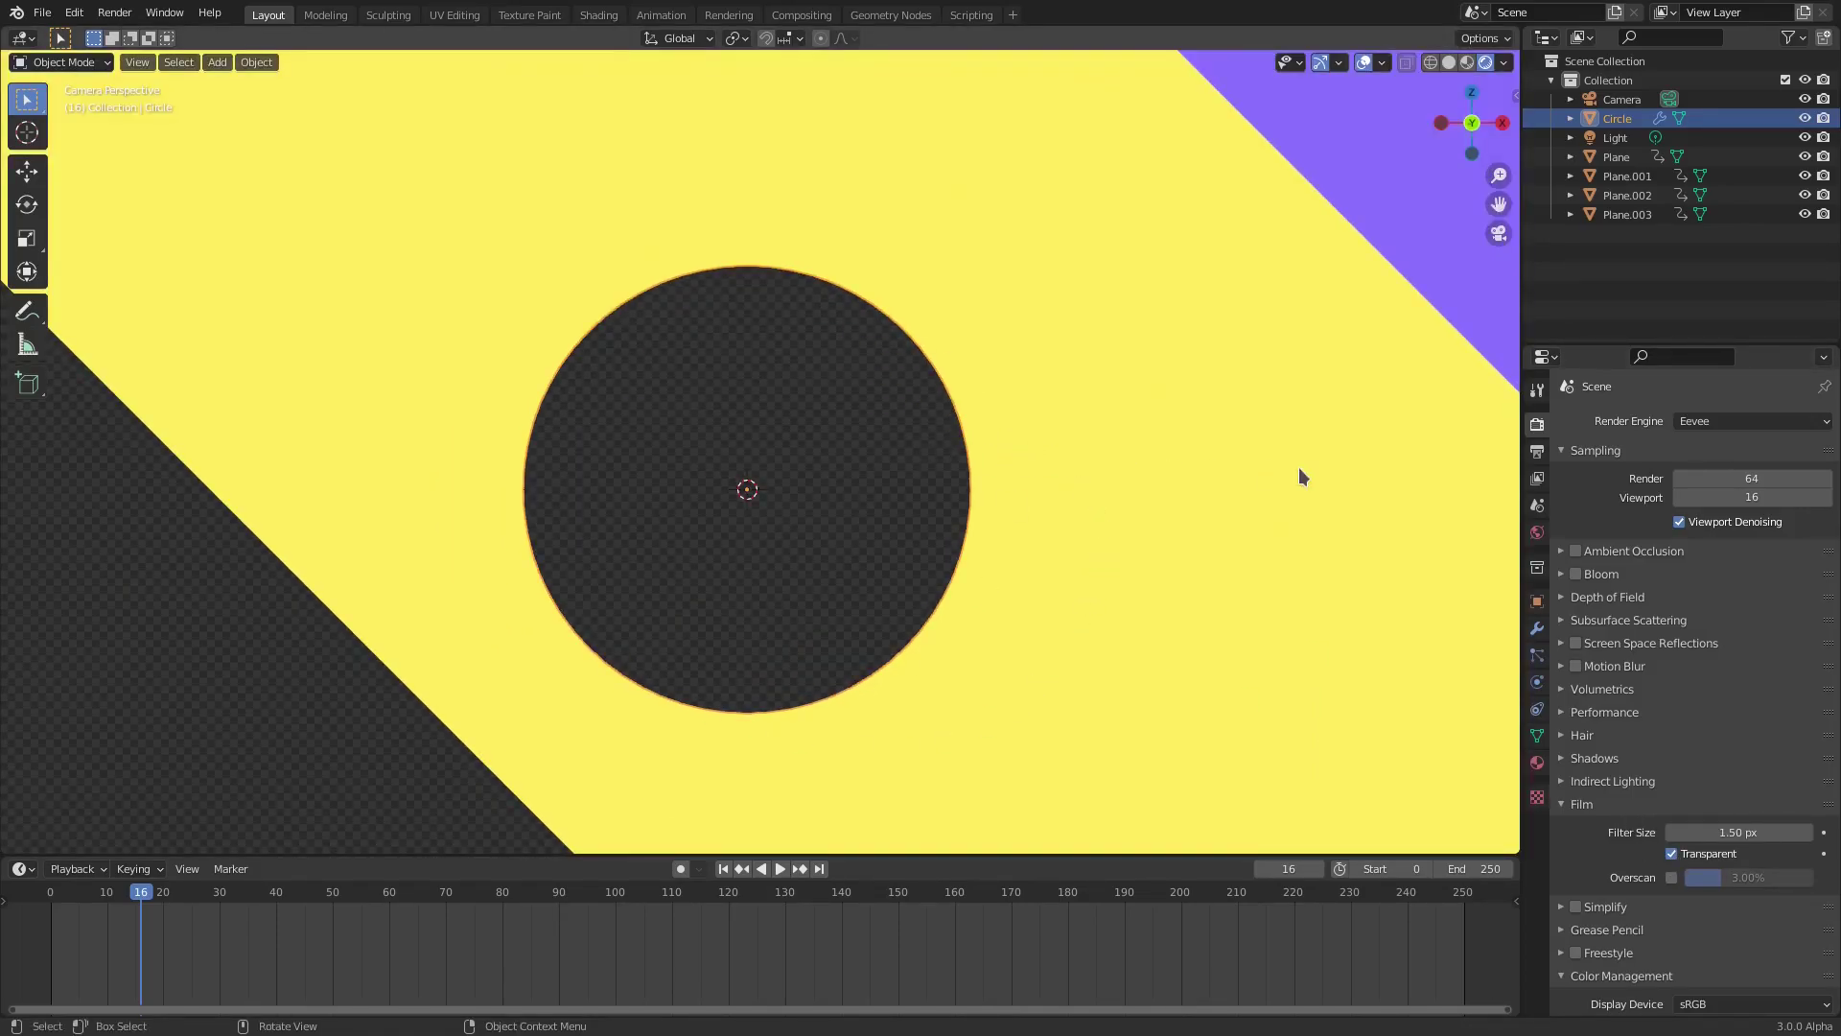
Set the render output file format to FFmpeg Video
left_click(1539, 453)
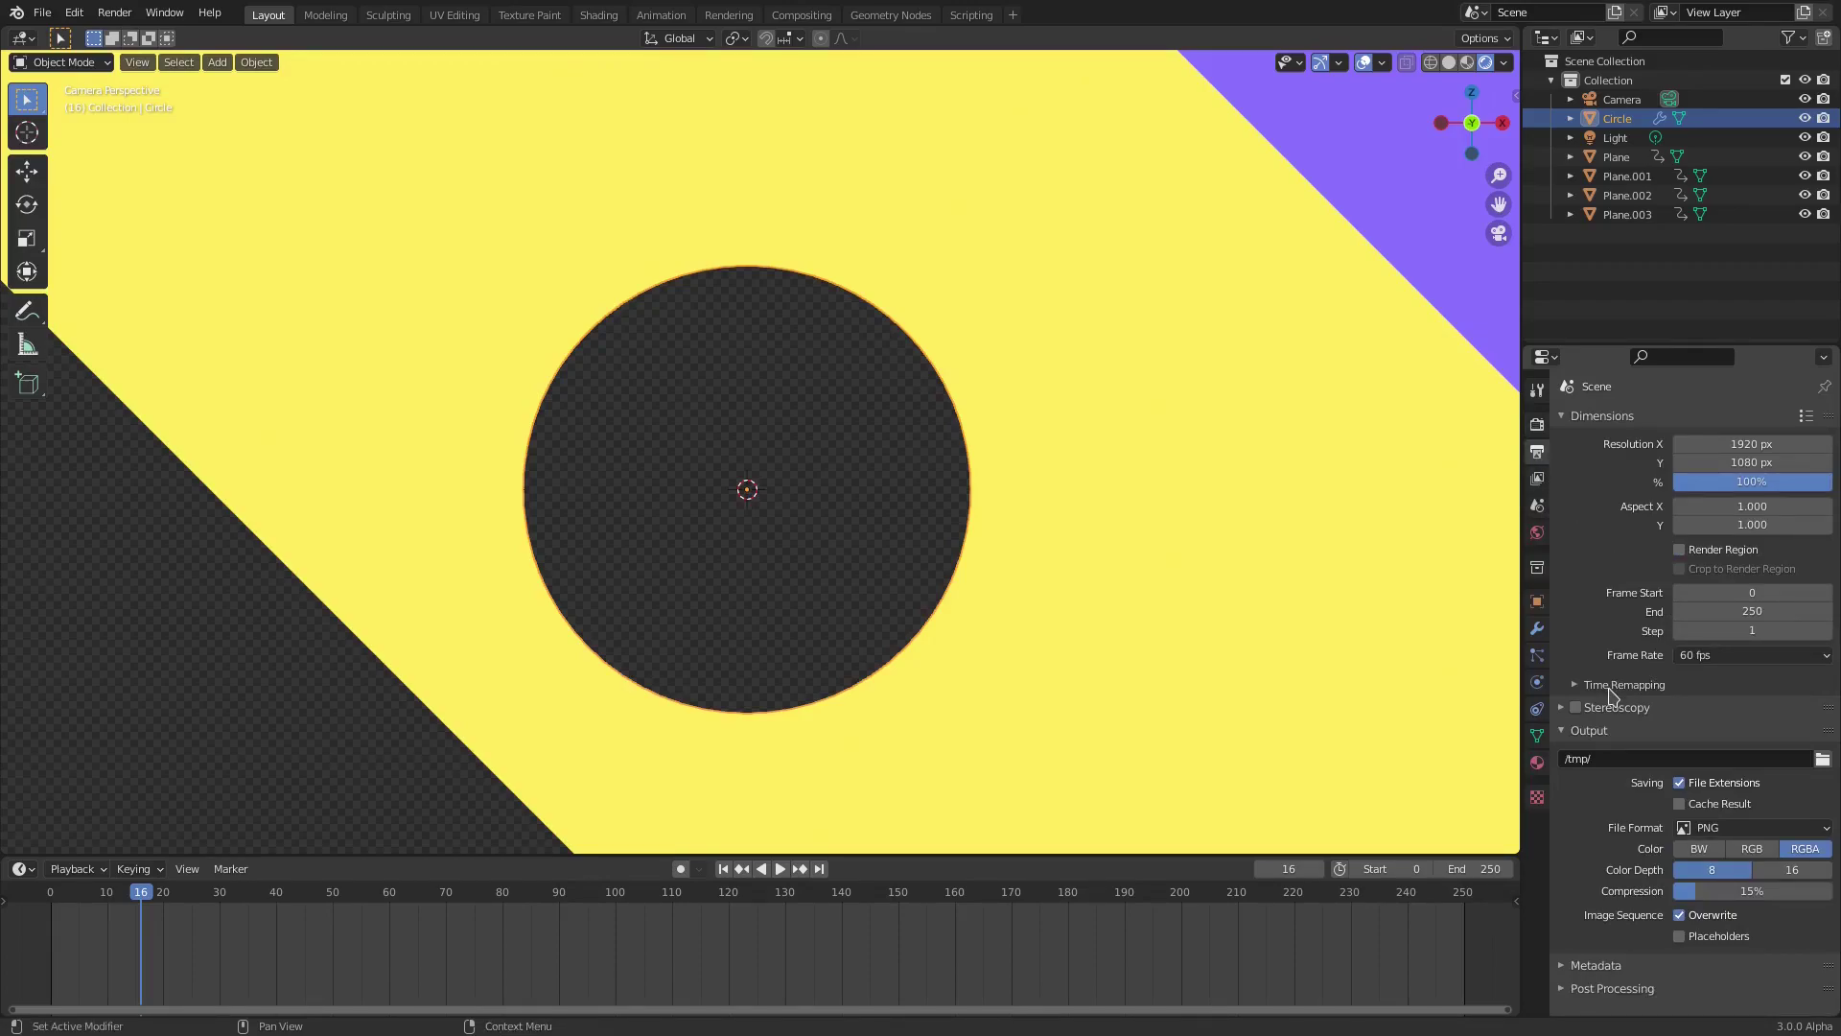
key("Home")
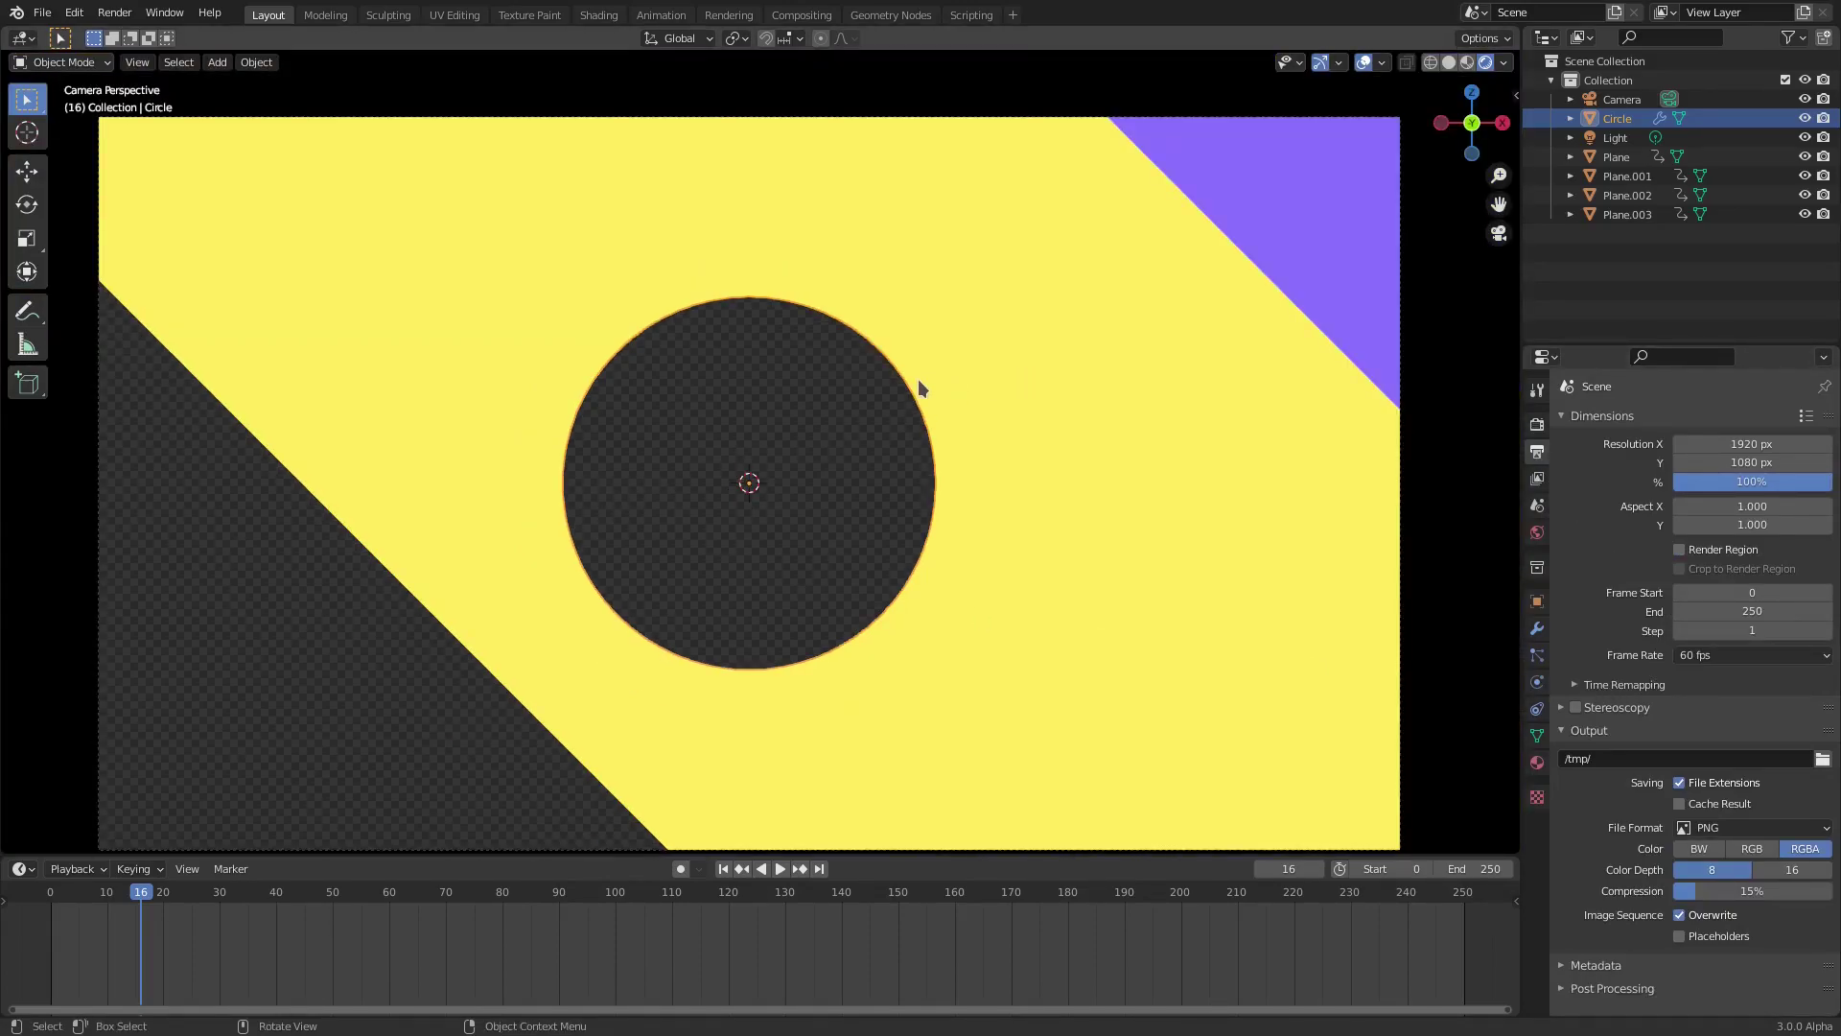
scroll(746, 458, "down", 3)
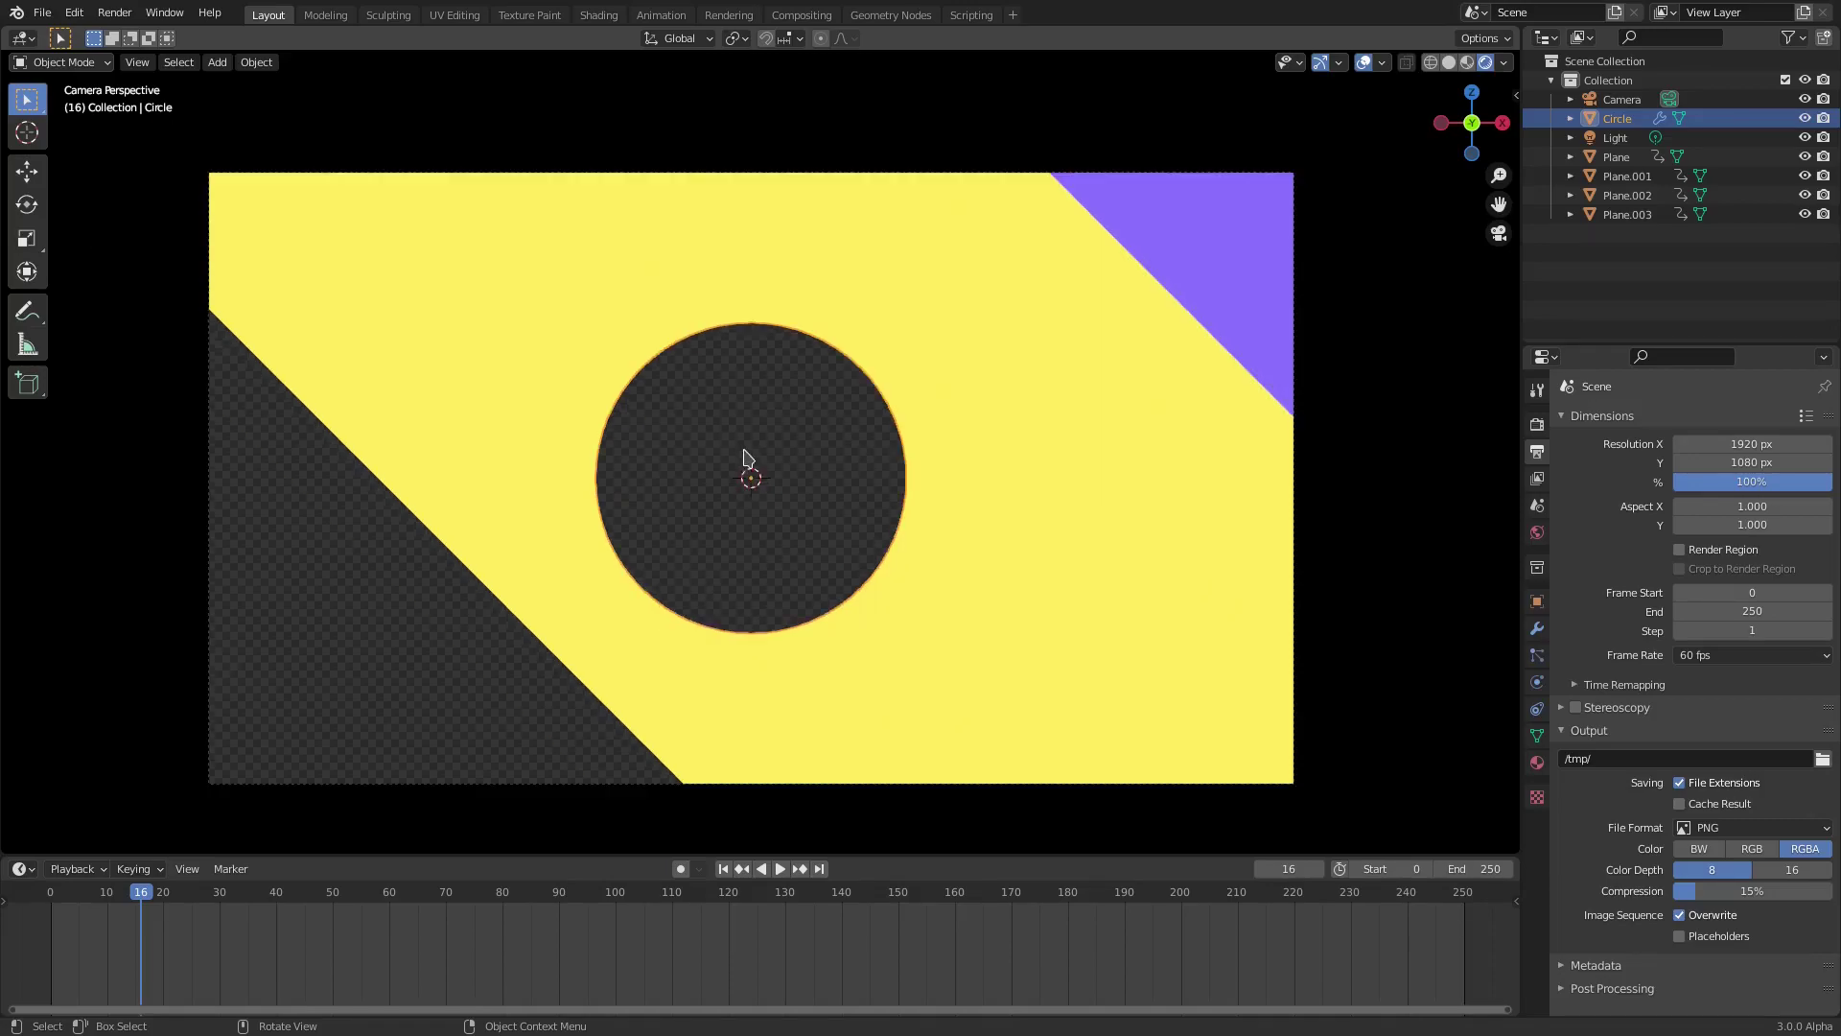
left_click(1741, 830)
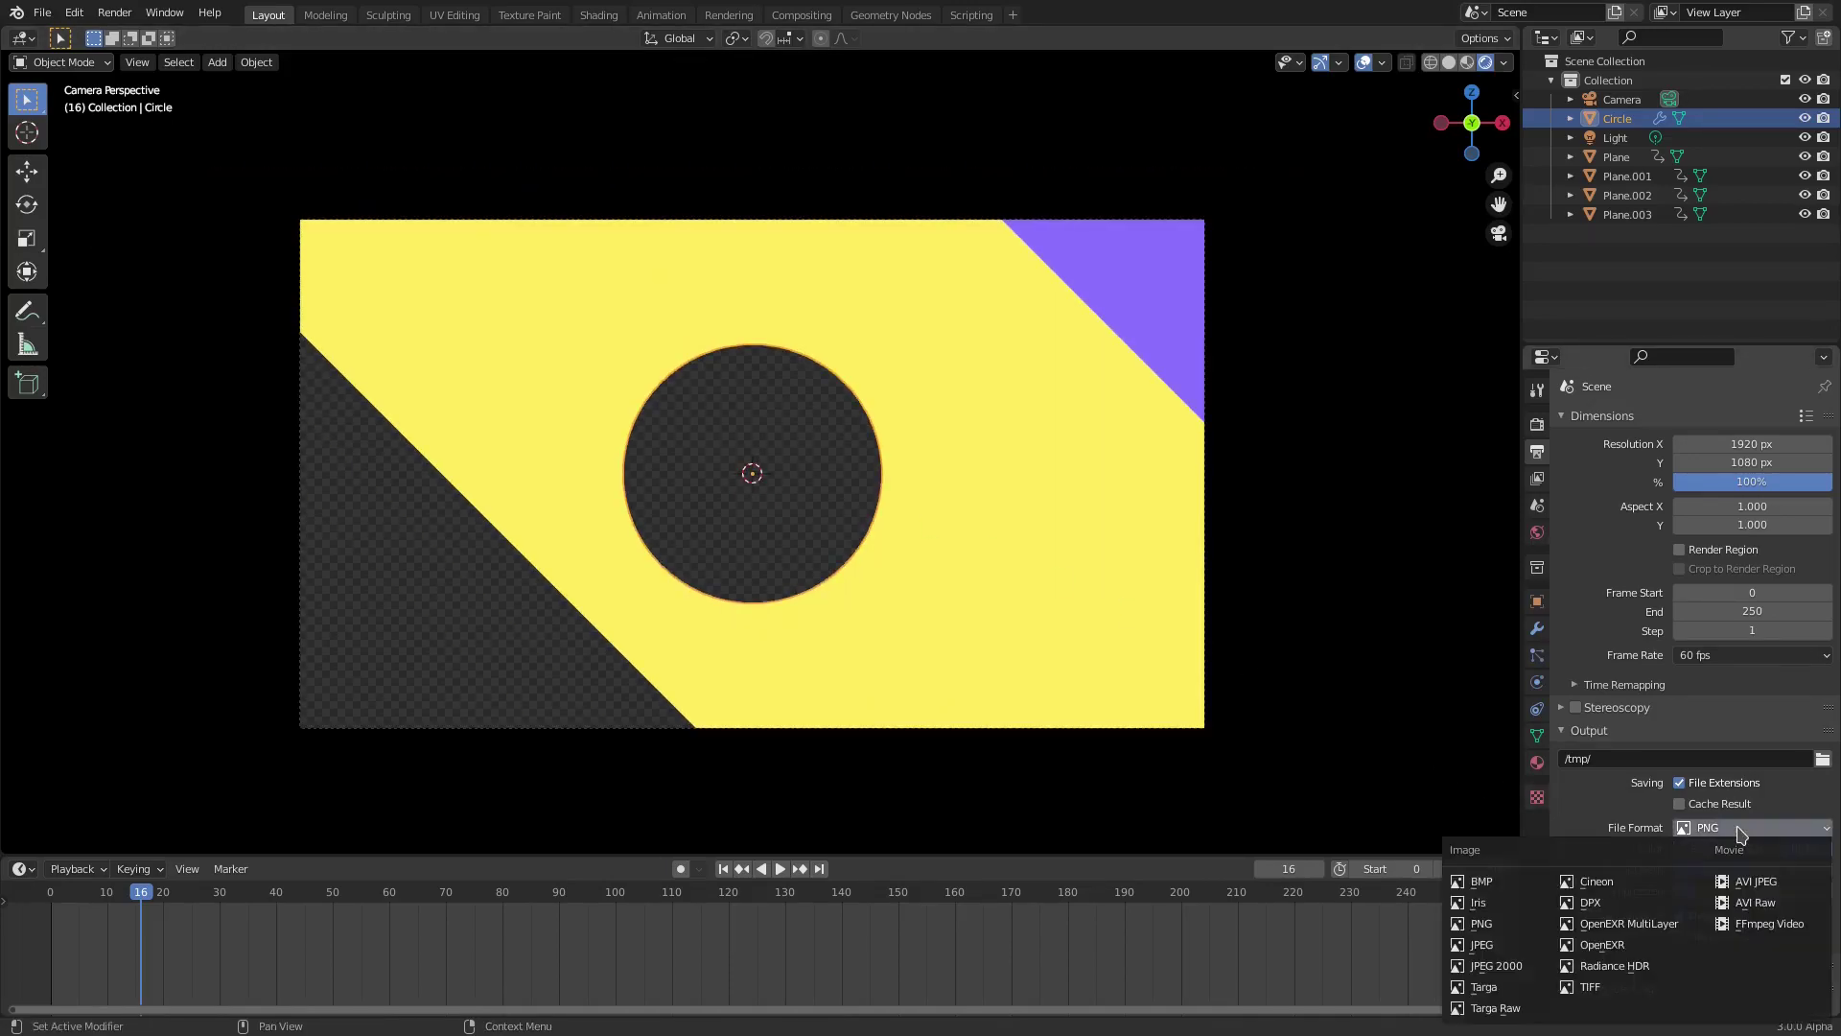
left_click(1770, 929)
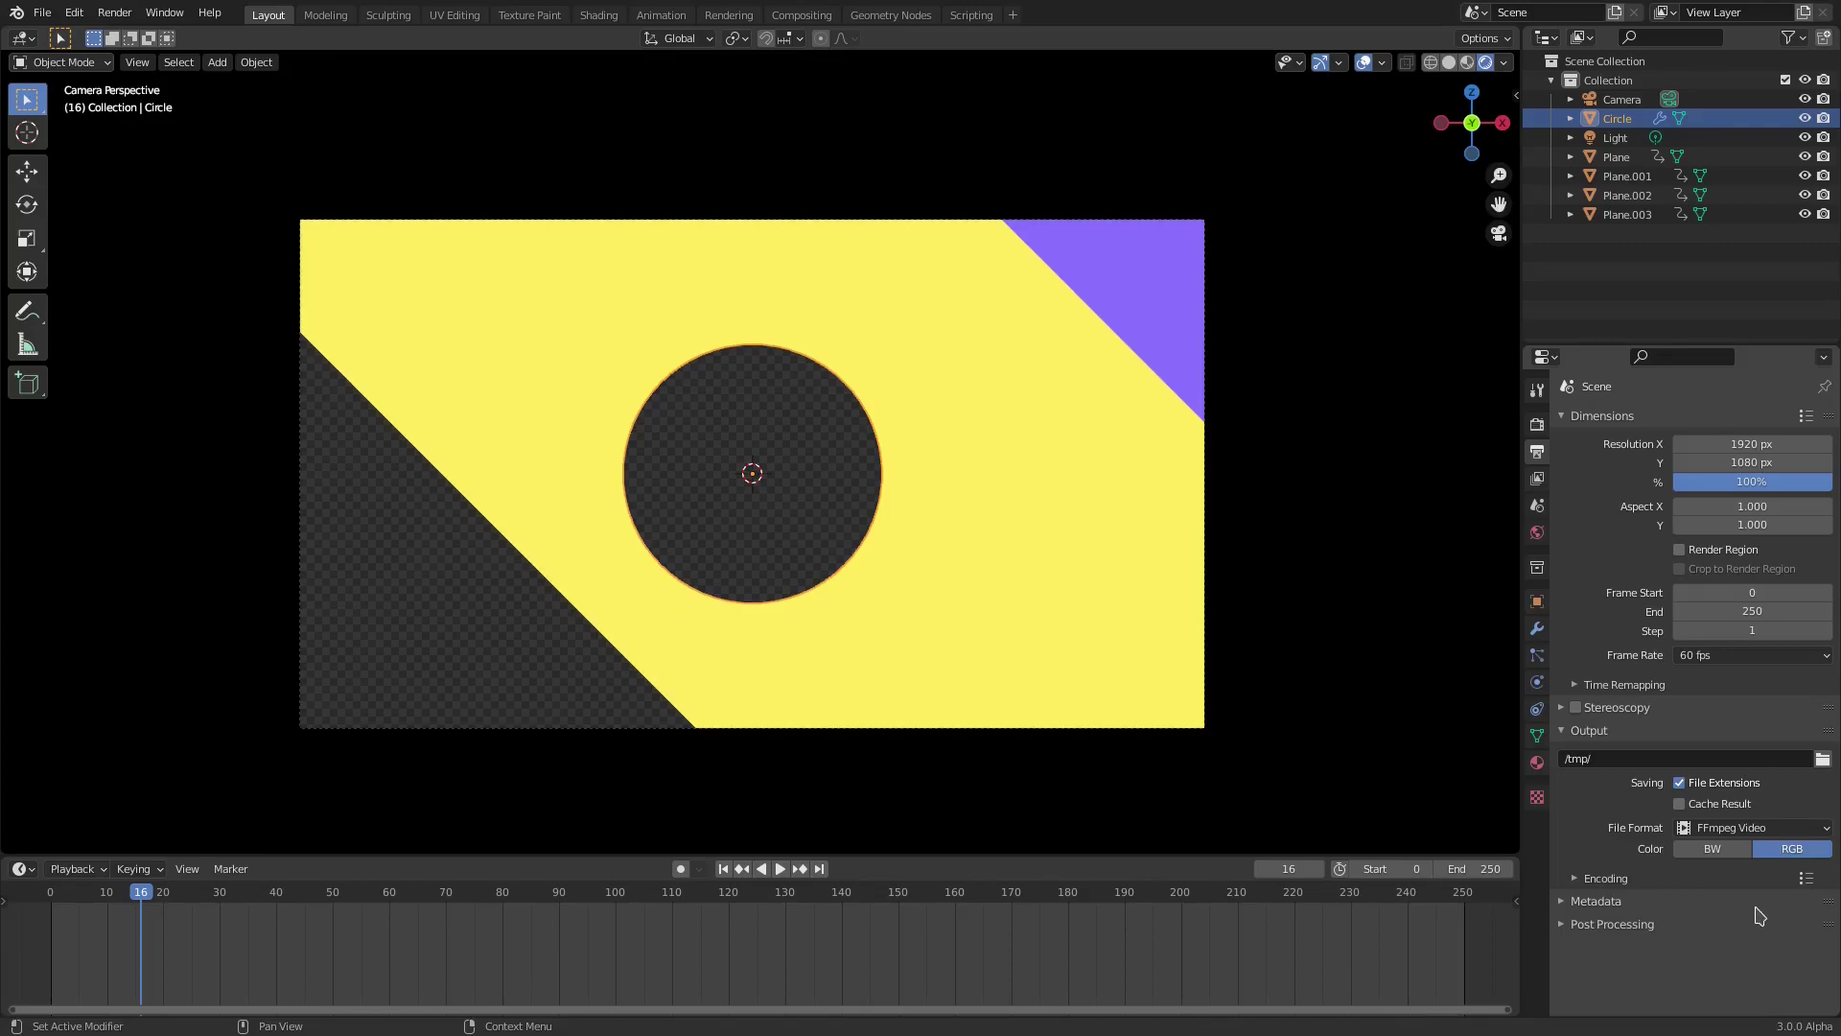
Set the video encoding to a Quicktime container with FFmpeg video codec #1 and the output colour to RGBA
left_click(1592, 880)
scroll(1698, 788, "down", 5)
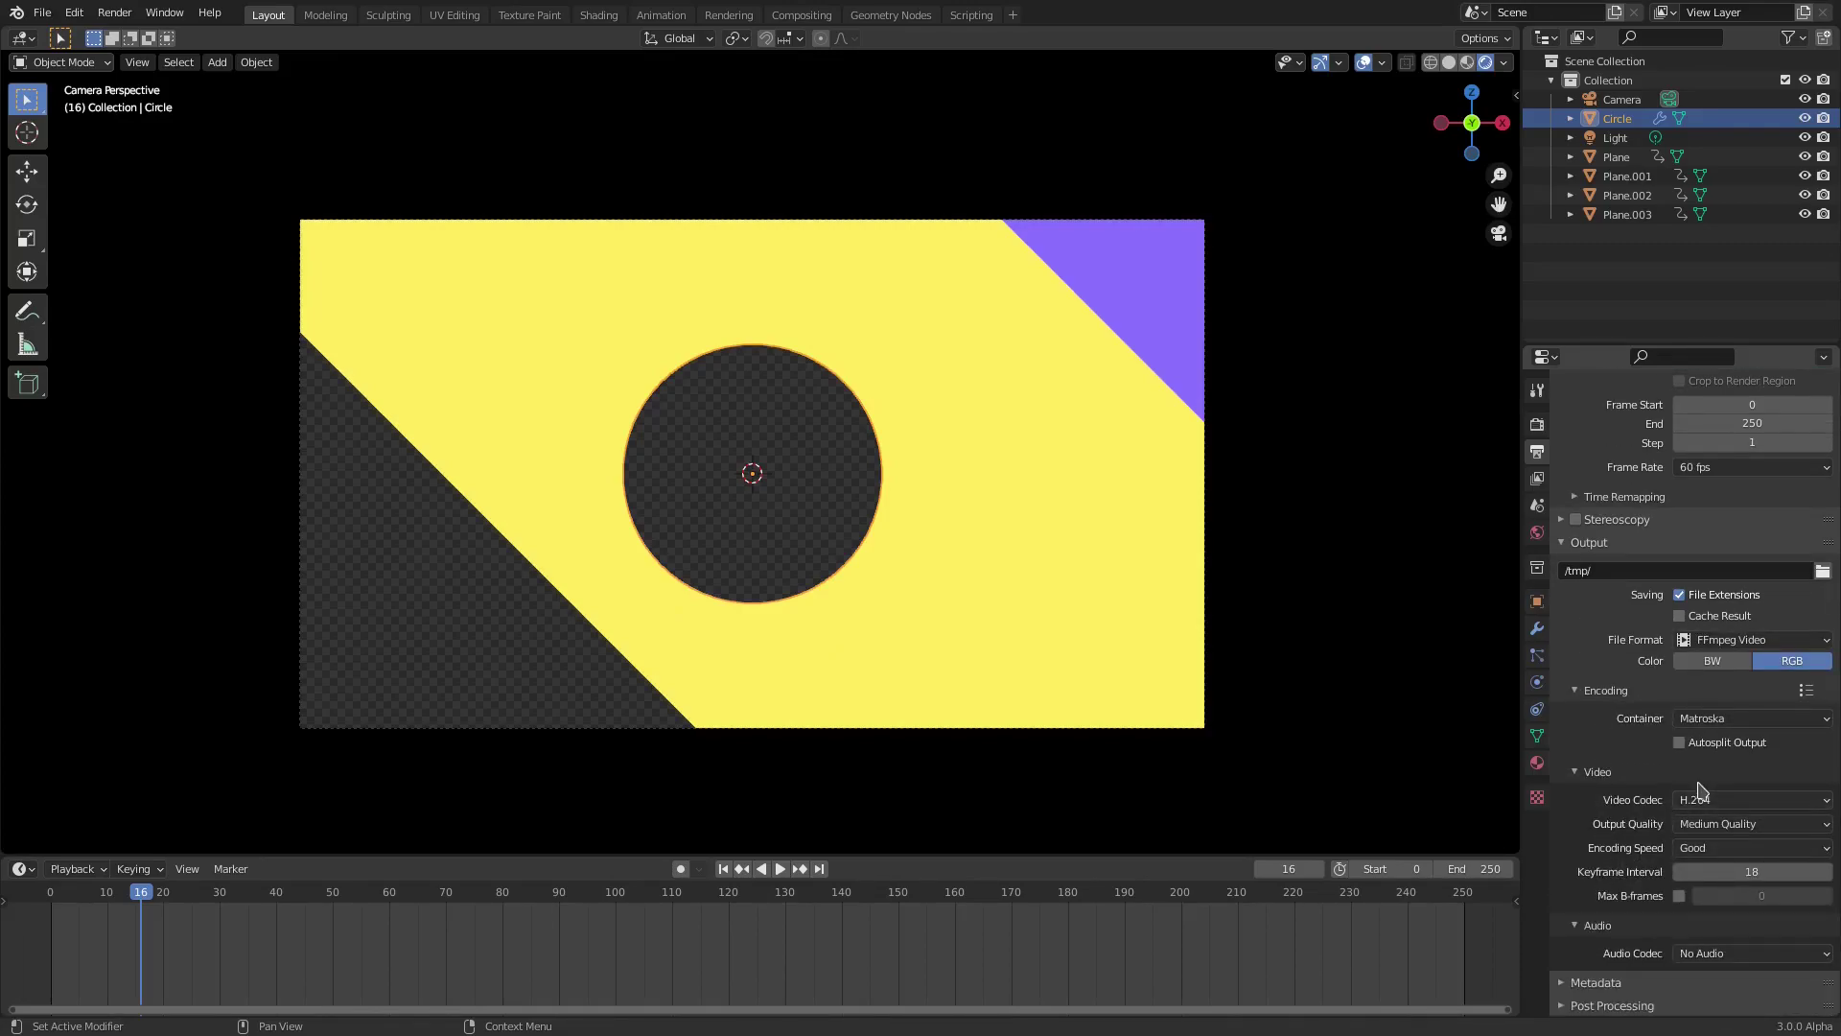
left_click(1729, 719)
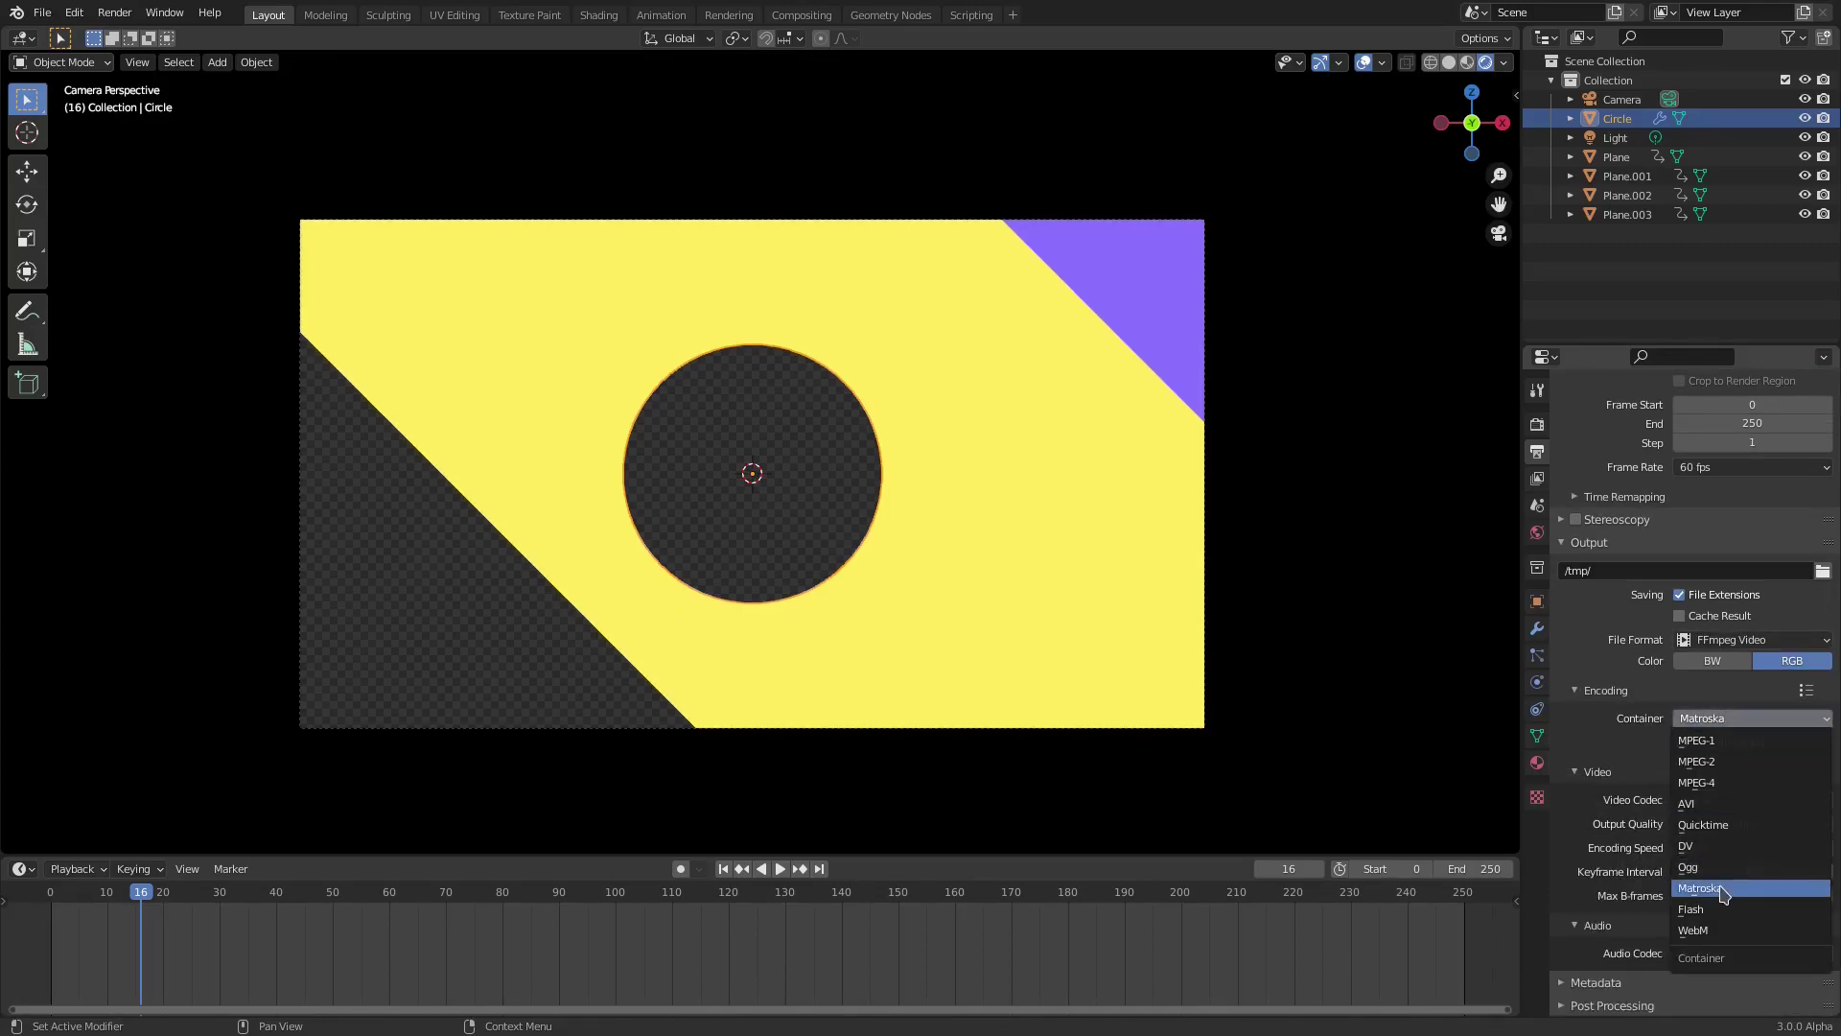
left_click(1717, 825)
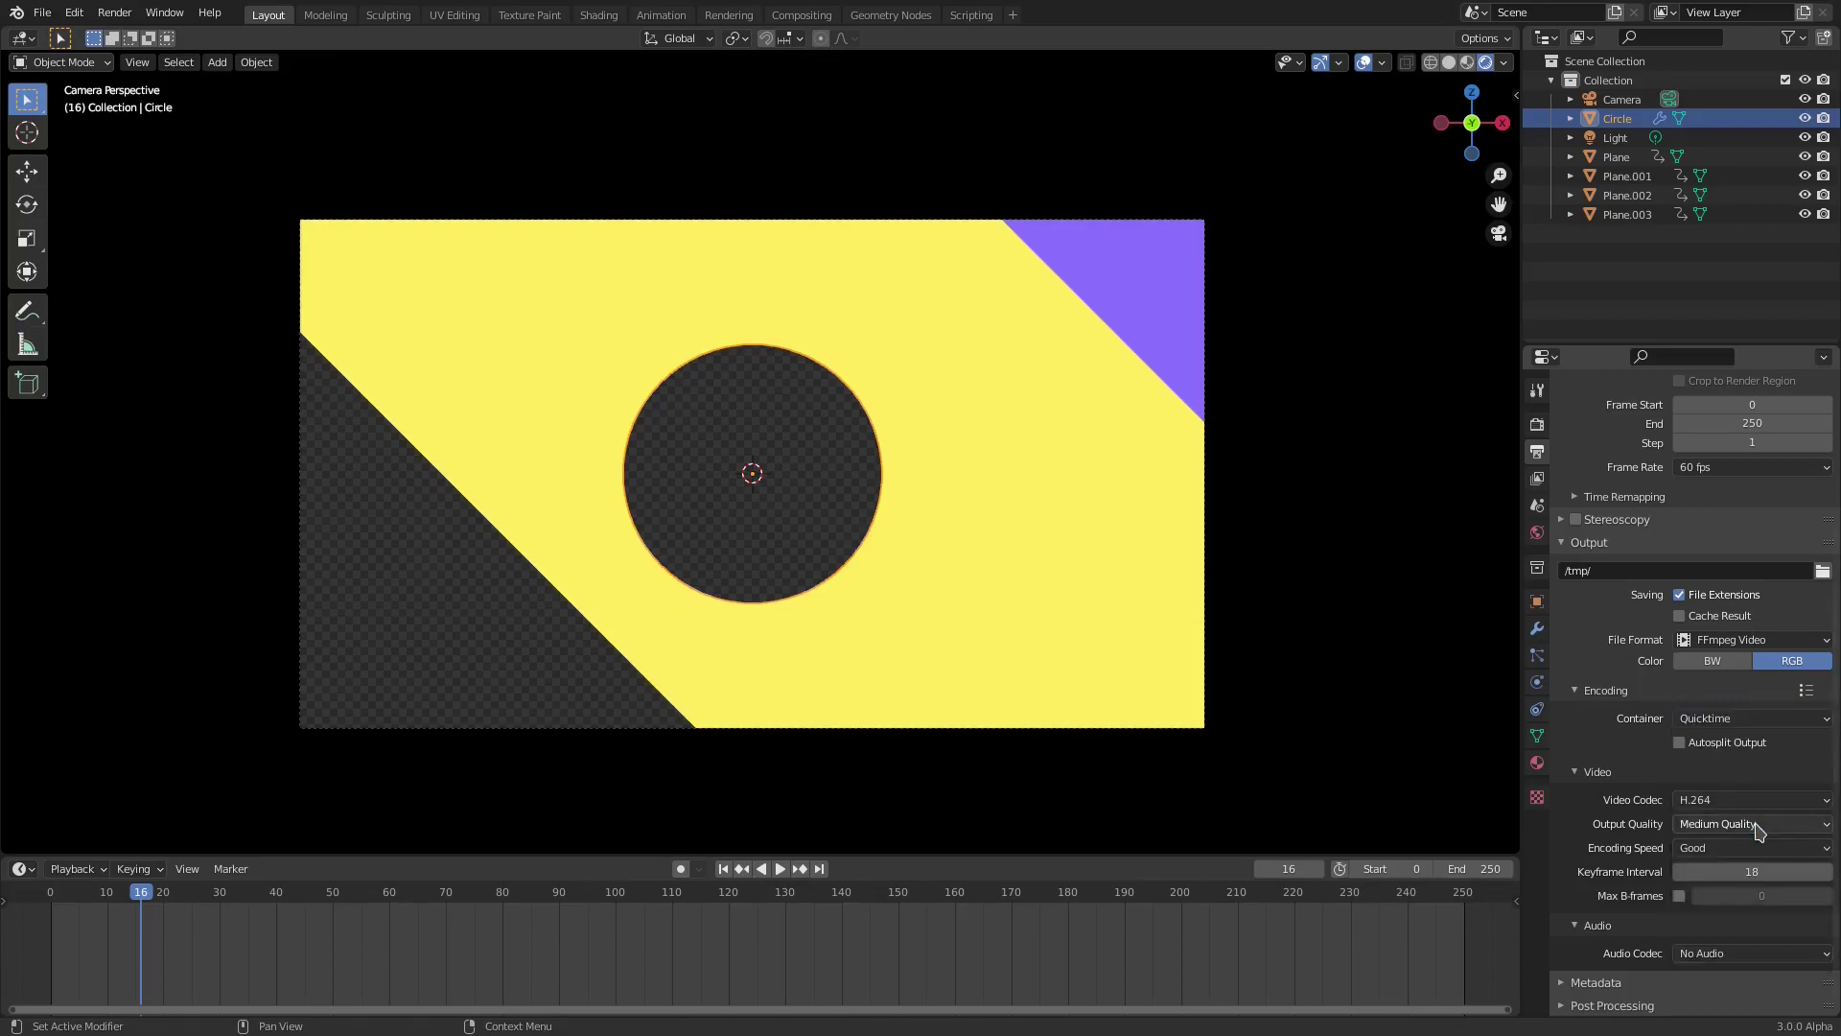
left_click(1727, 808)
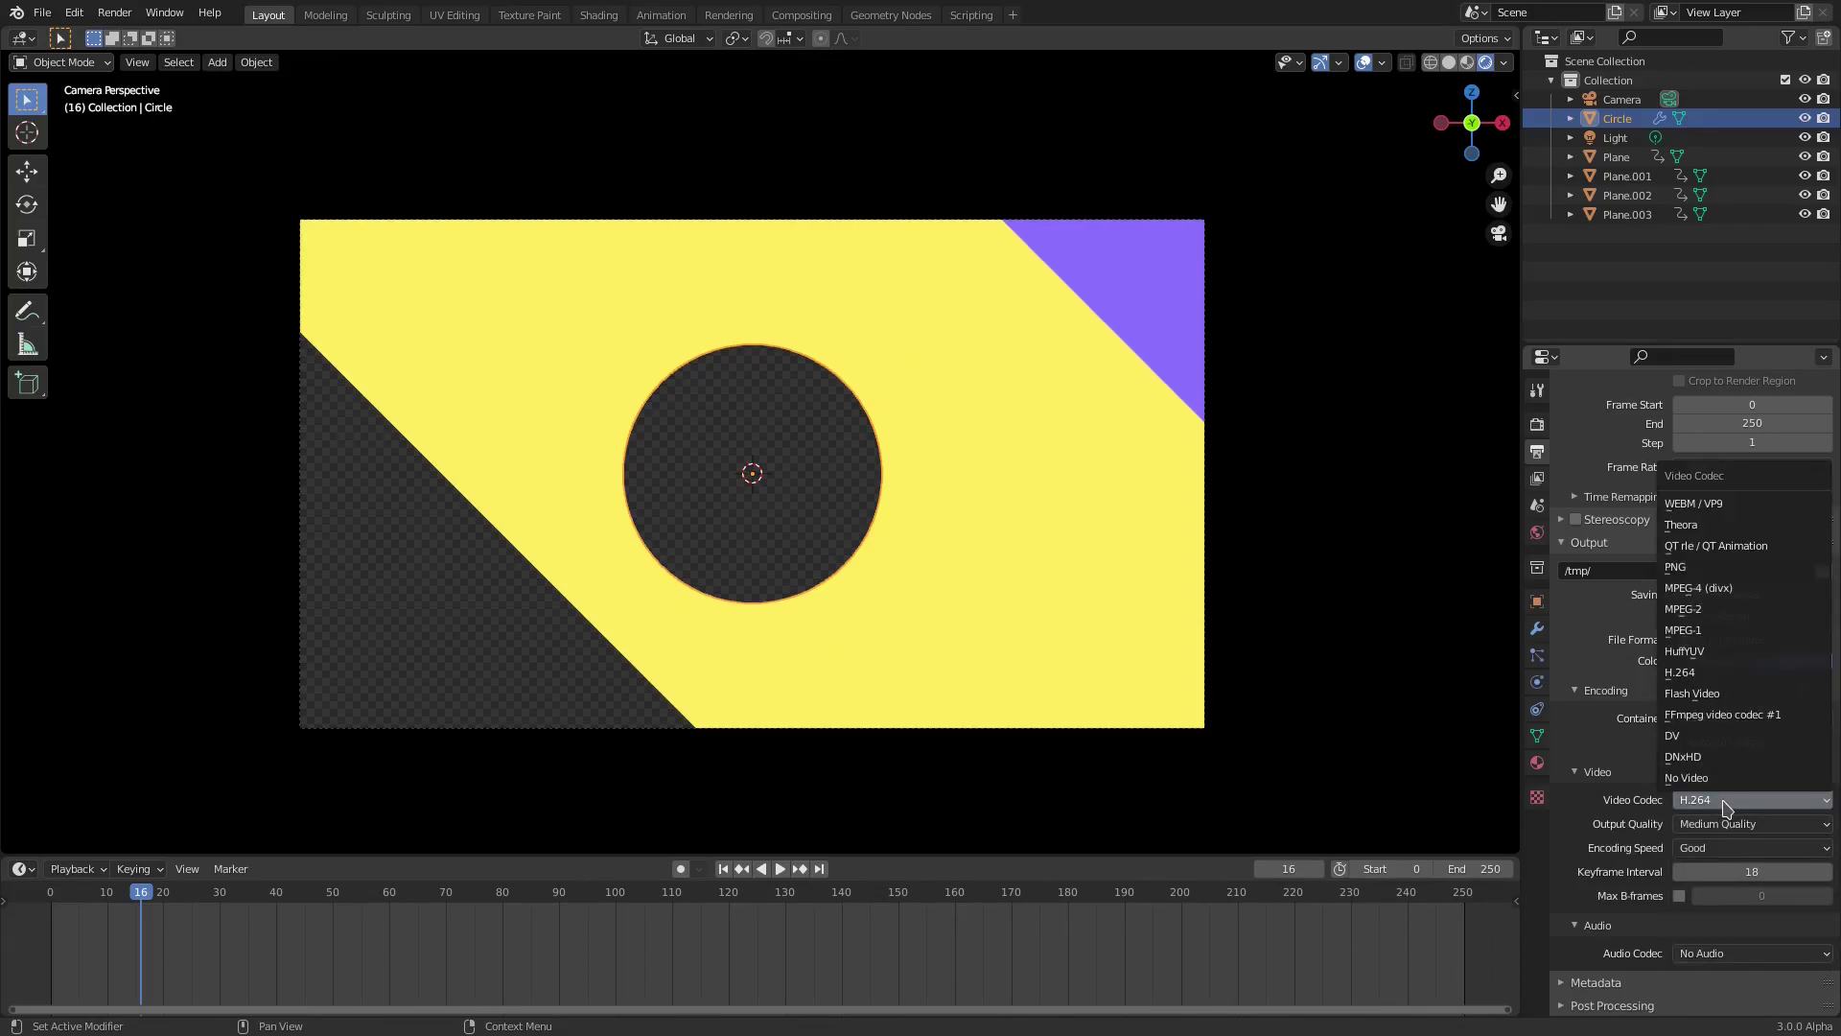
left_click(1742, 716)
left_click(1805, 662)
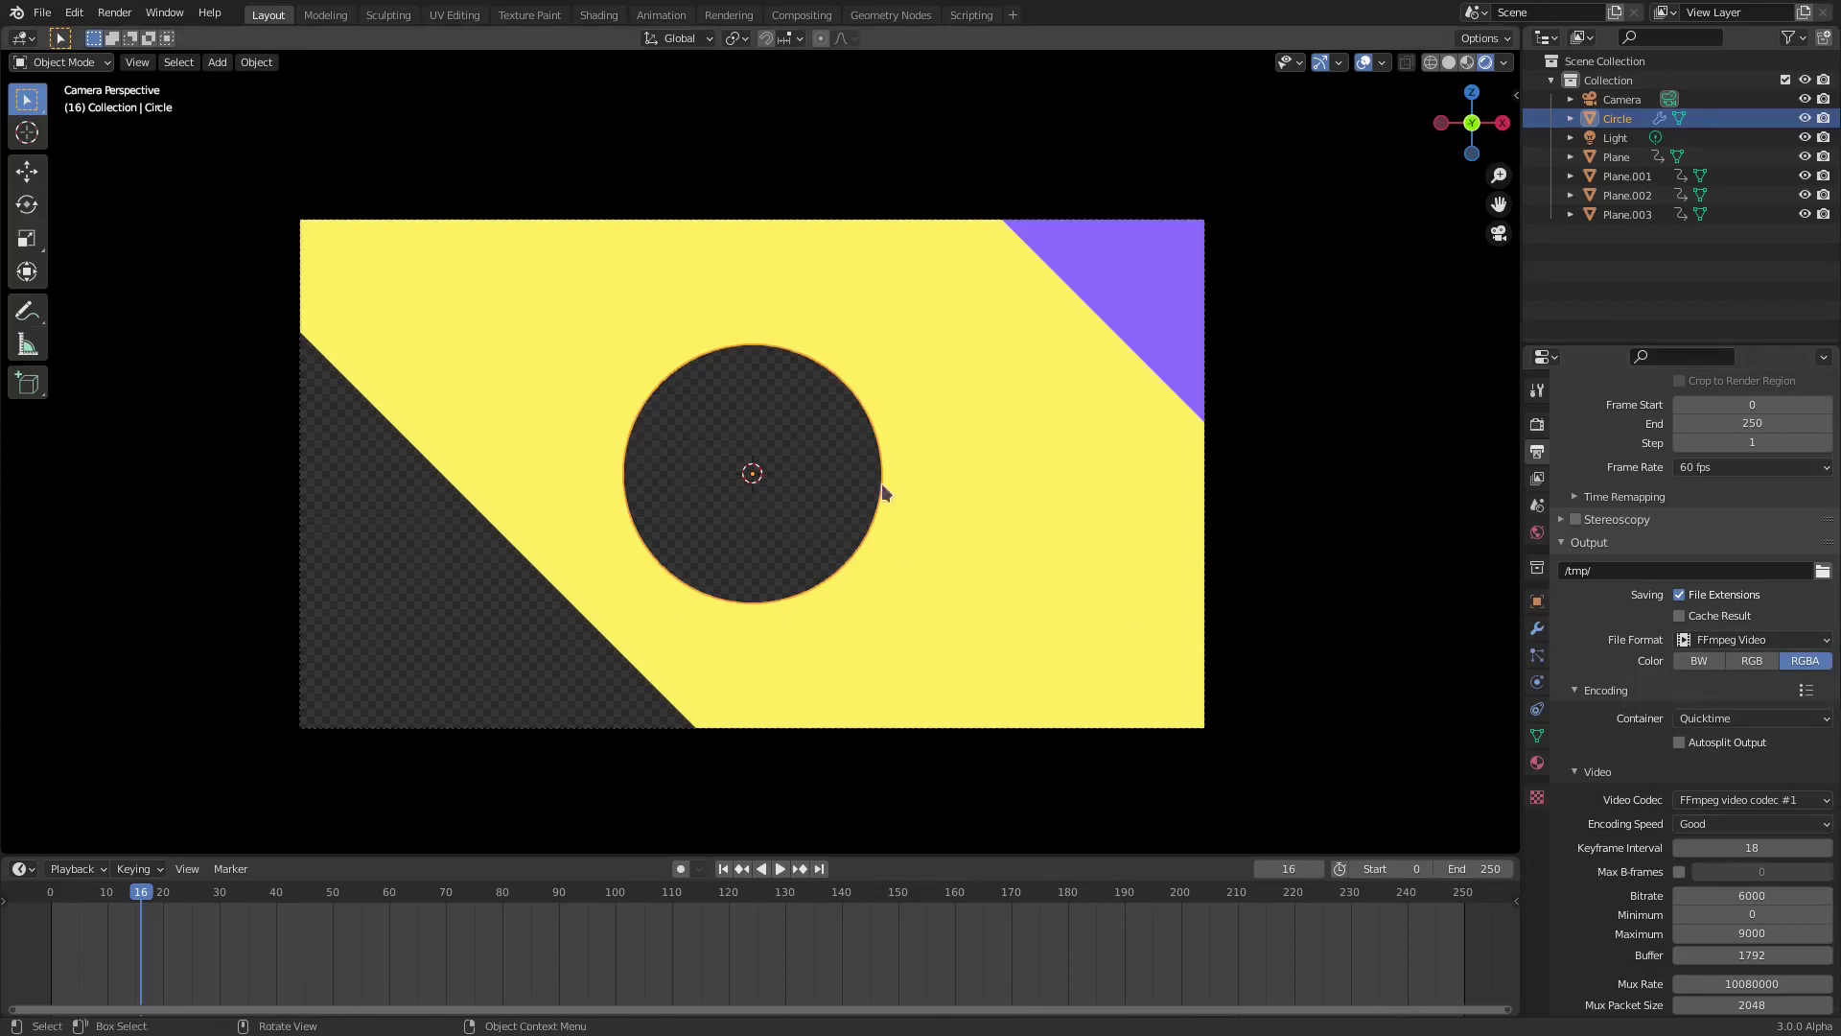
Check the circular cutout around frame 61 and insert a keyframe for the circle at frame 90
scroll(830, 489, "up", 2)
scroll(357, 526, "down", 1)
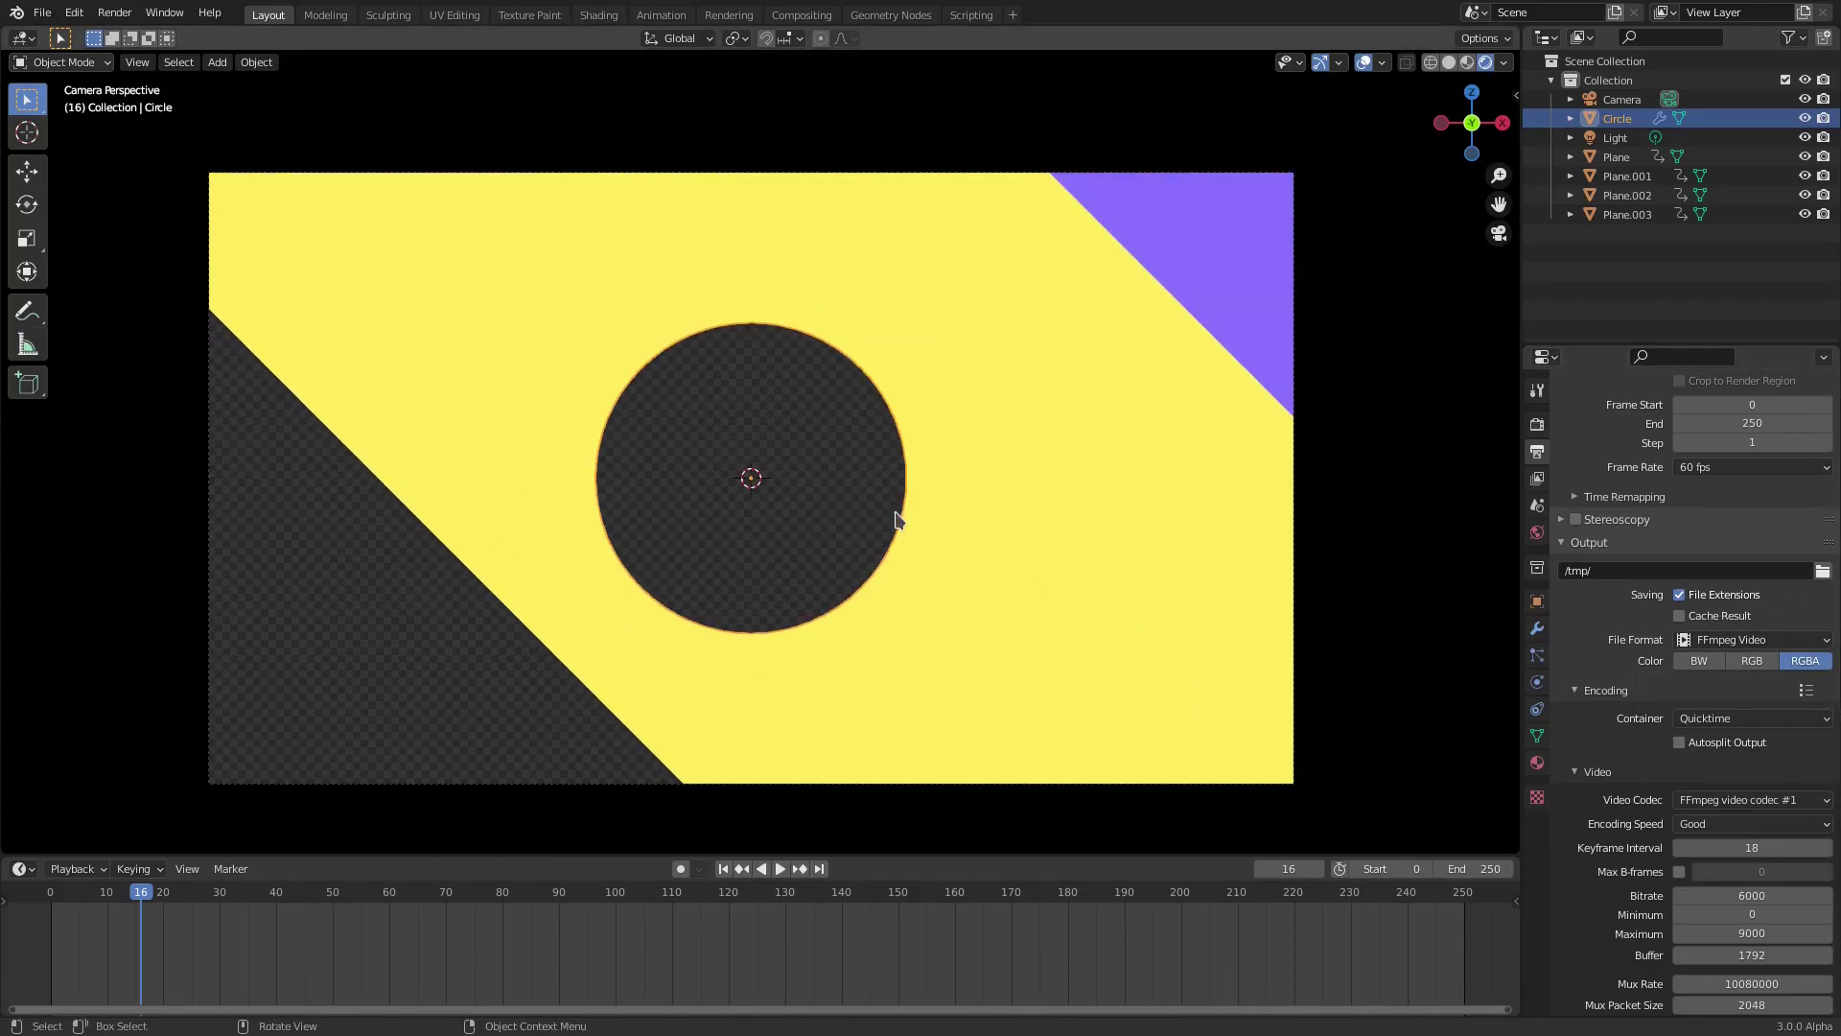
mouse_move(430, 902)
left_mouse_down()
mouse_move(605, 906)
mouse_move(355, 906)
mouse_move(411, 914)
left_mouse_up()
left_click(465, 682)
left_click(726, 535)
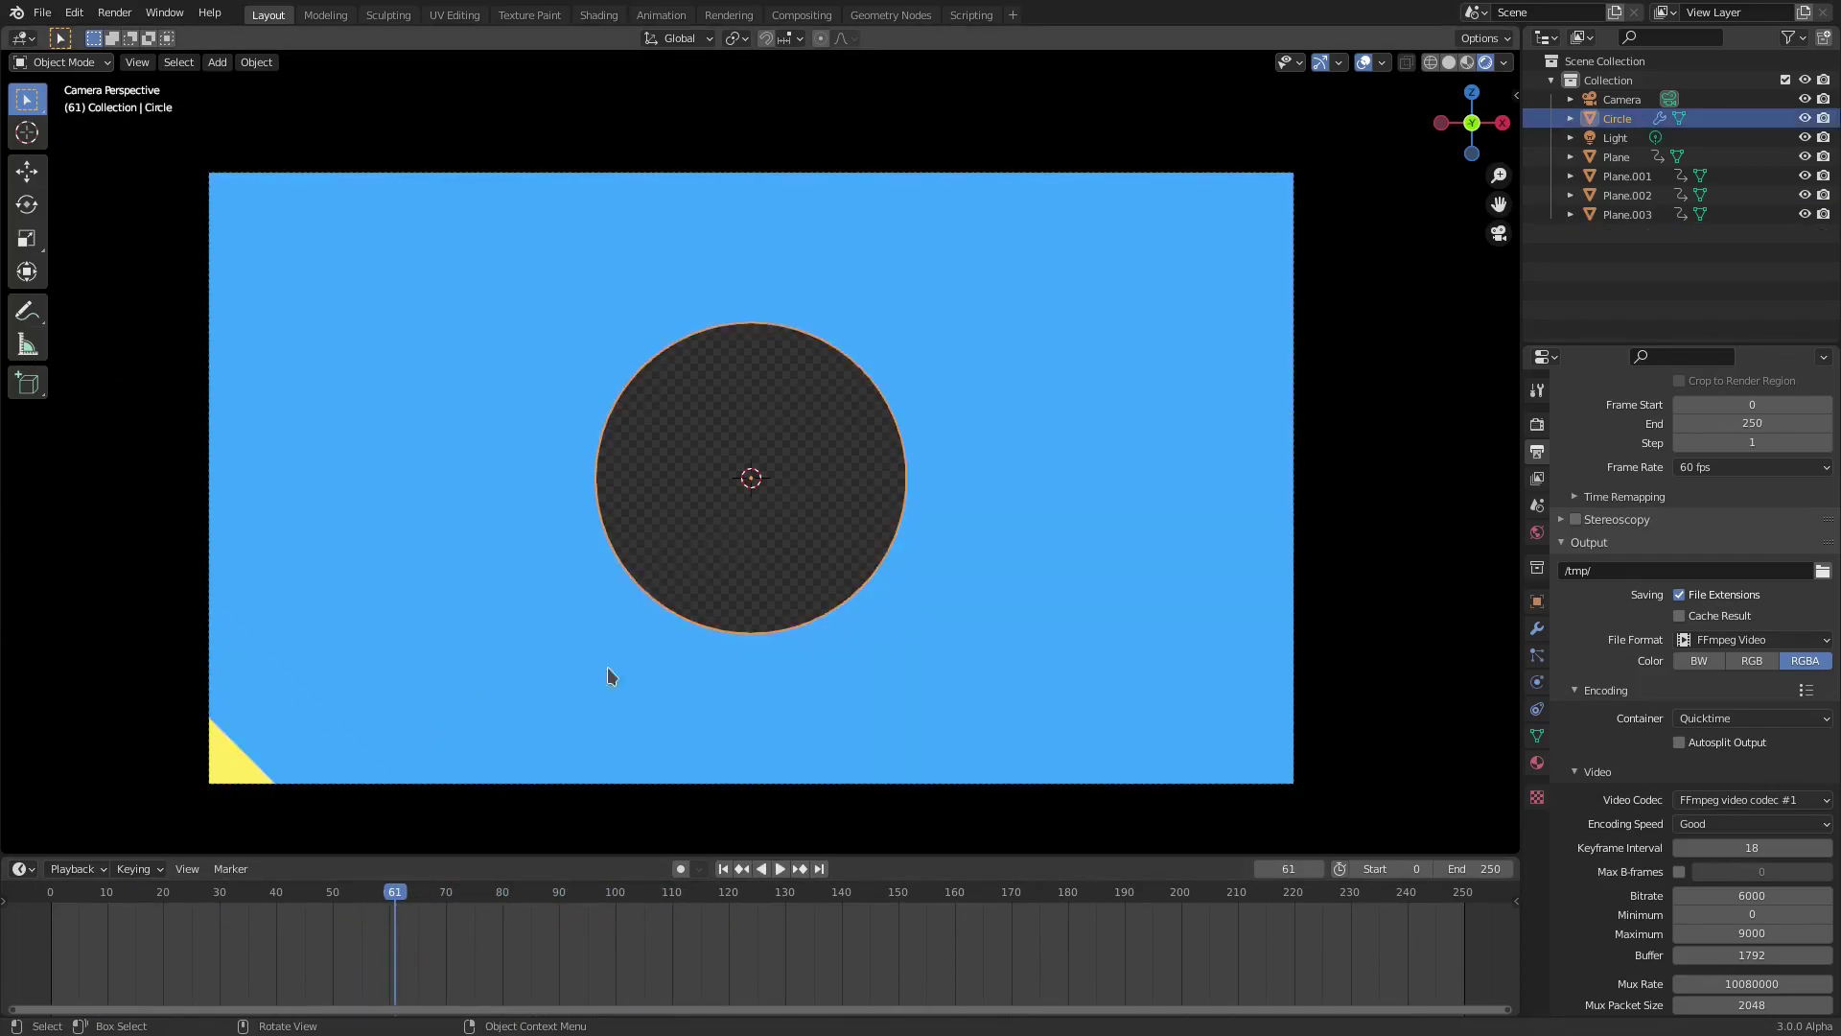
left_click_drag(677, 907, 559, 890)
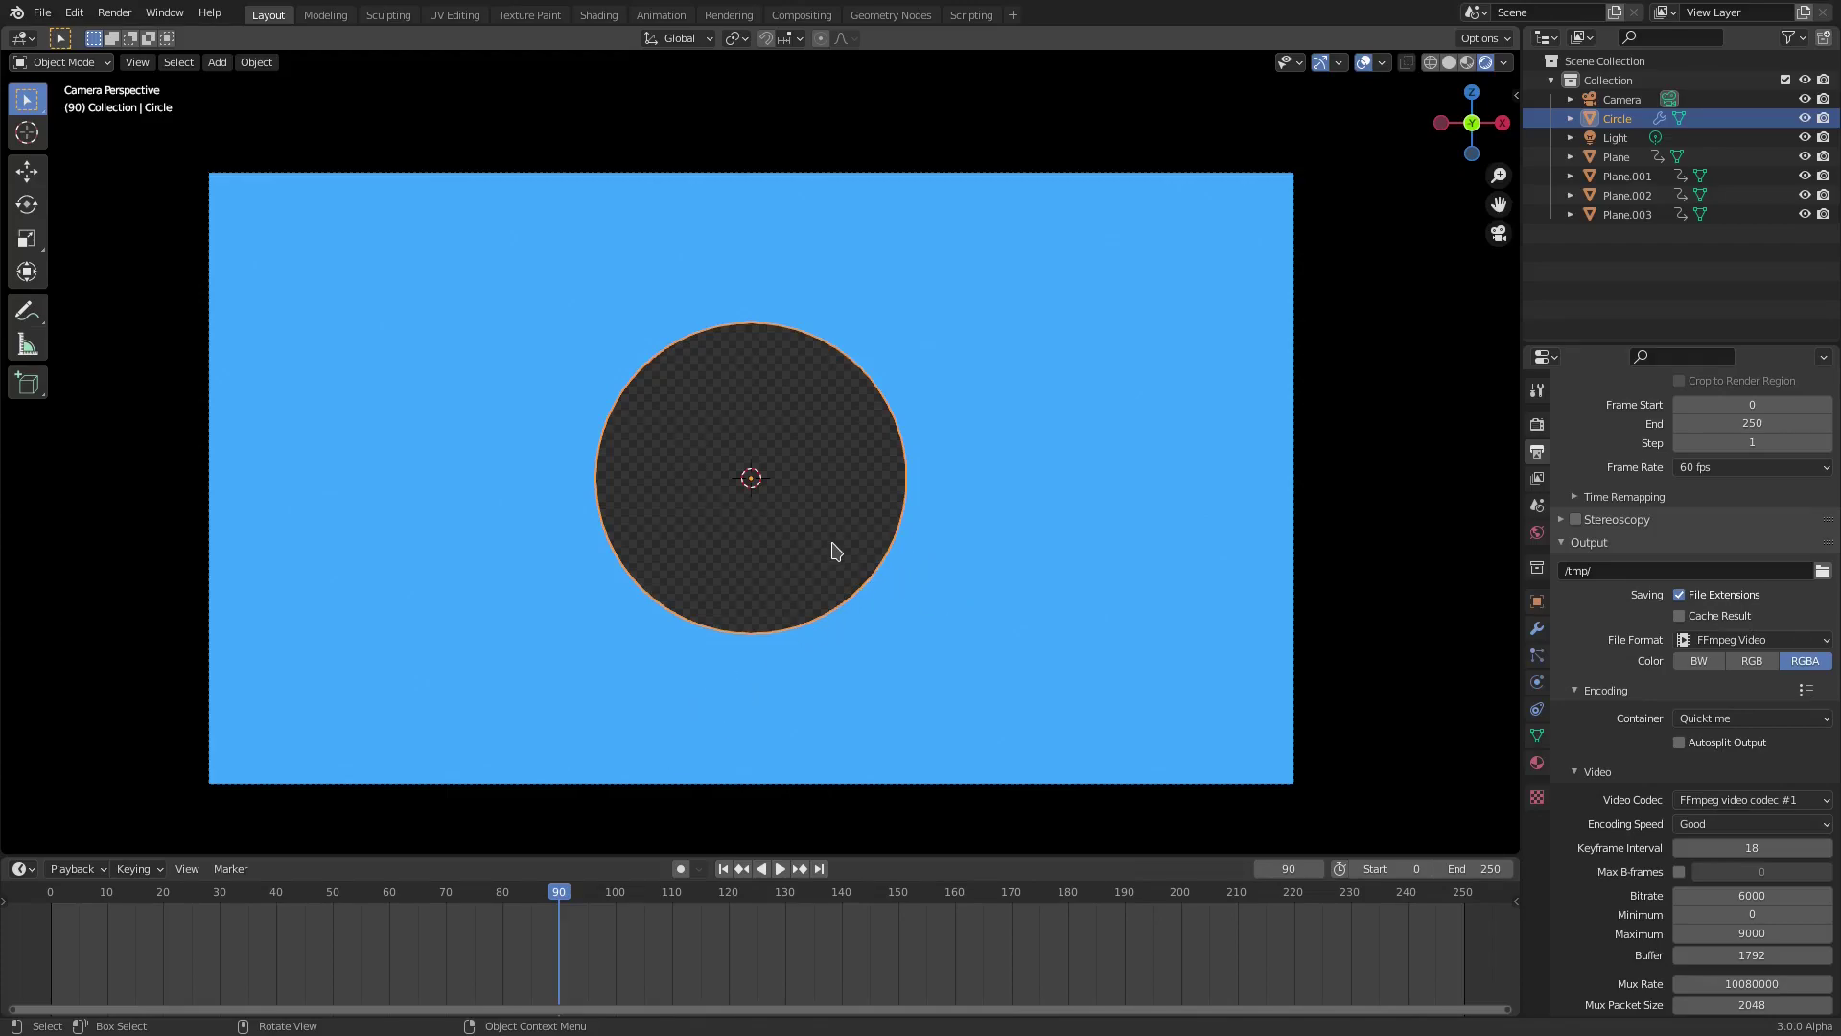
key("i")
left_click(821, 586)
Insert keyframes for the circle at its current size at frames 110 and 150
key("space")
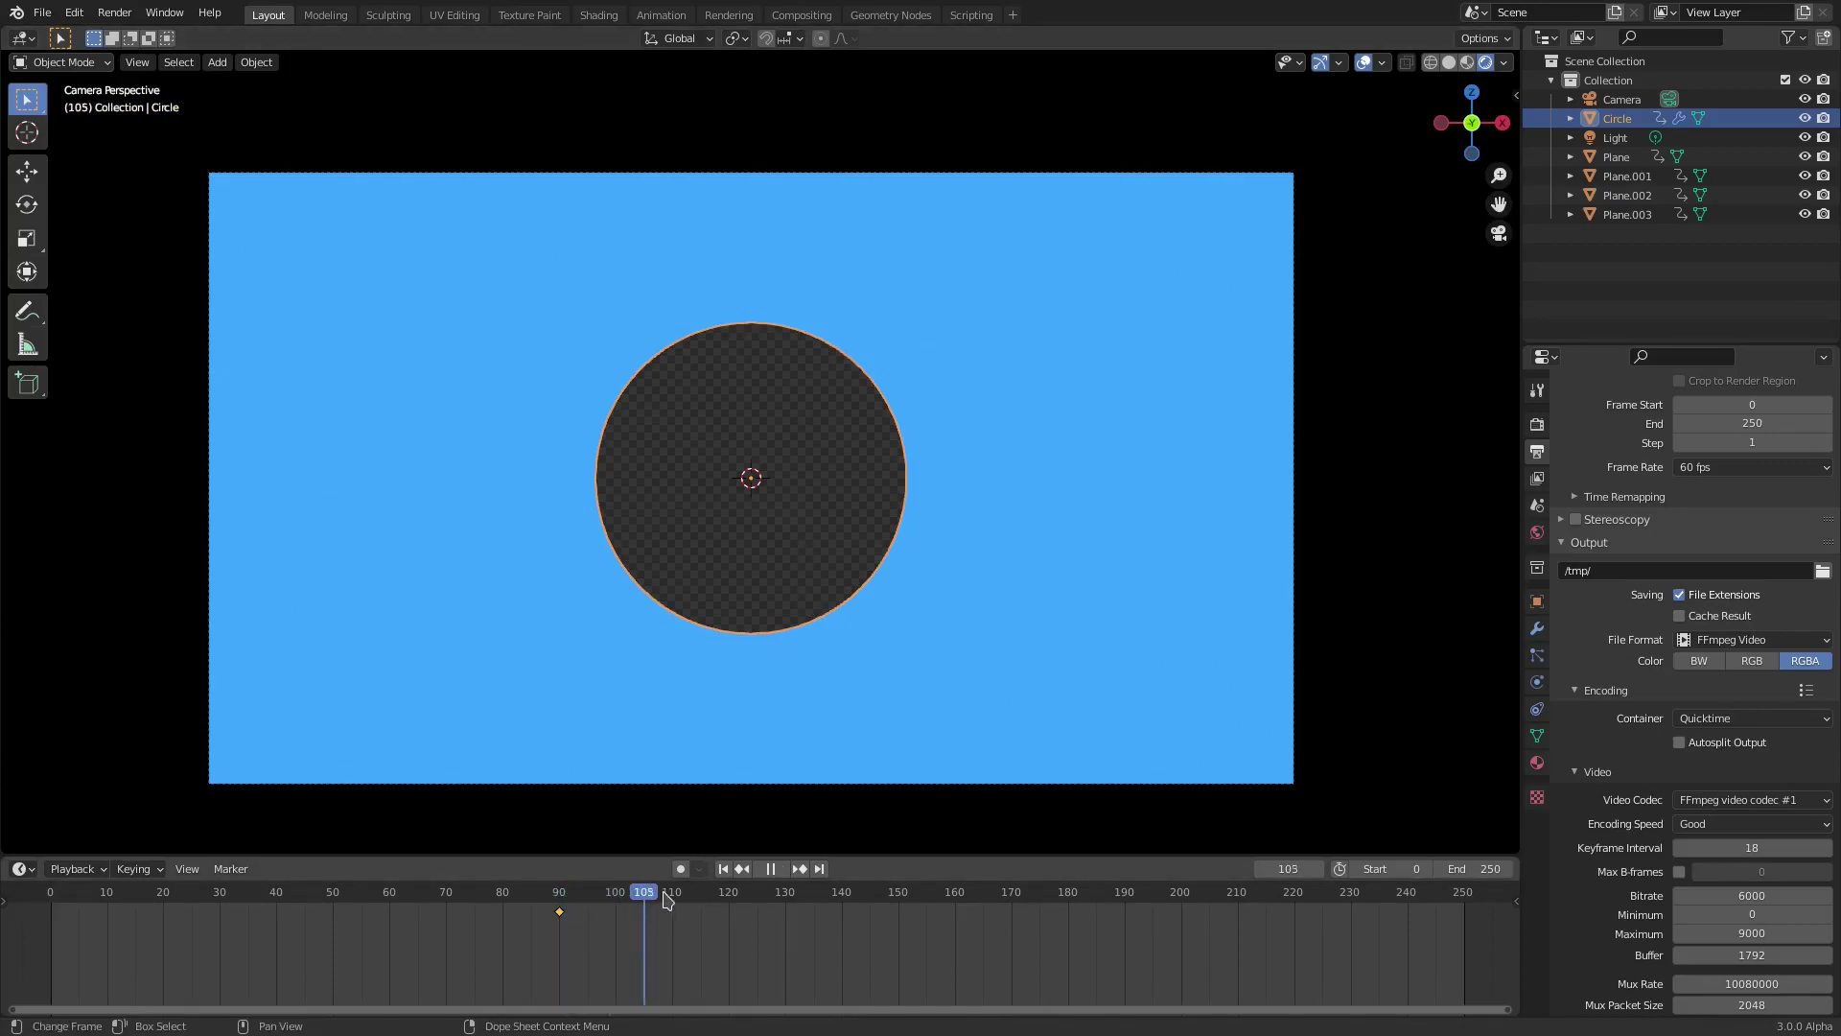
key("i")
left_click(1015, 529)
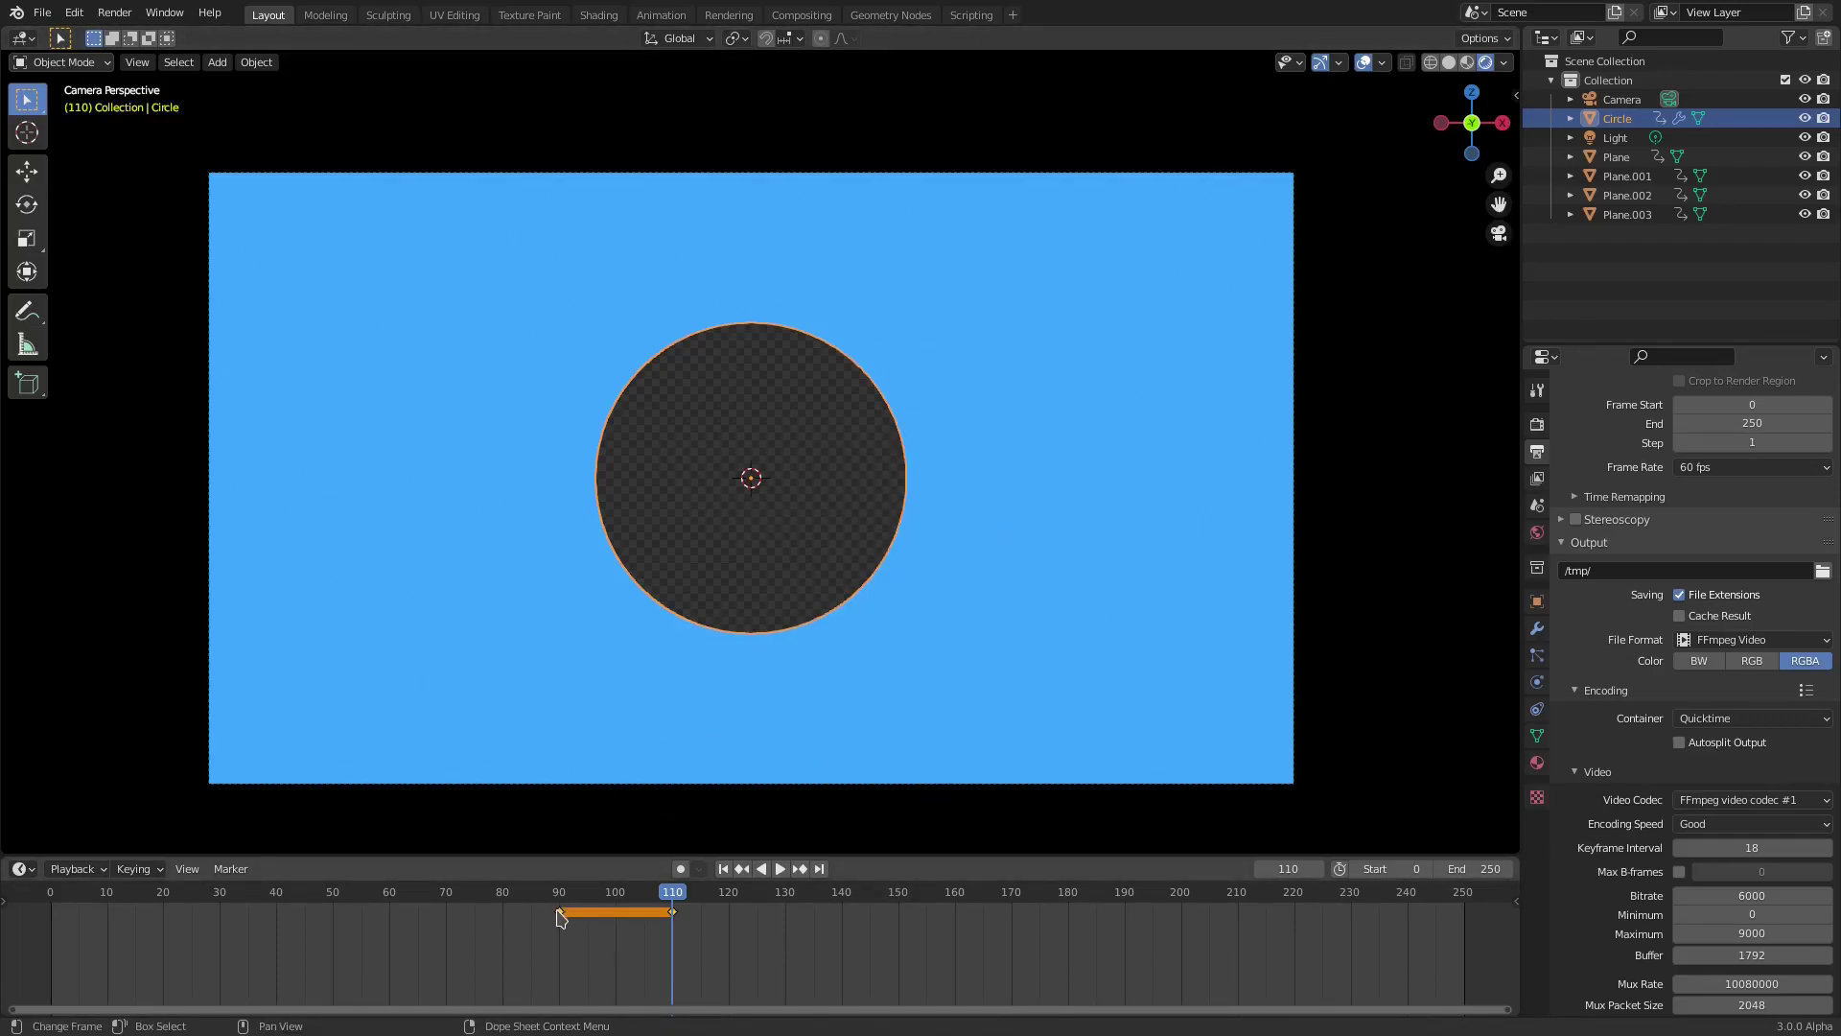
left_click(897, 903)
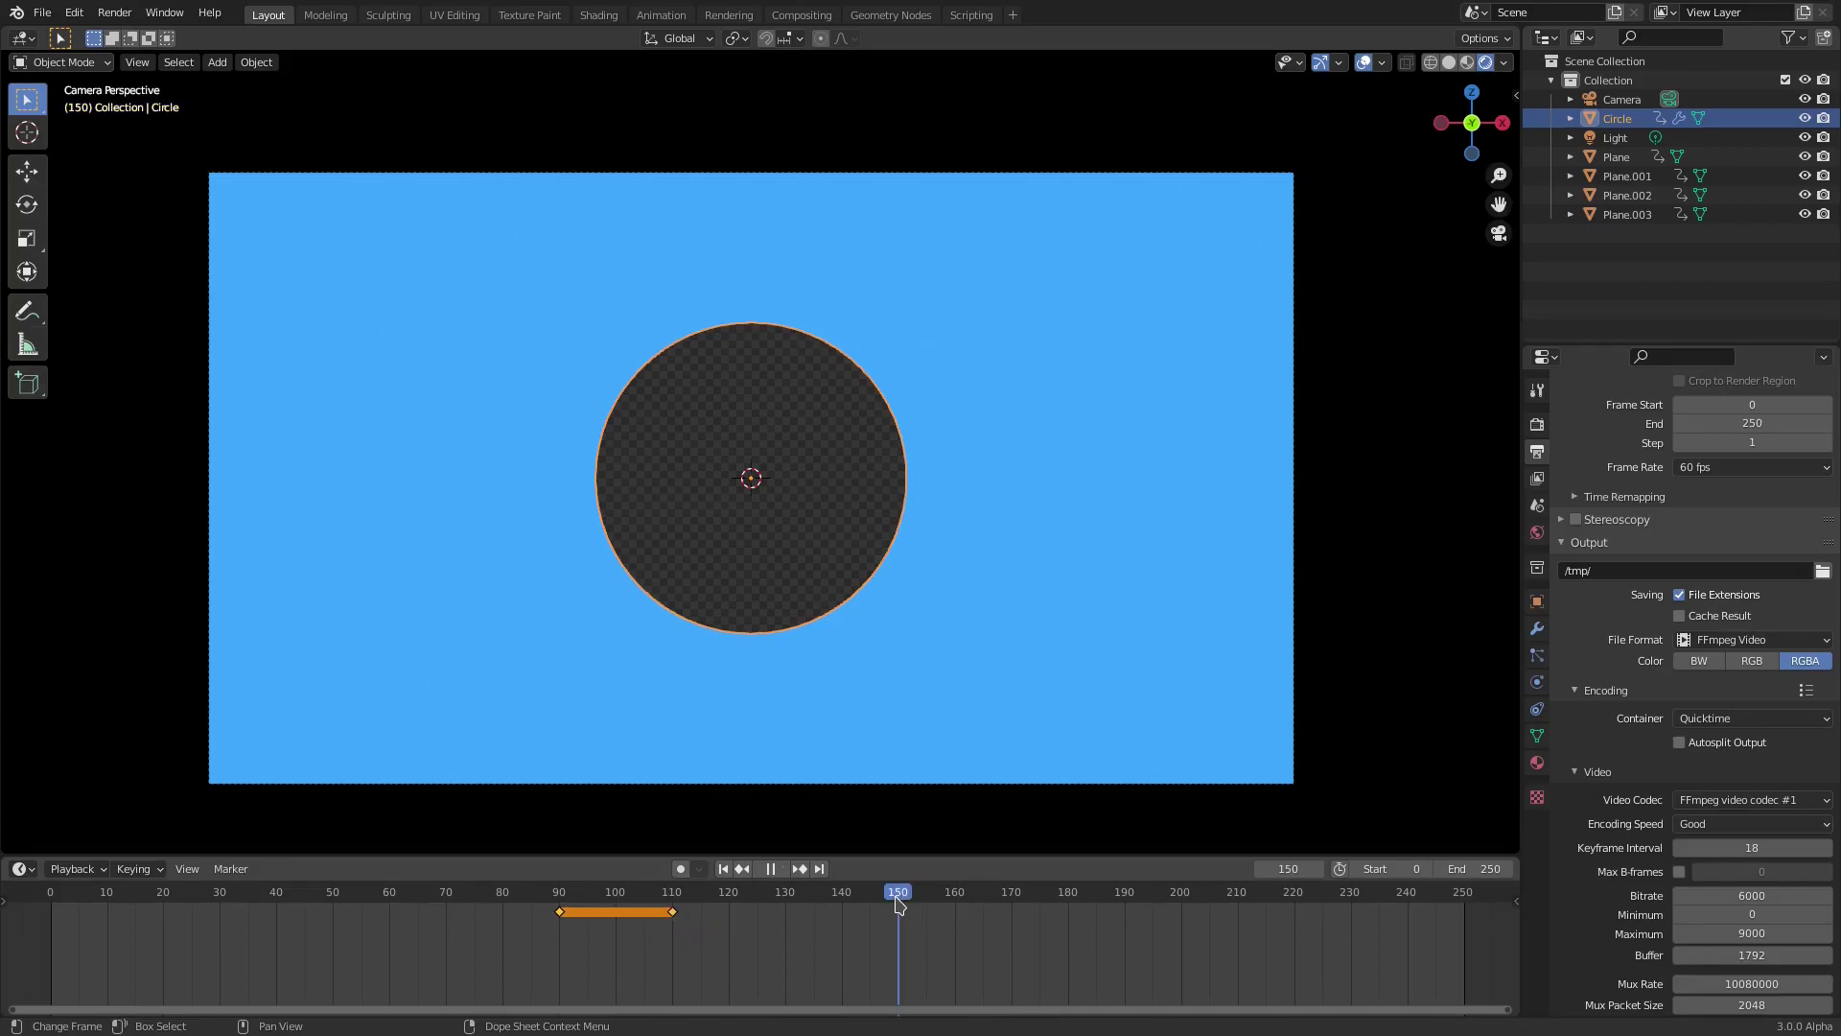
key("i")
left_click(975, 564)
Set the animation's end frame to 160
left_click(1480, 869)
type("160")
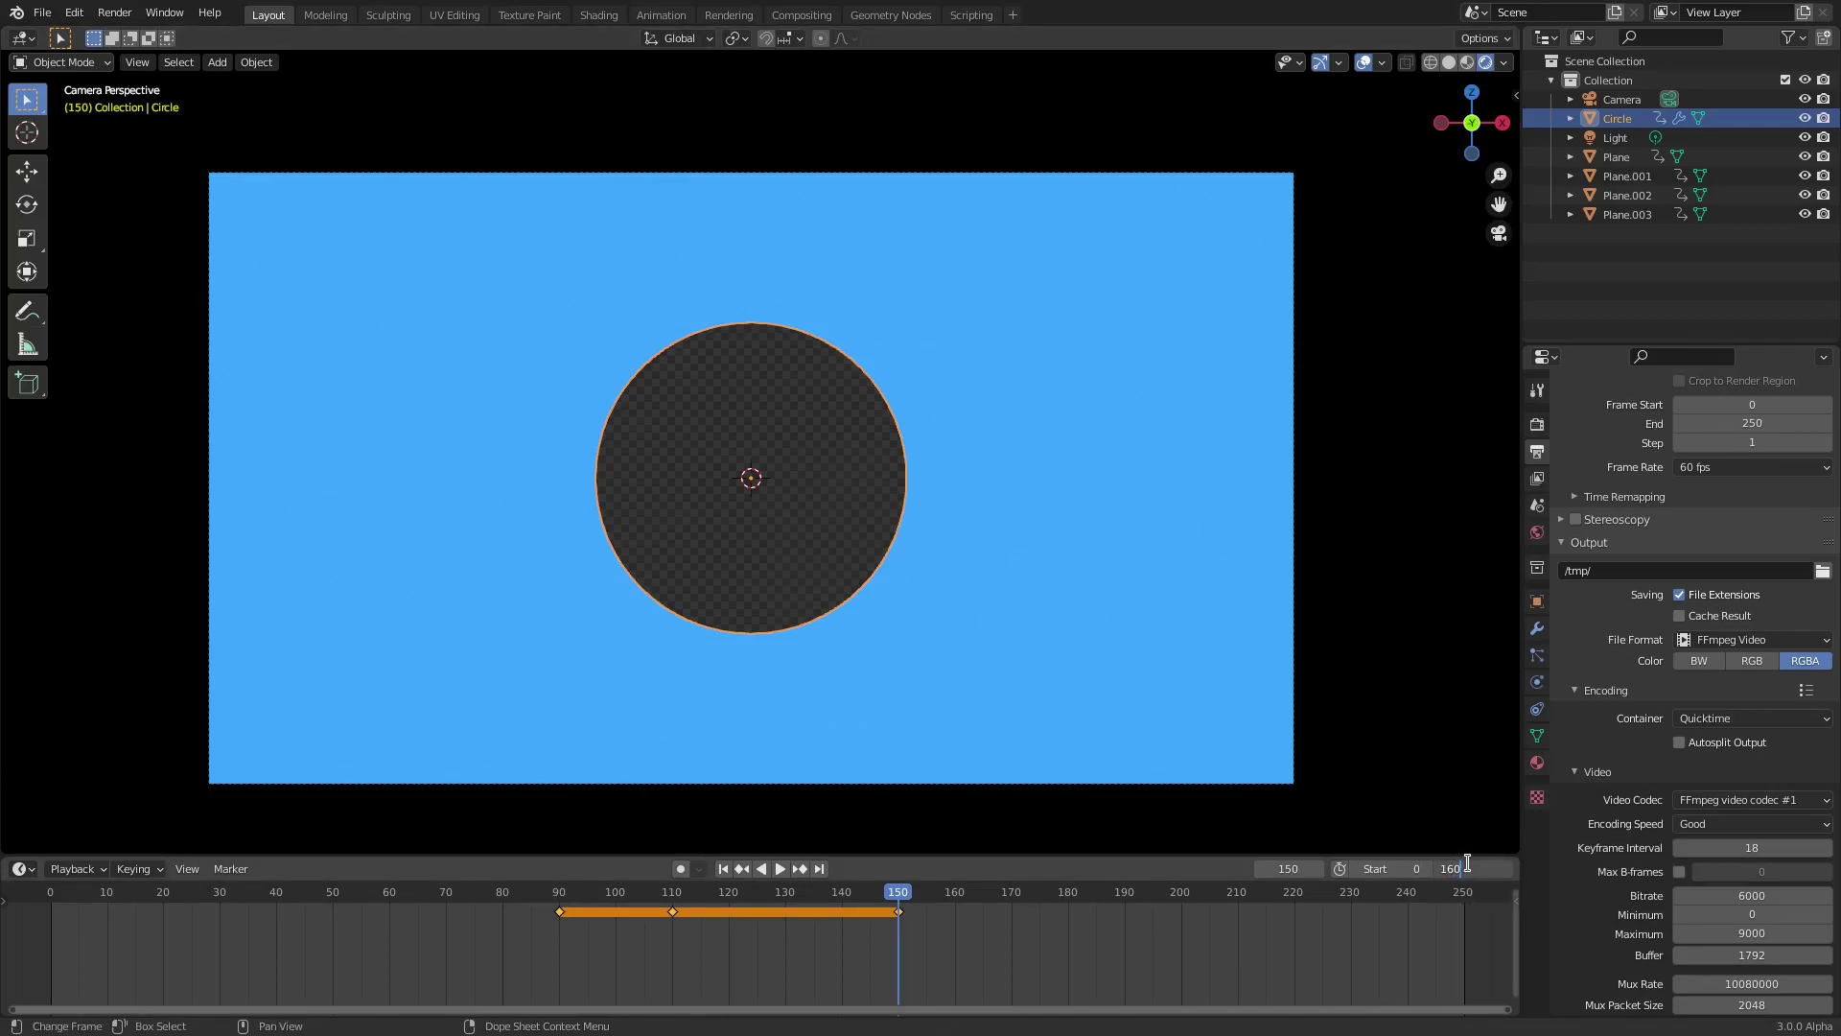
key("Return")
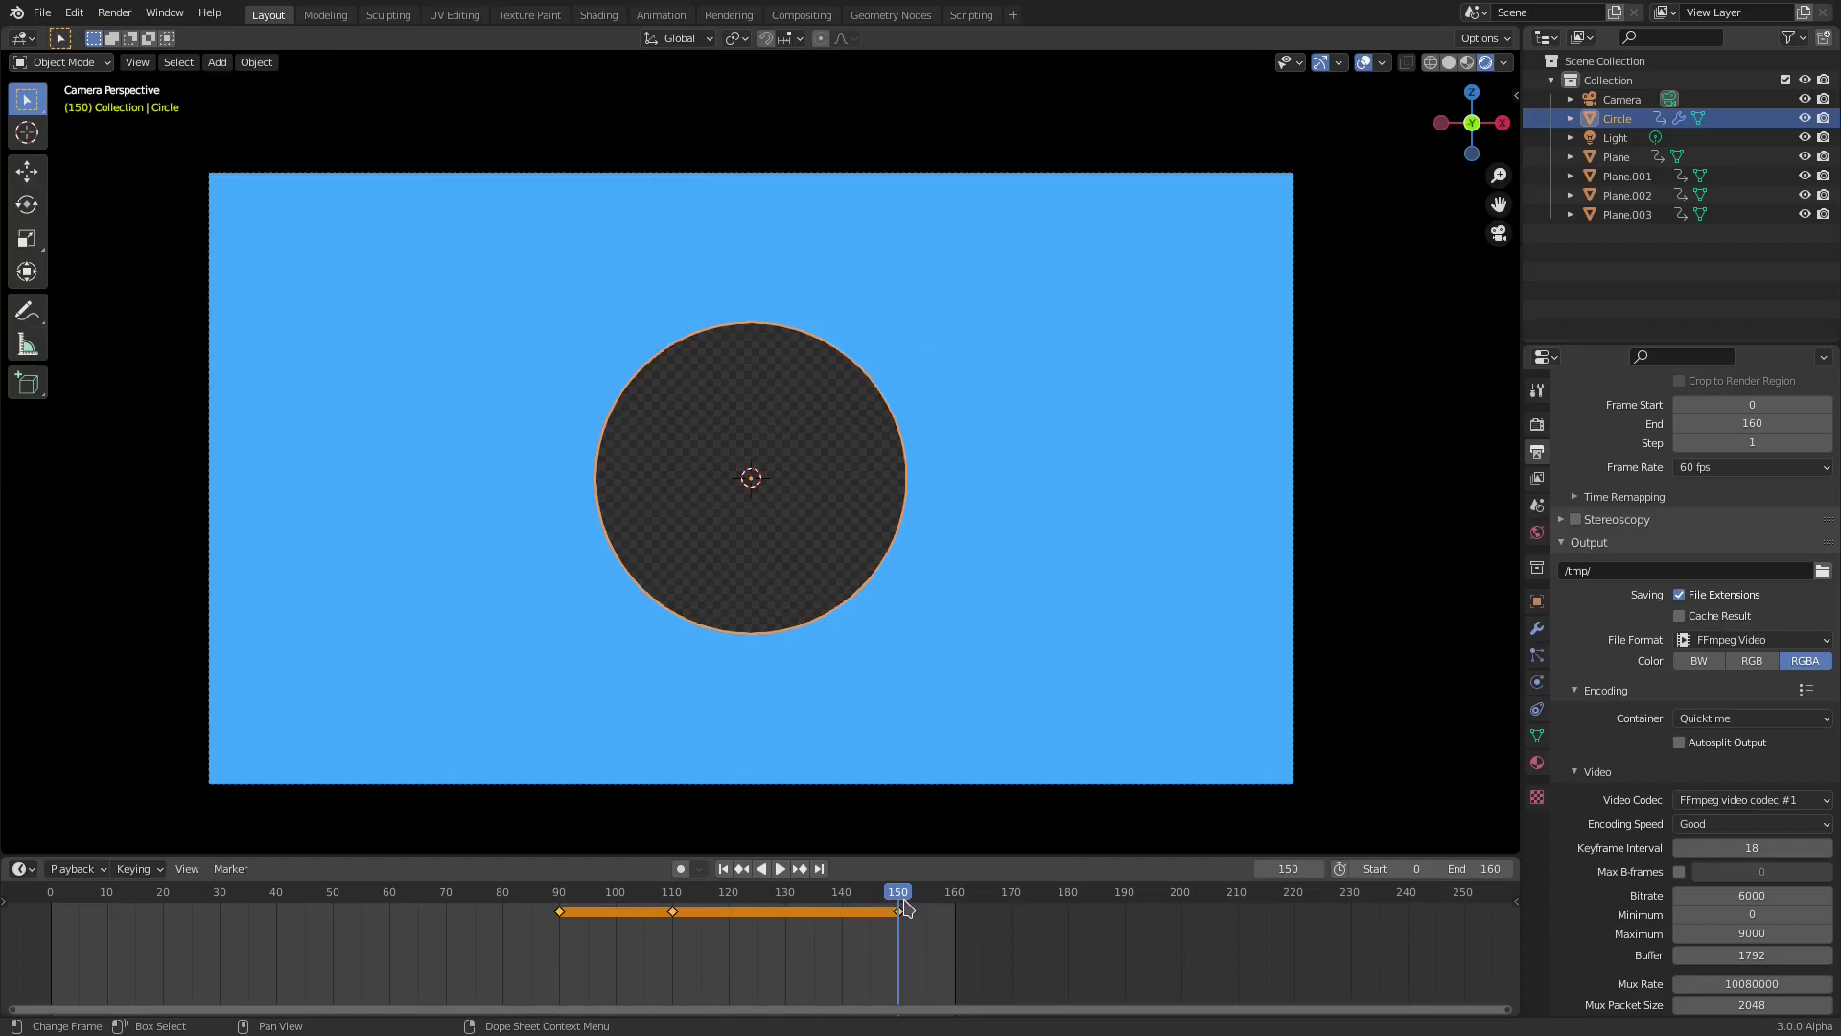
Scale the circle to 0 at frame 90 and keyframe it there
left_click(562, 896)
type("s")
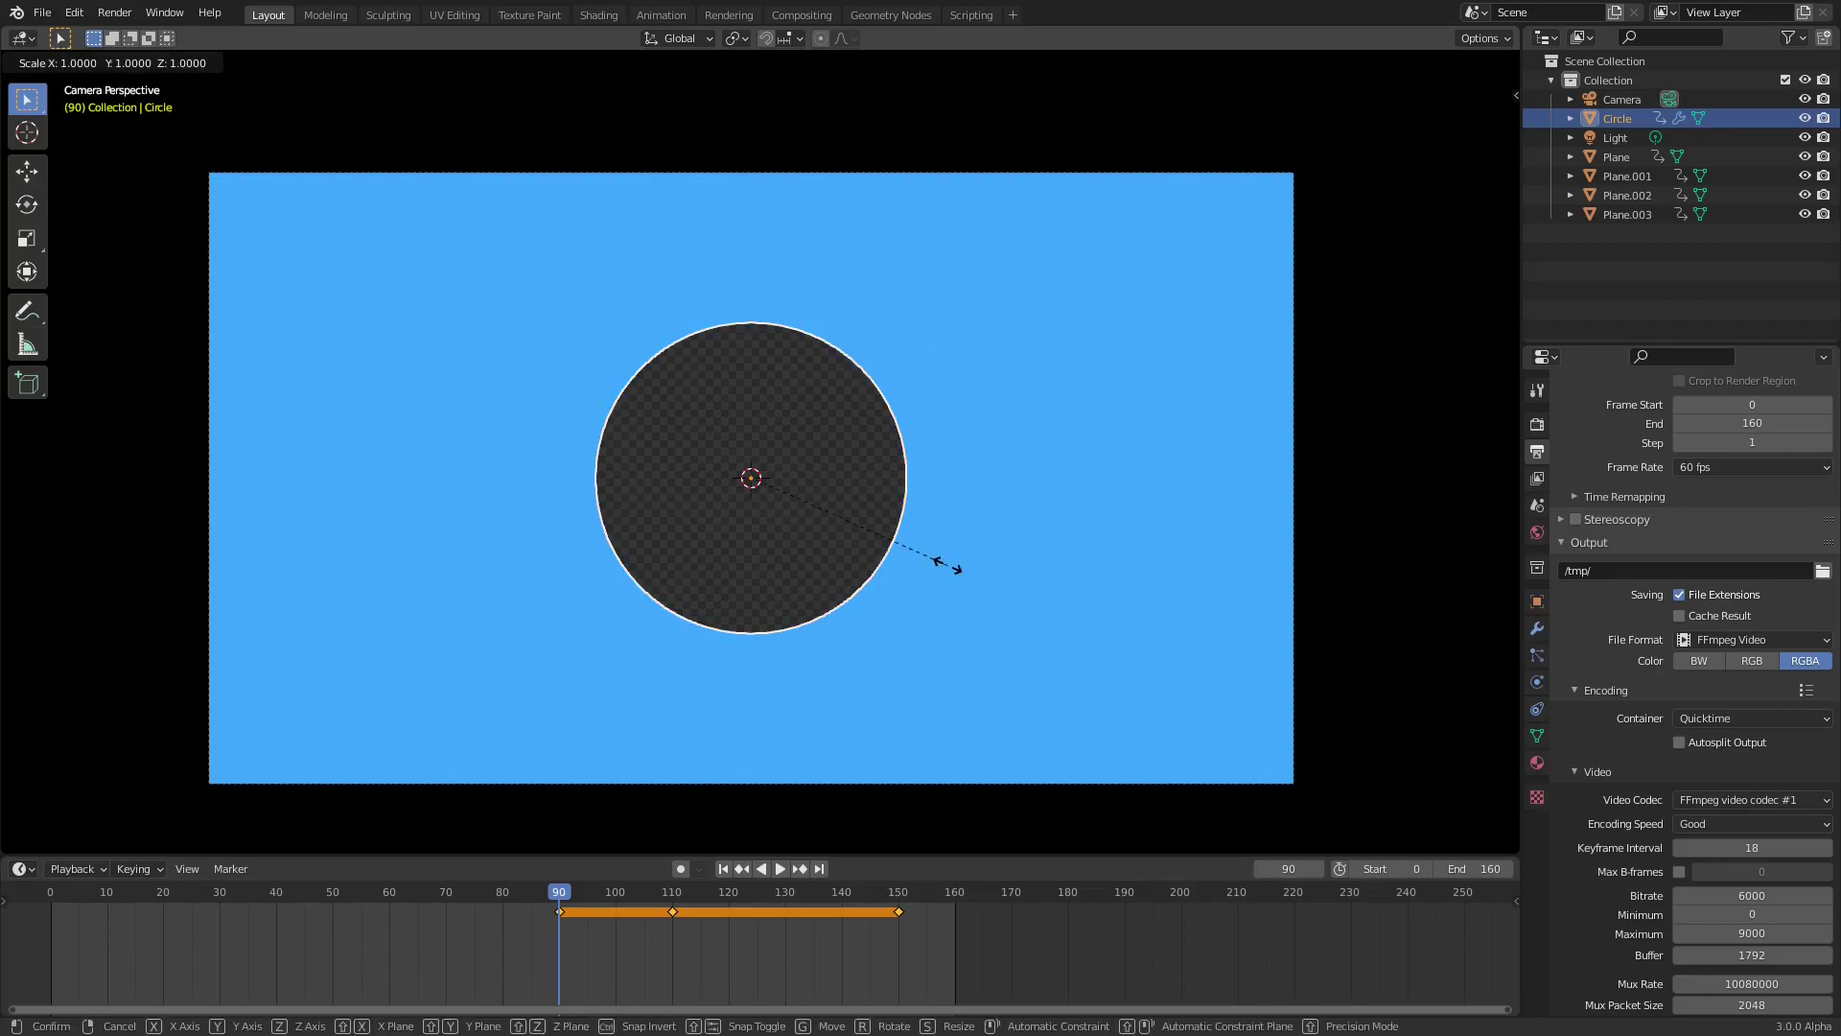
type("0")
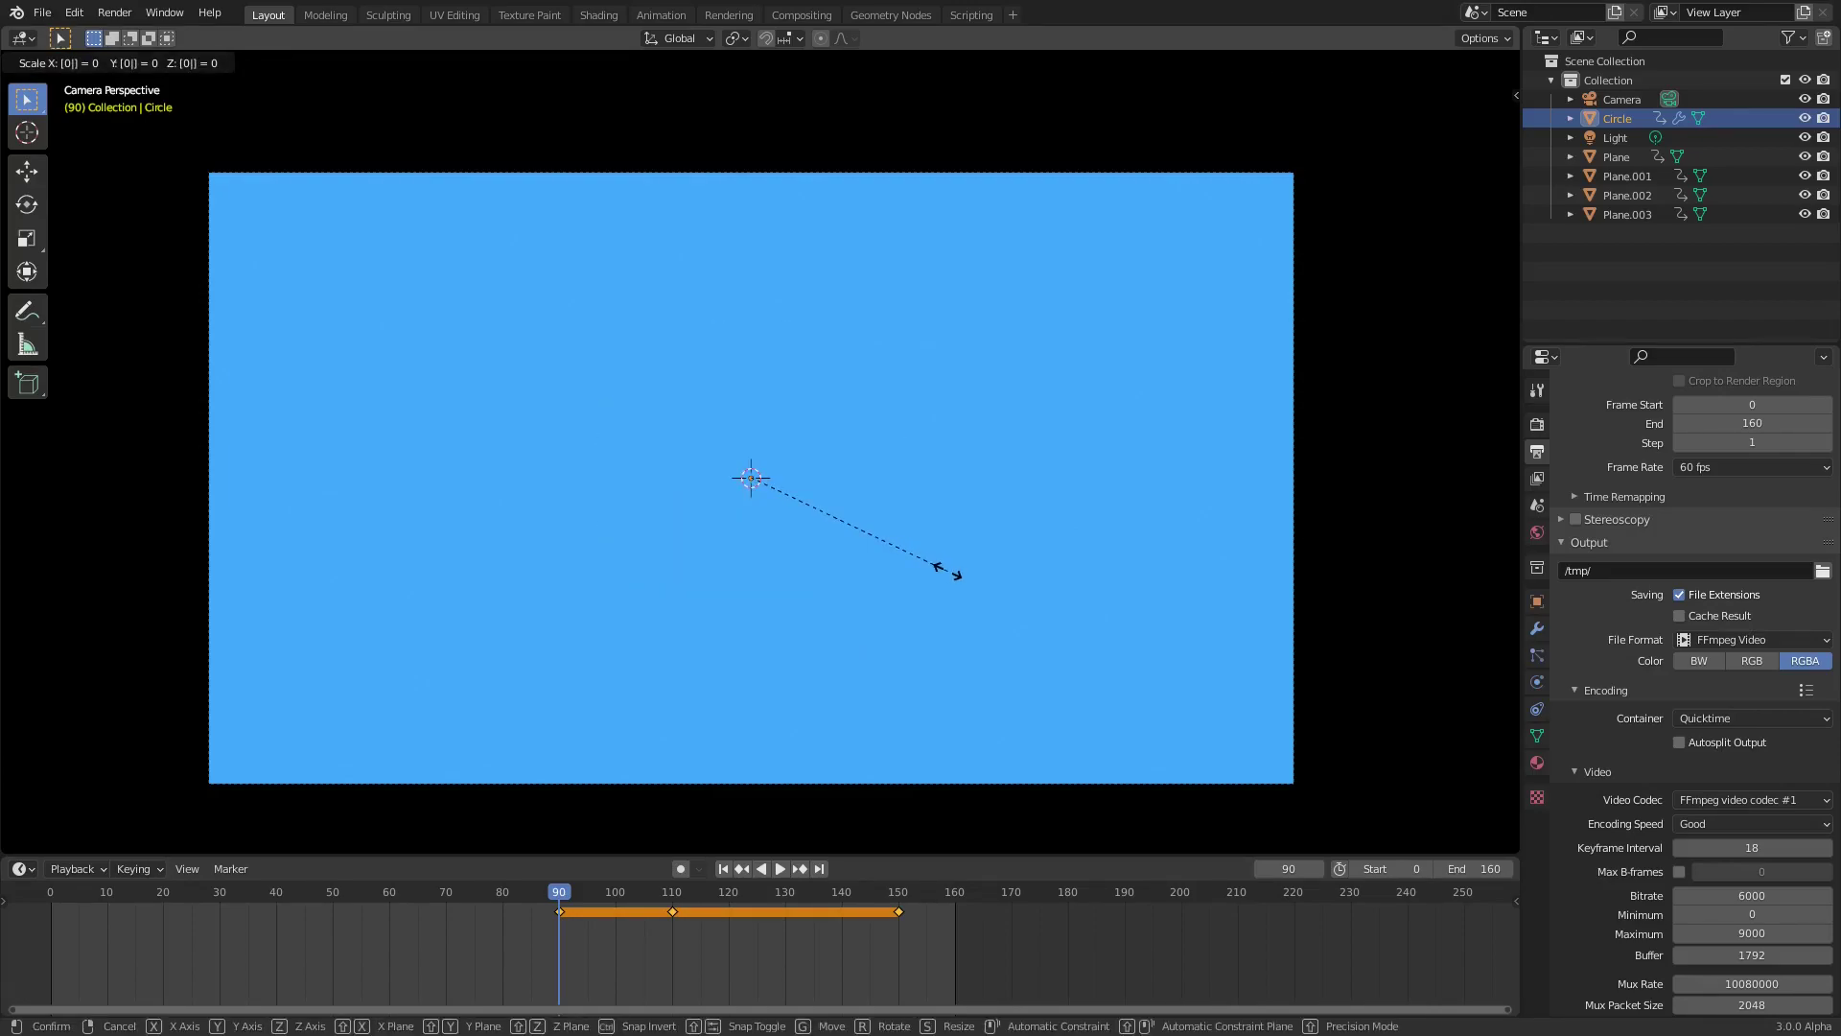
key("Return")
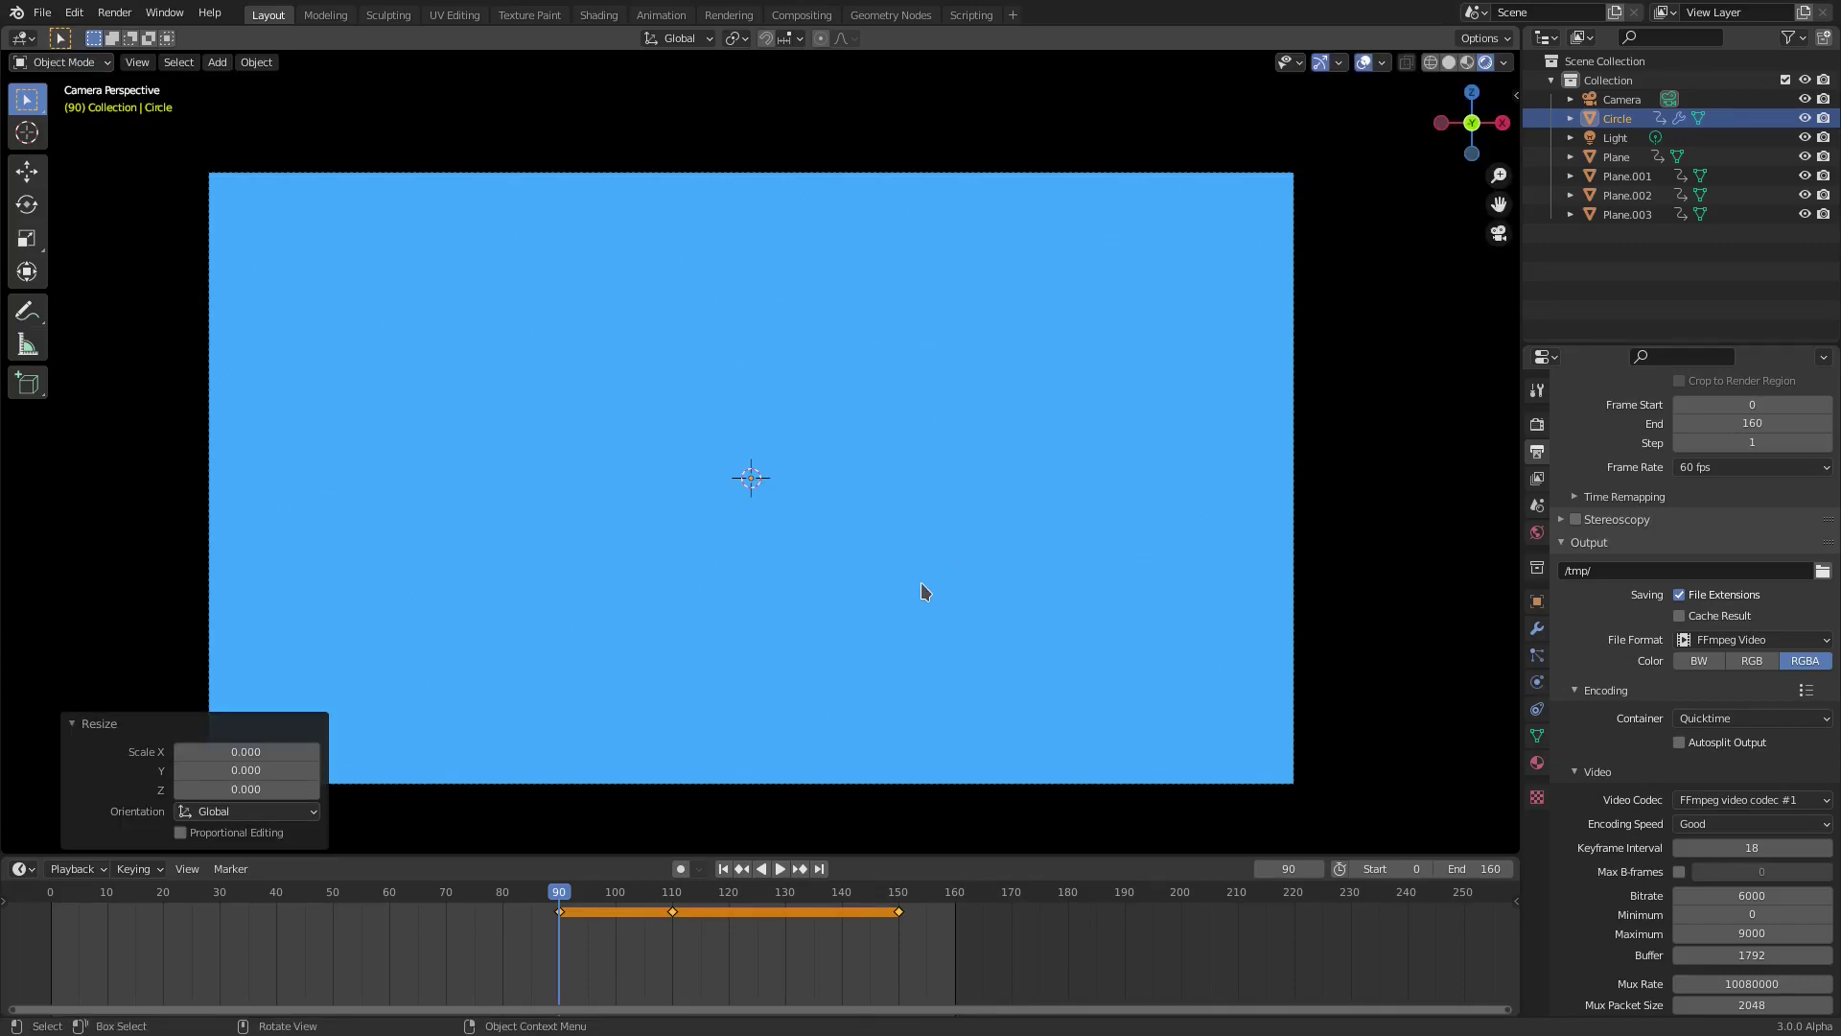
key("i")
left_click(885, 444)
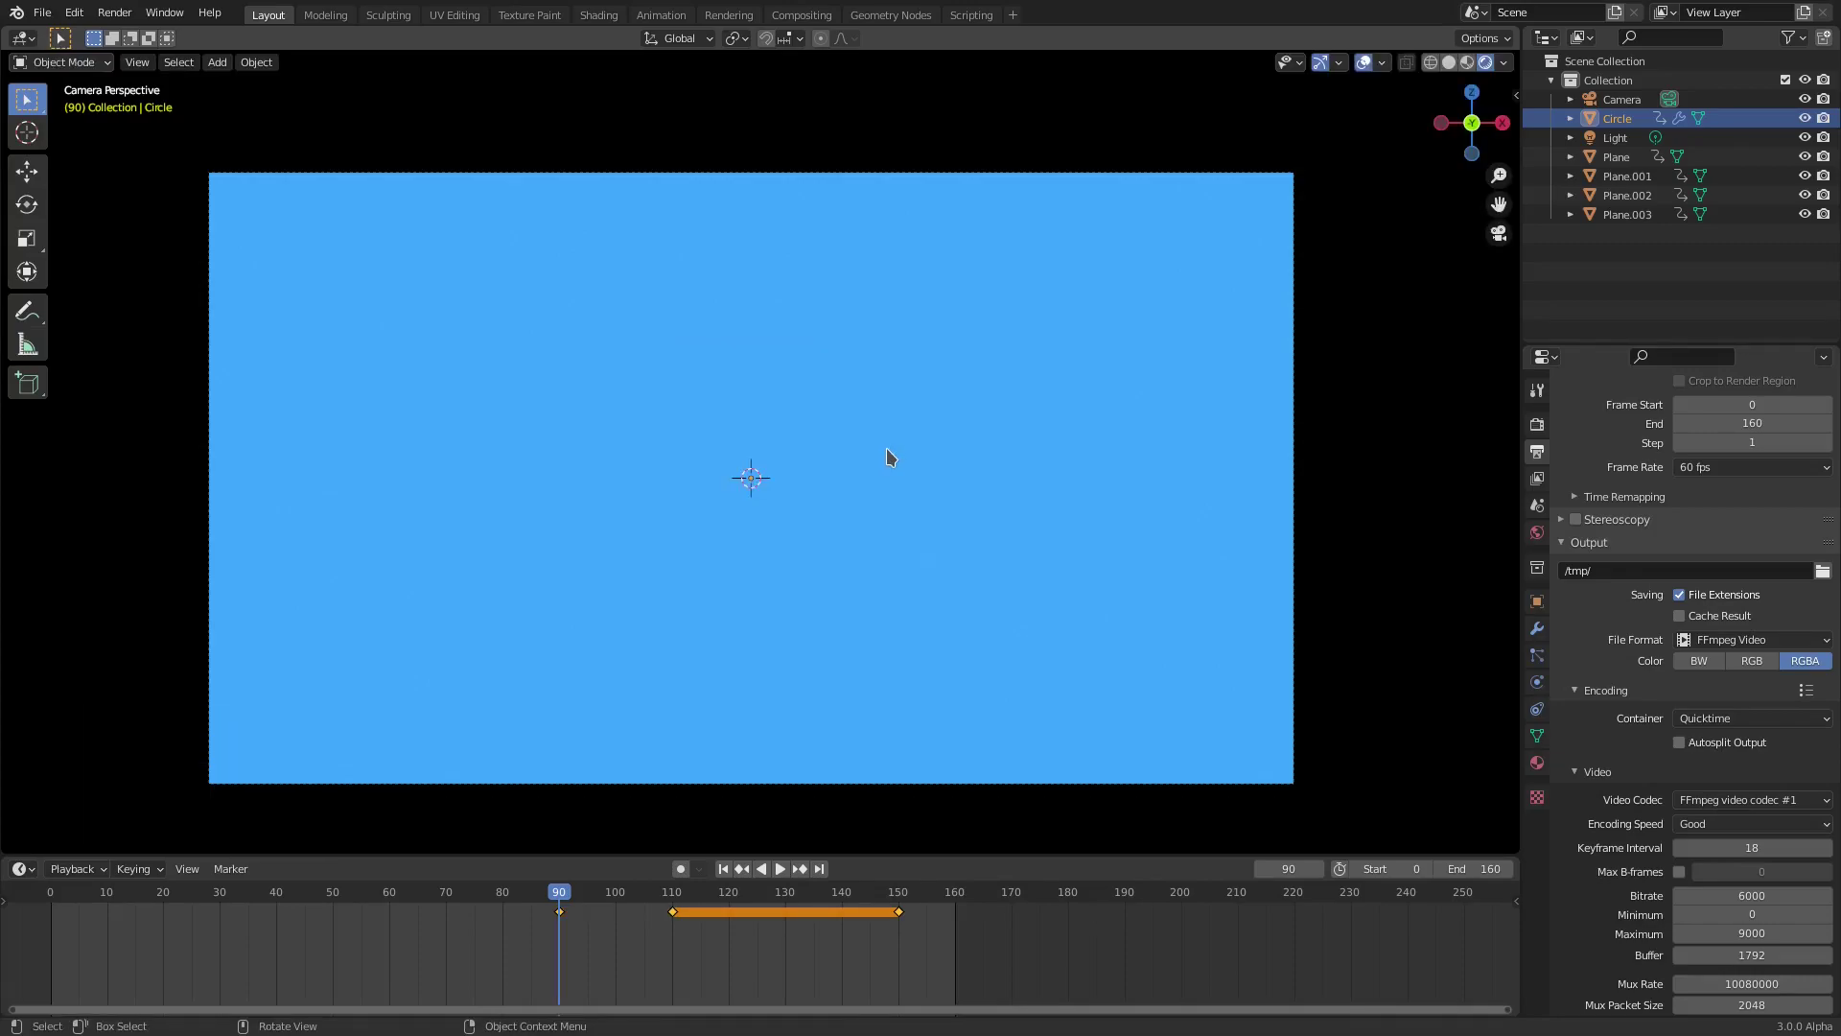
Scale the circle up by about 3.19 at frame 110 and insert a keyframe for it there
key("space")
left_click_drag(569, 898, 677, 894)
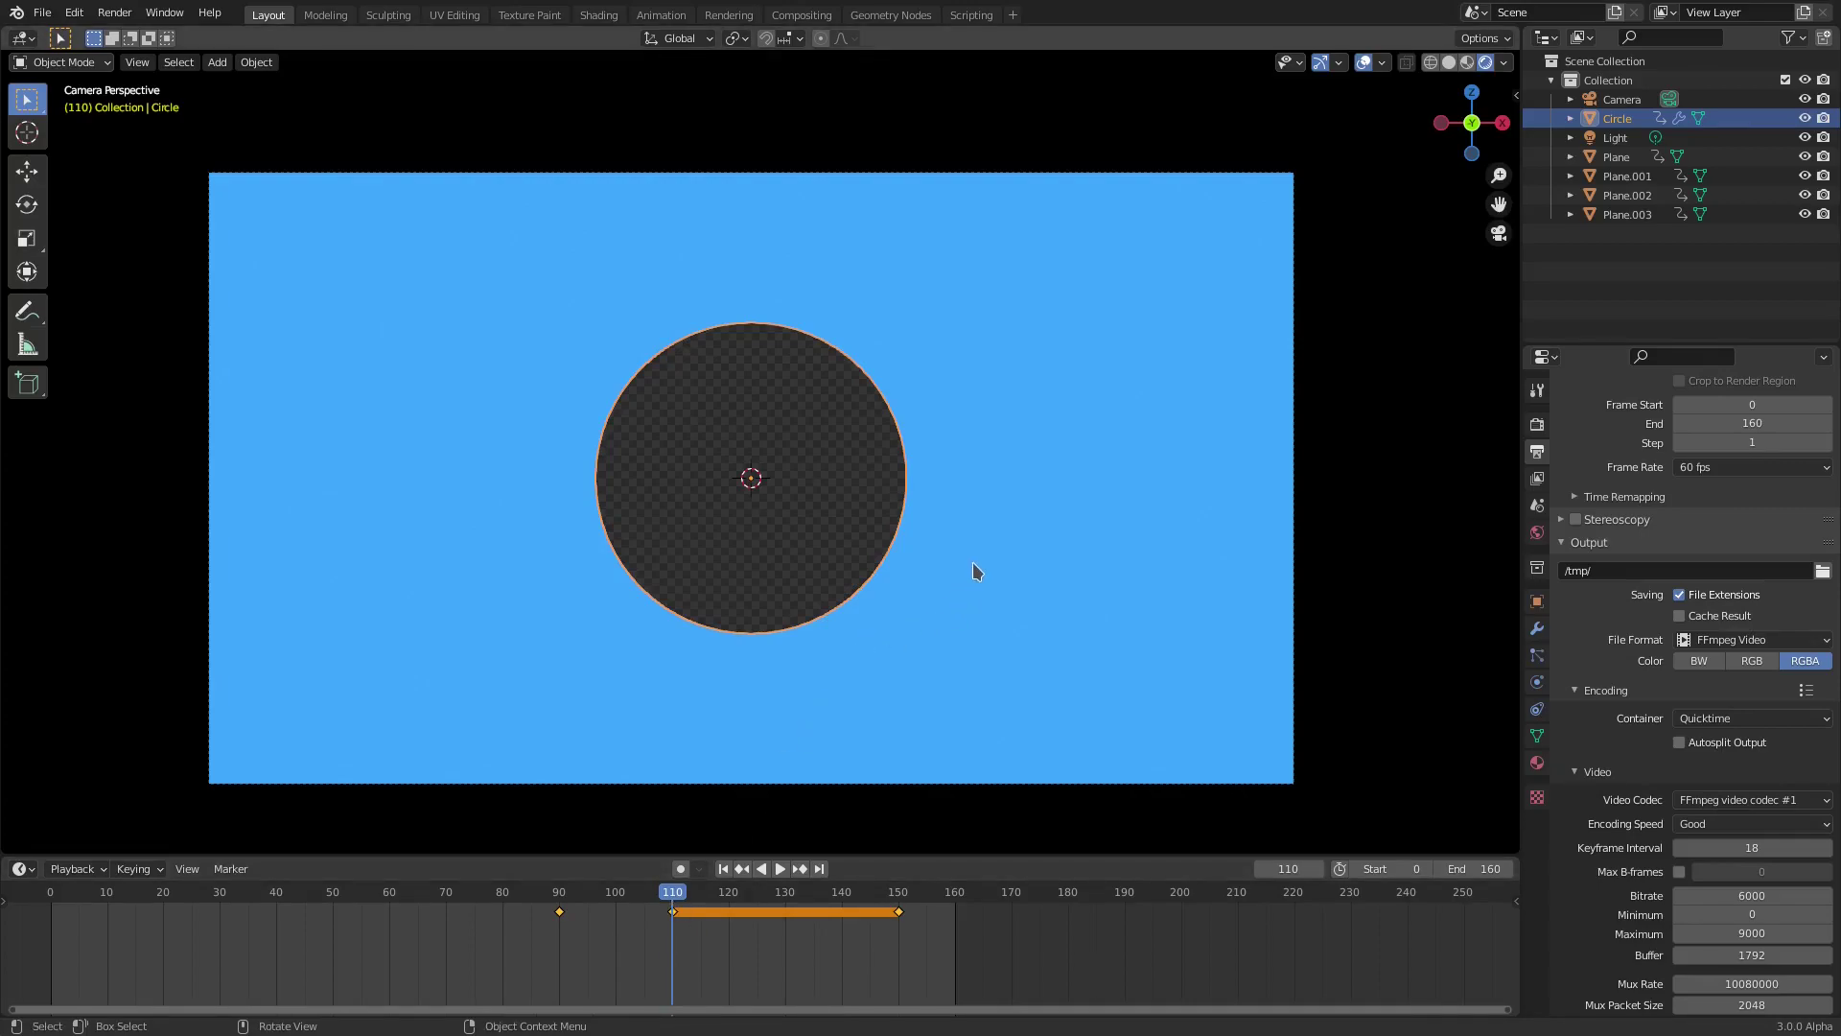
key("s")
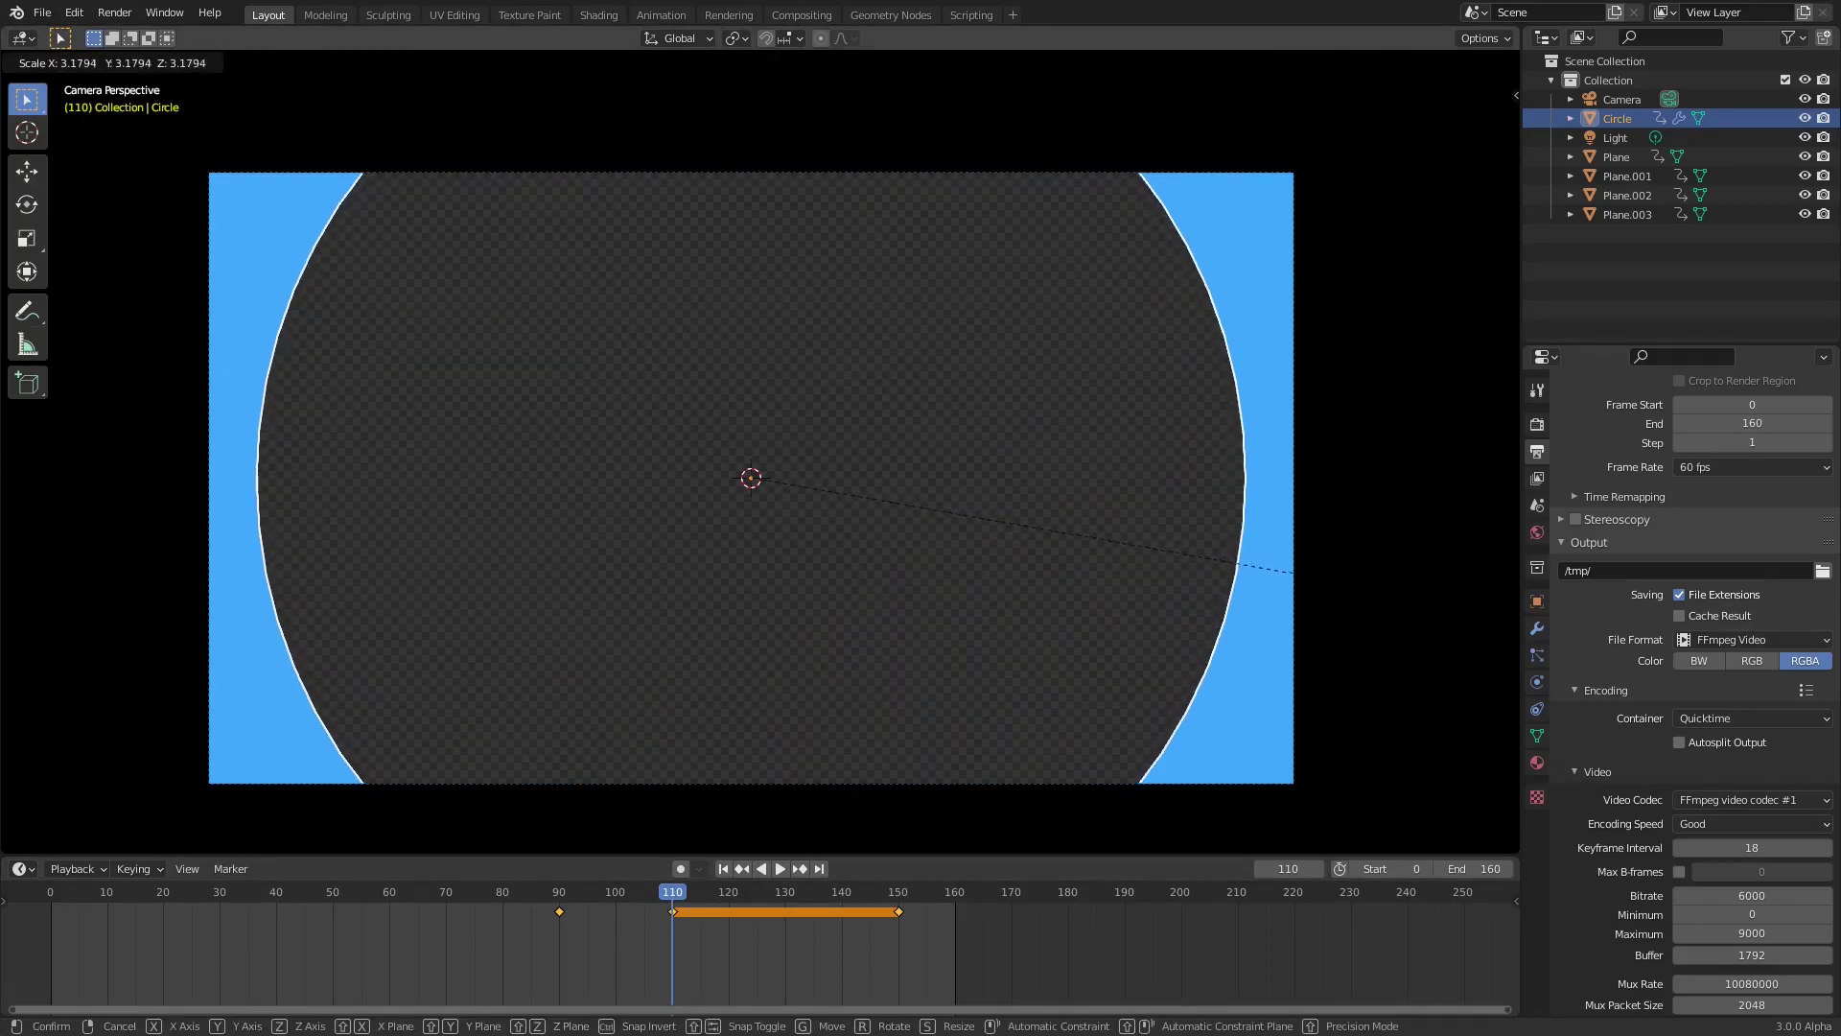
left_click(1419, 591)
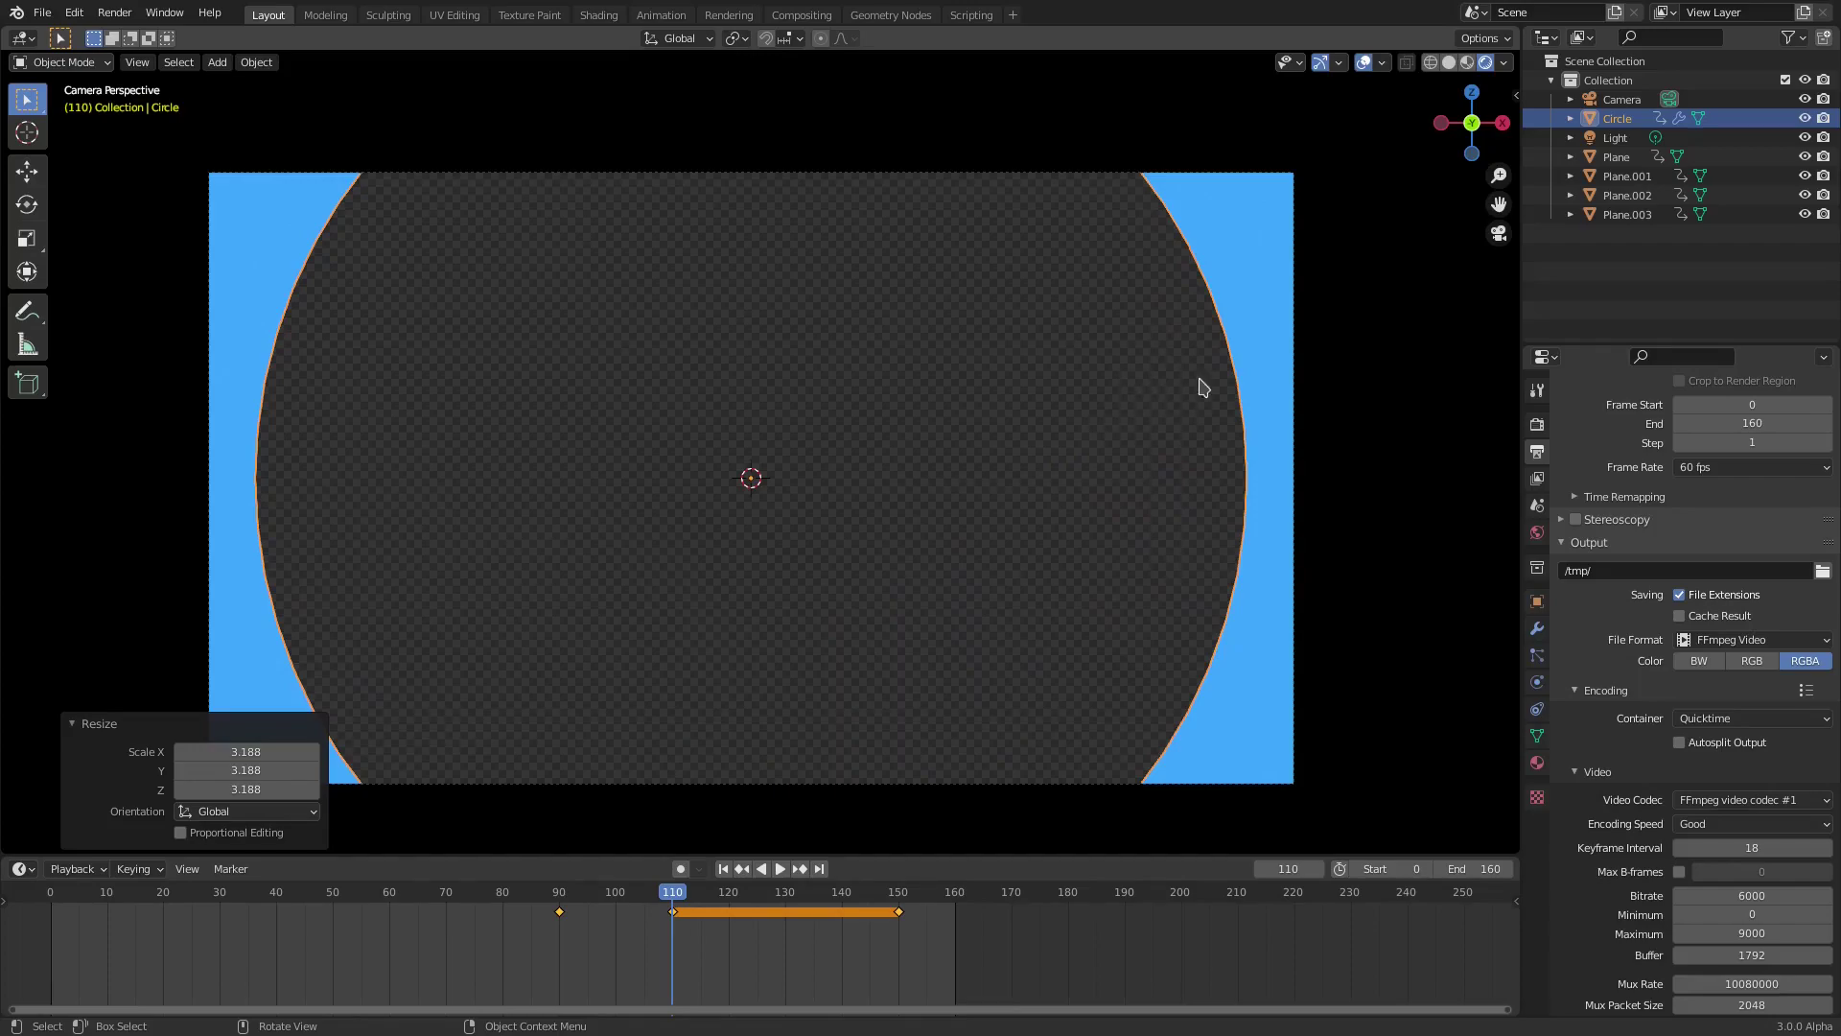
key("i")
left_click(1243, 364)
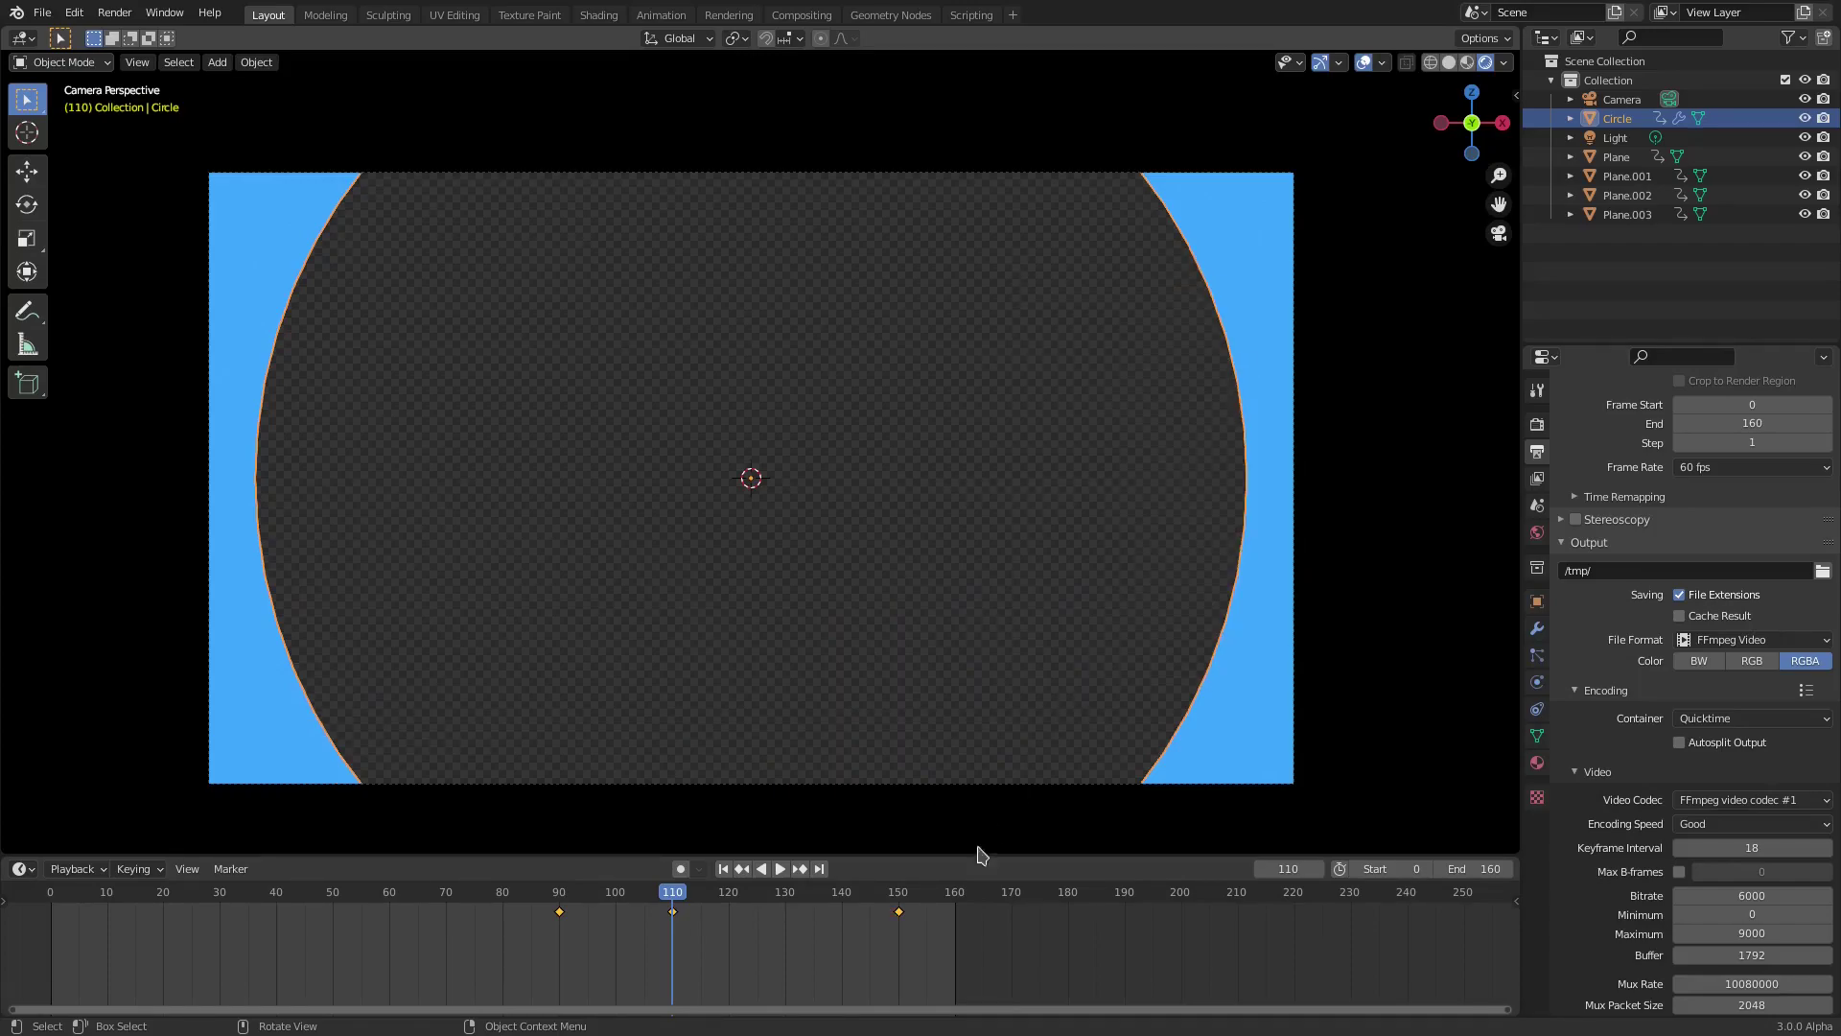
Scale the circle up by about 4.12 at frame 150, beyond the camera frame, and keyframe it there
left_click(900, 903)
key("s")
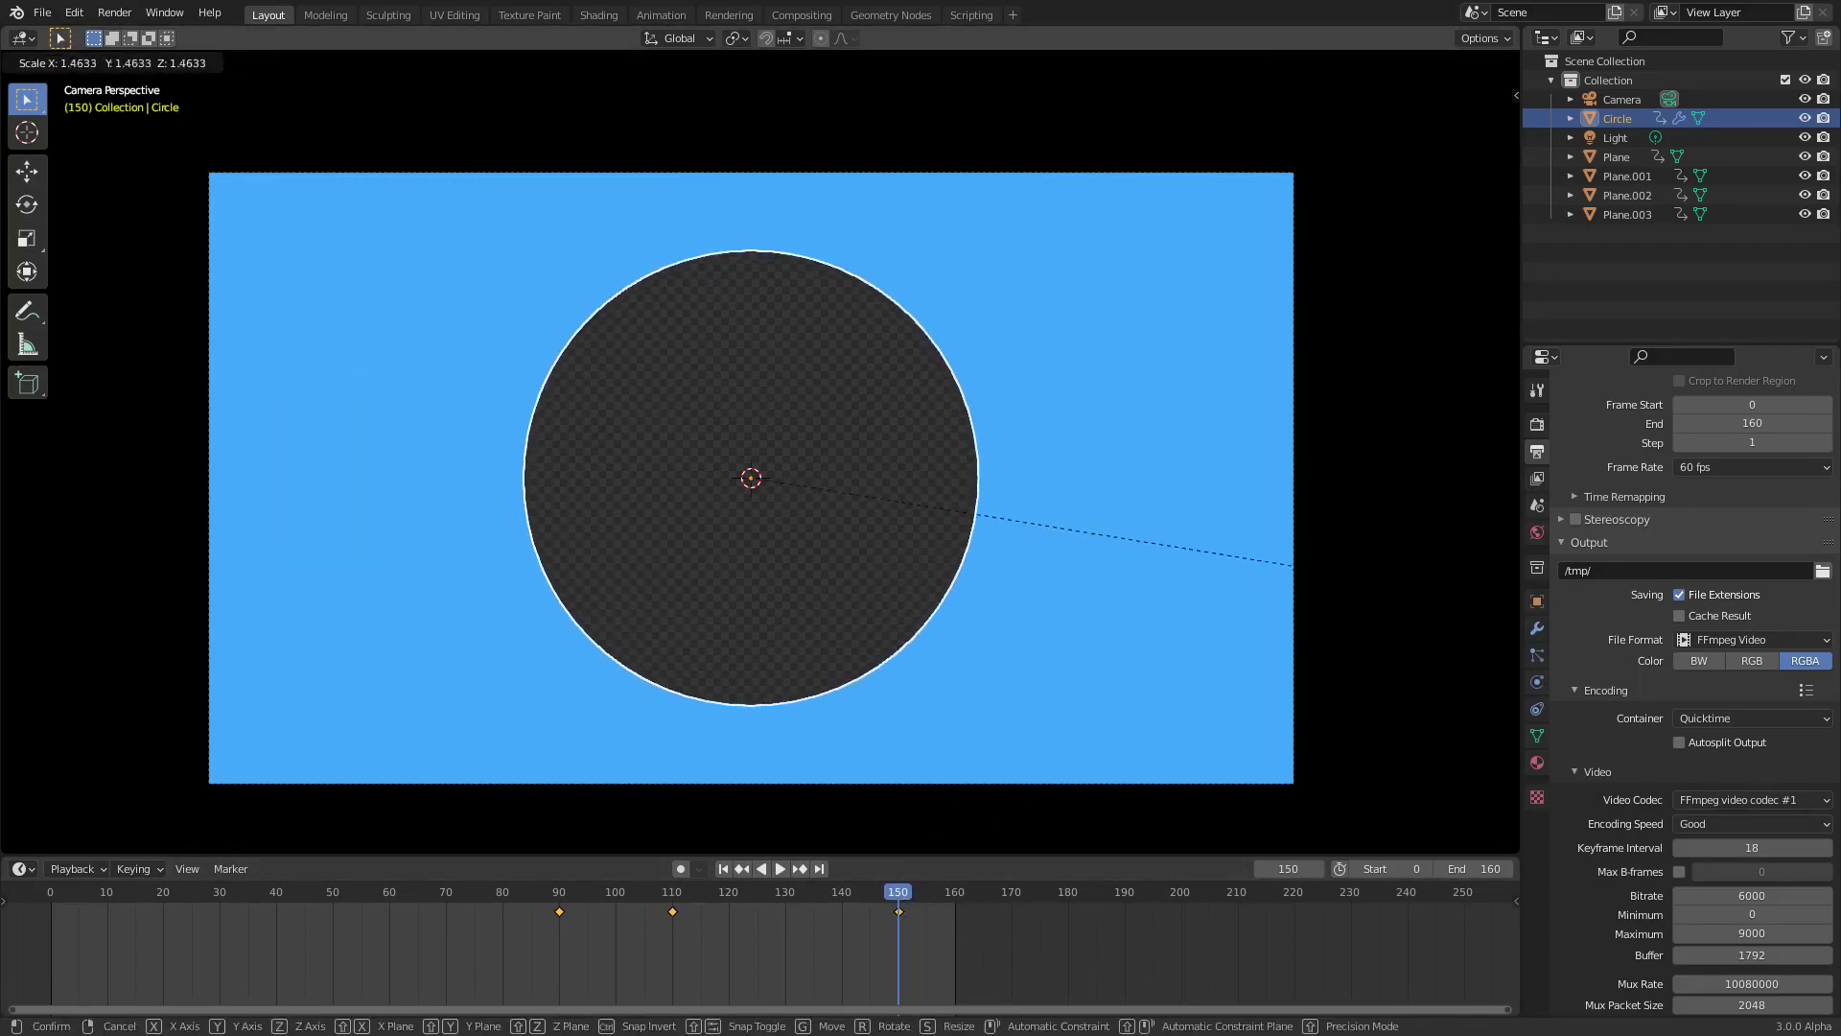
left_click(1128, 547)
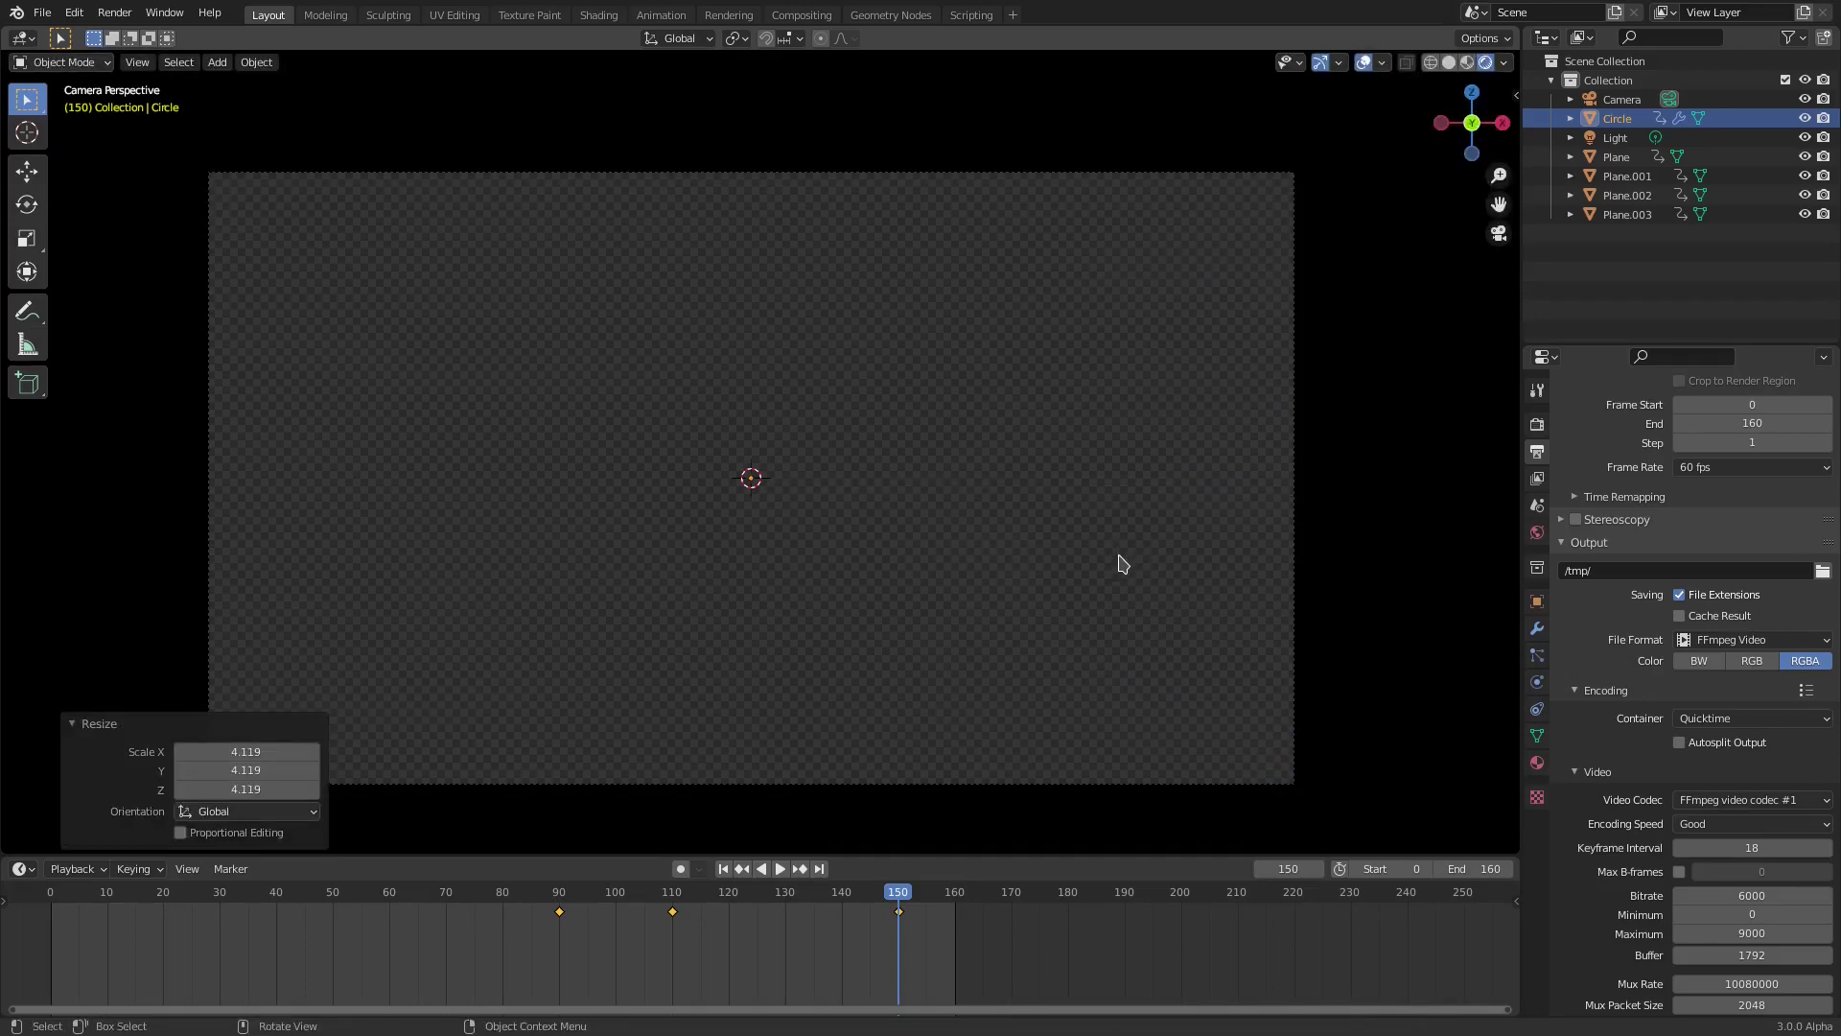
key("i")
left_click(1198, 443)
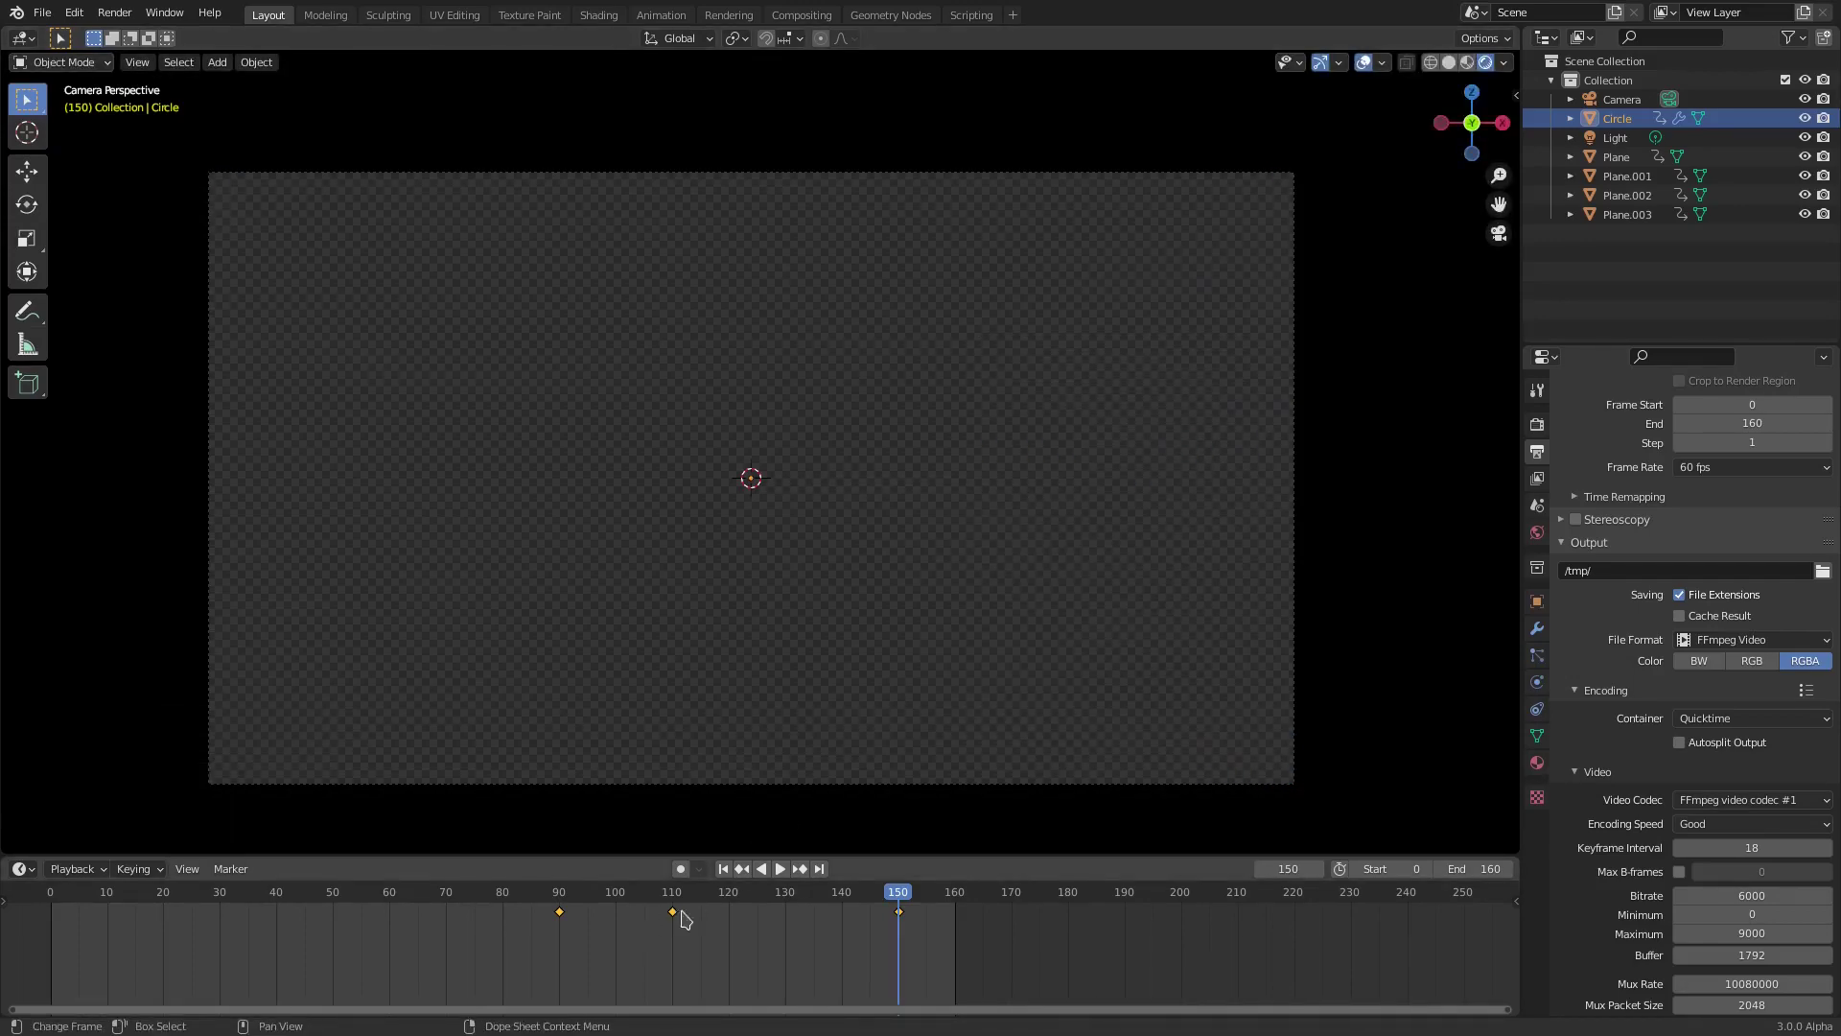
Turn off the viewport overlays and play the transition from frame 0
left_click(724, 868)
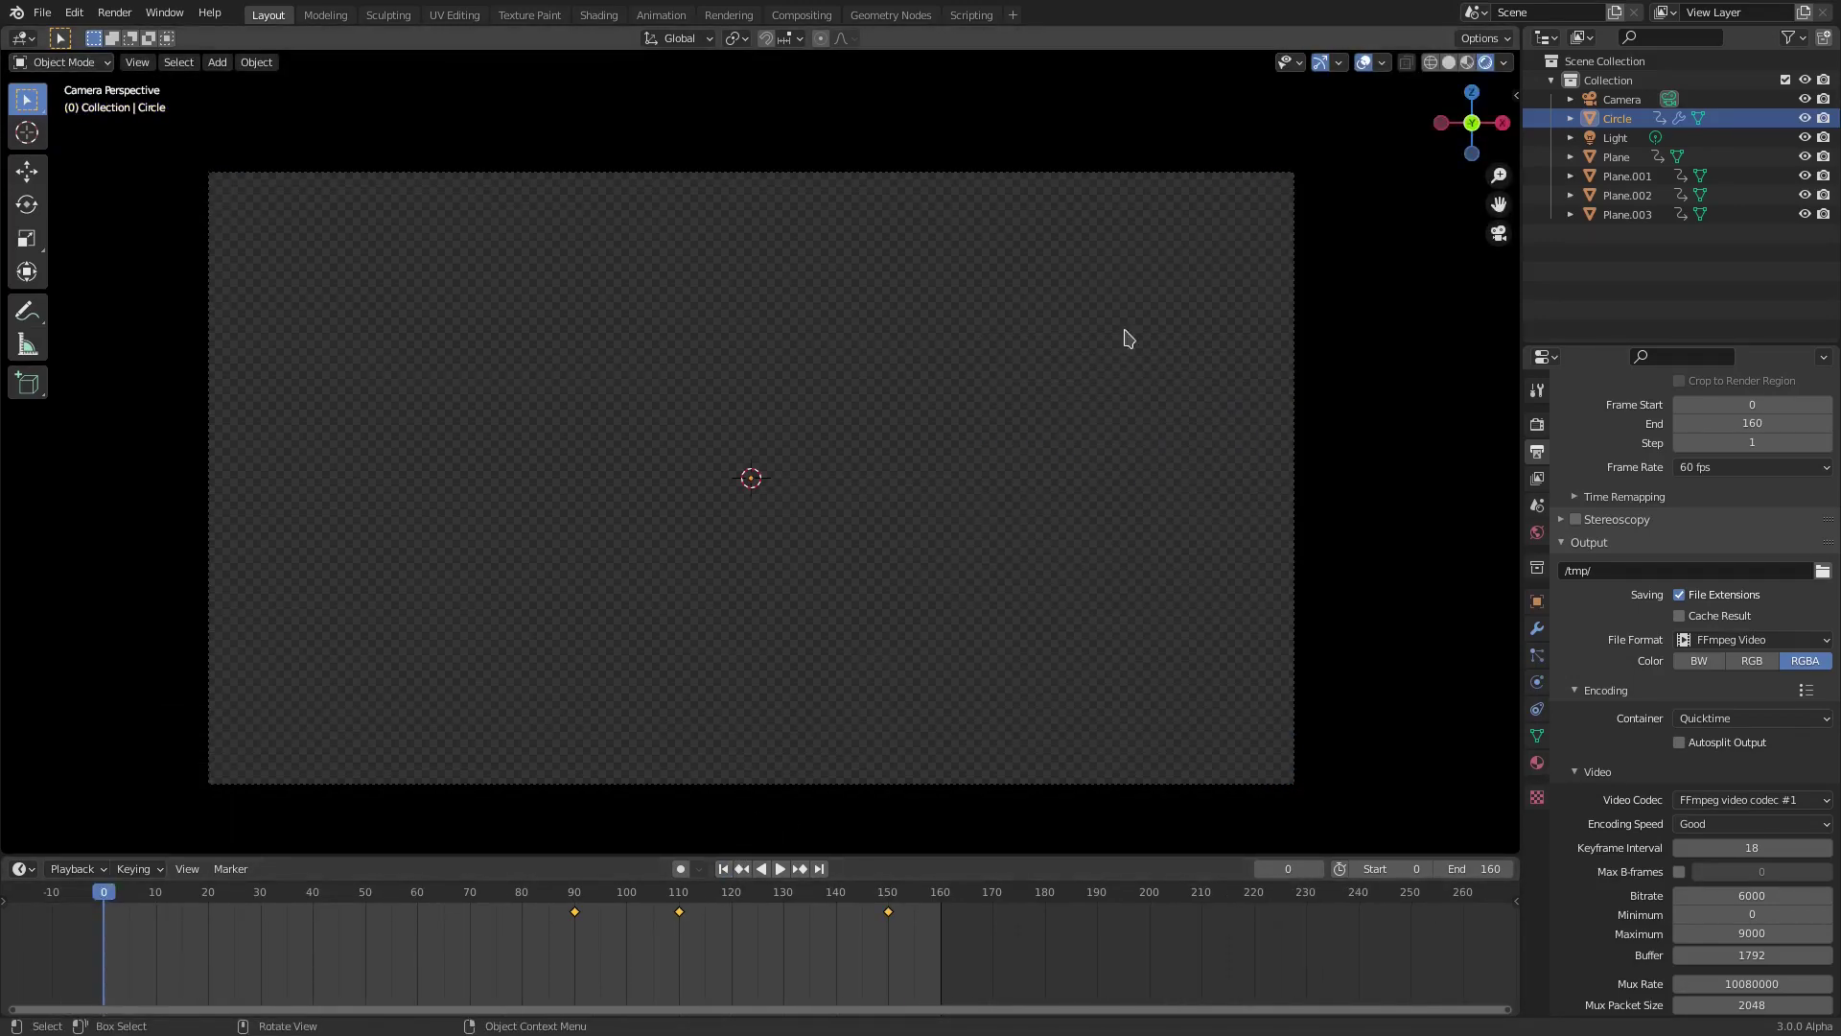
left_click(1364, 64)
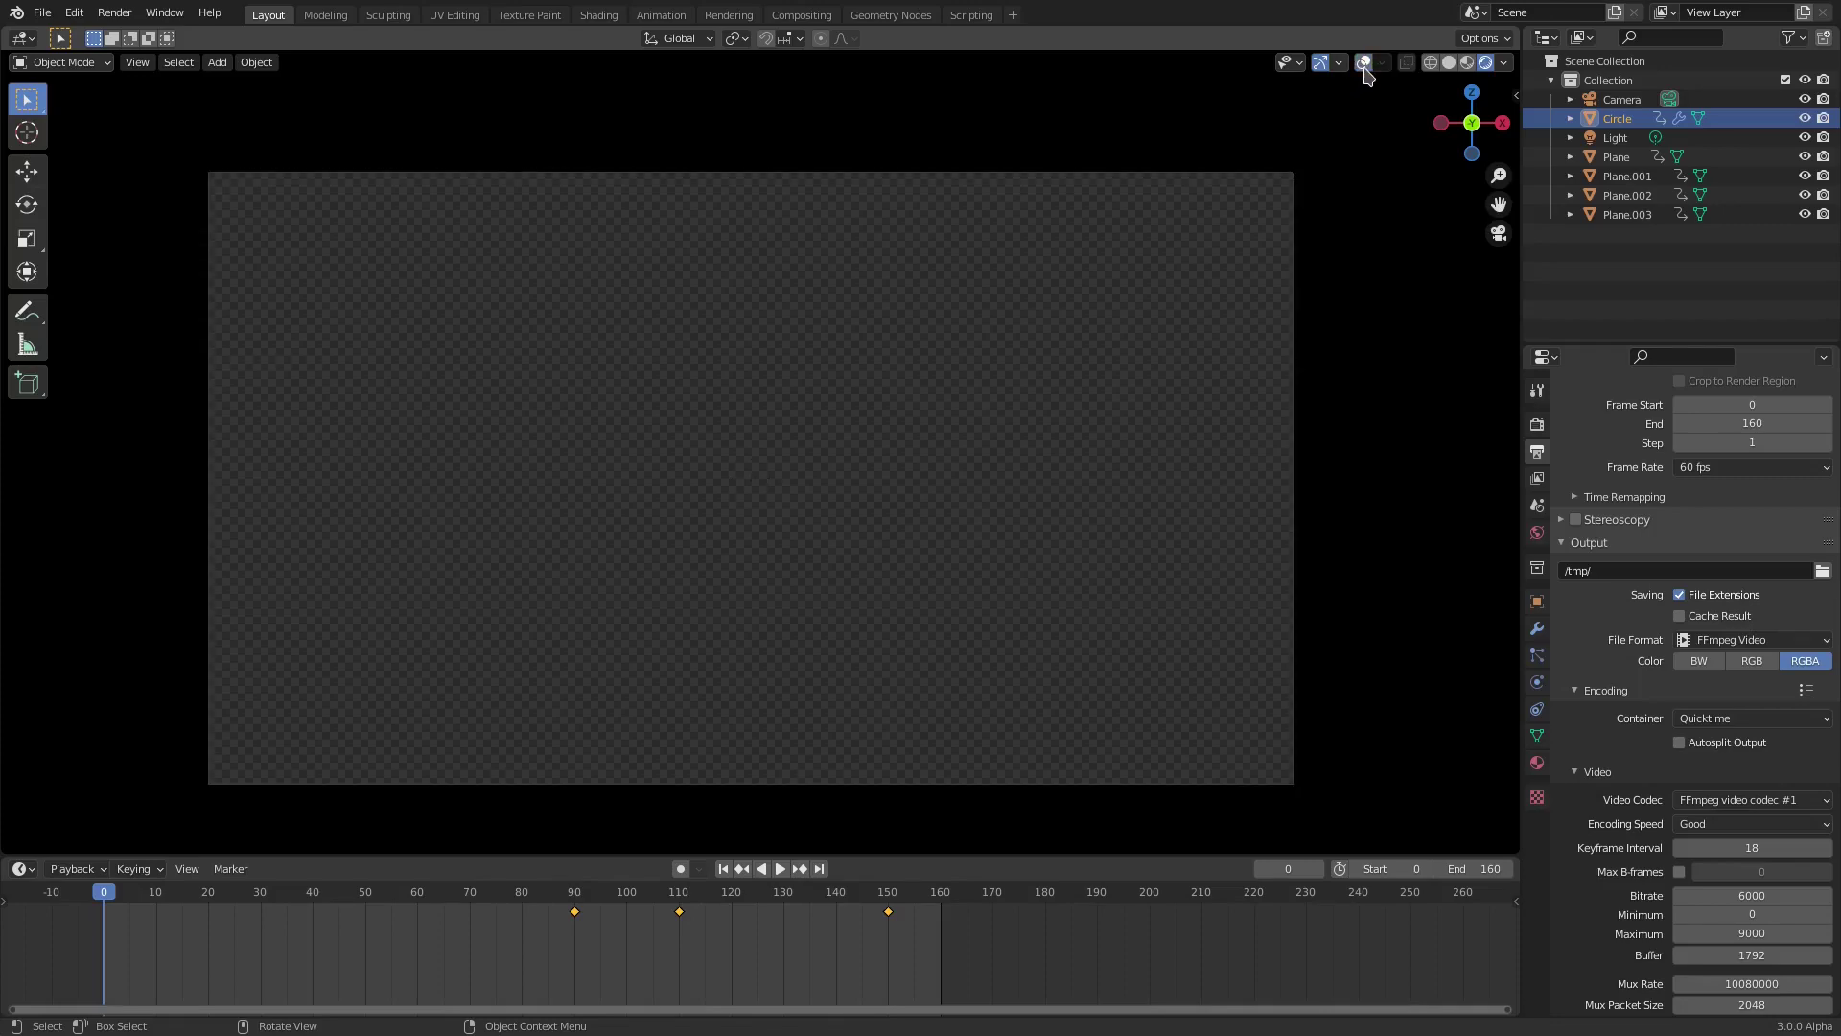
left_click(782, 869)
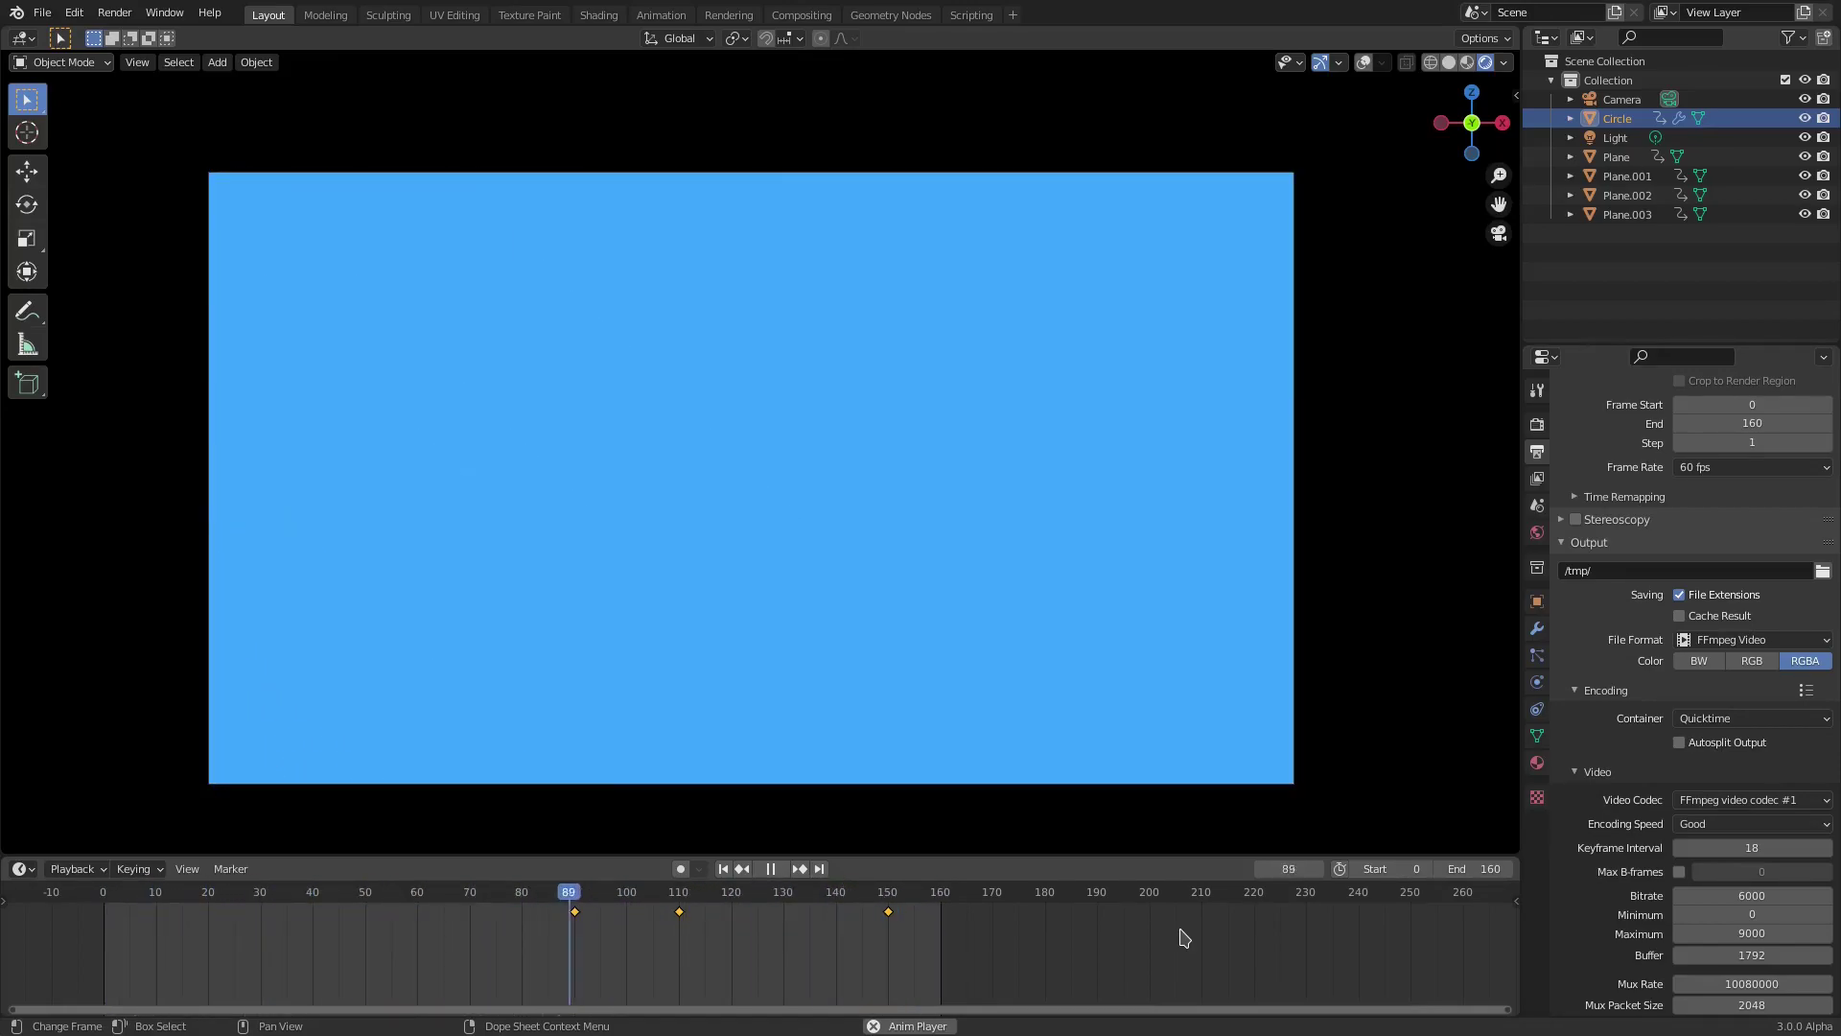
scroll(1282, 641, "down", 2)
scroll(1285, 643, "down", 3)
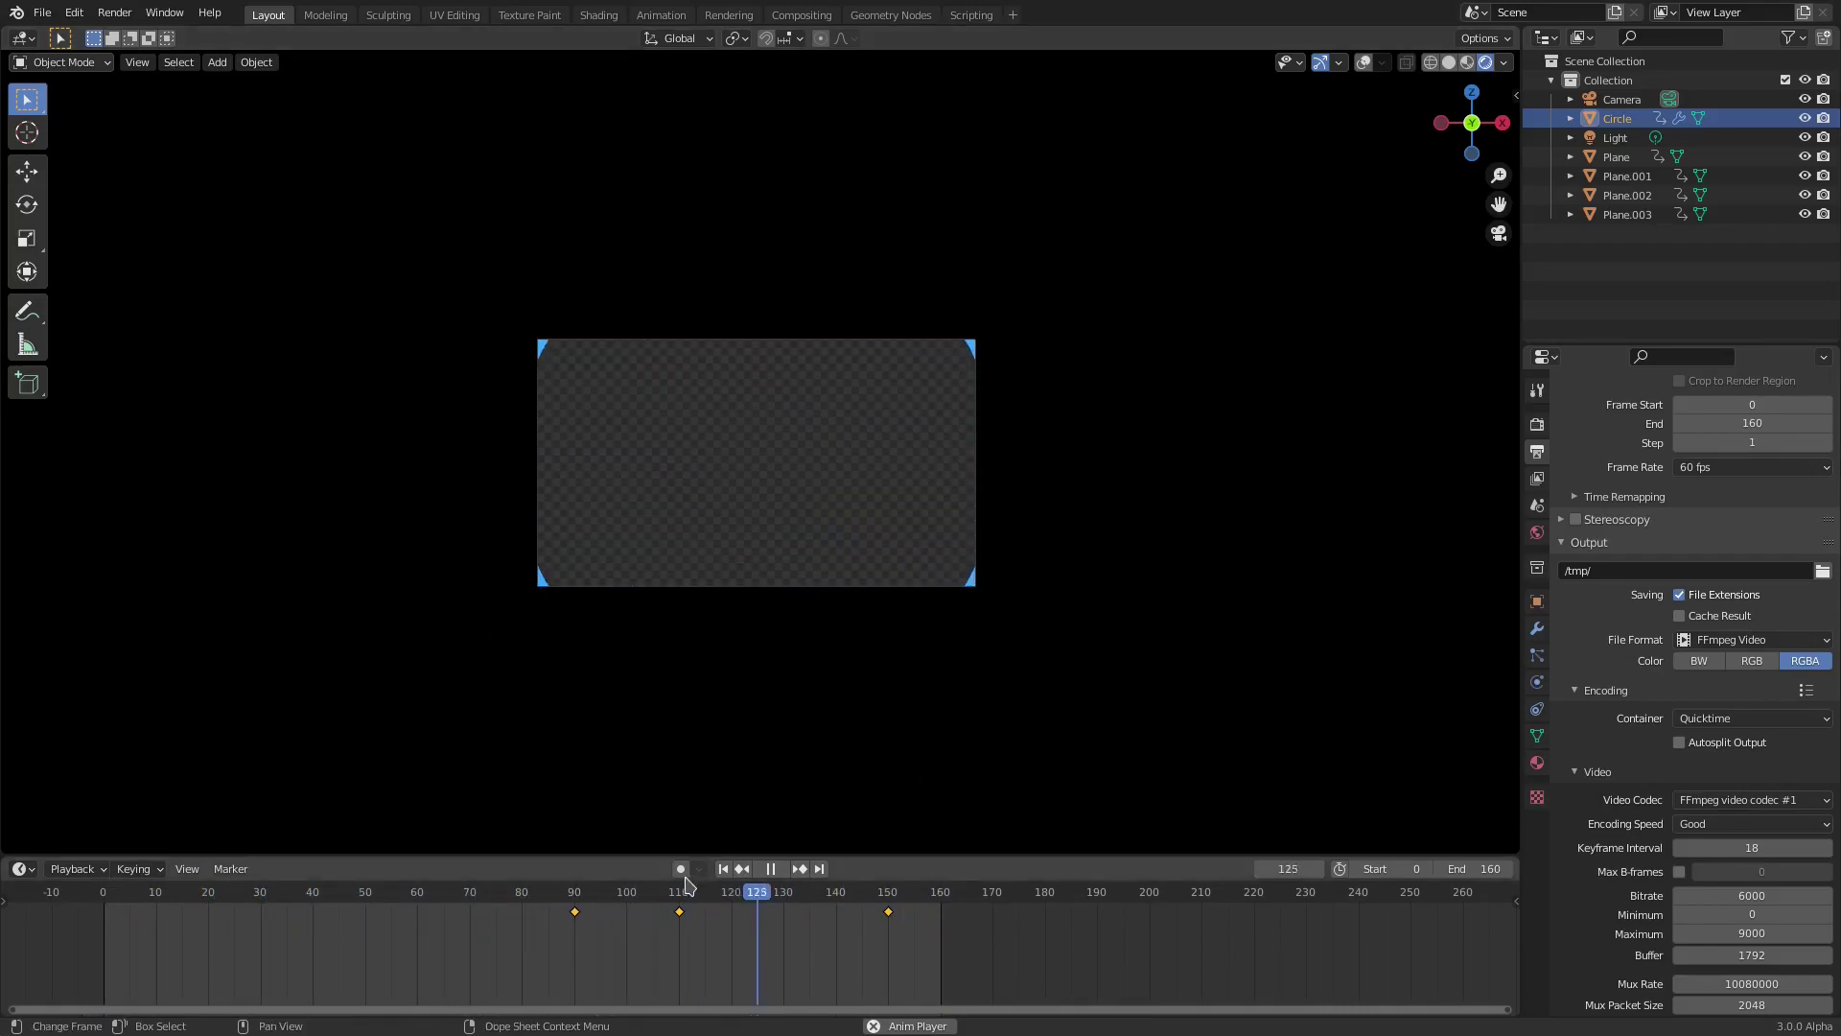
Stop playback at frame 29 and change the yellow plane's emission colour to black
left_click_drag(287, 898, 256, 899)
key("space")
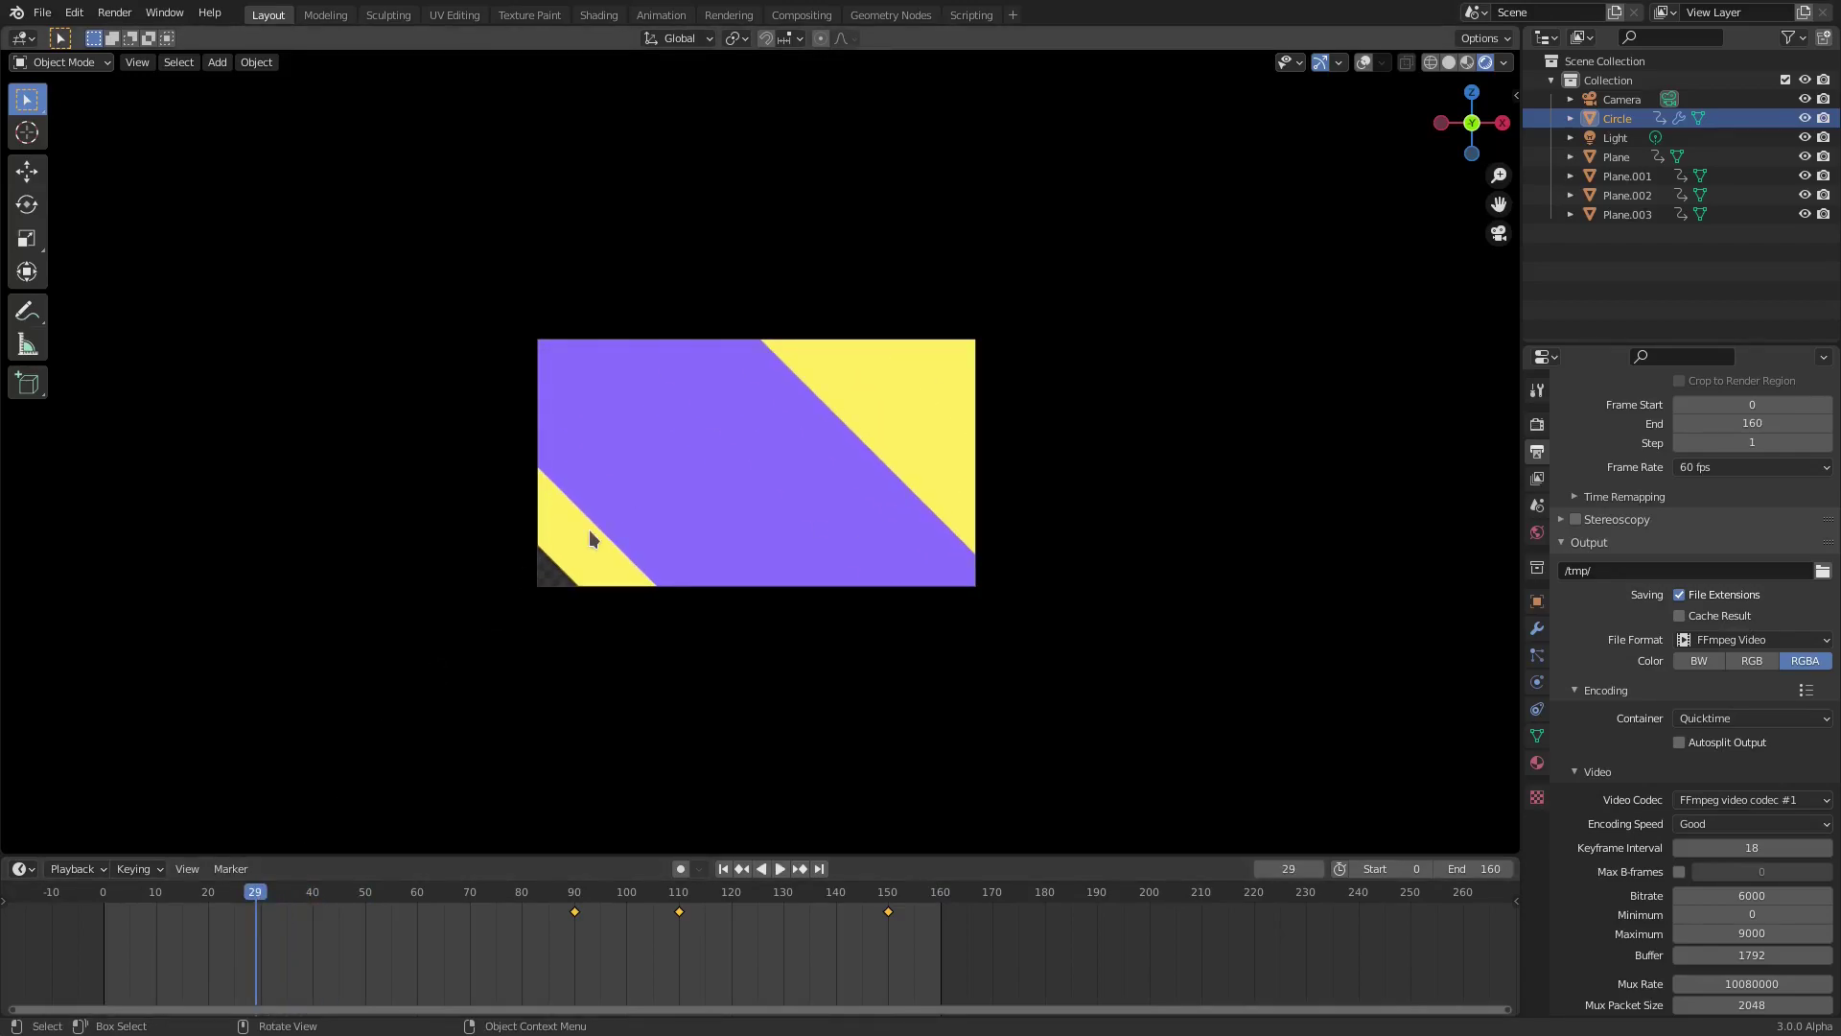
left_click(596, 534)
left_click(1538, 763)
left_click(1722, 661)
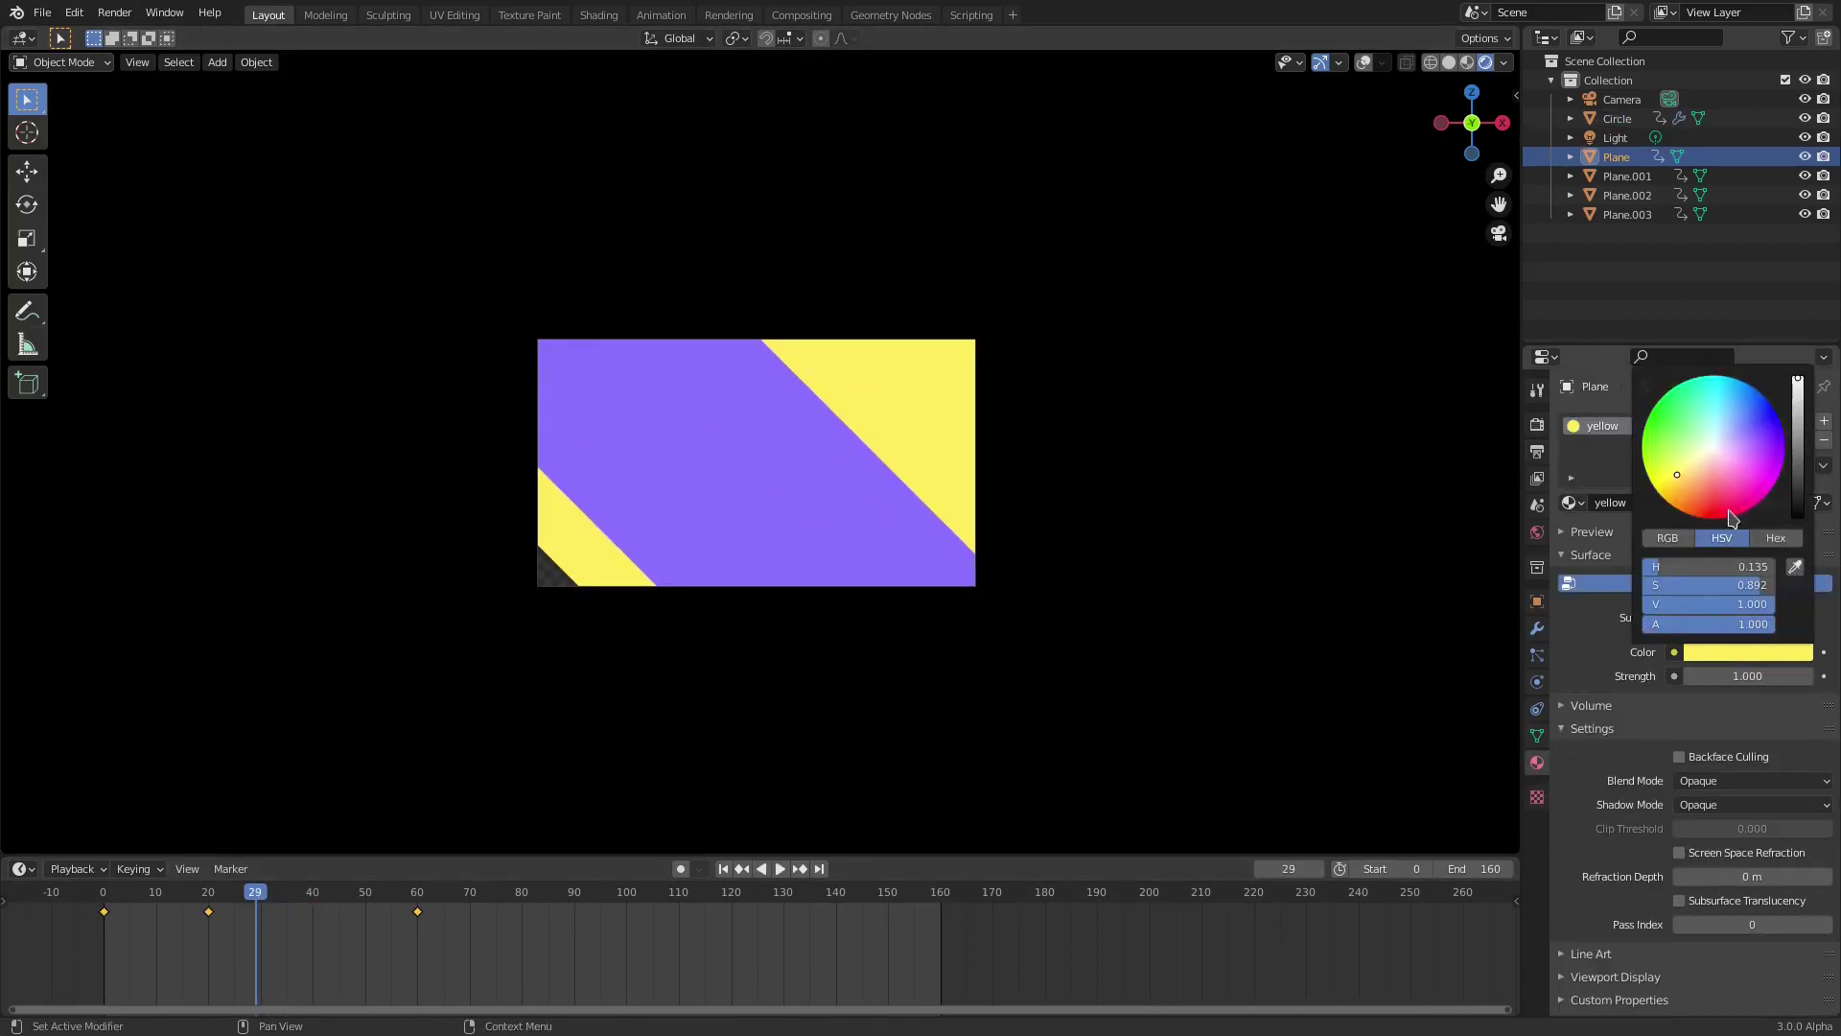
left_click_drag(1799, 475, 1798, 518)
Change the purple plane's emission colour to red with hue 0.997 and saturation 0.958
left_click(750, 422)
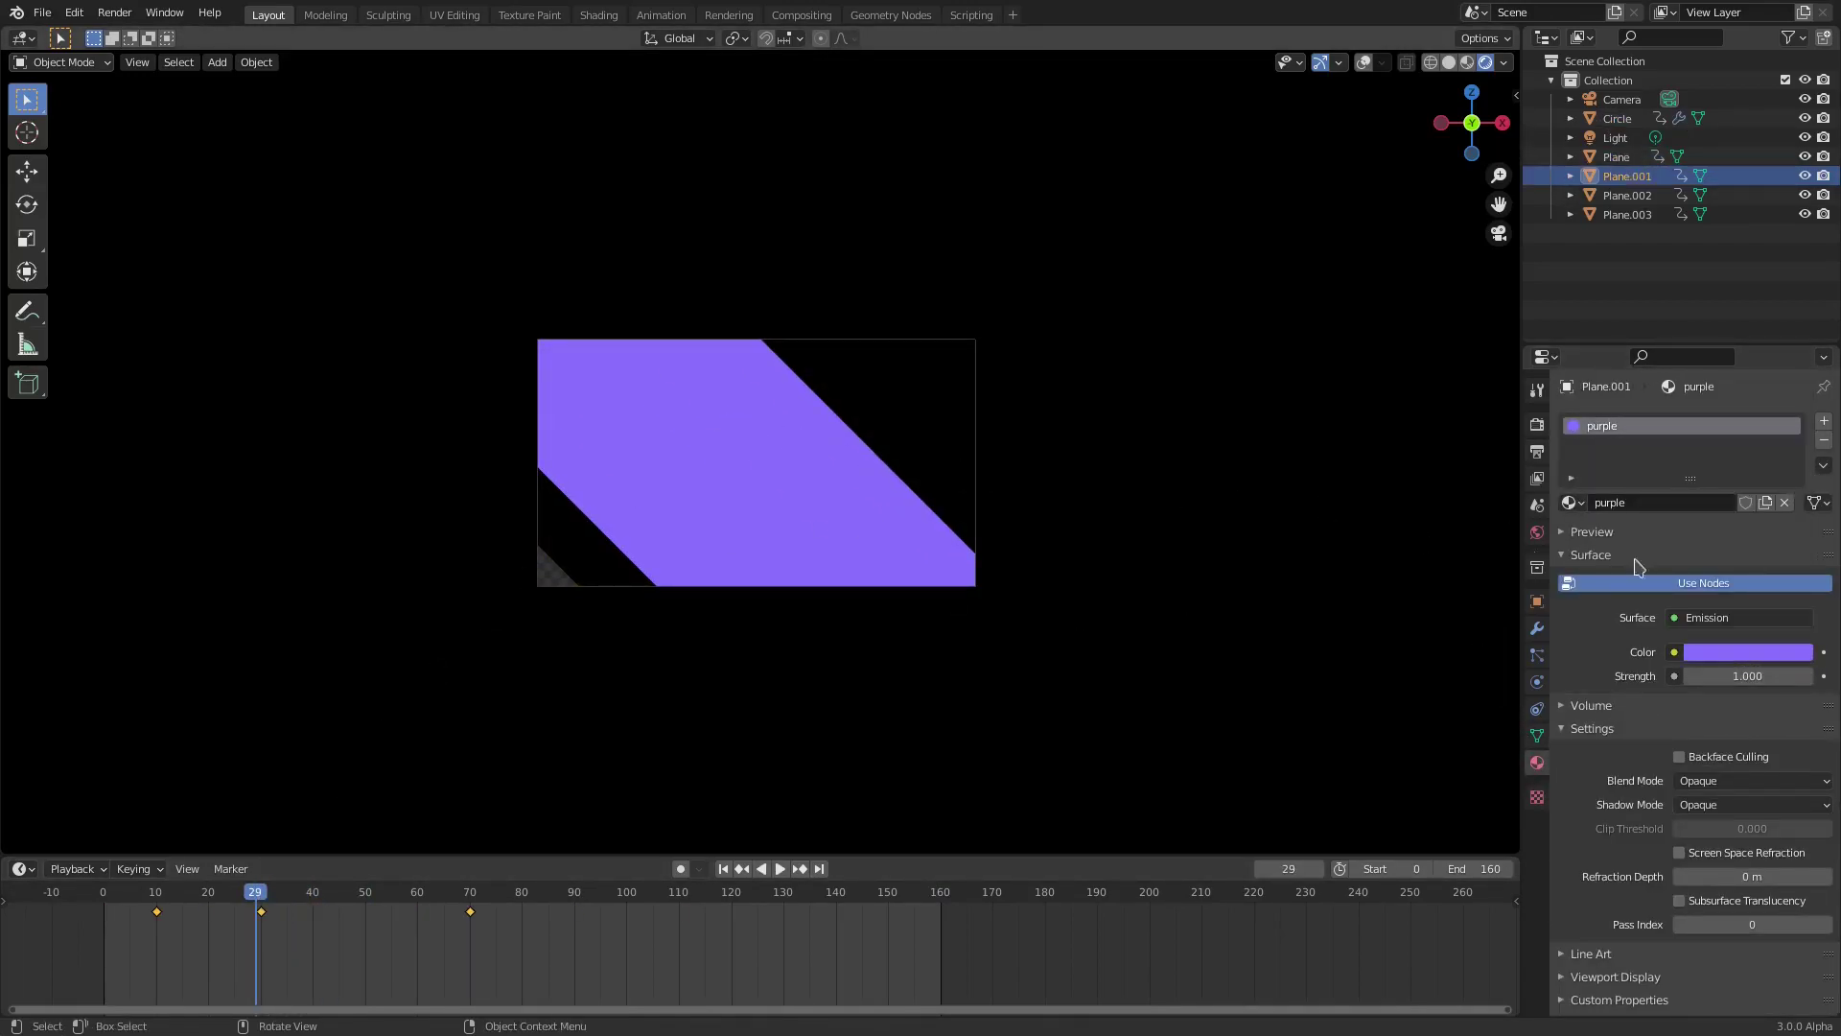
left_click(1786, 658)
left_click(1660, 417)
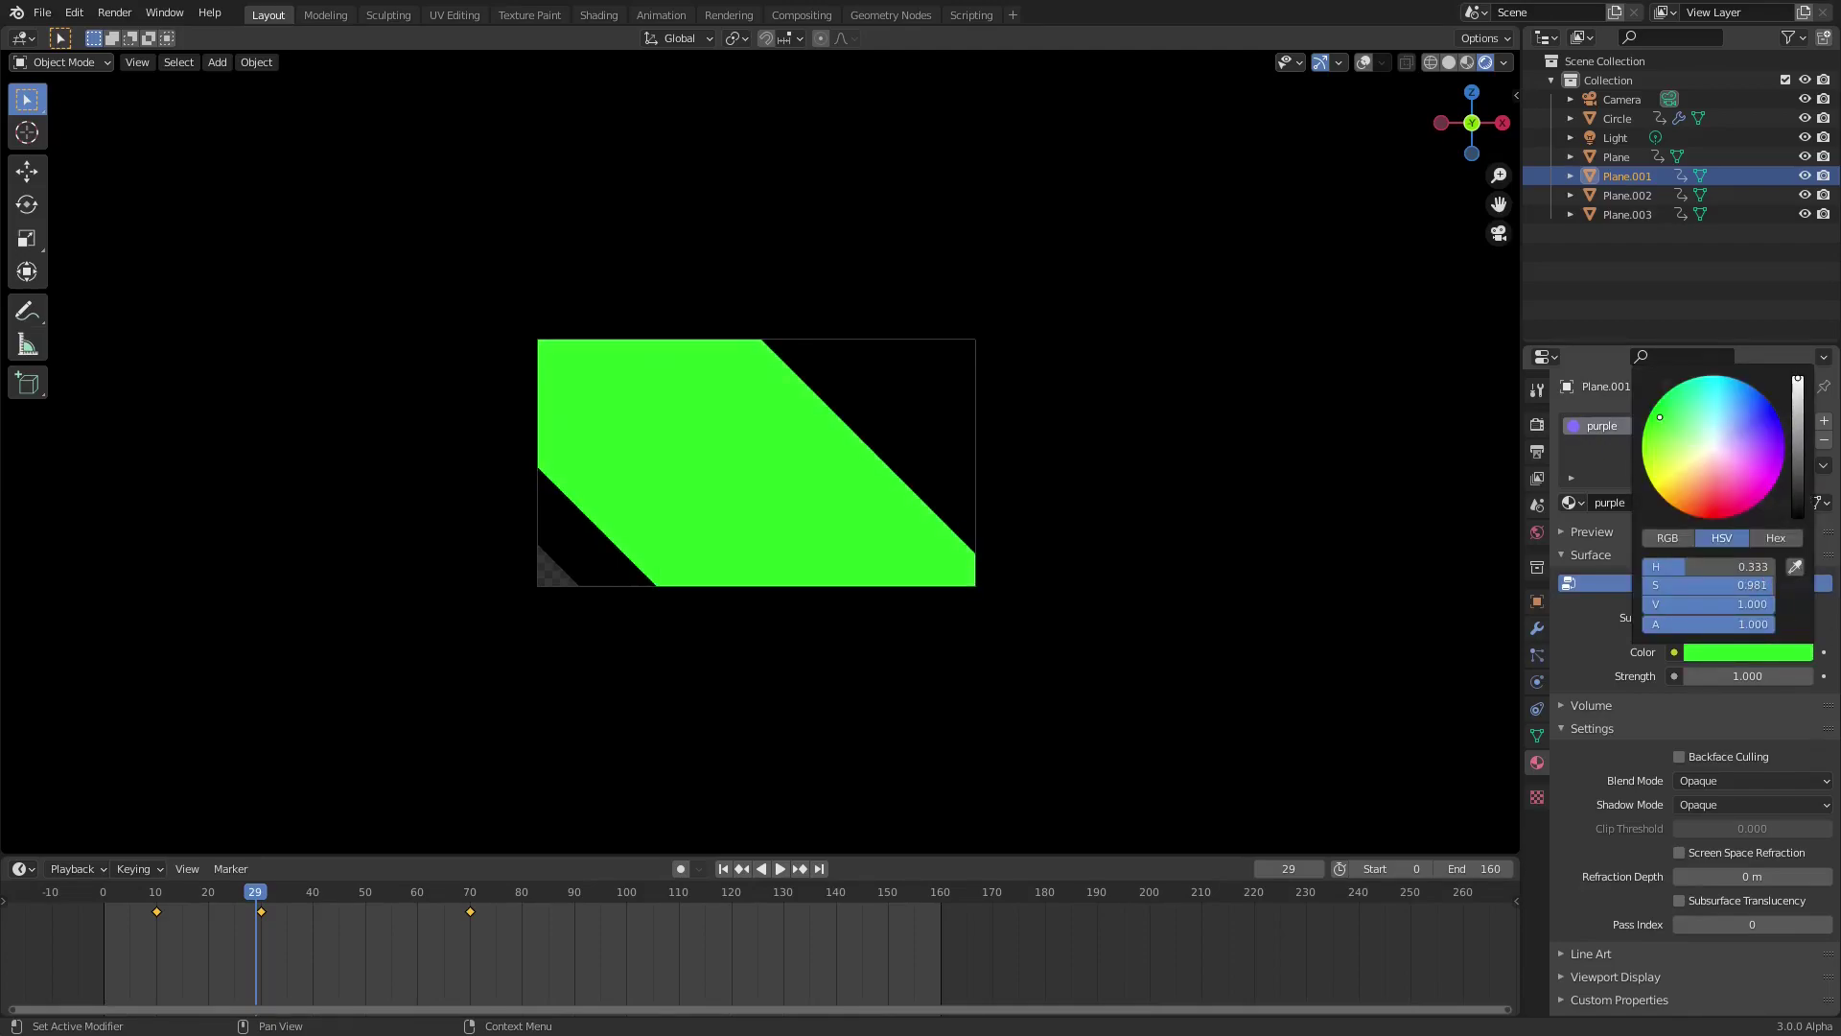
mouse_move(1660, 417)
left_mouse_down()
mouse_move(1673, 495)
mouse_move(1682, 478)
mouse_move(1717, 502)
left_mouse_up()
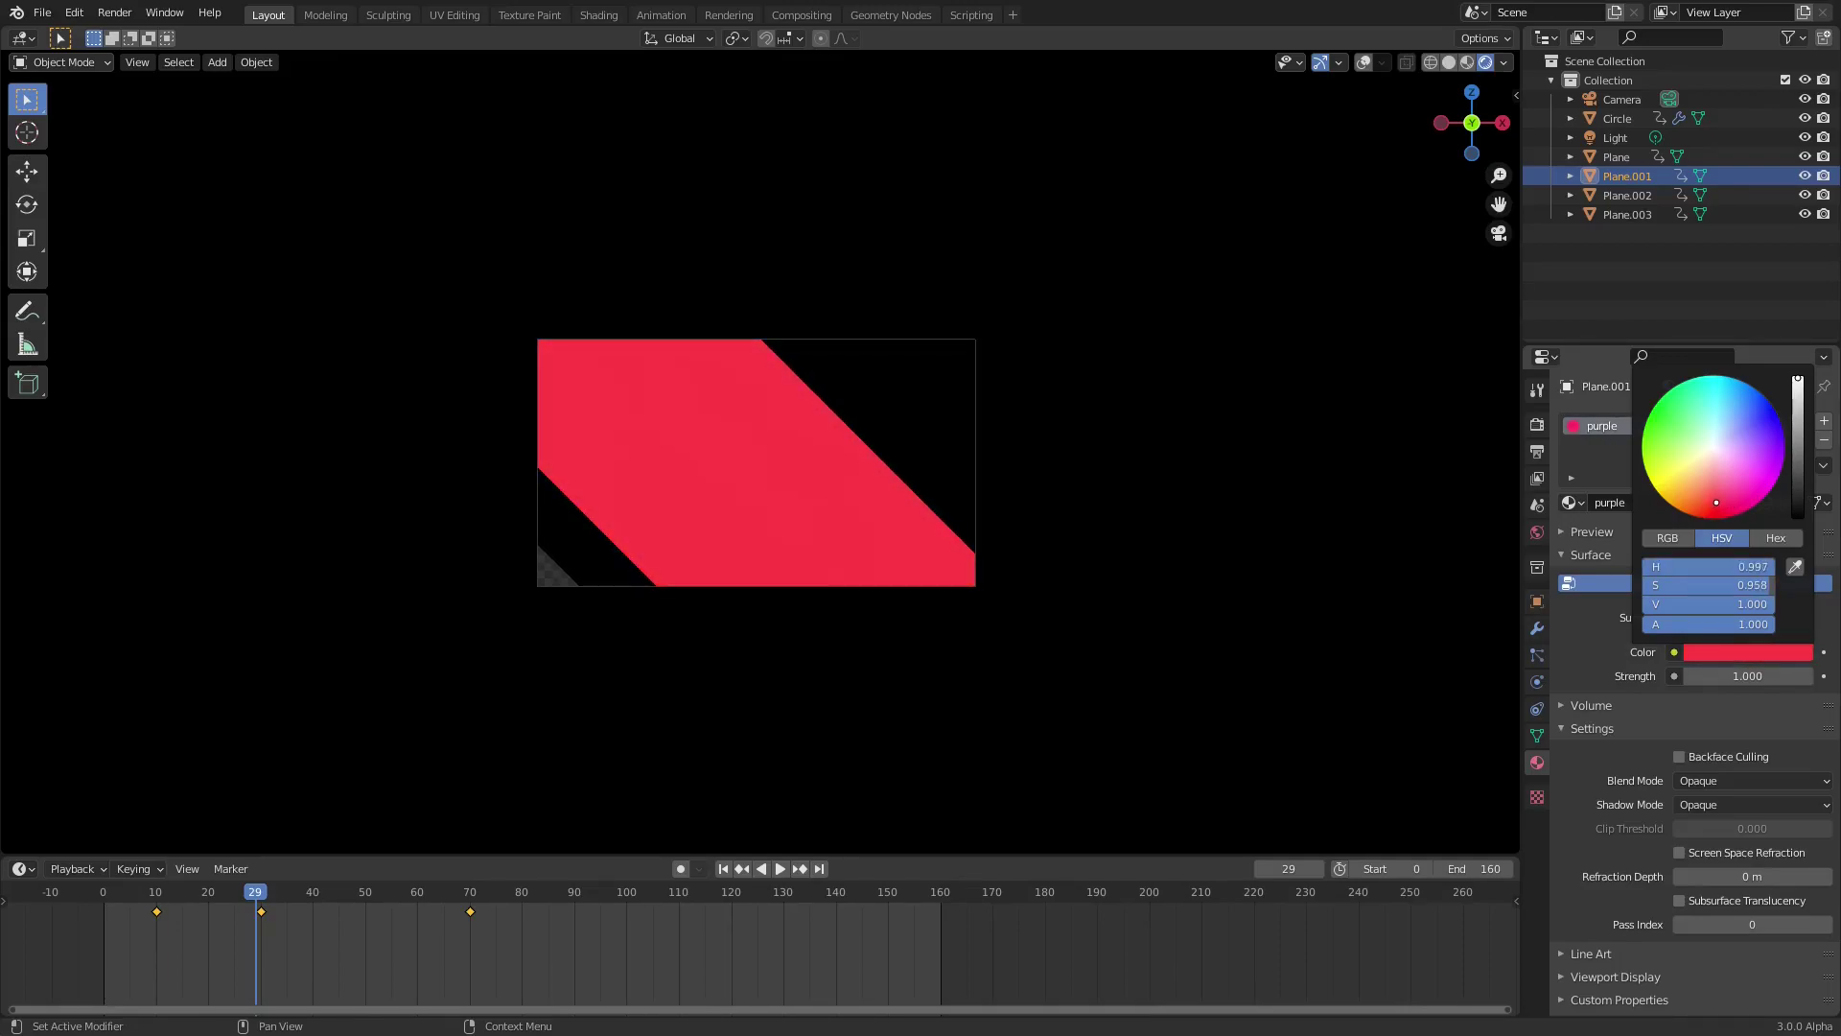
Replay the animation from the start and assign the existing "purple" material to the blue plane, Plane.003
left_click(724, 868)
left_click(779, 868)
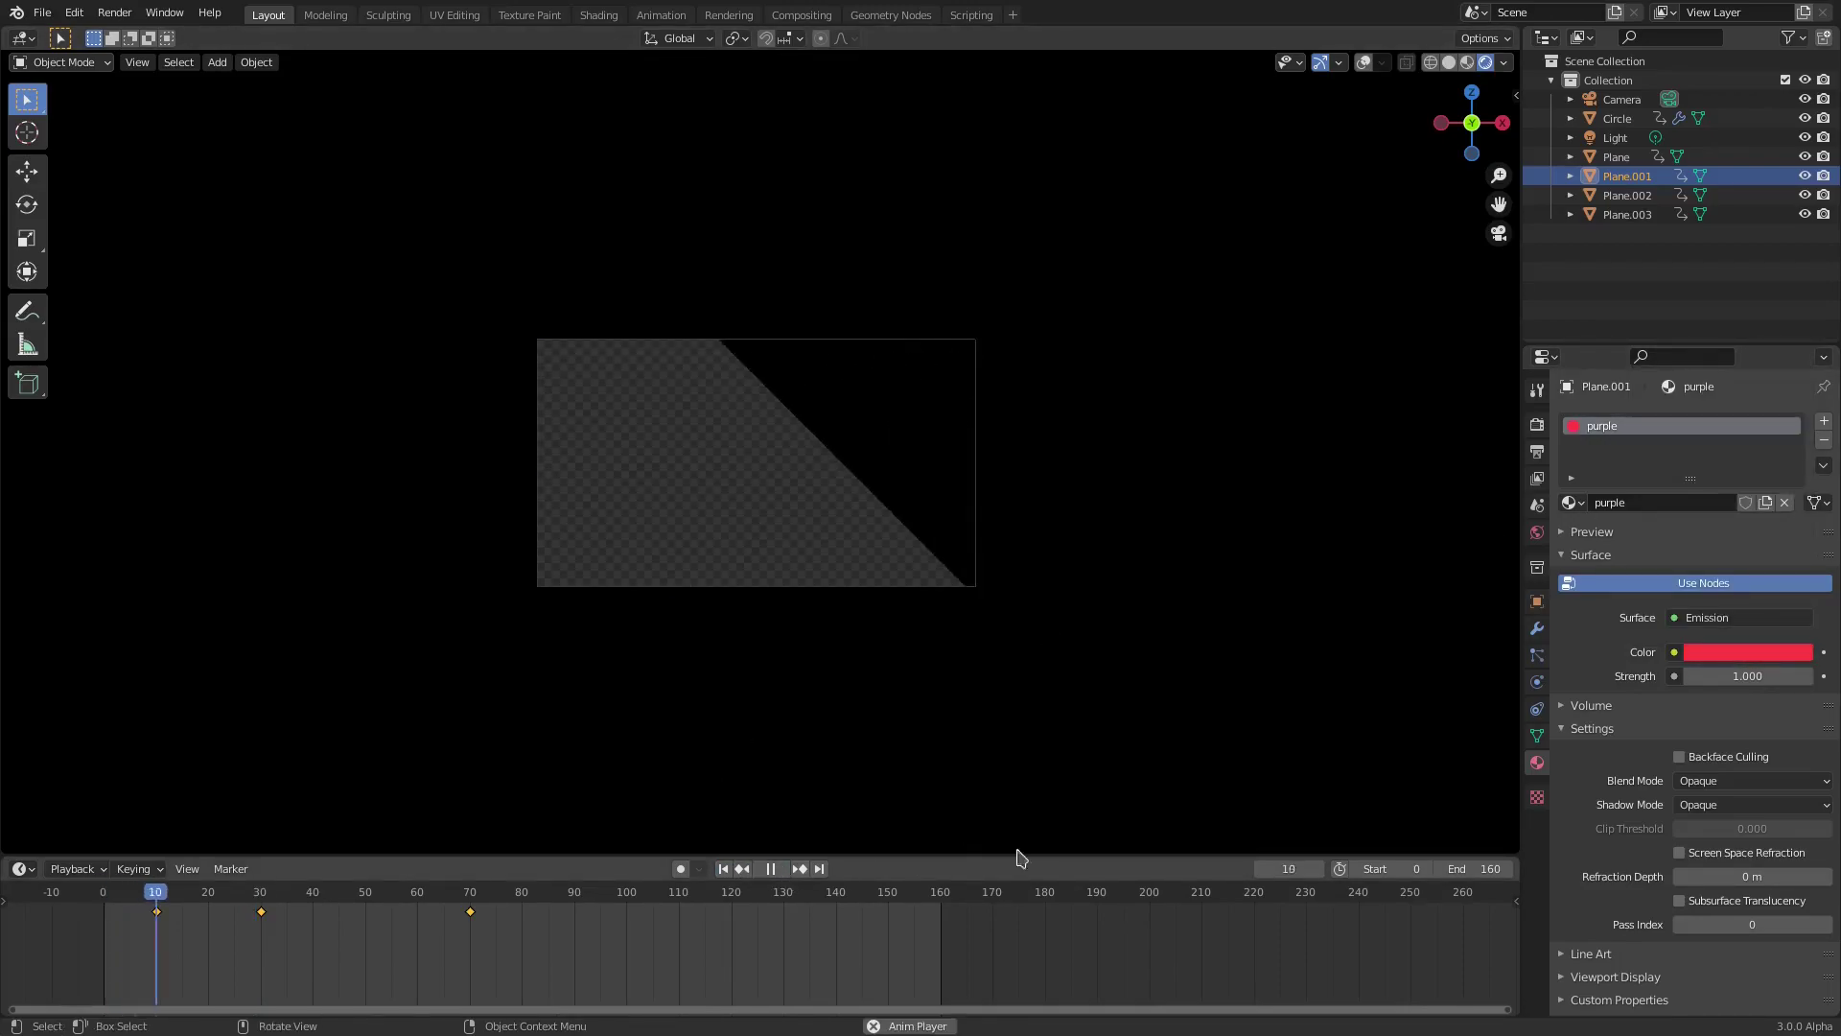
left_click(1320, 616)
left_click(1738, 659)
left_click(1571, 503)
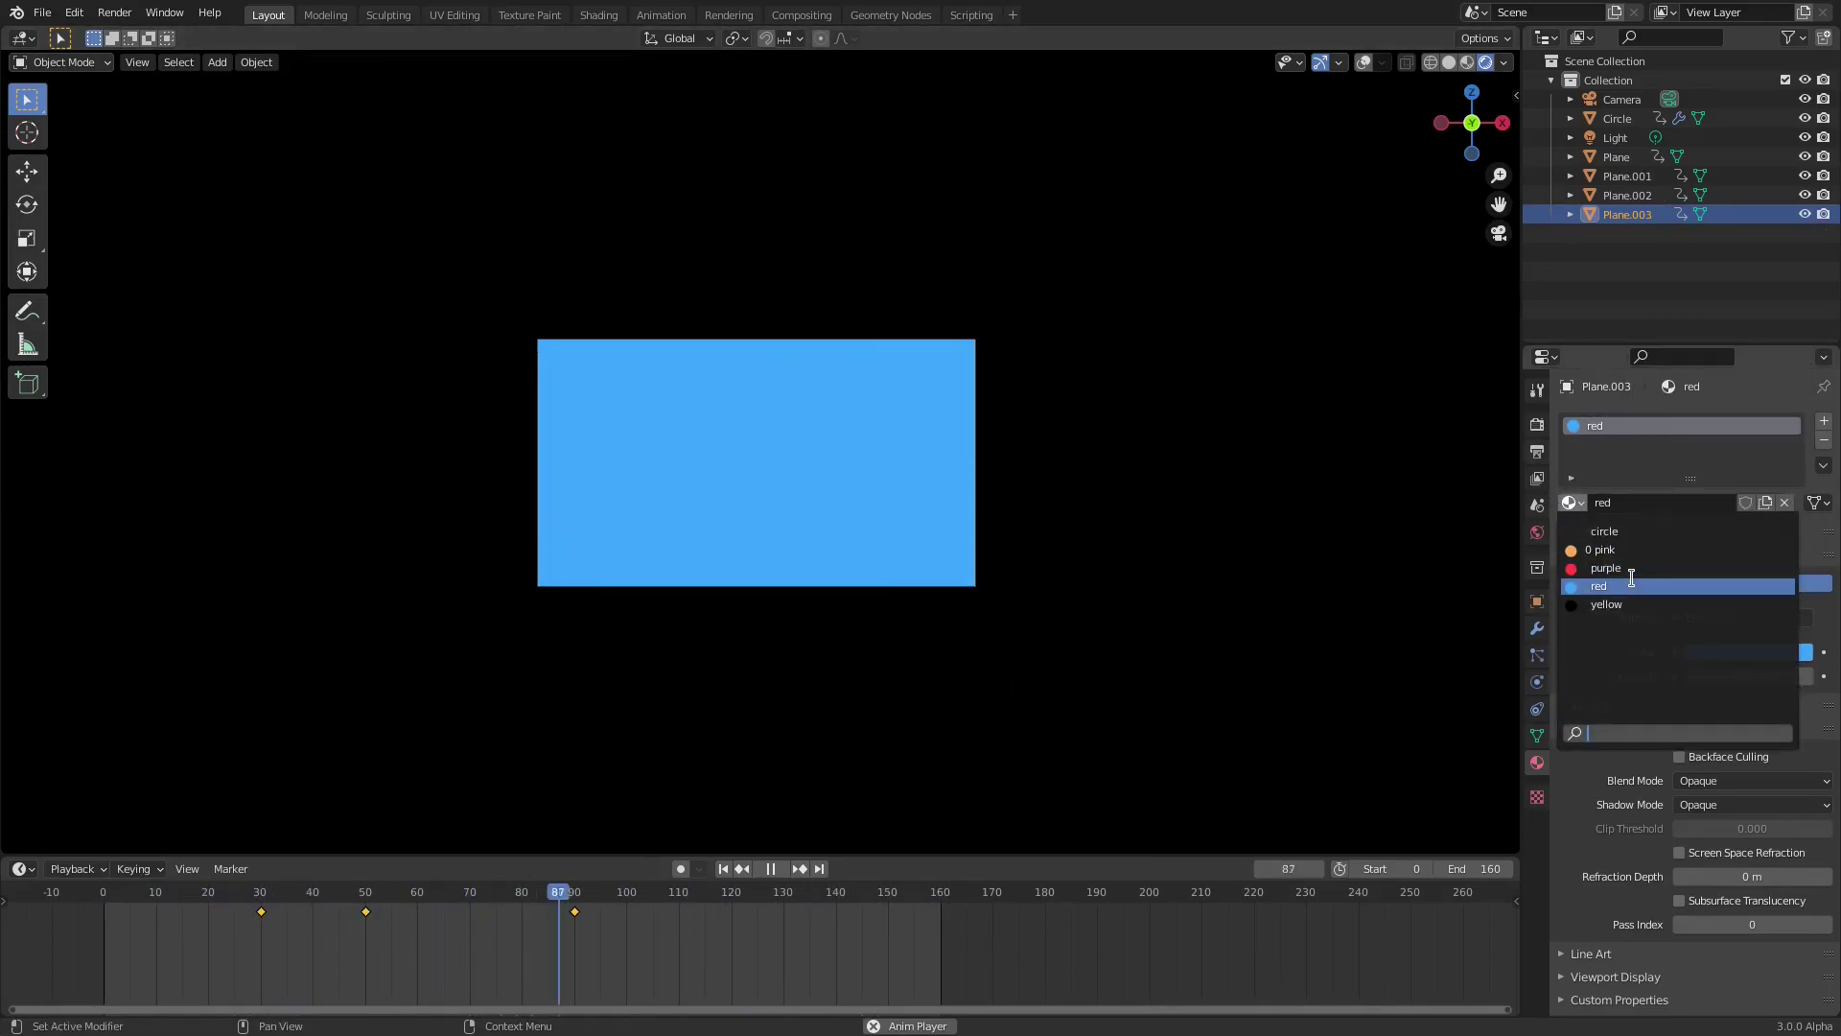
left_click(1621, 569)
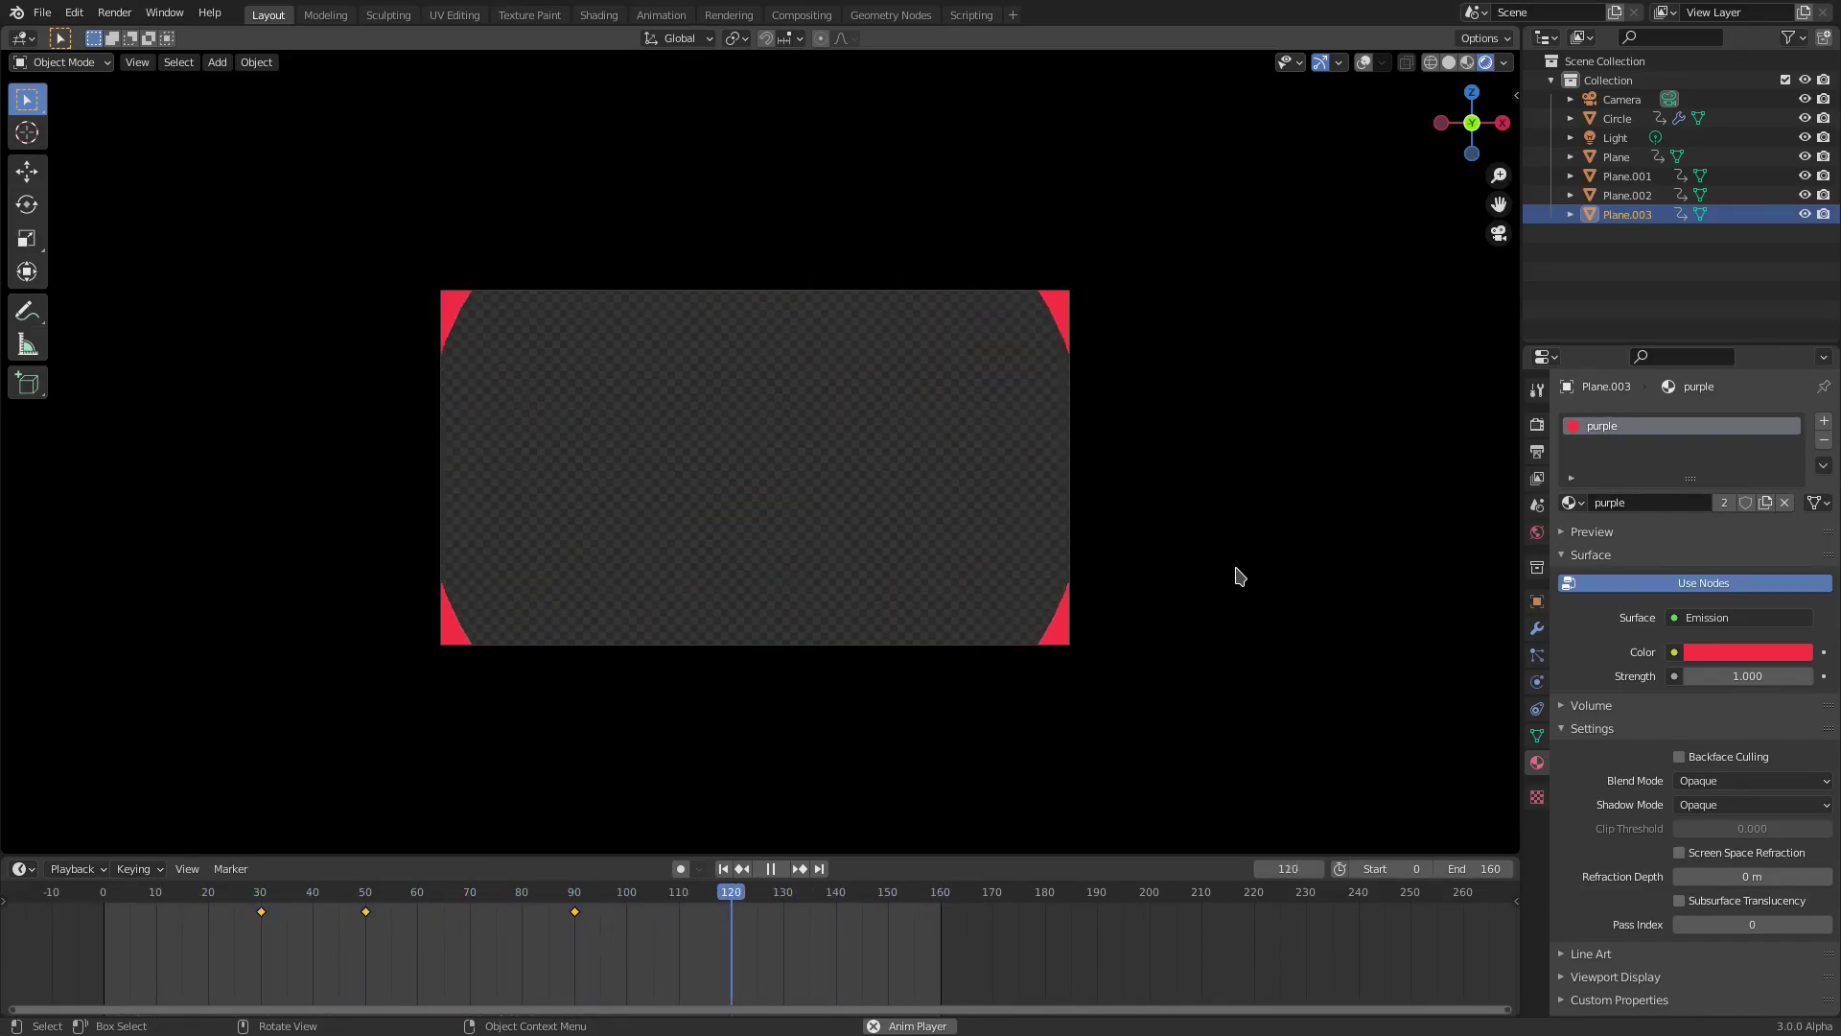
Check the recoloured planes by scrubbing to frame 78 and replaying the transition from frame 0
key("space")
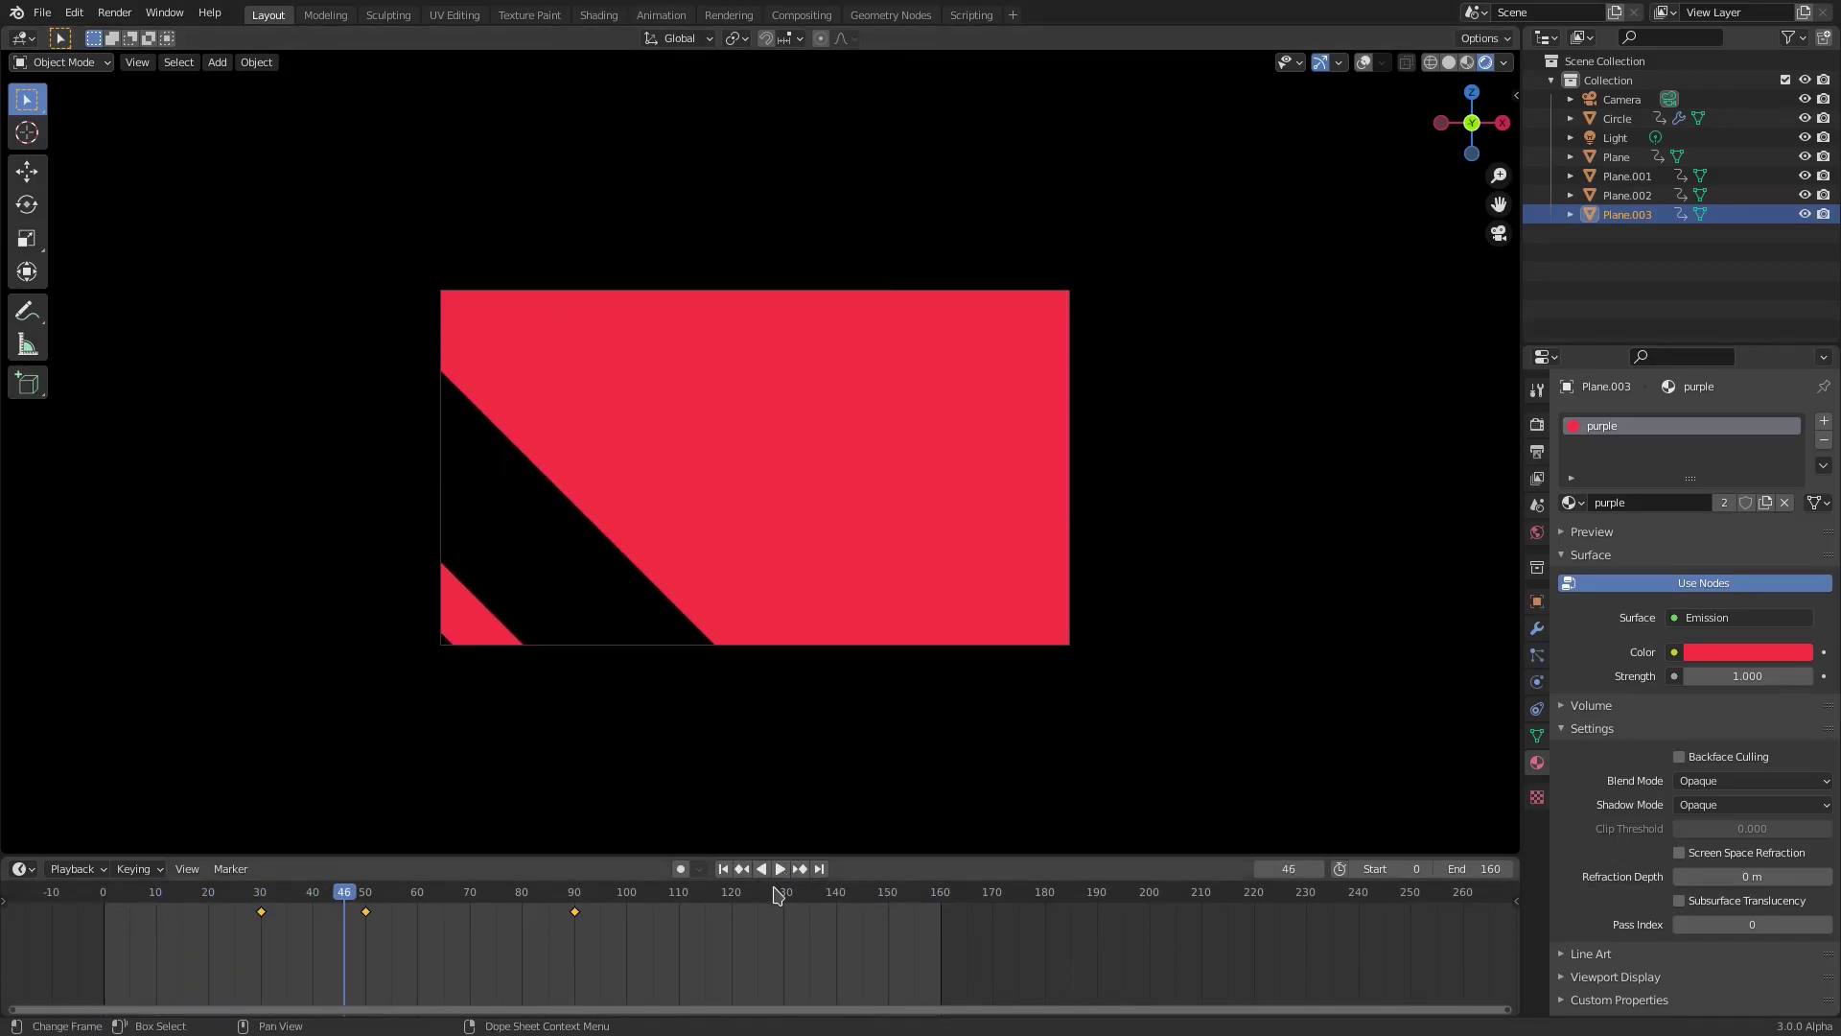
left_click_drag(392, 906, 514, 903)
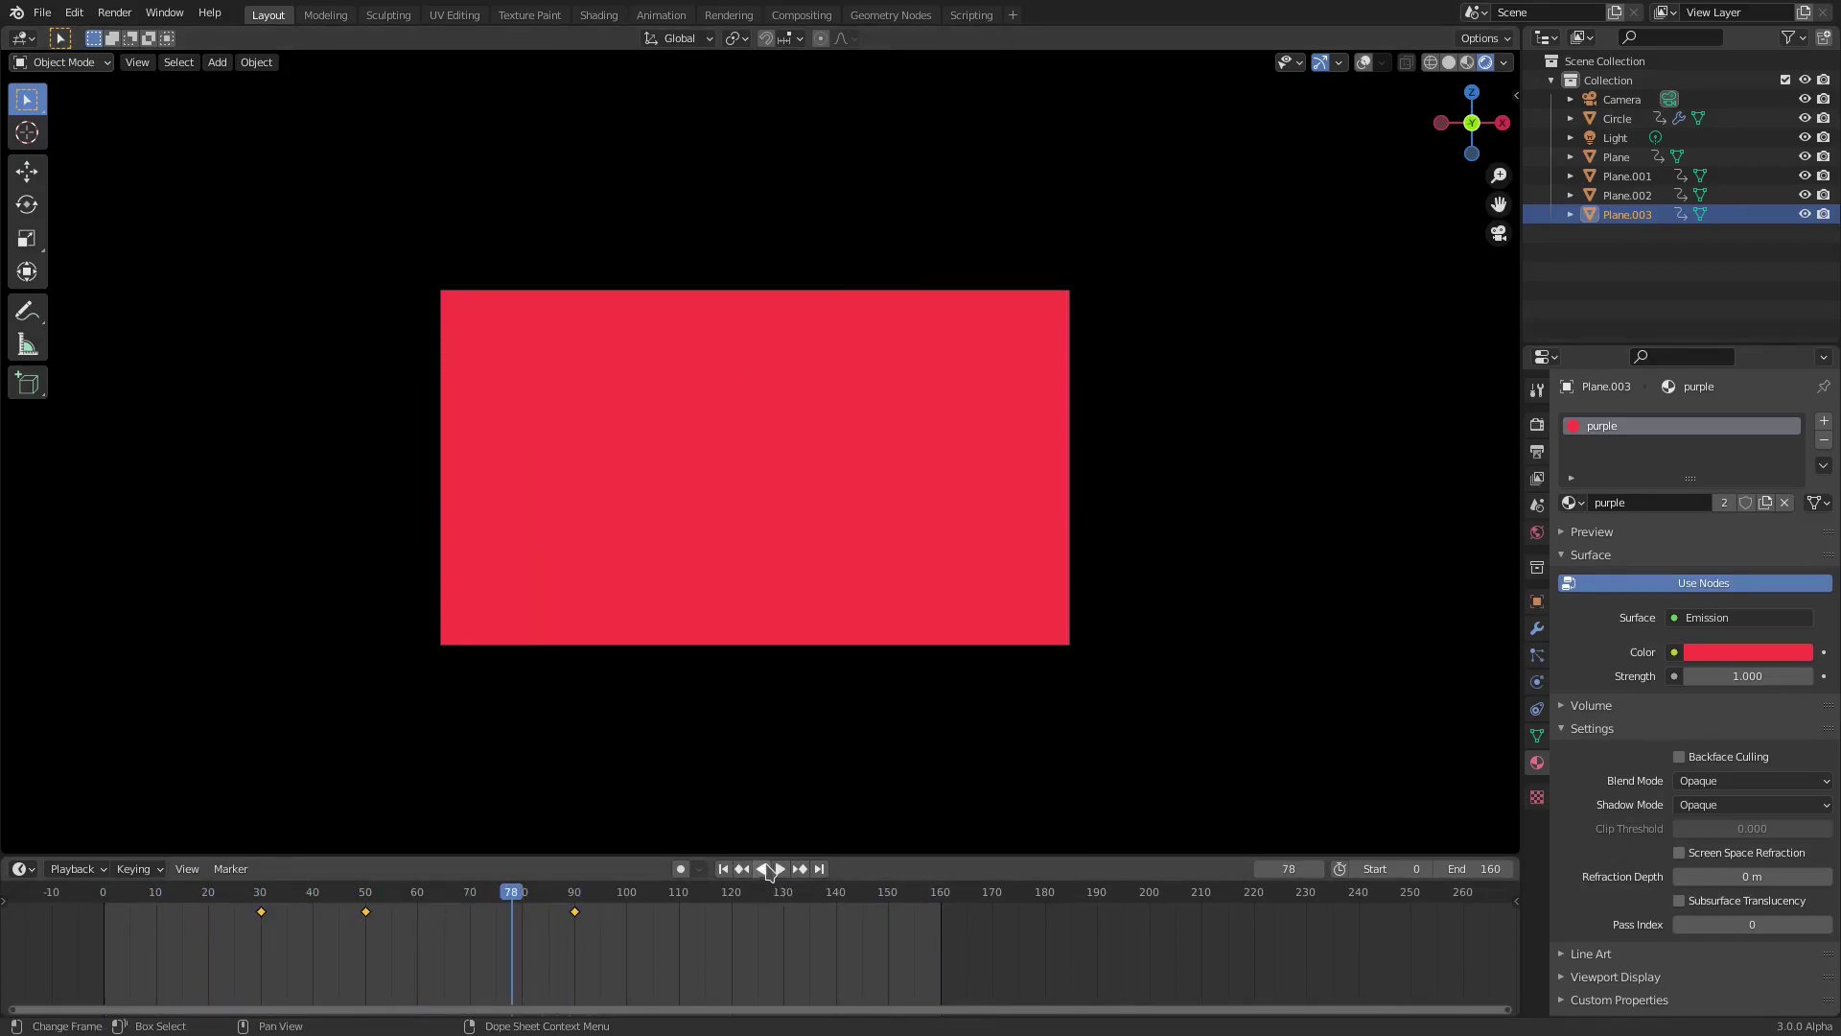
left_click(723, 869)
left_click(779, 869)
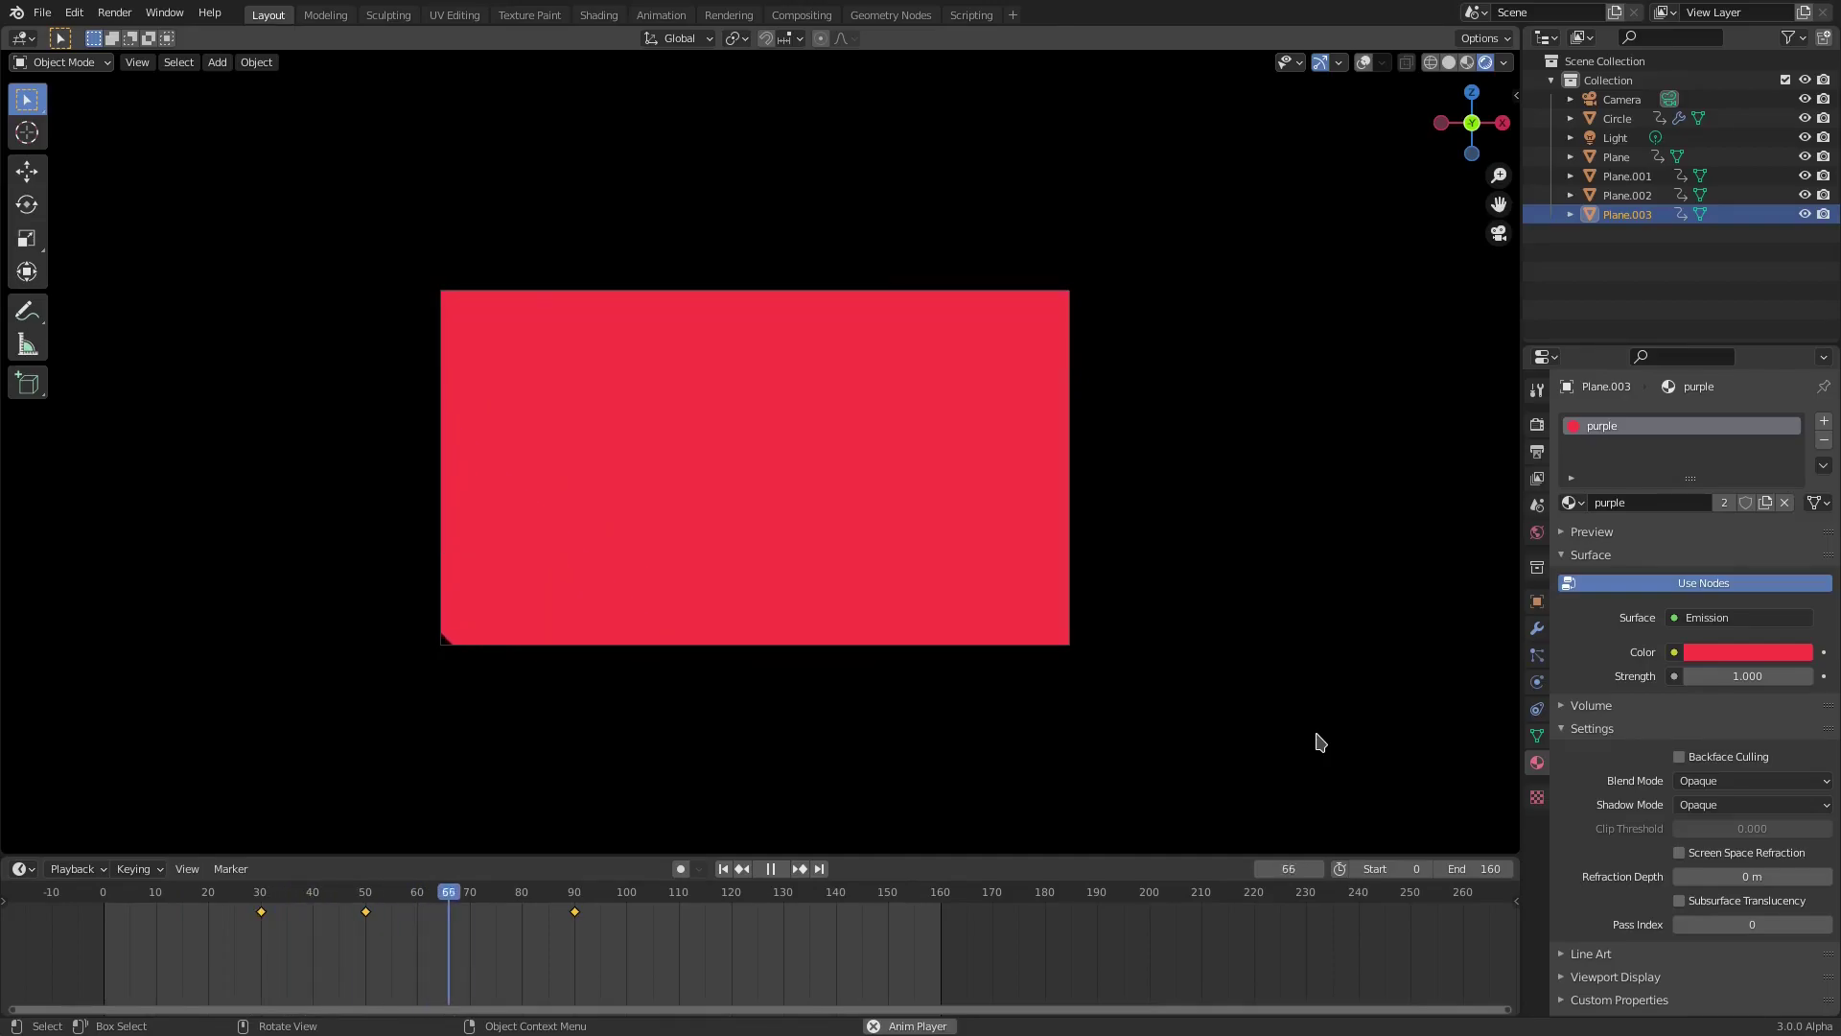